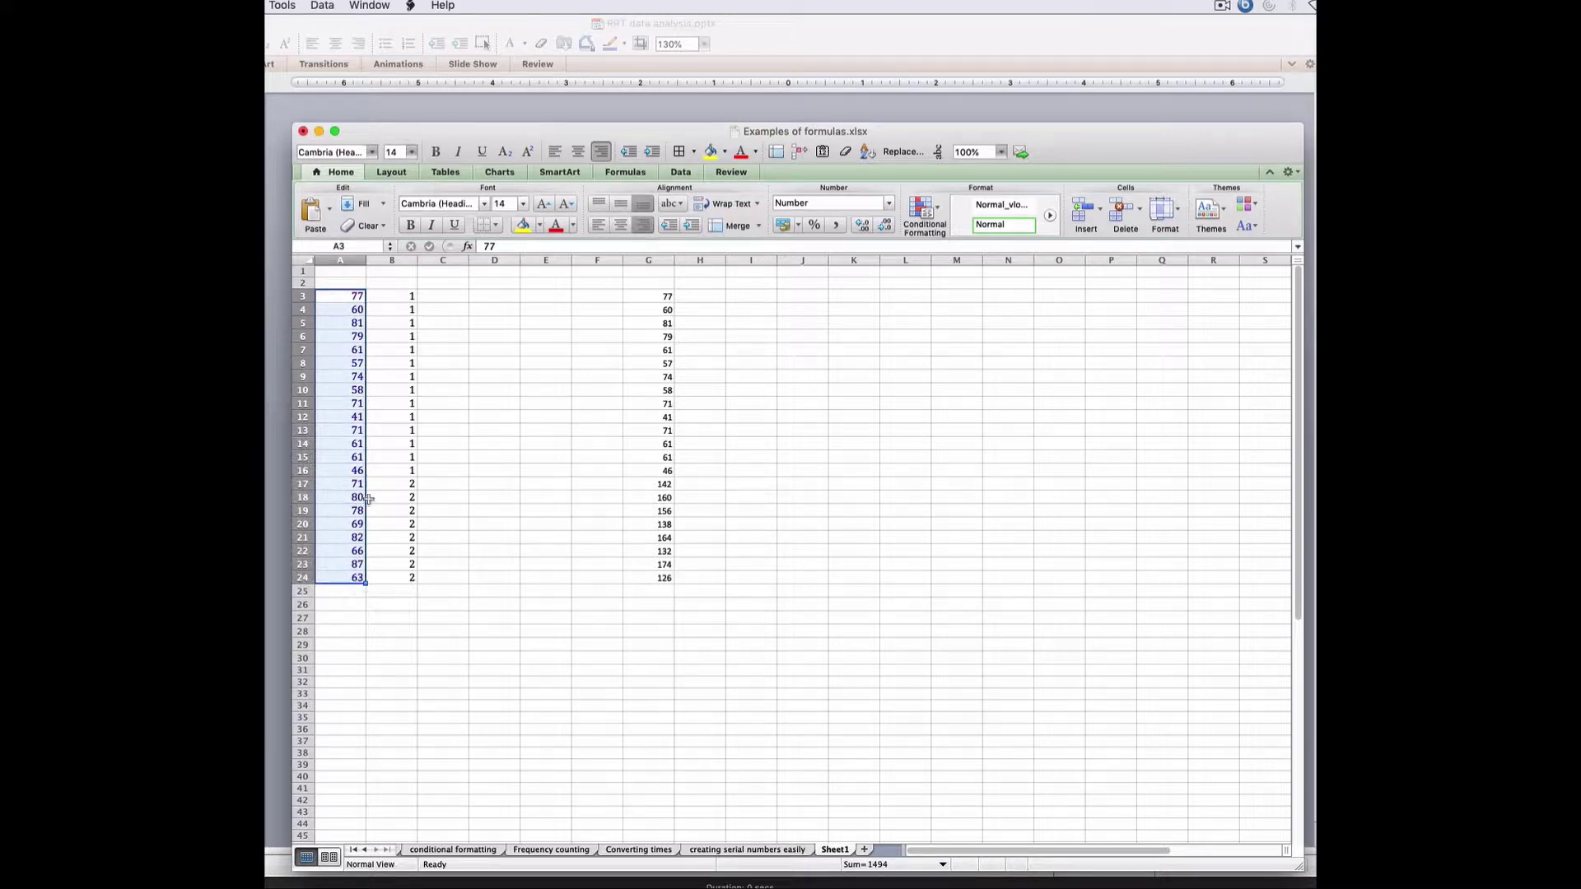
- Examine the scores in column A and the 1 and 2 multipliers beside them in column B
click(345, 416)
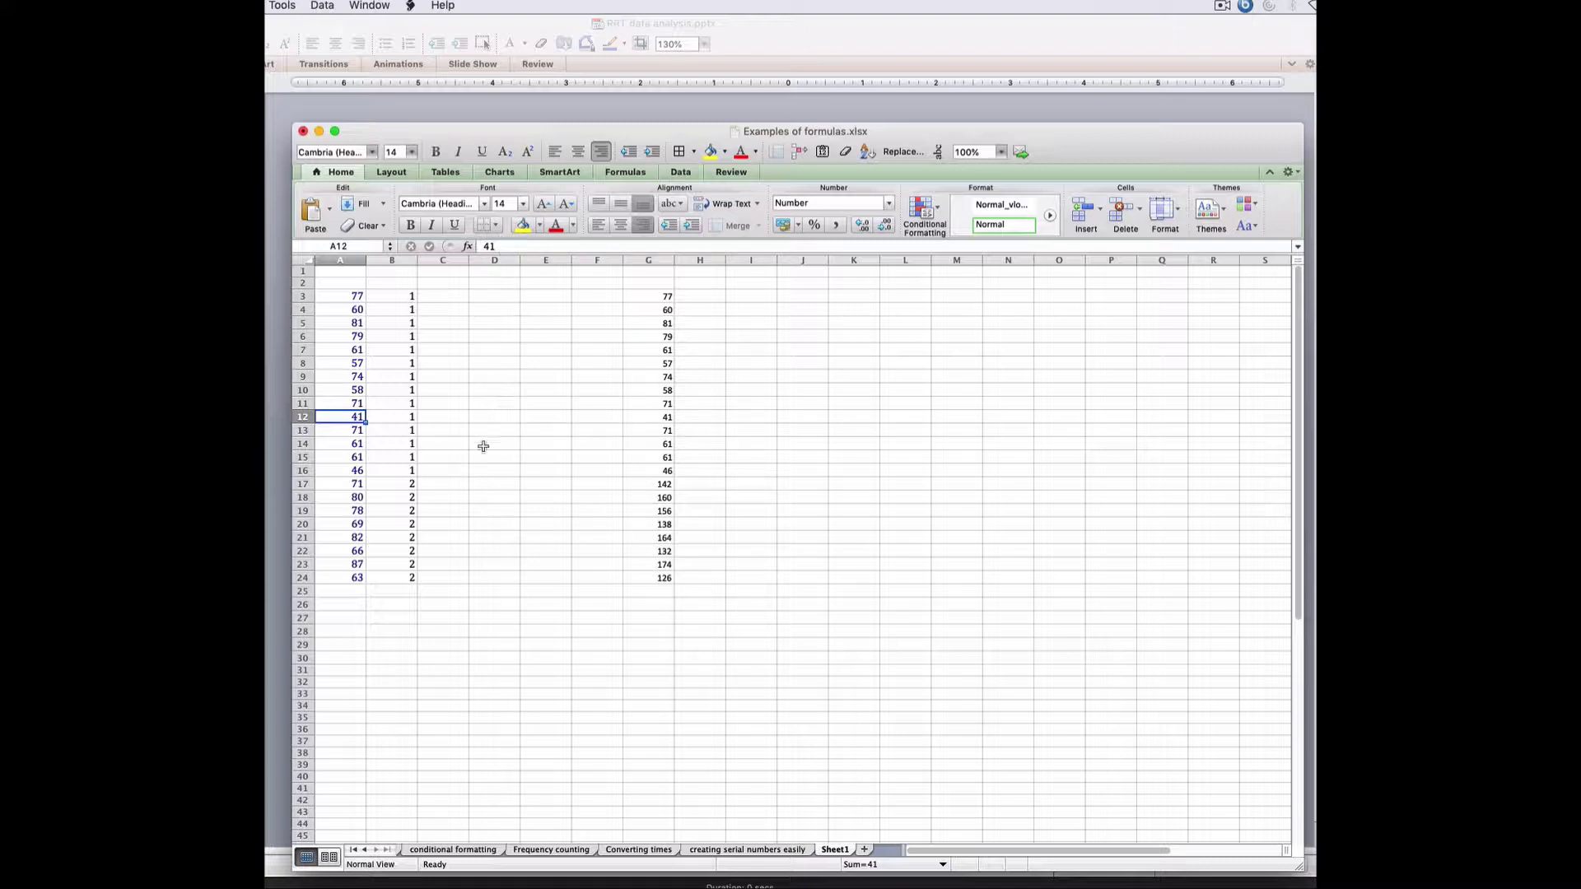
click(396, 417)
click(403, 378)
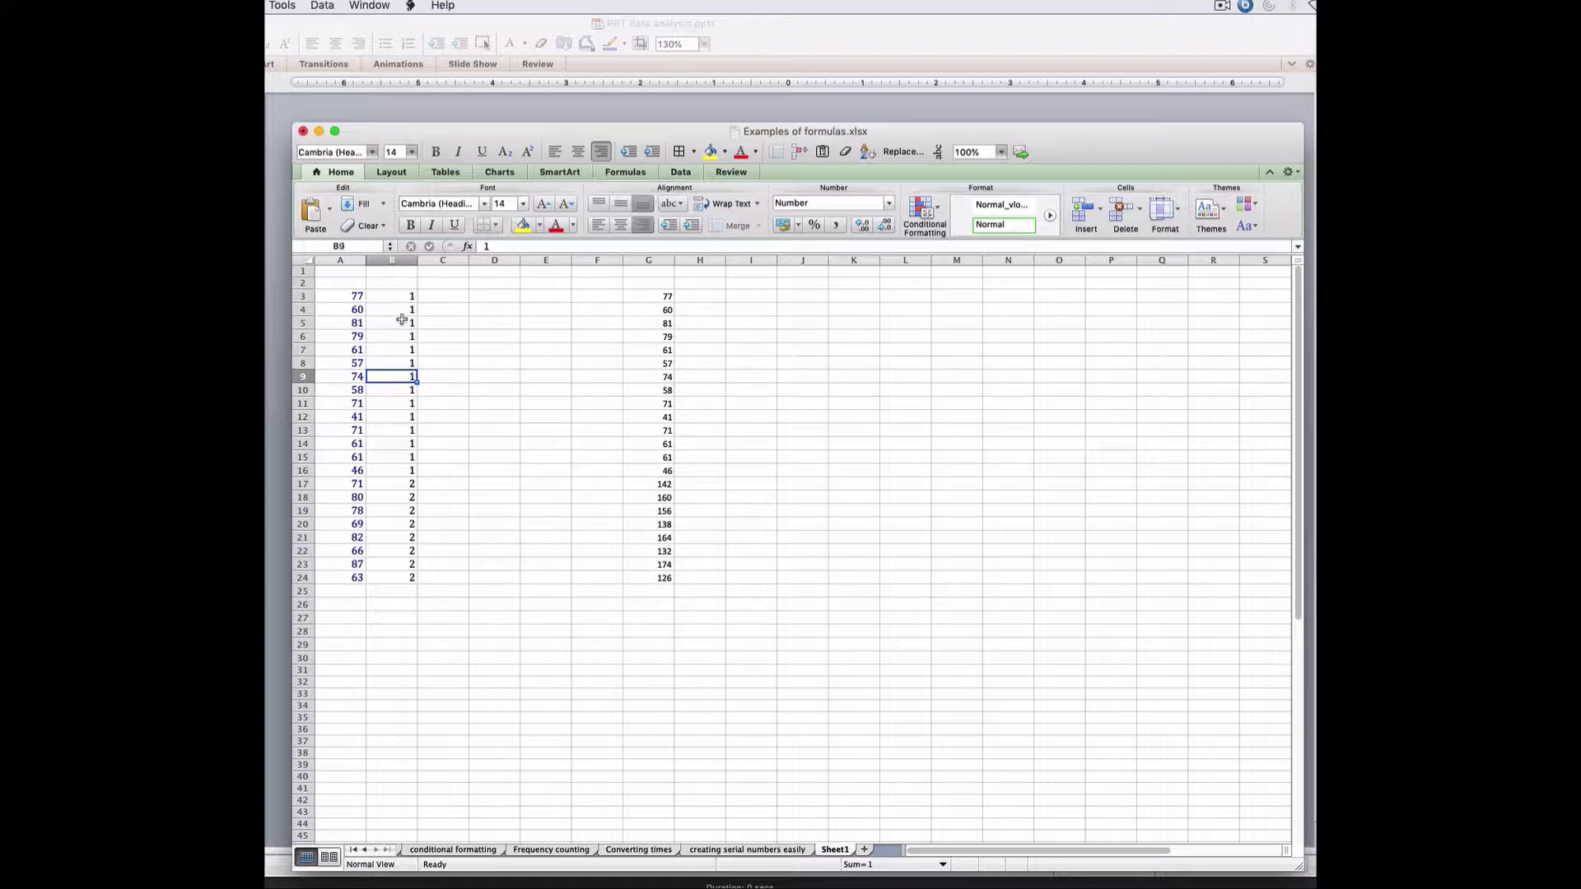
click(401, 323)
click(388, 484)
click(389, 553)
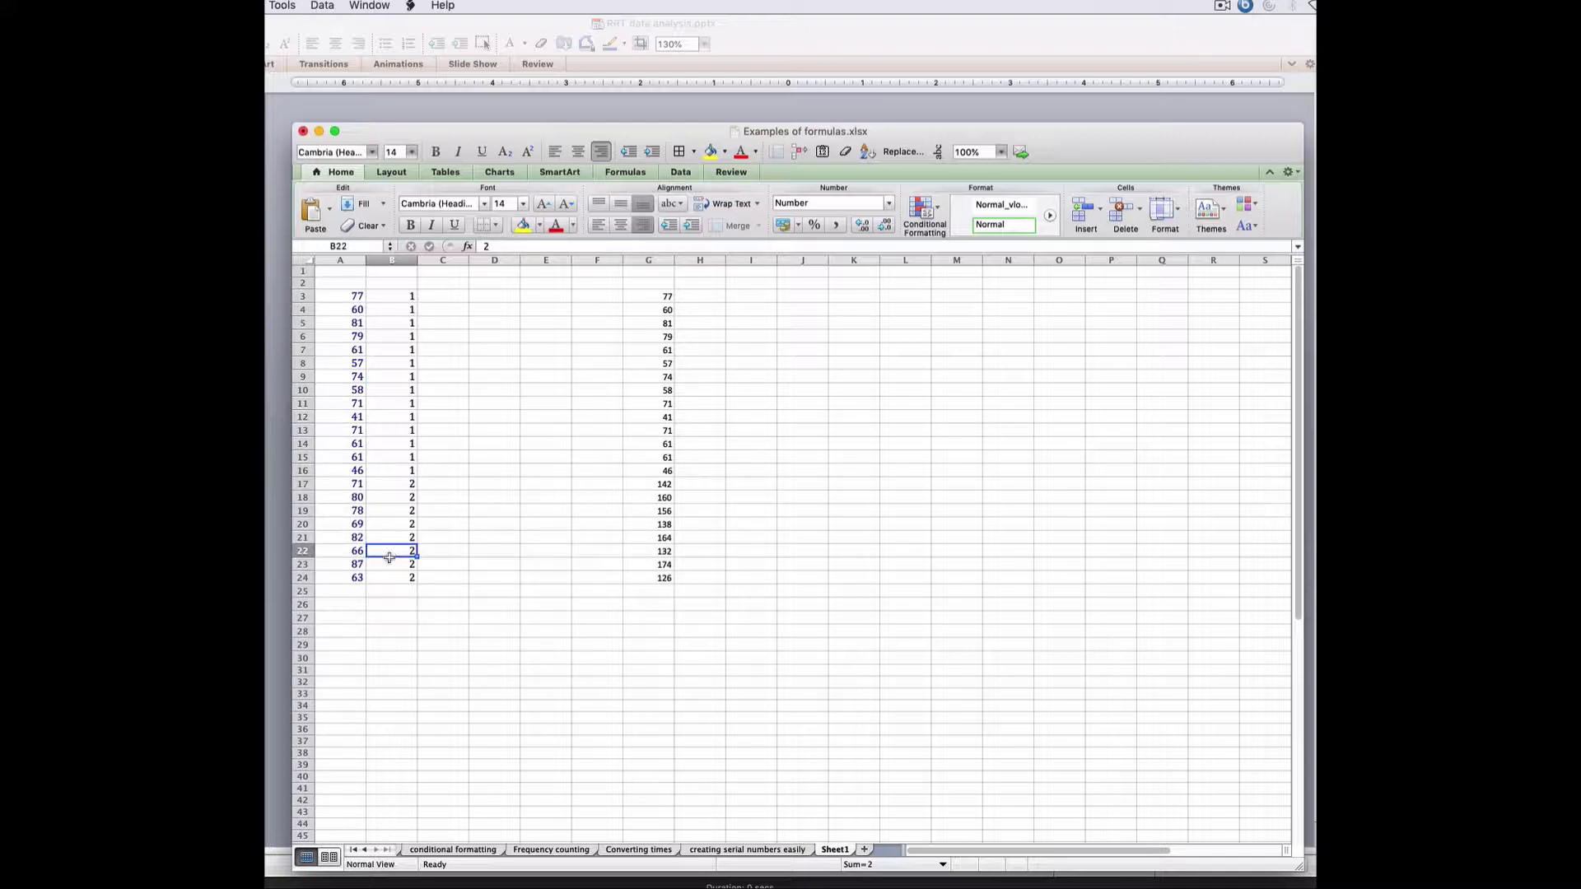
- Inspect the multiplication formulas in column G from G3 down to G24, including the cells G3 refers to
click(645, 297)
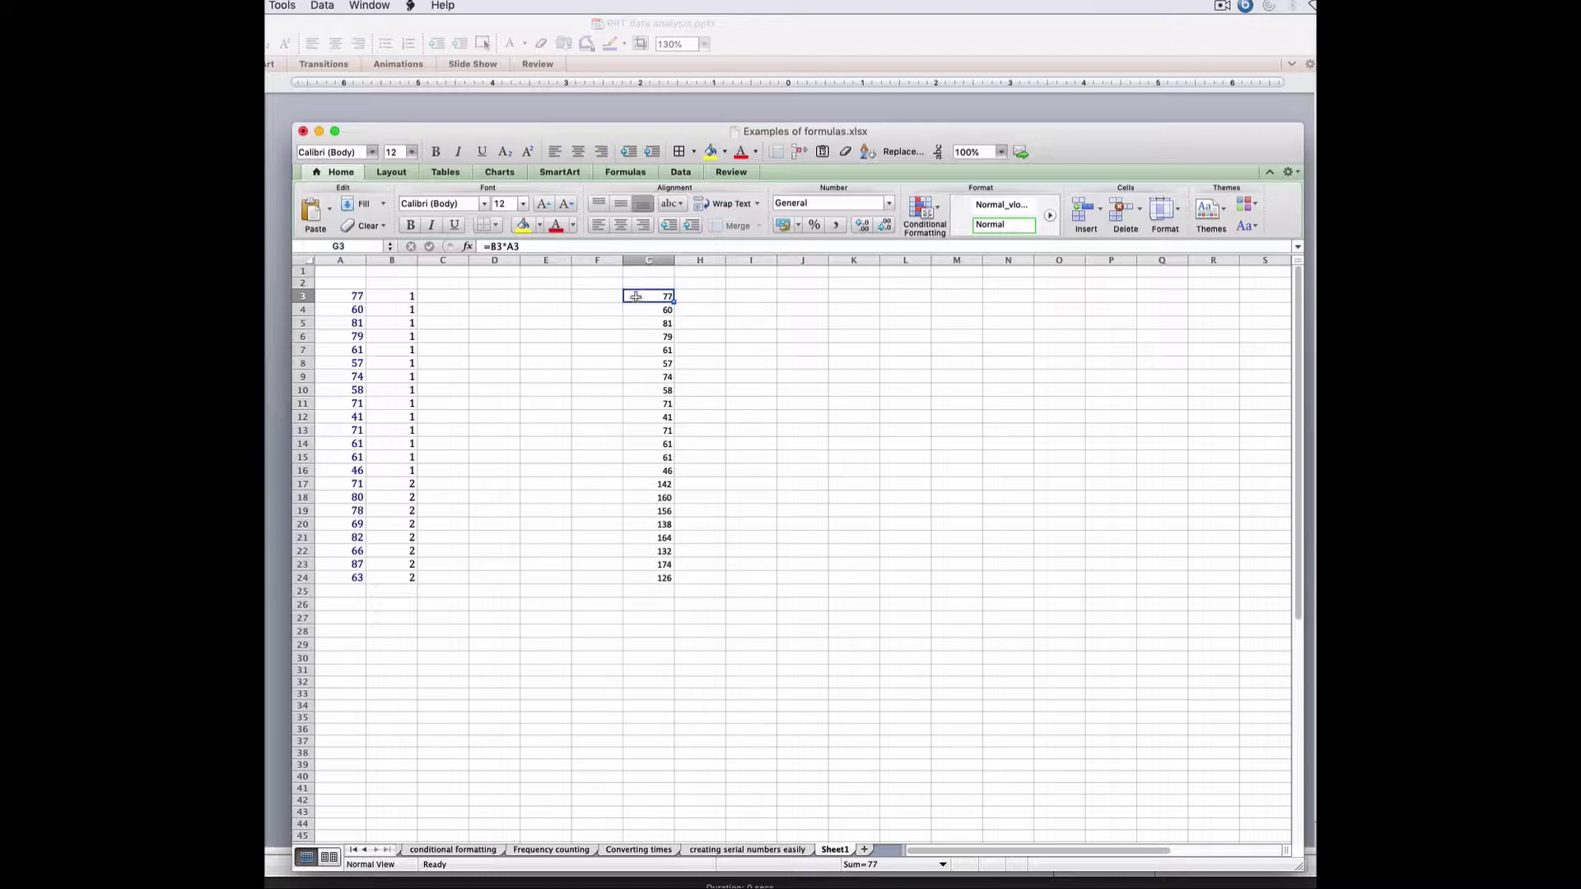
double_click(644, 297)
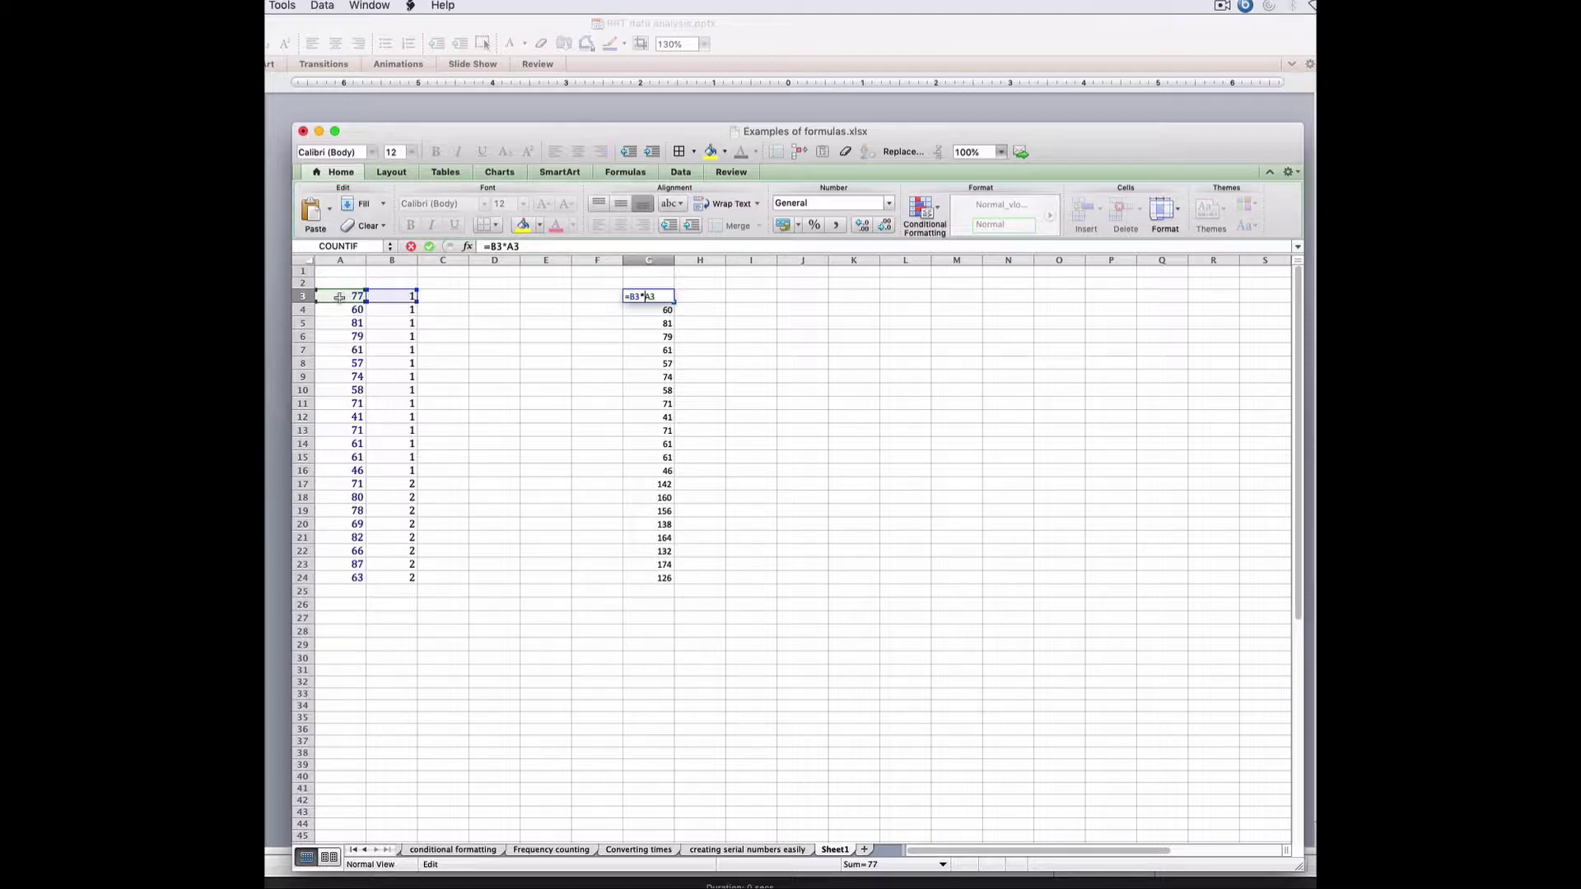
key(Return)
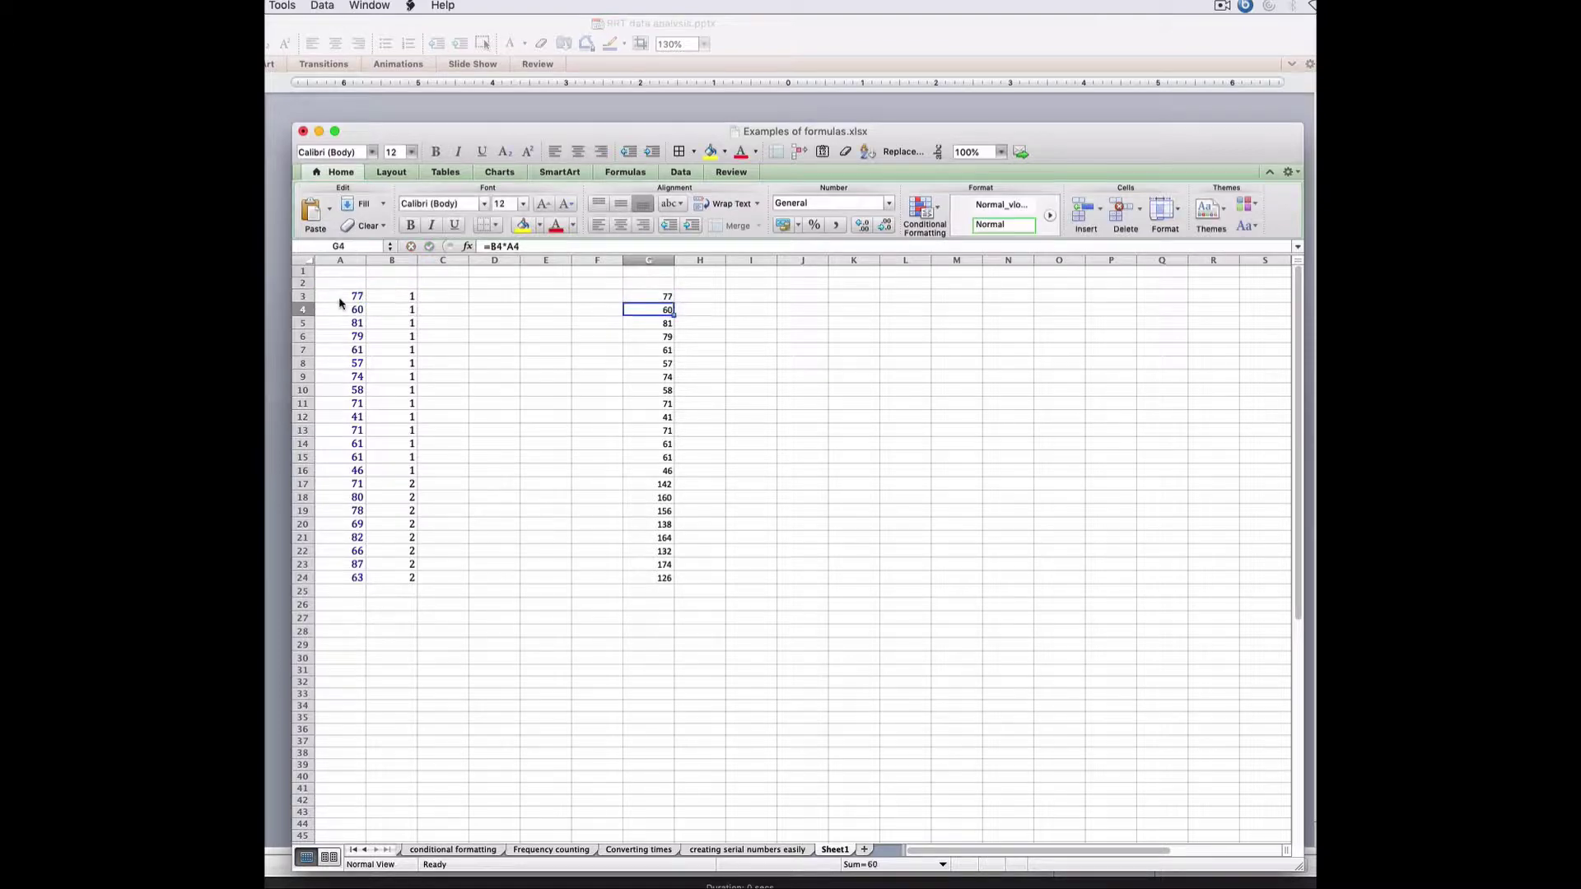
click(659, 405)
click(658, 457)
click(653, 525)
click(650, 578)
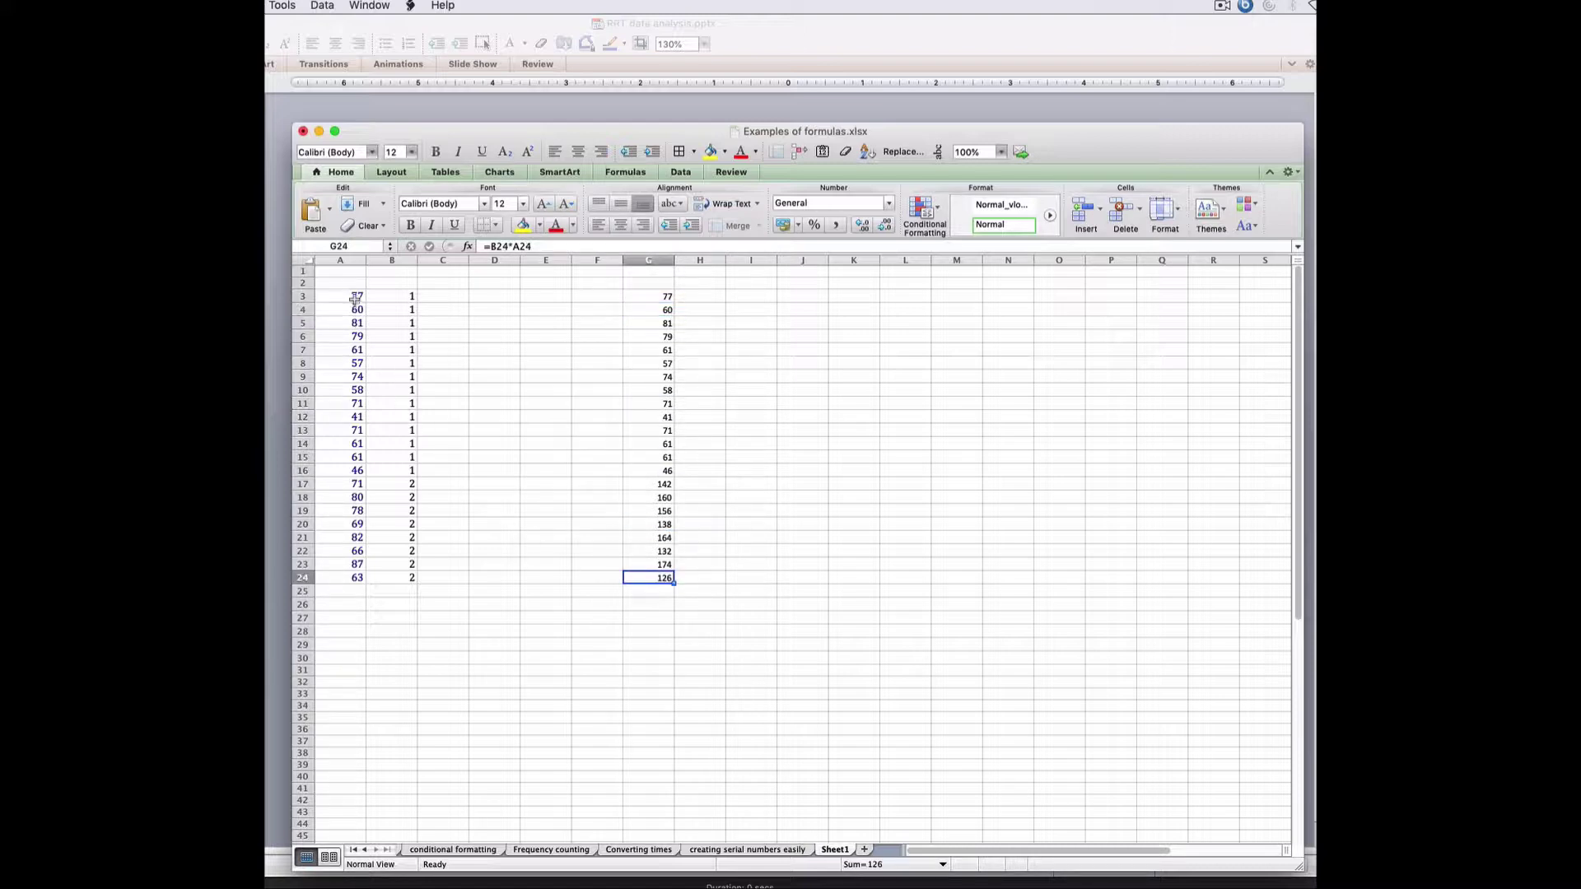
- Copy the values in A3:A24 and paste them into column L starting at L3
drag(351, 294, 339, 578)
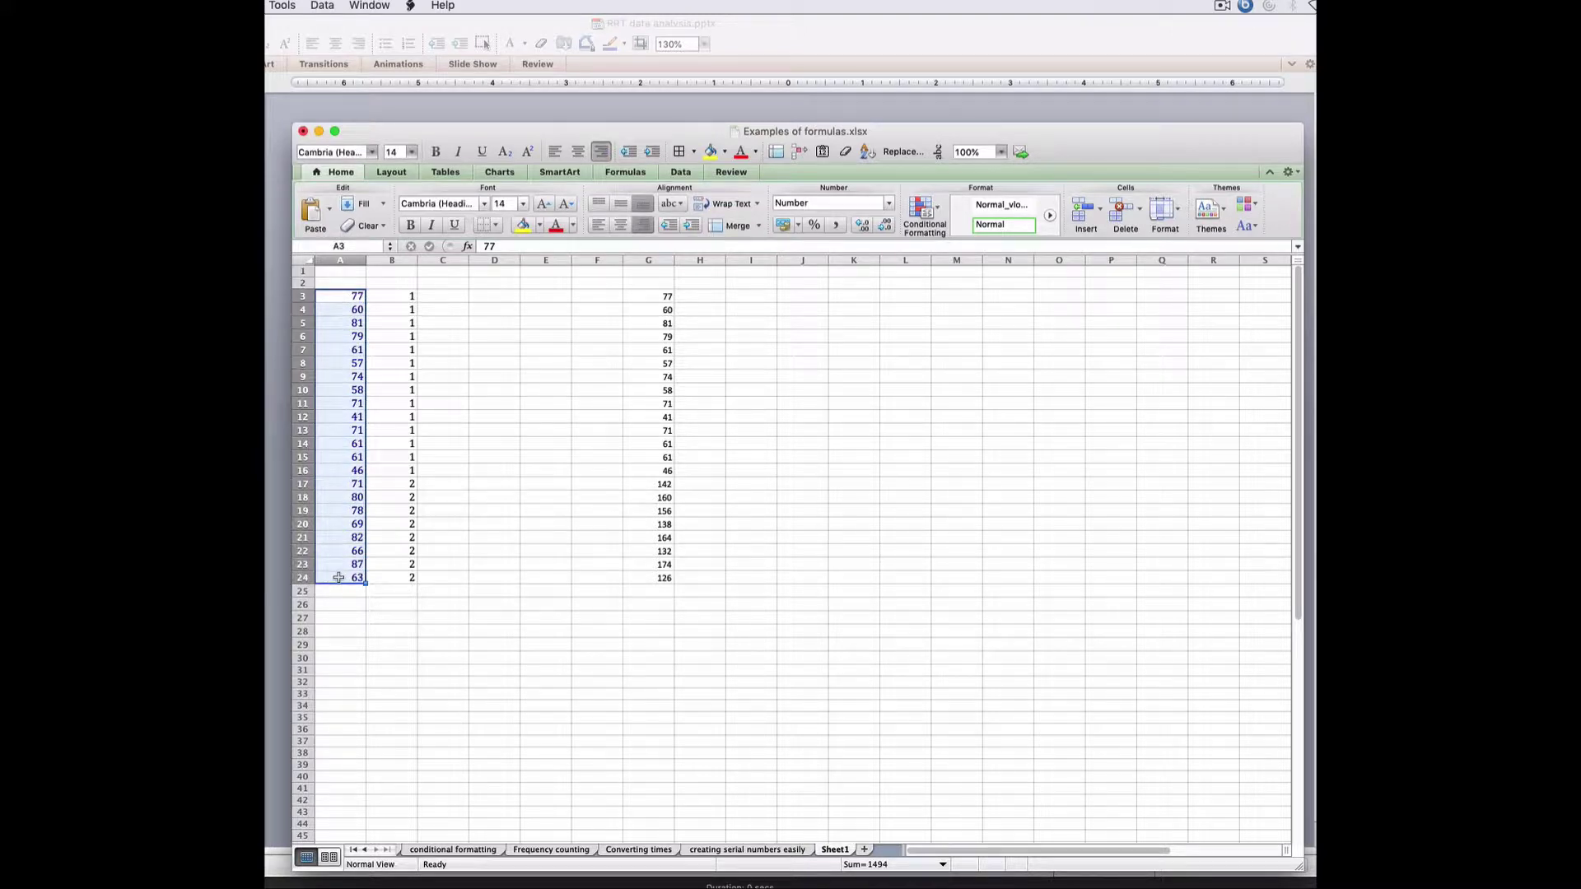
key(super+c)
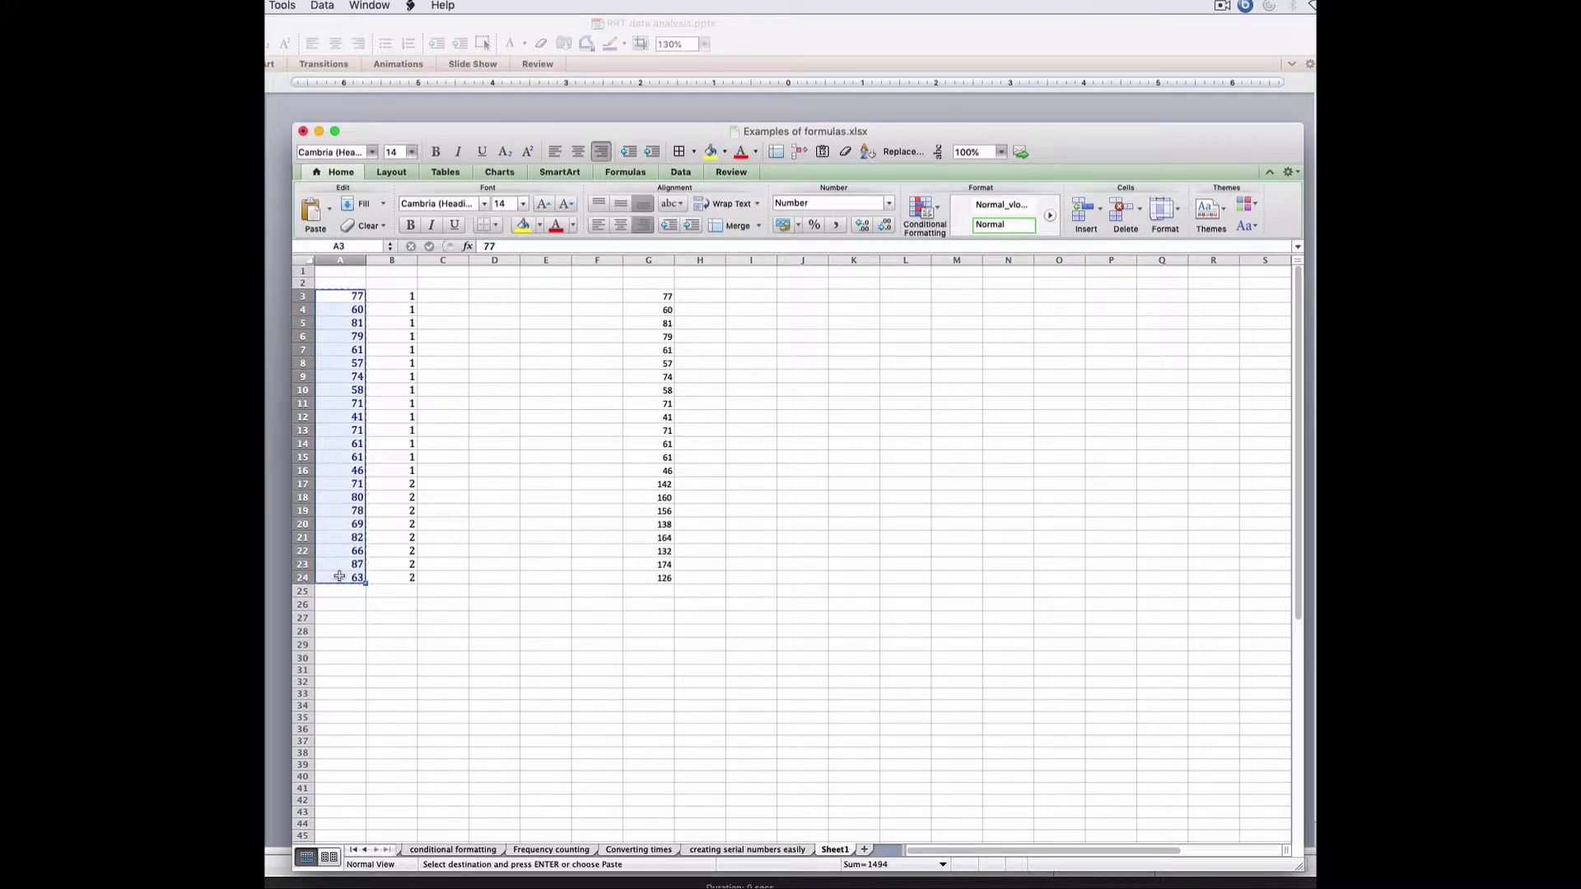
click(906, 302)
key(super+v)
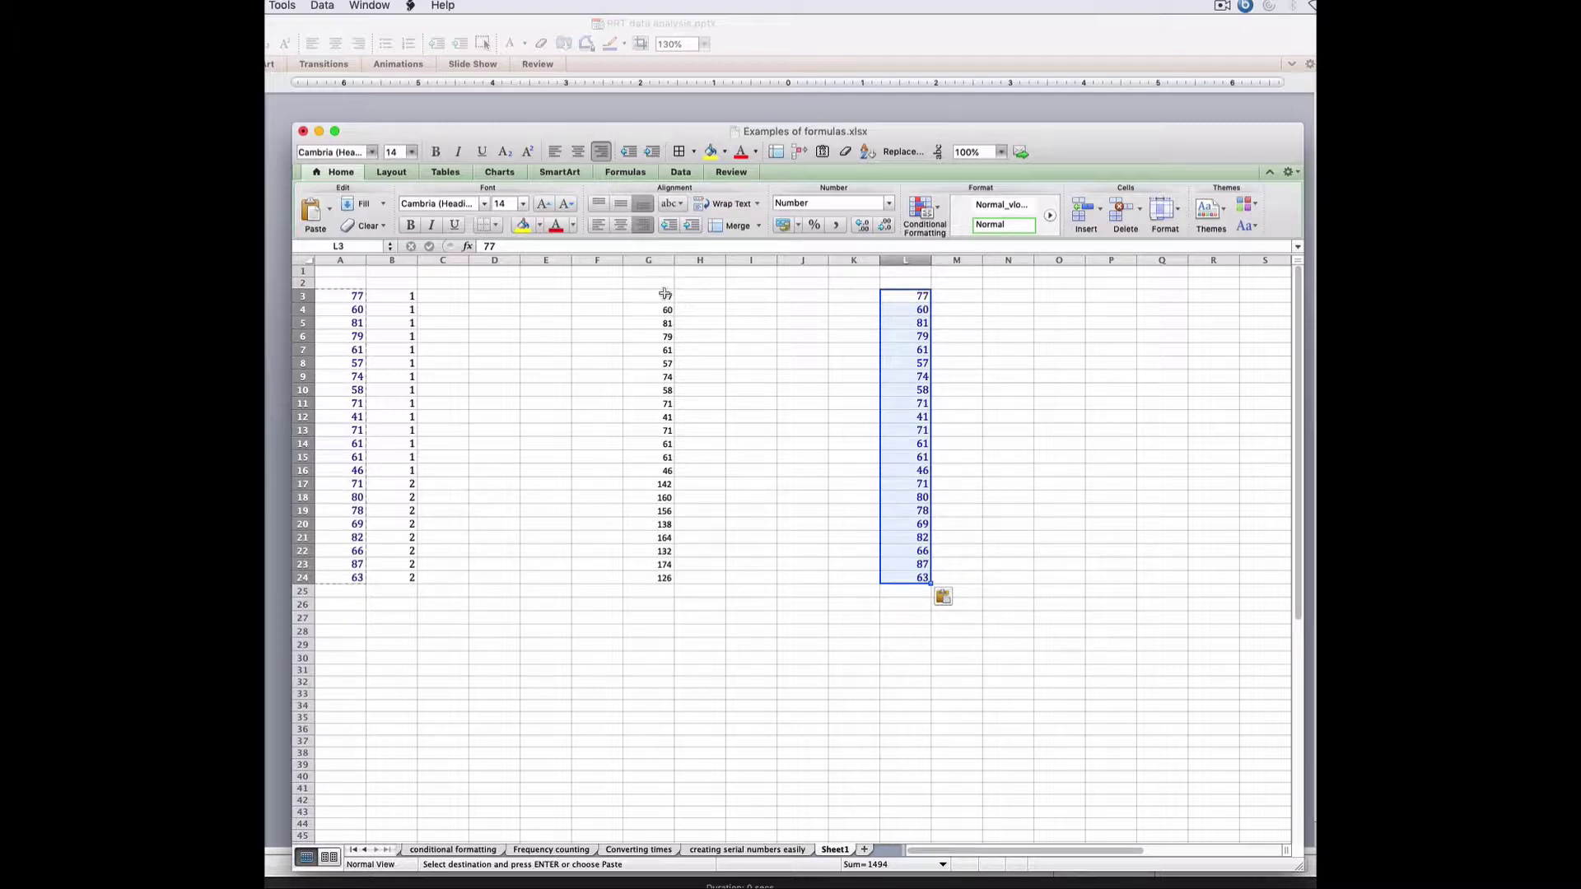
- Try to copy the results in G3:G24 into column I starting at I3 with an ordinary paste
drag(663, 296, 640, 579)
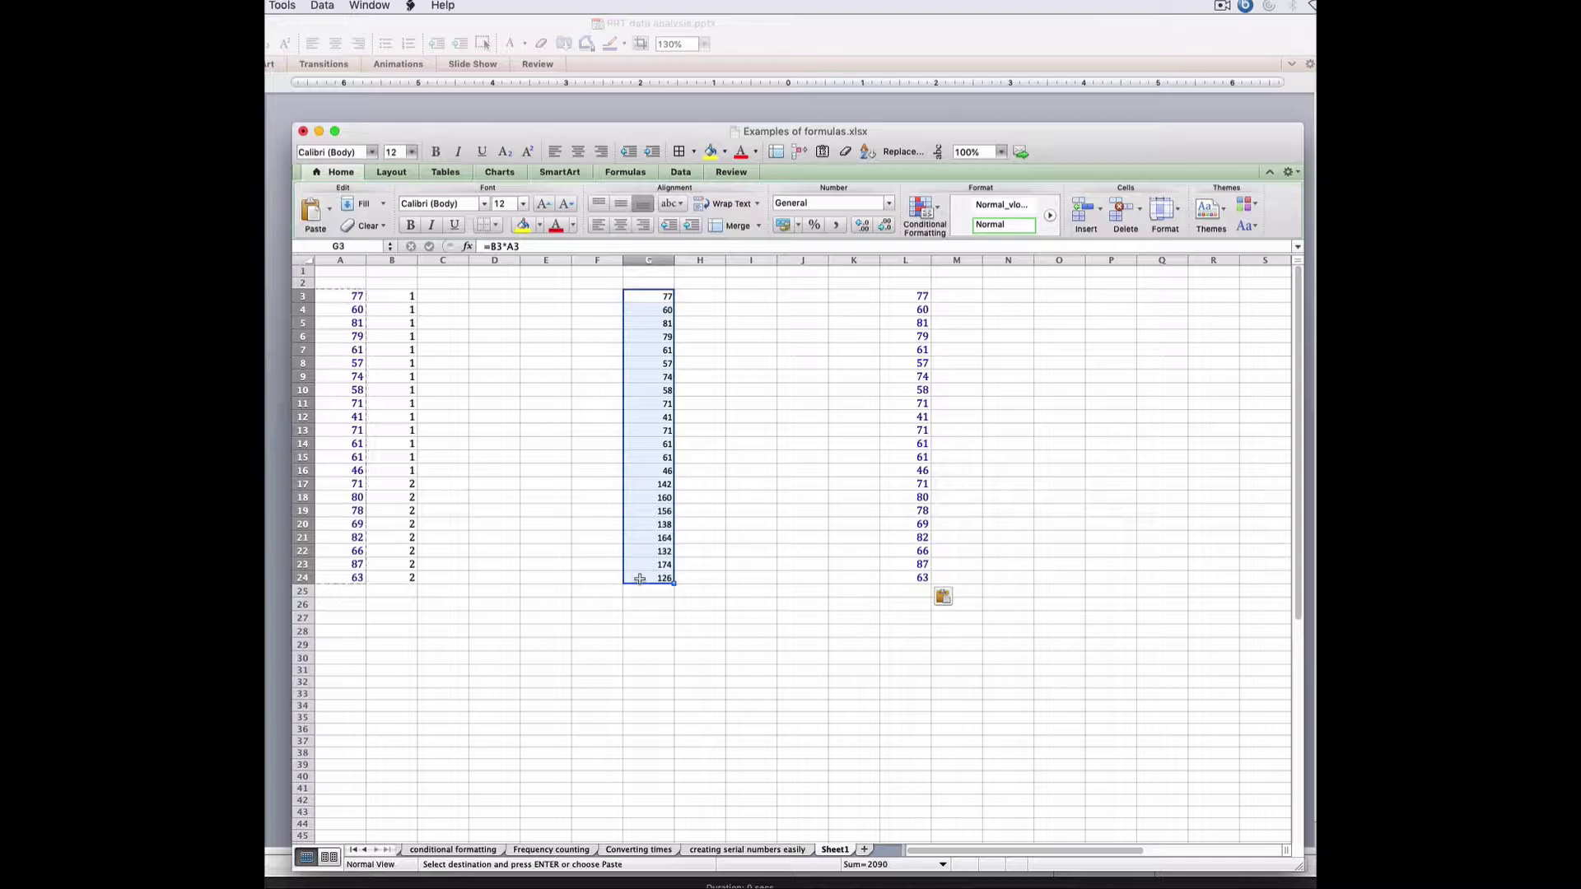
key(super+c)
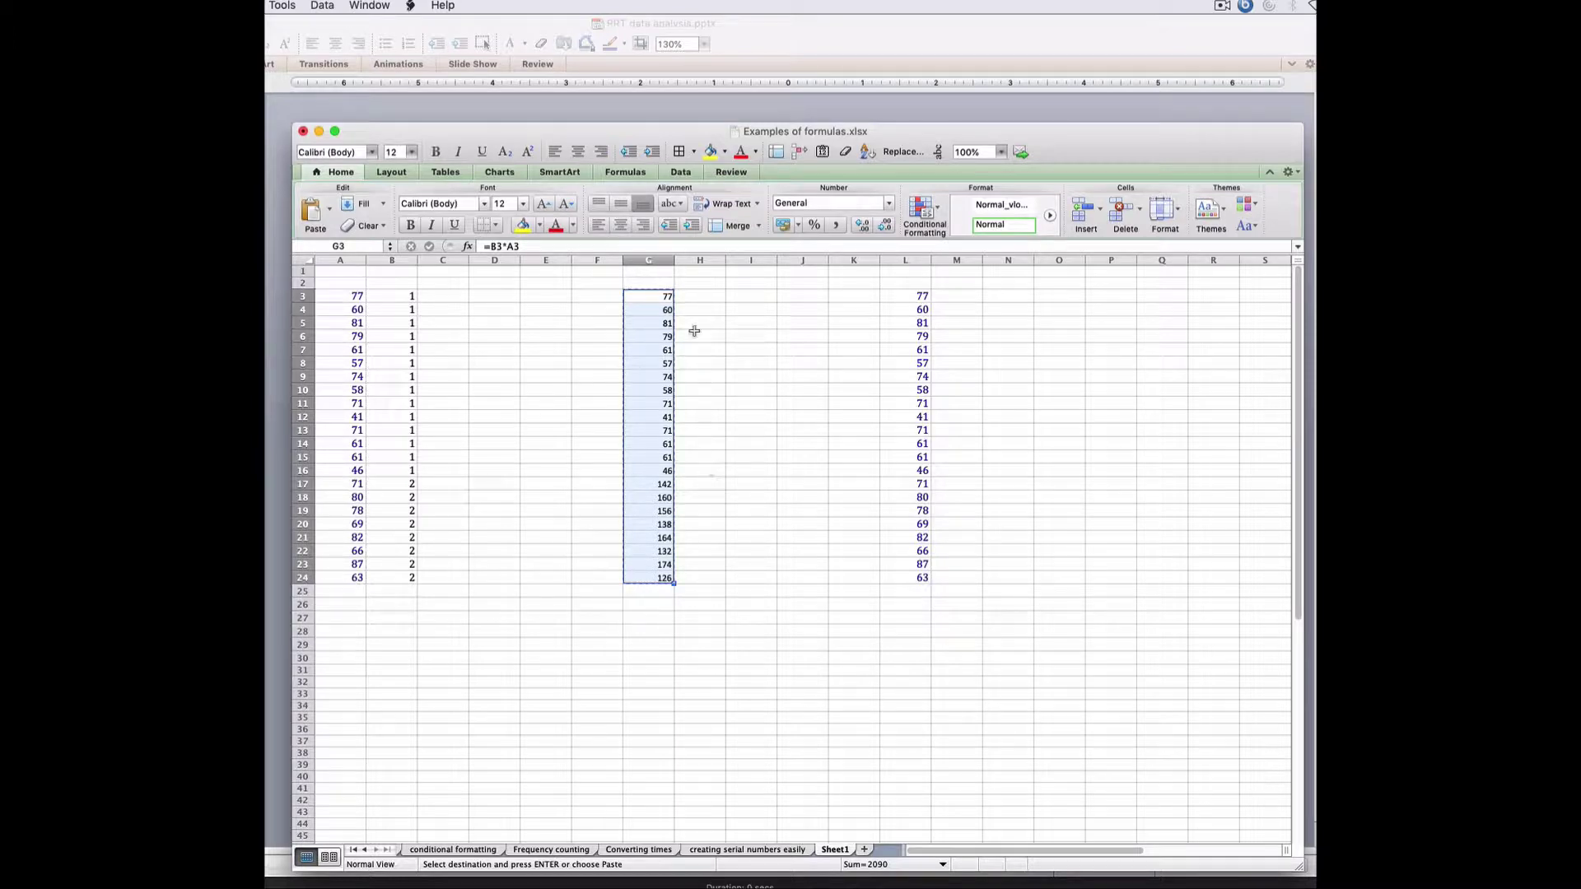
click(747, 296)
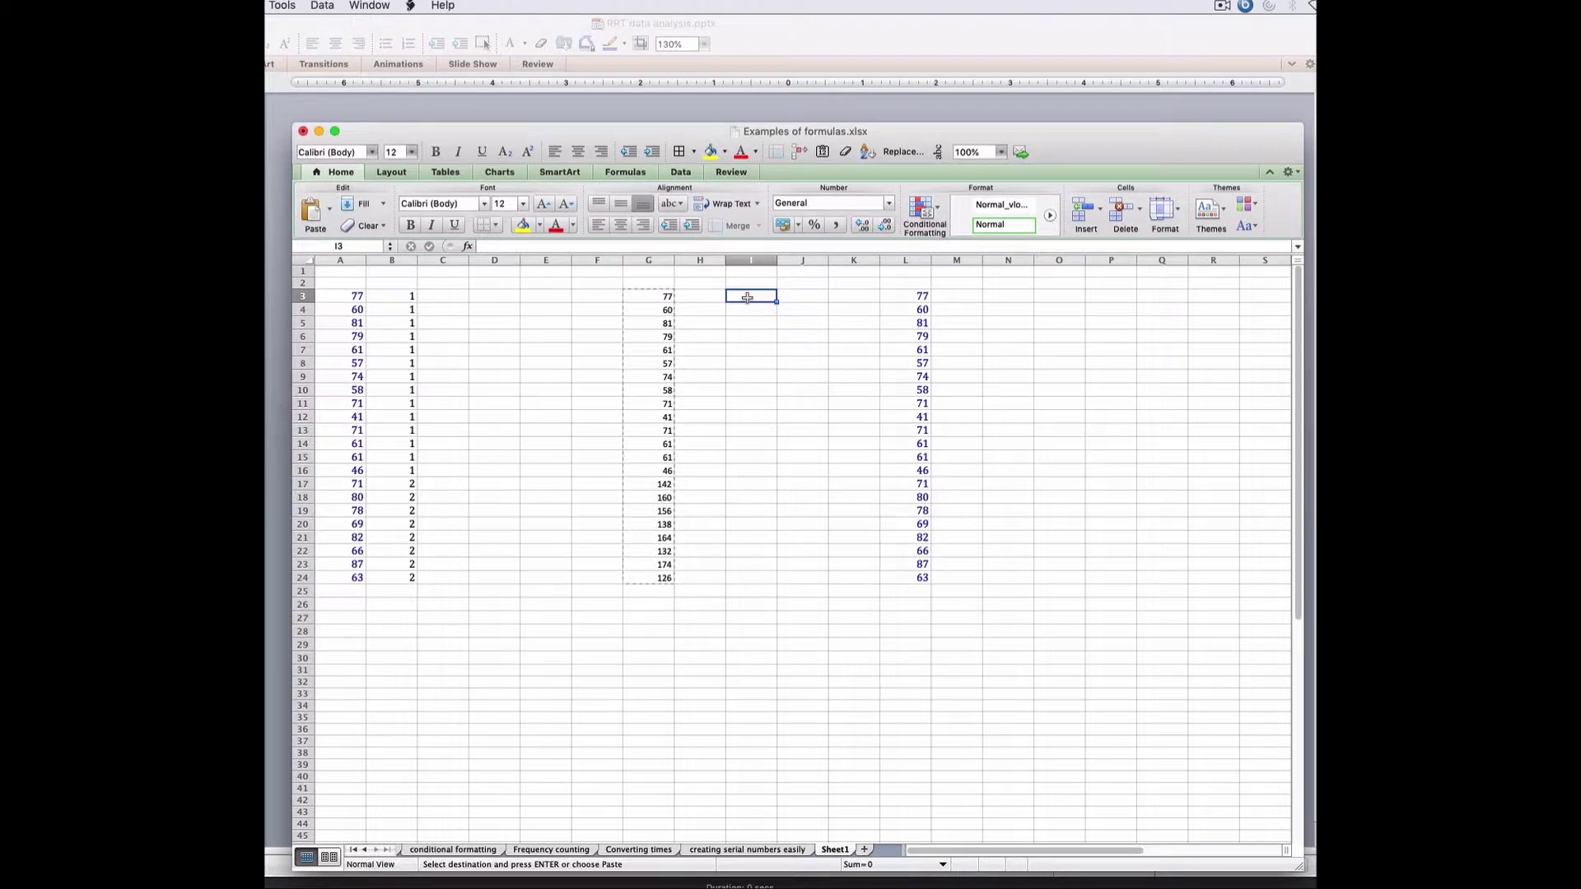
key(super+v)
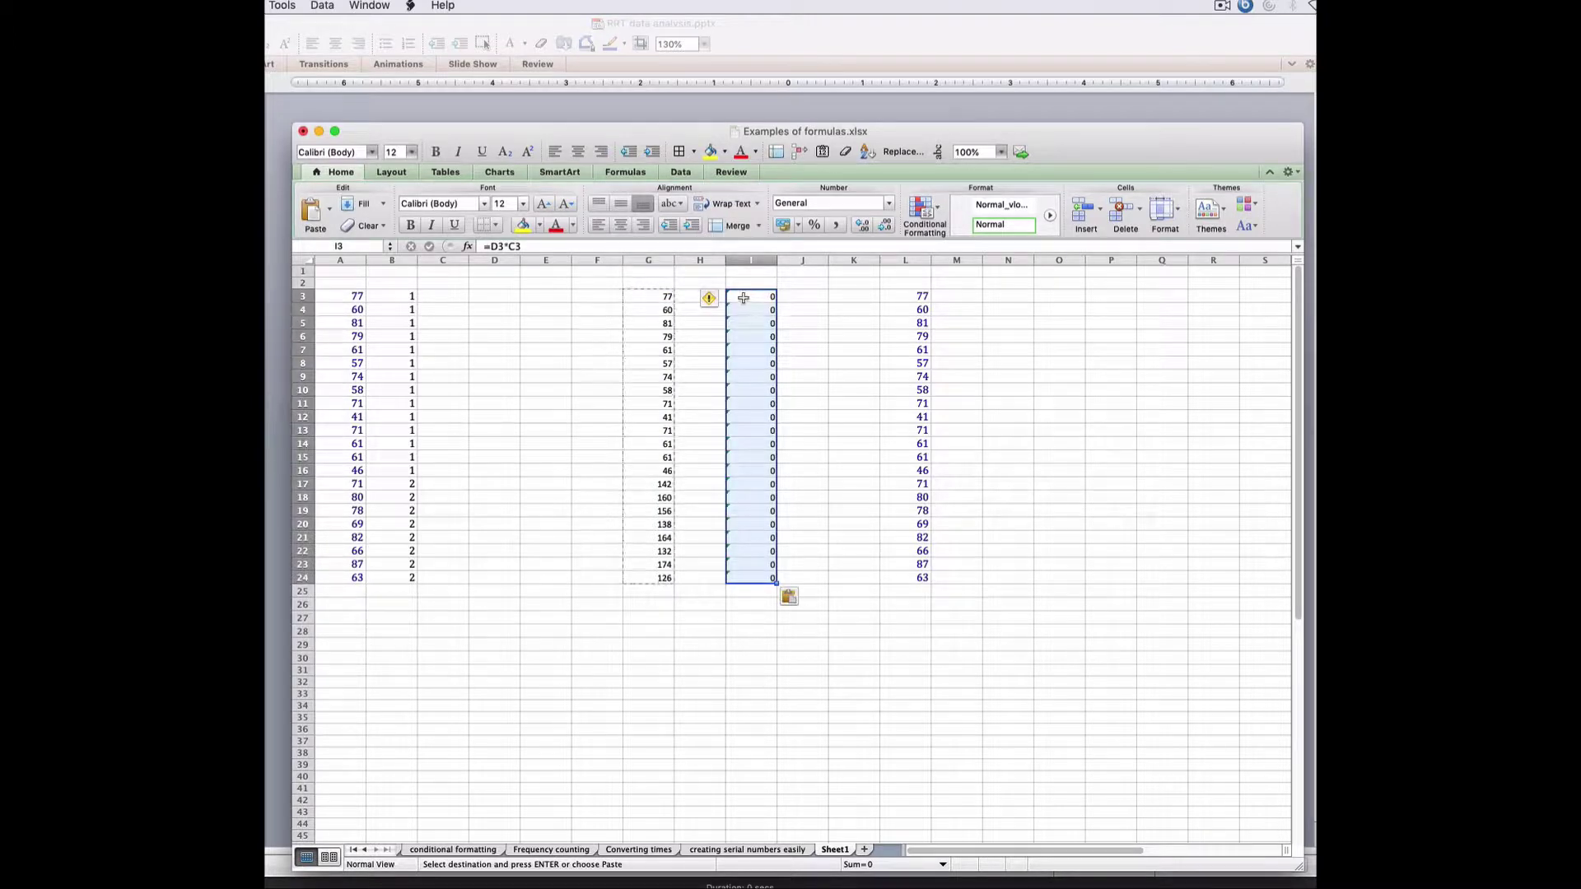
click(830, 311)
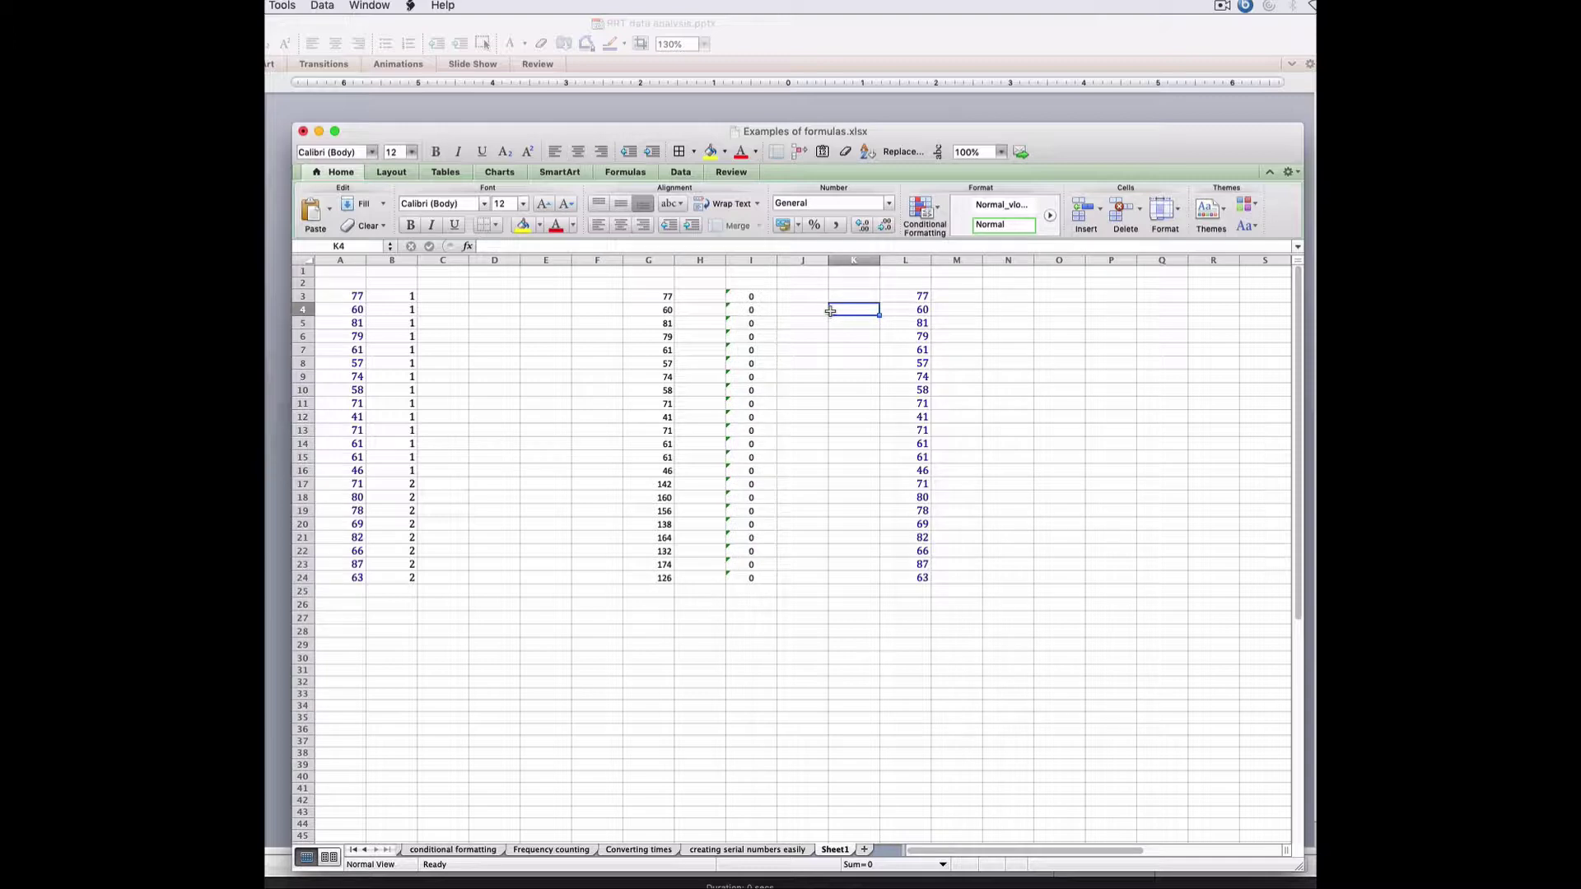
- Compare the cell references in the original formula in G3 with those in the pasted formula in I3
double_click(662, 295)
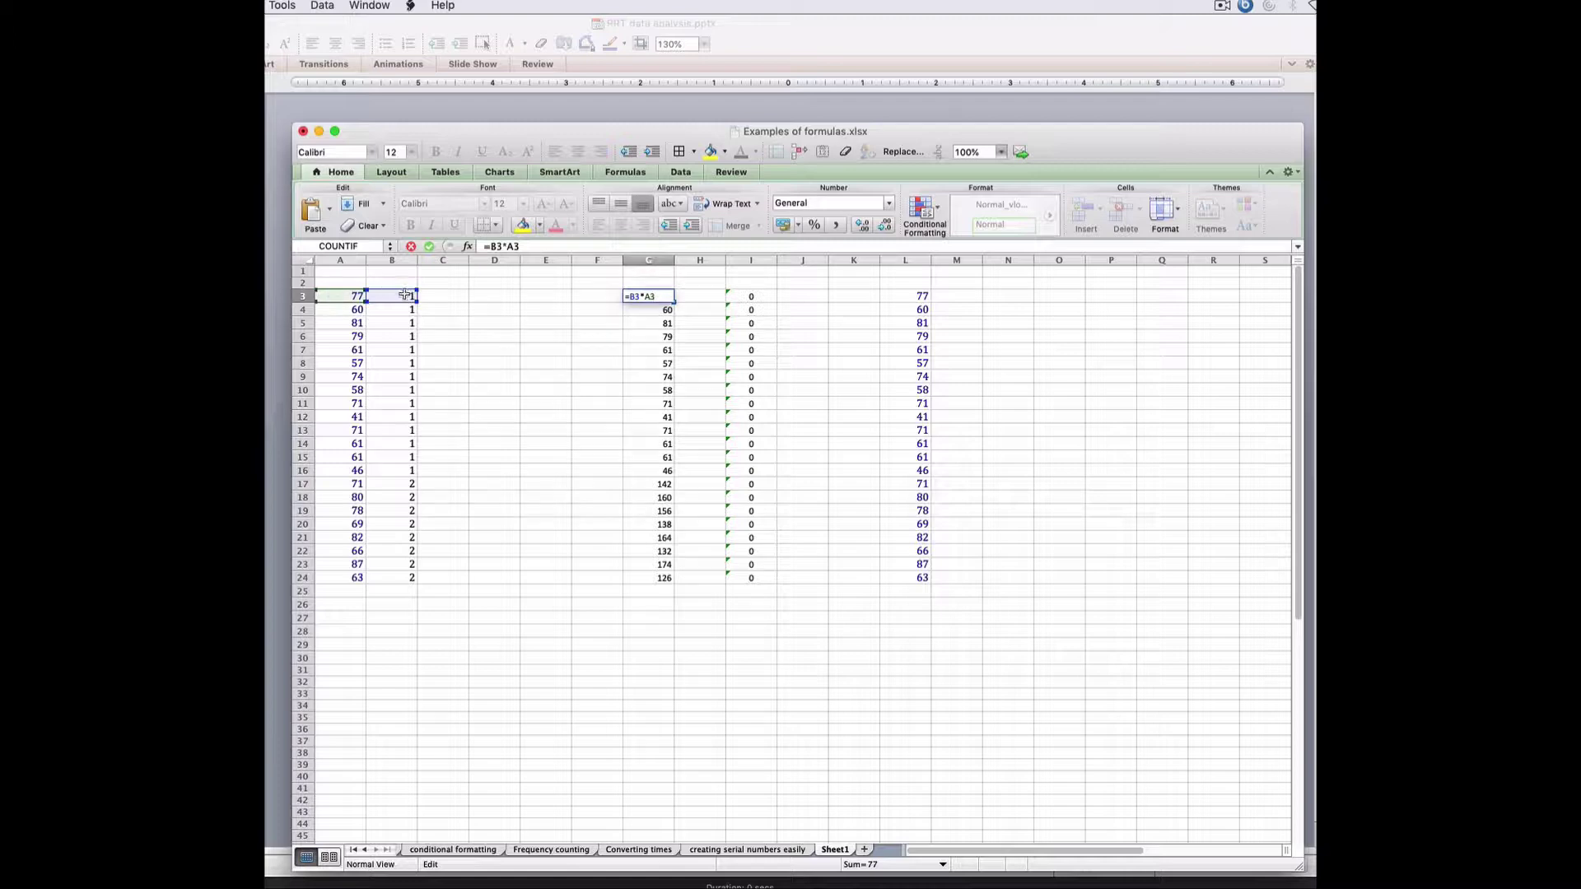
key(Return)
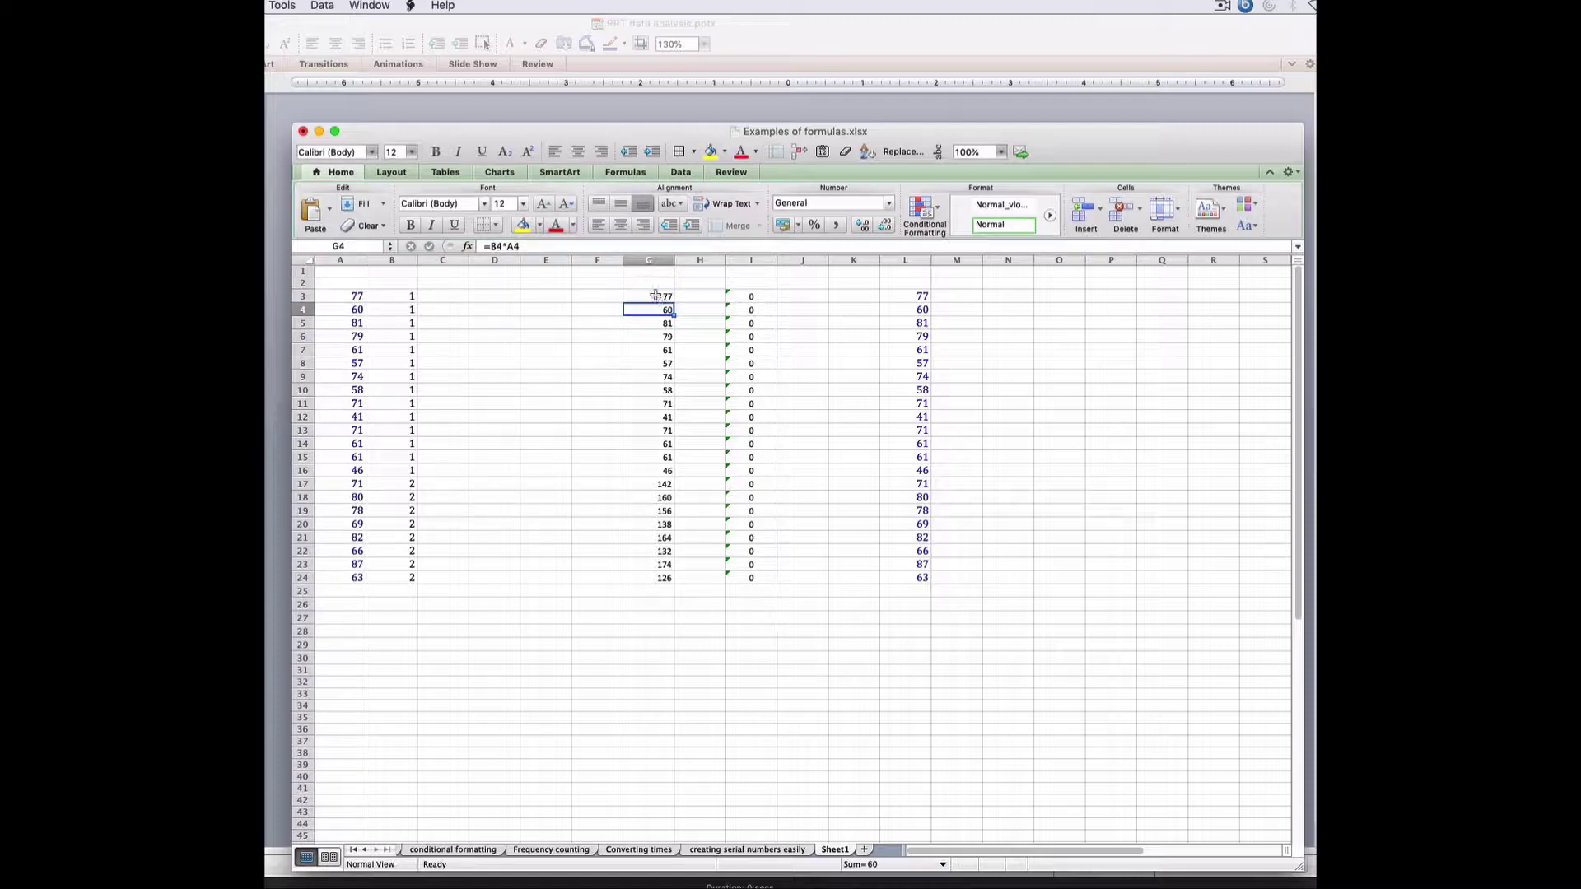
click(752, 296)
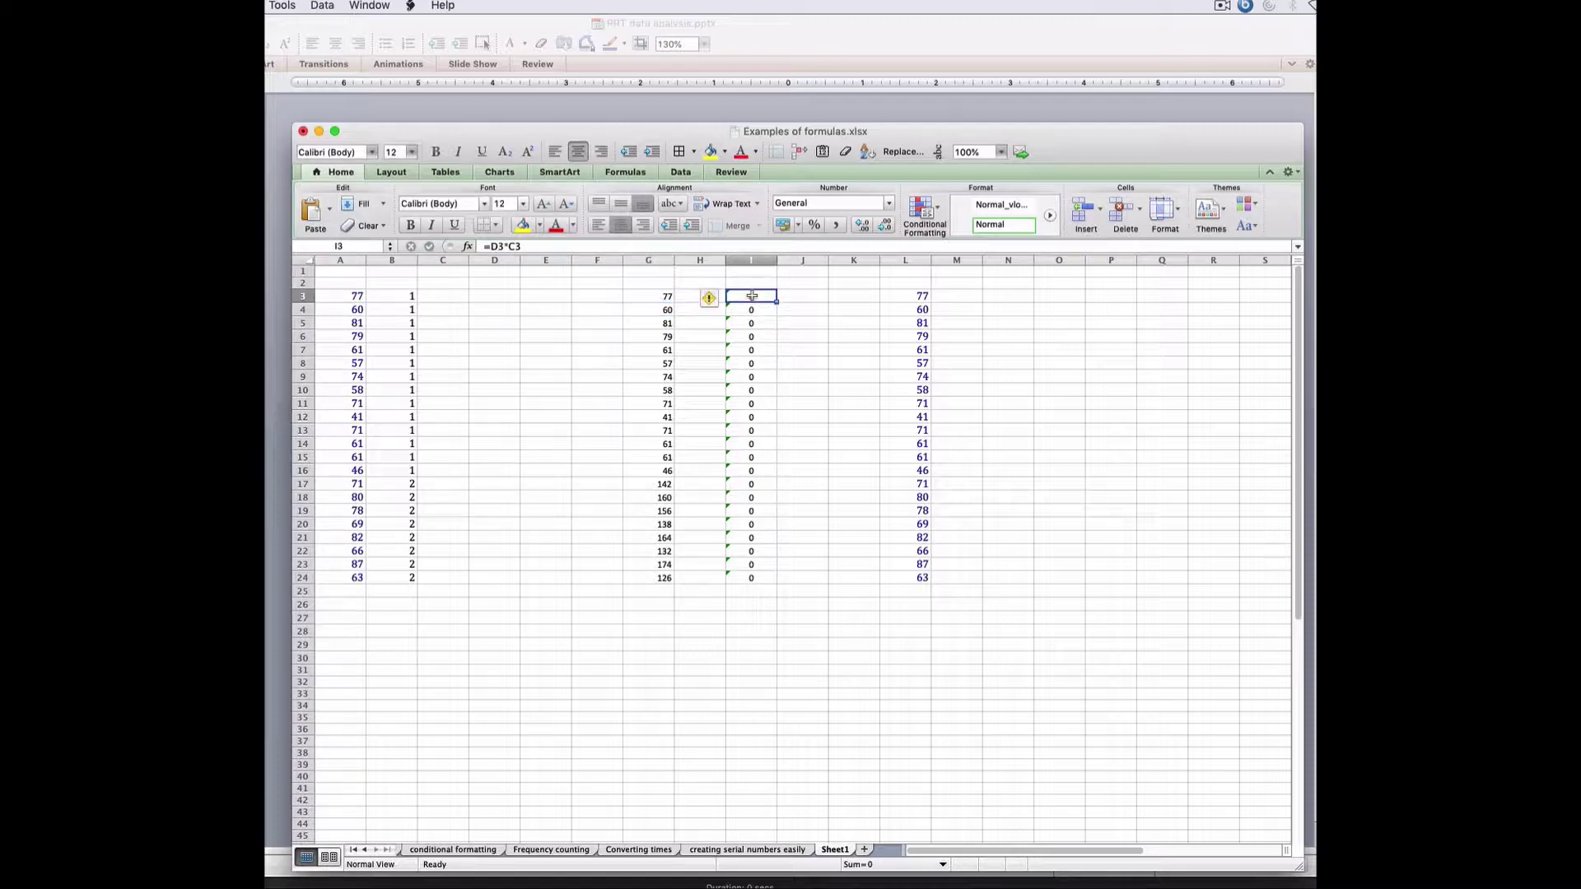
double_click(752, 296)
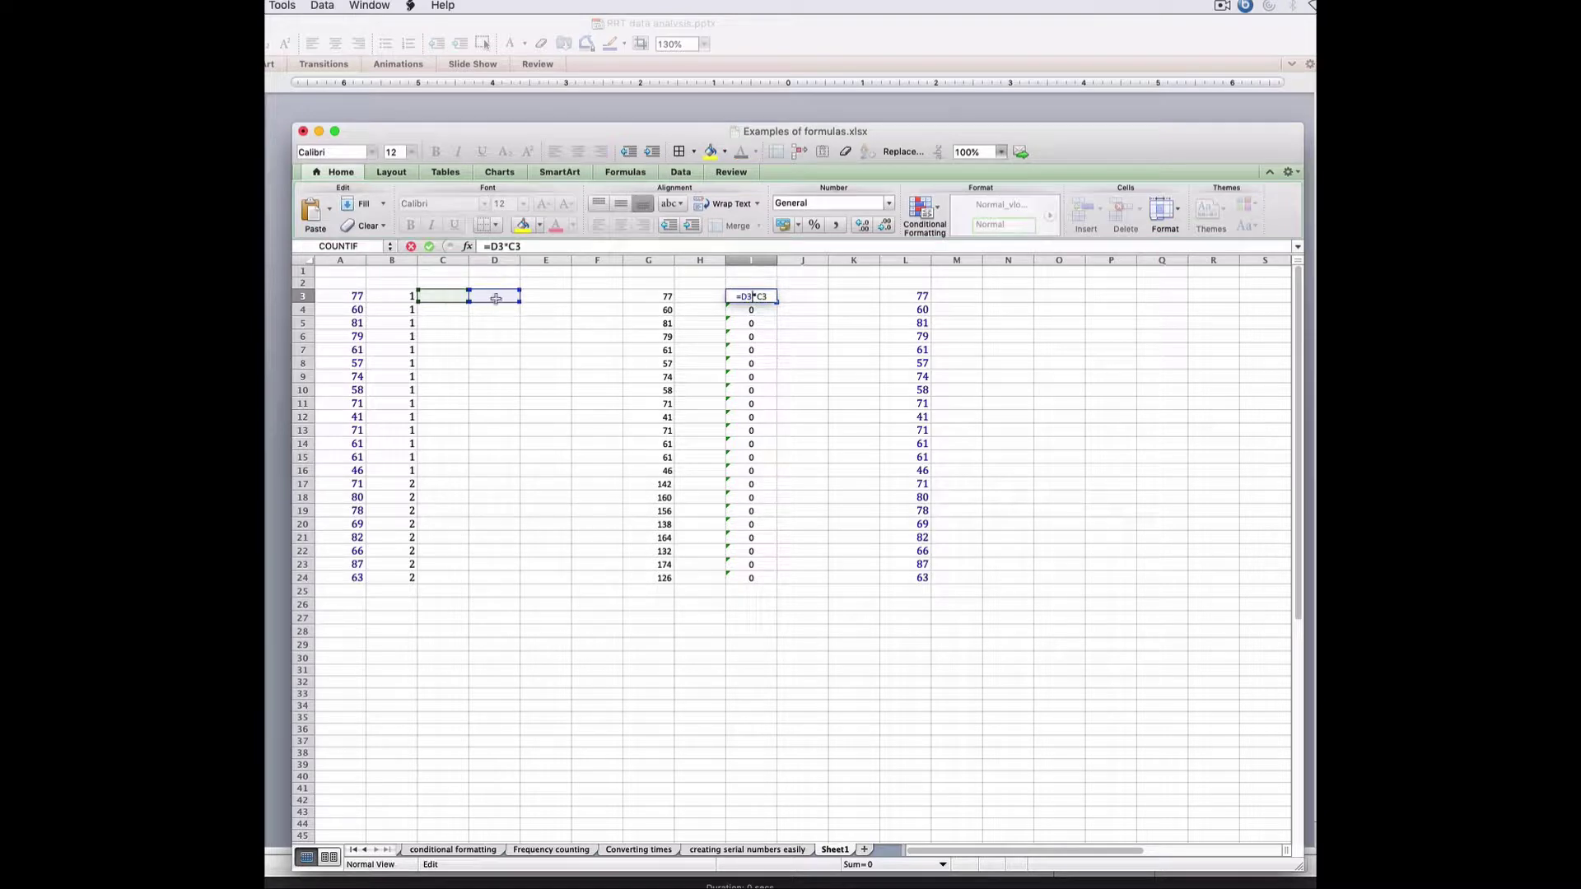
key(Return)
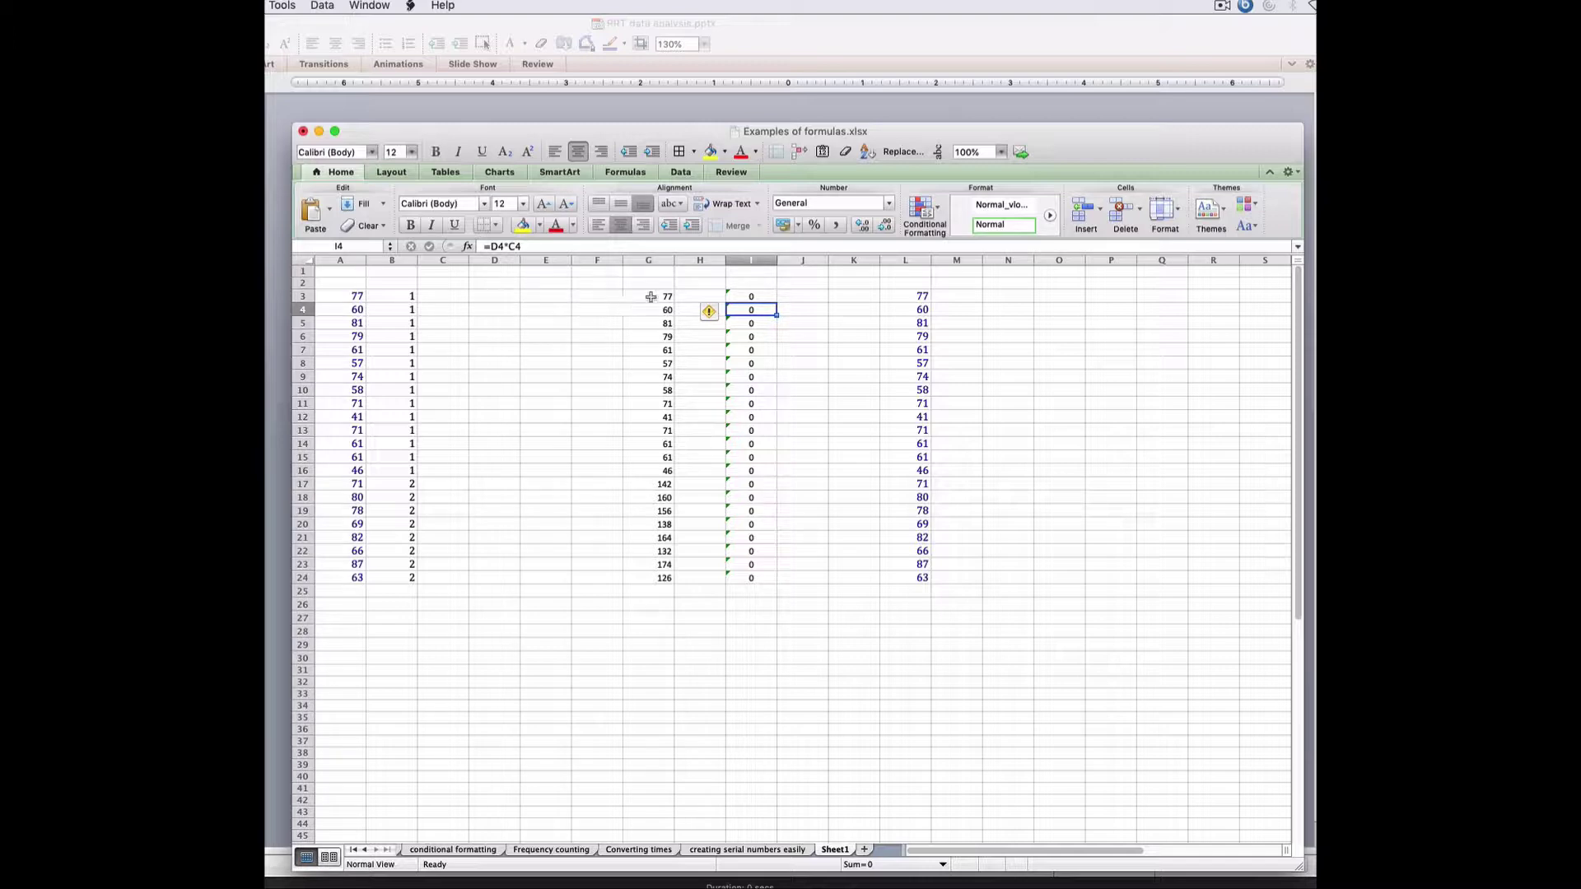
- Copy G3:G24 and paste only its values over the formulas in column I starting at I3
drag(661, 296, 655, 580)
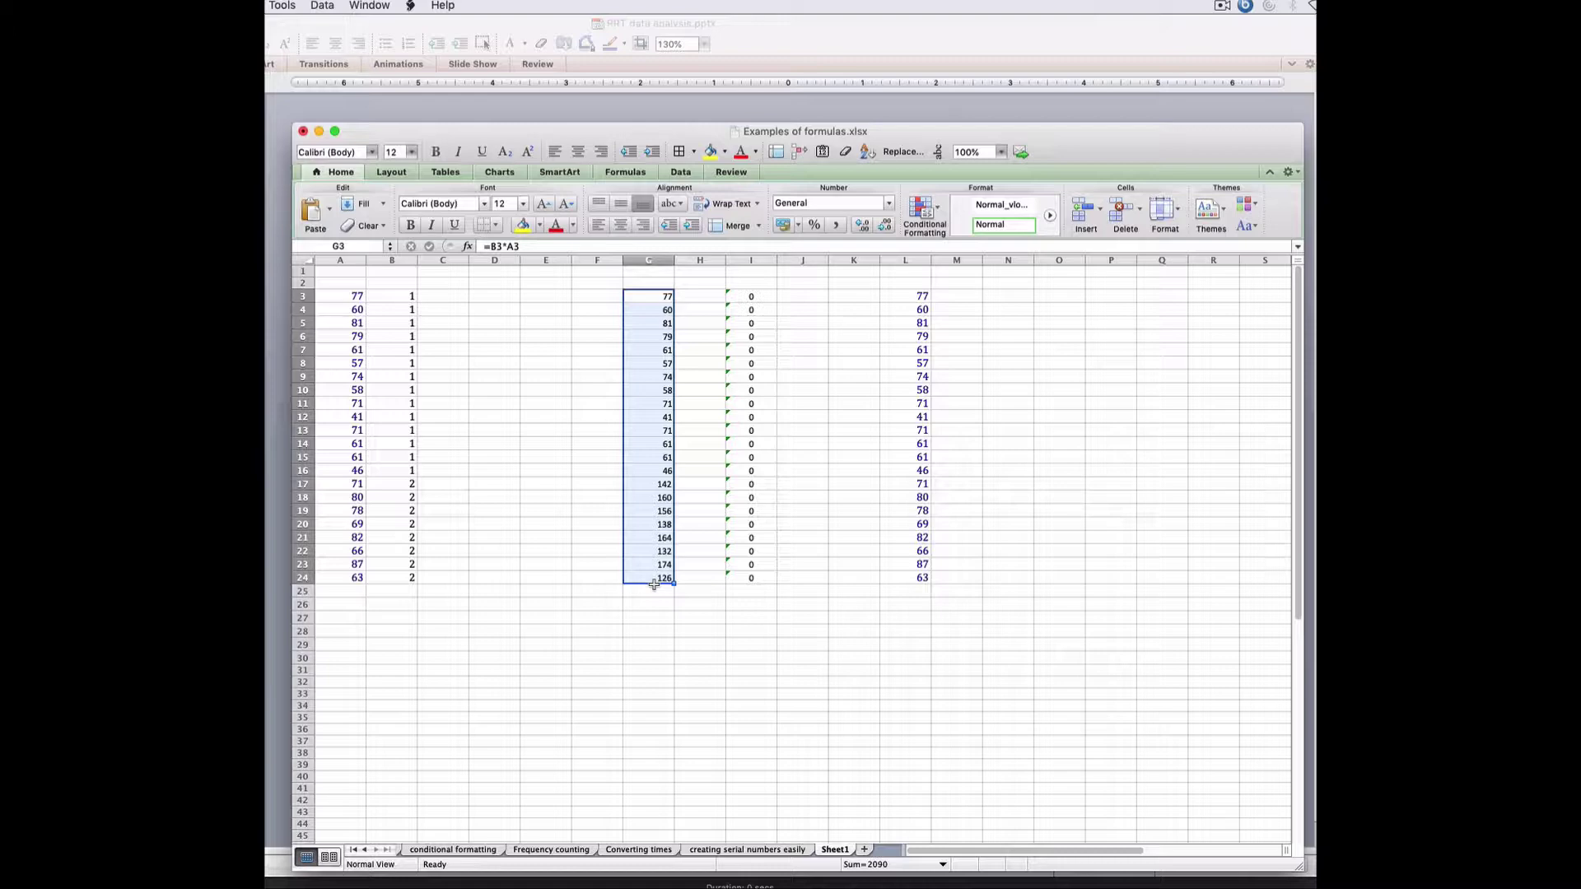
key(super+c)
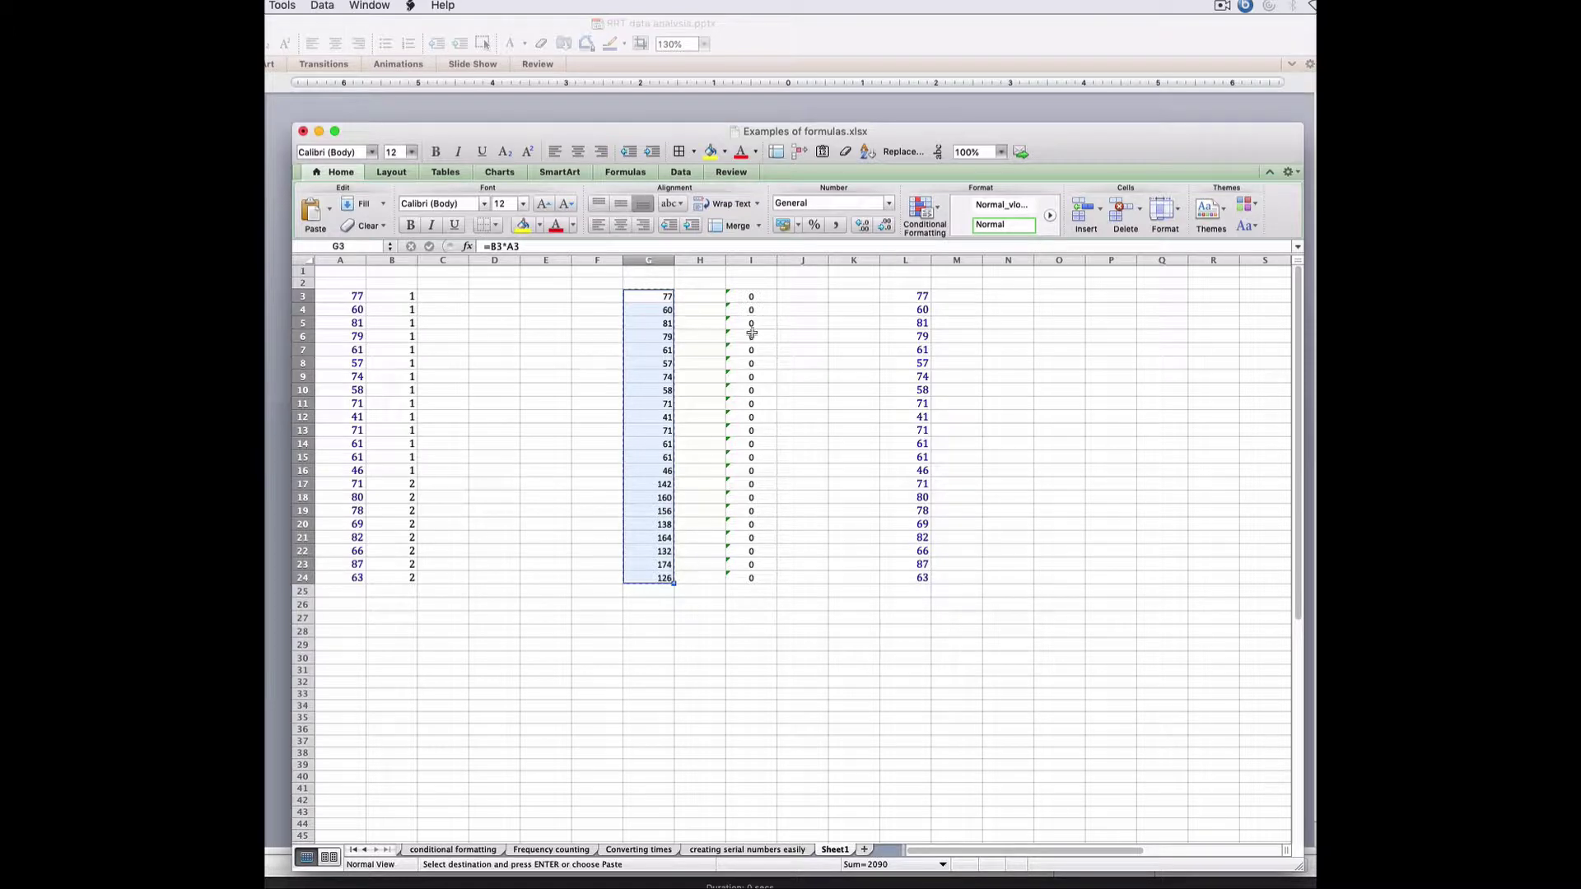
click(753, 297)
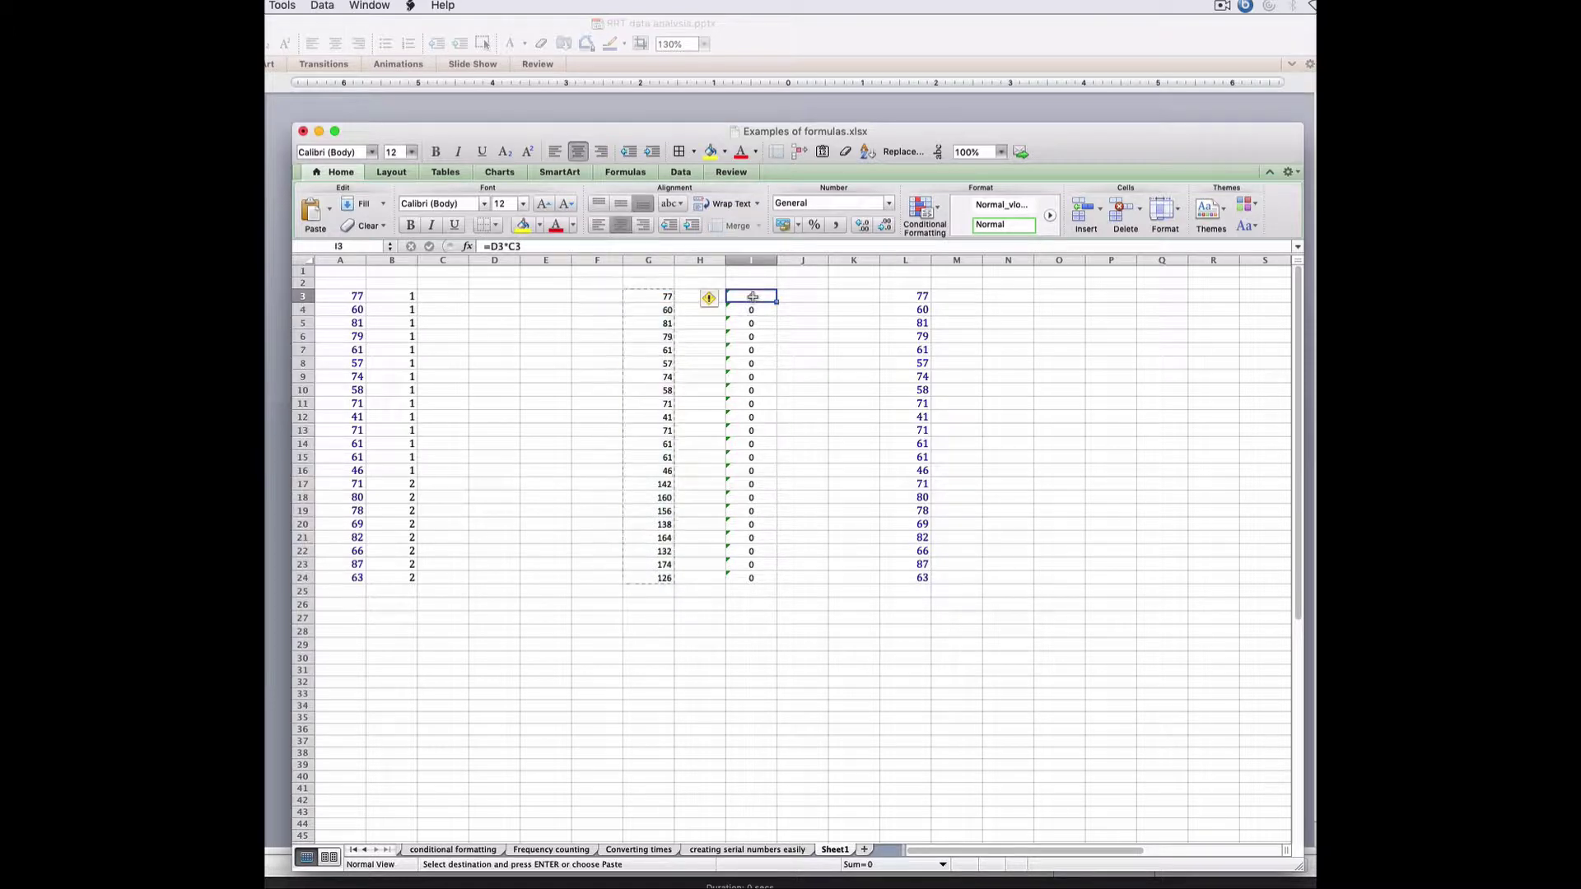
drag(887, 138, 882, 194)
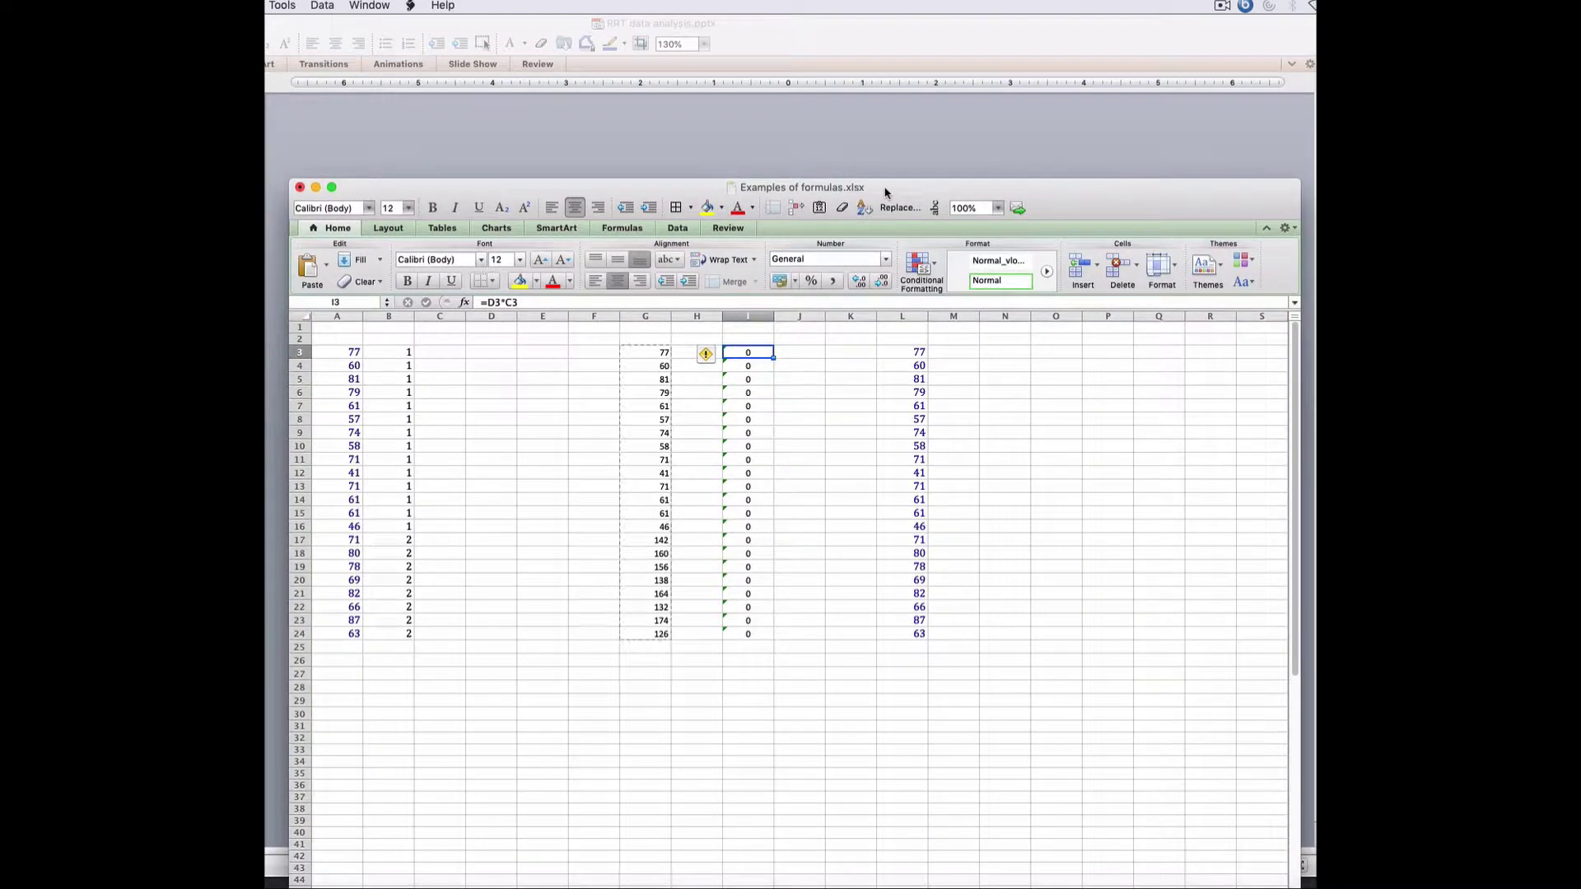
click(819, 209)
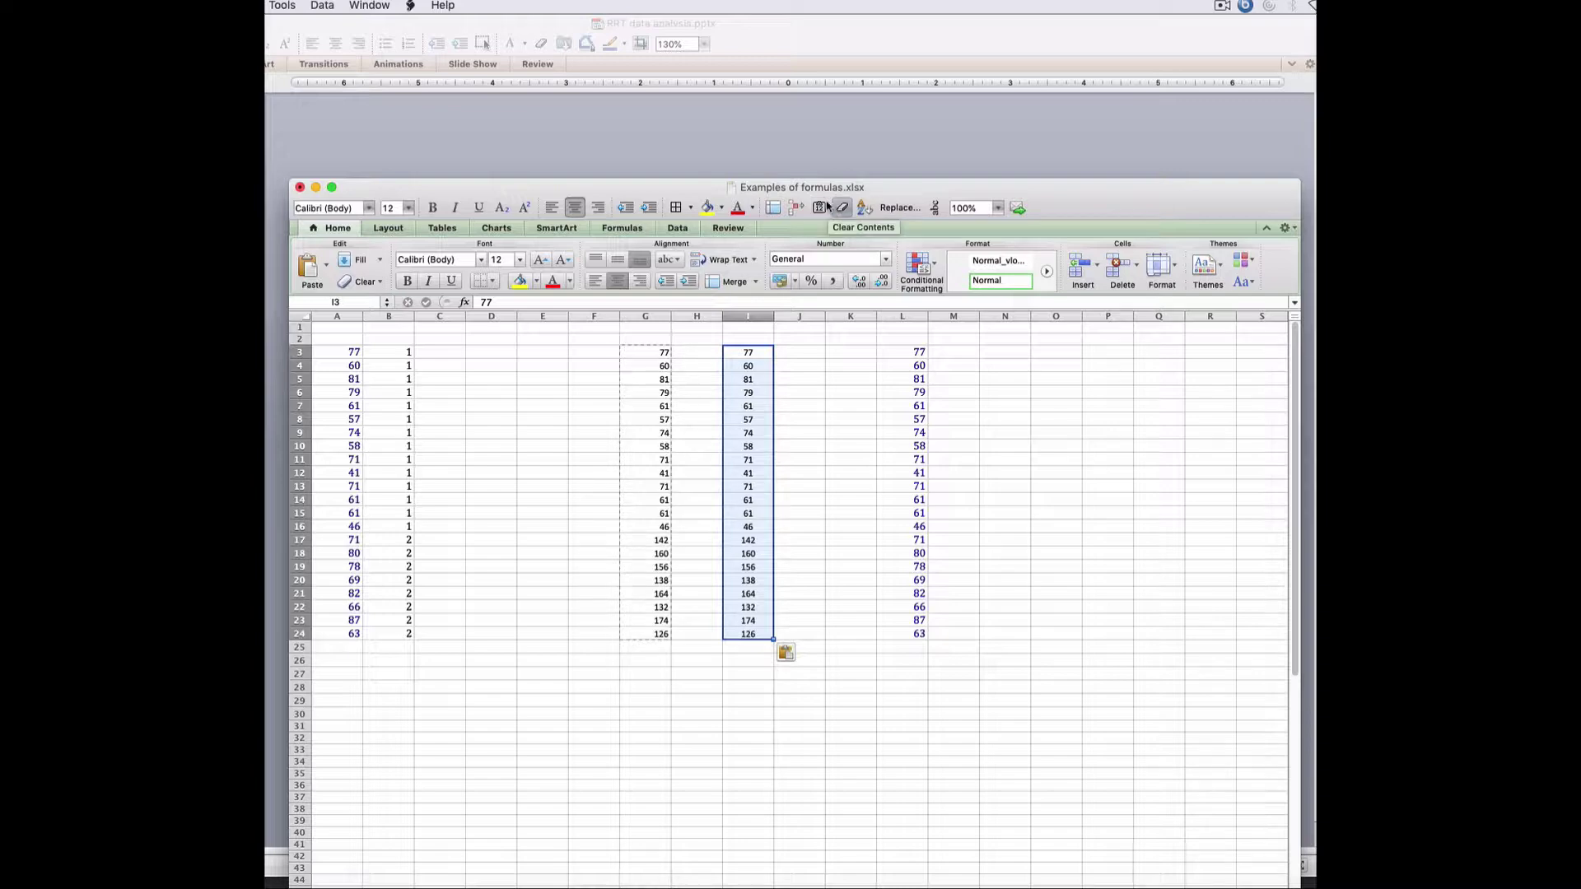
- Put away the Examples of formulas workbook and go to the end of the records in Data Entry sheet.xlsx
double_click(651, 189)
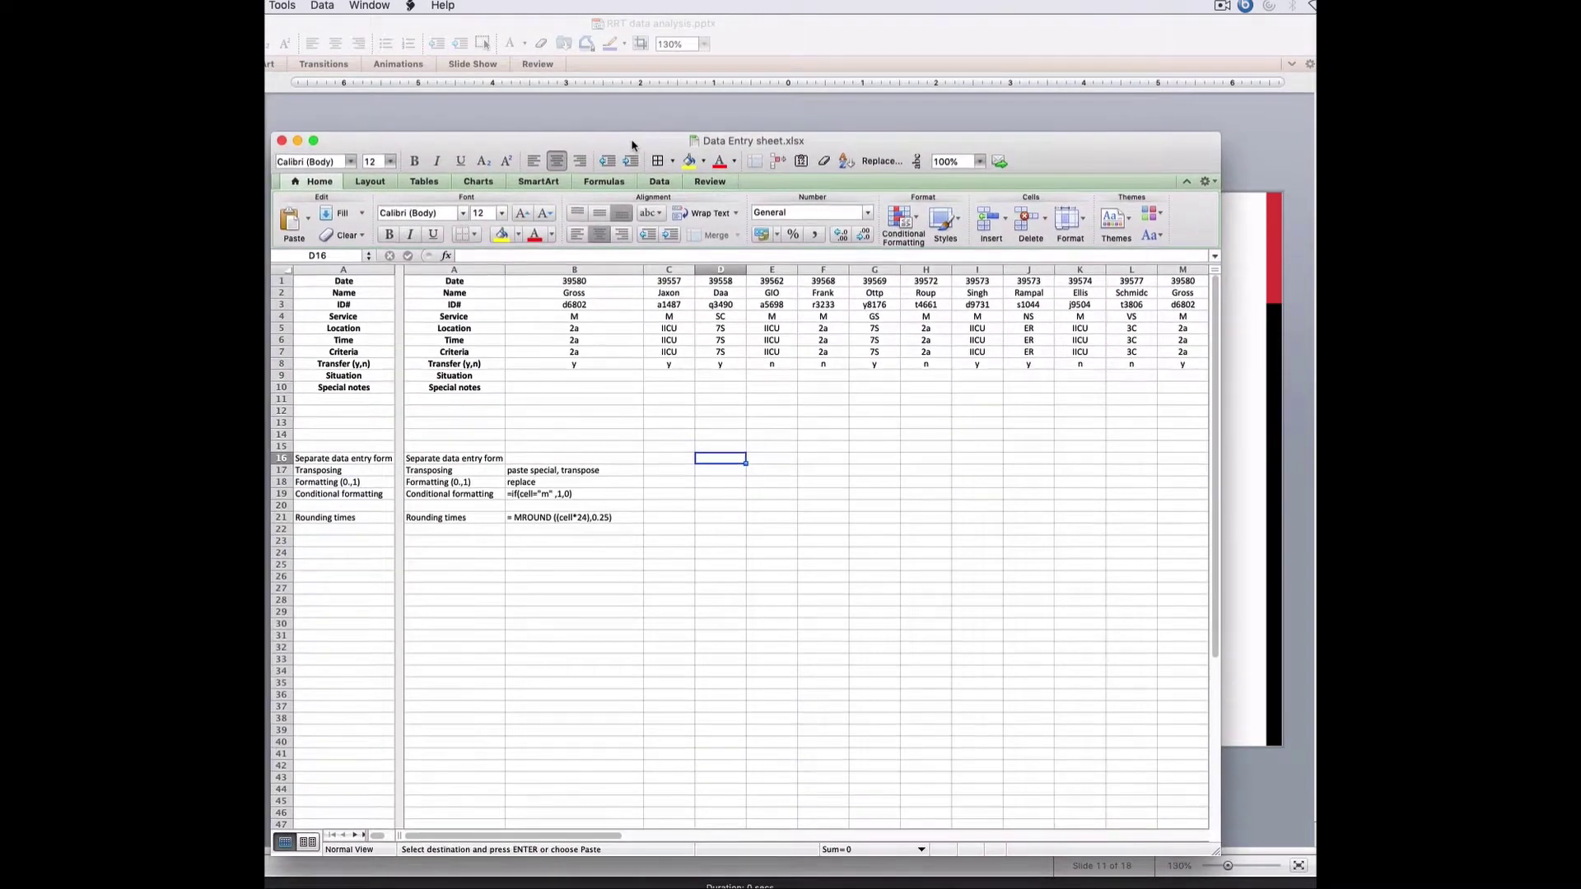
mouse_move(633, 145)
mouse_down()
mouse_move(616, 130)
mouse_move(637, 124)
mouse_up()
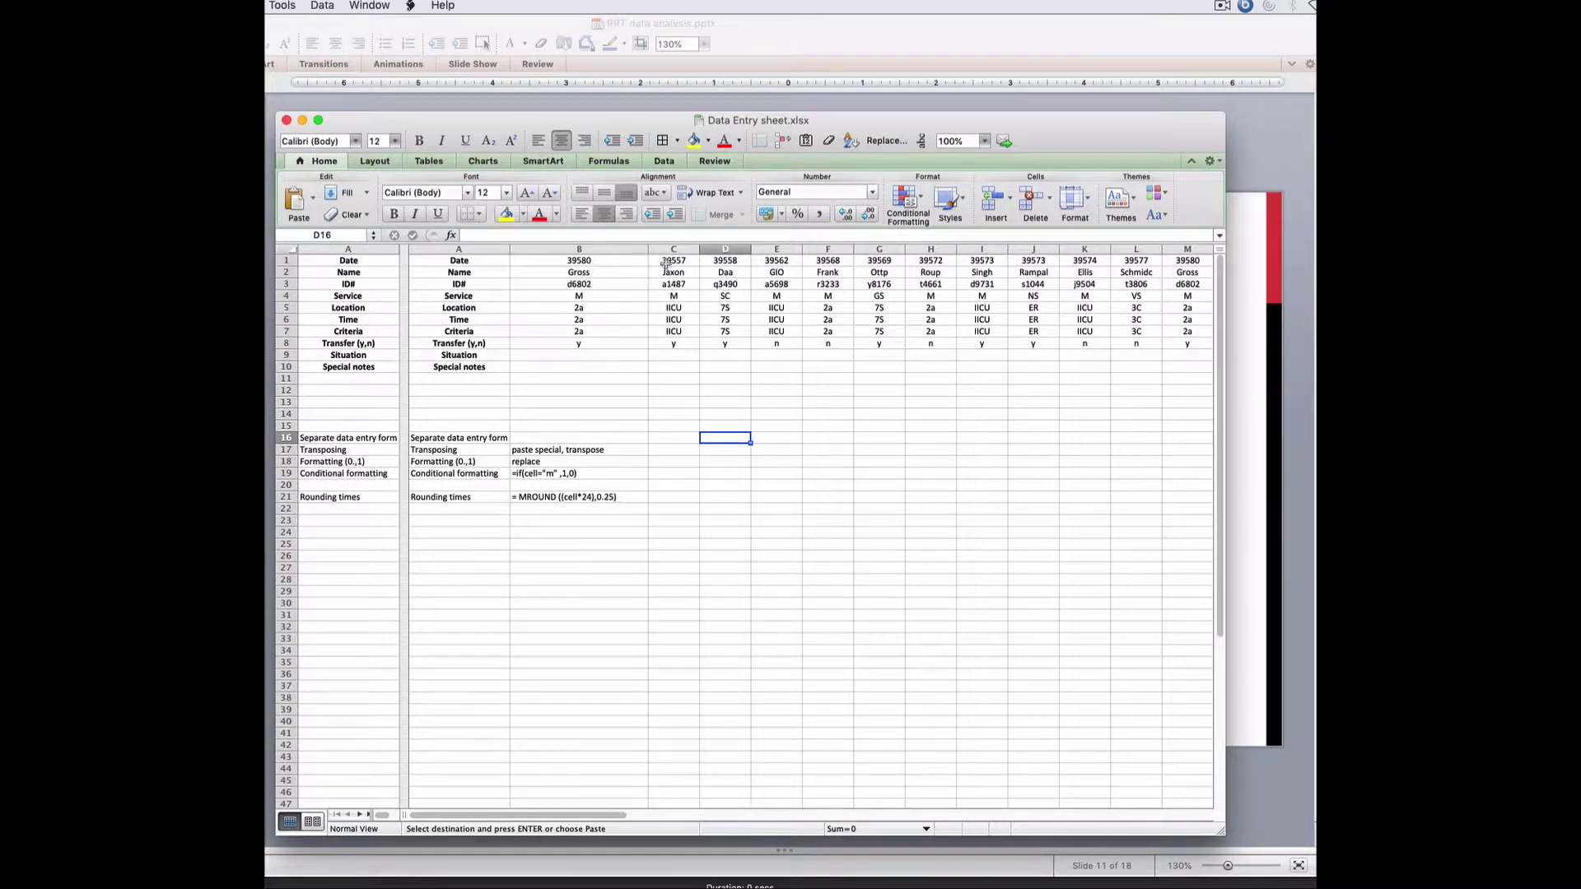
scroll(683, 295, right, 3)
scroll(684, 295, right, 8)
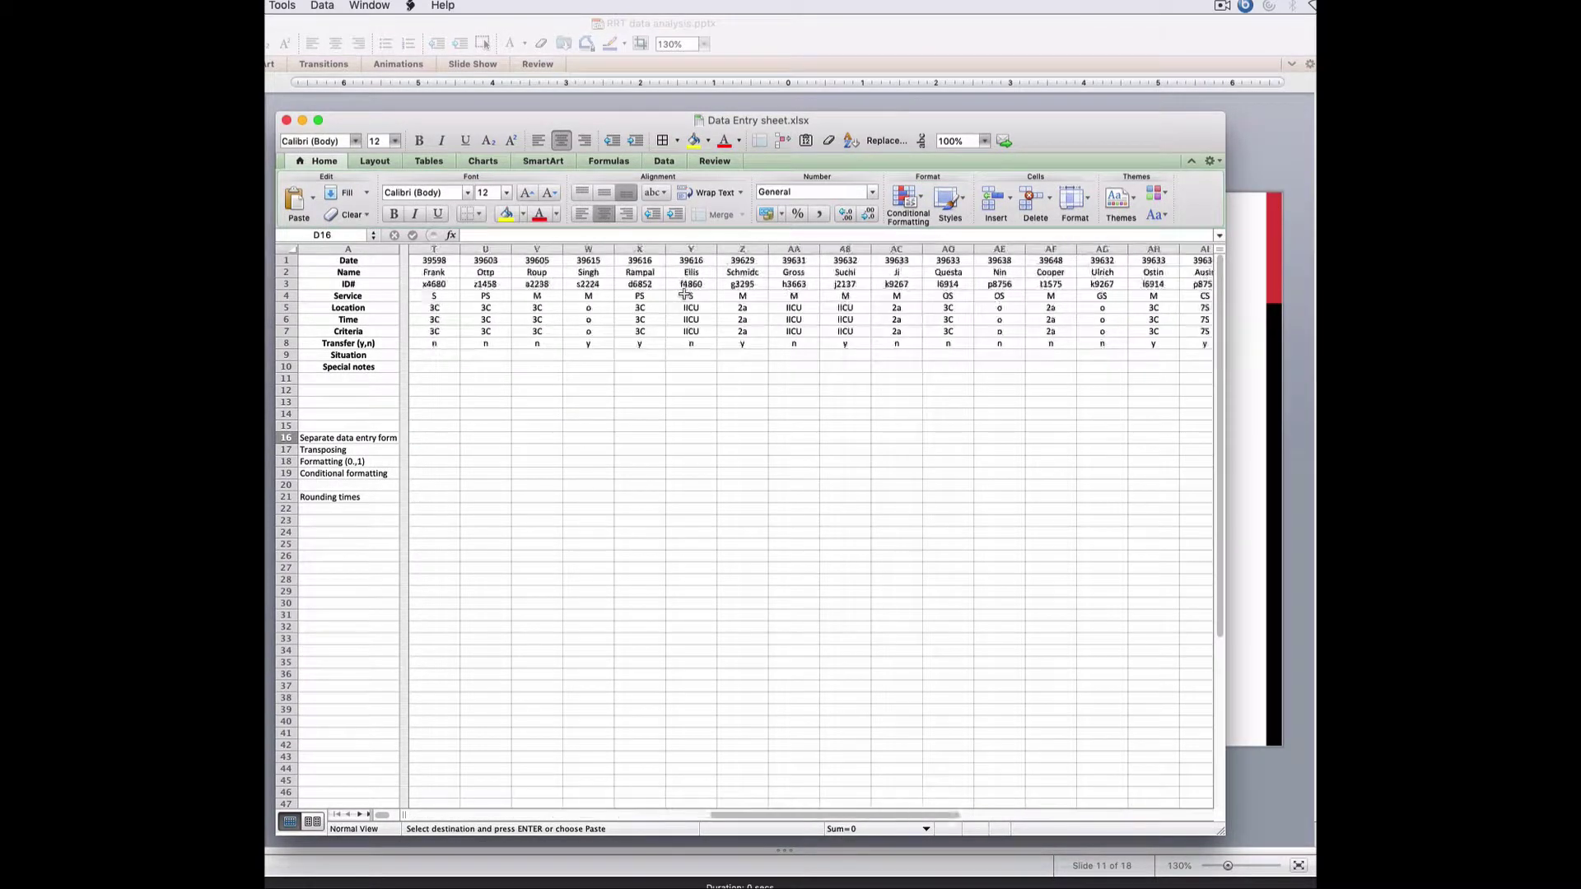
scroll(881, 272, right, 1)
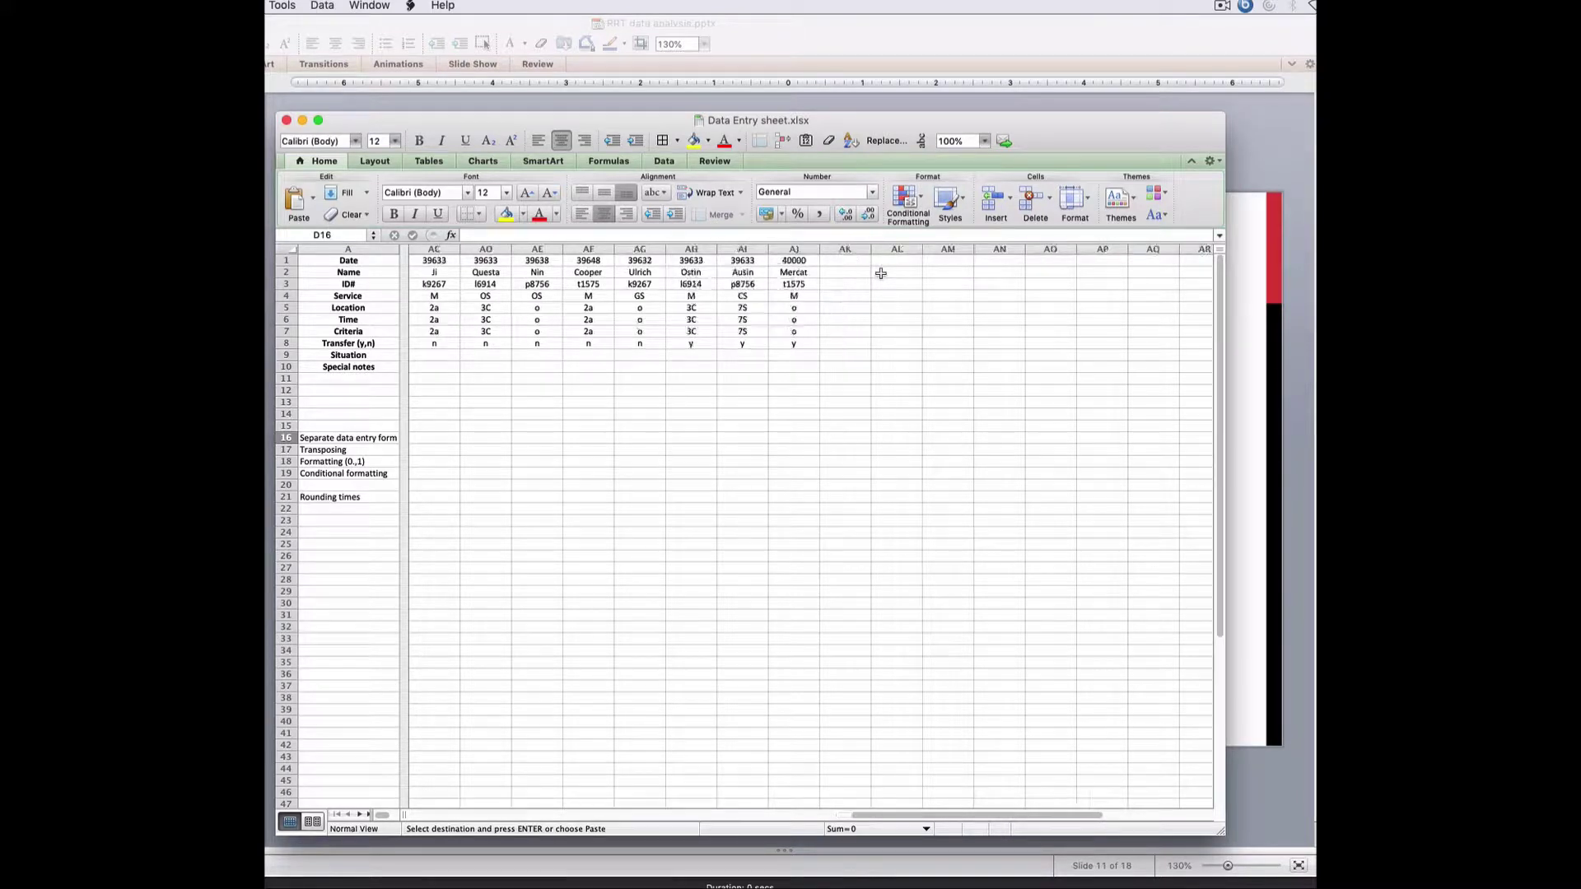
- Start a new record in column AK with 4465 in AK1, 5343 in AK2, an ID number in AK3 and 131 in AK4
click(835, 259)
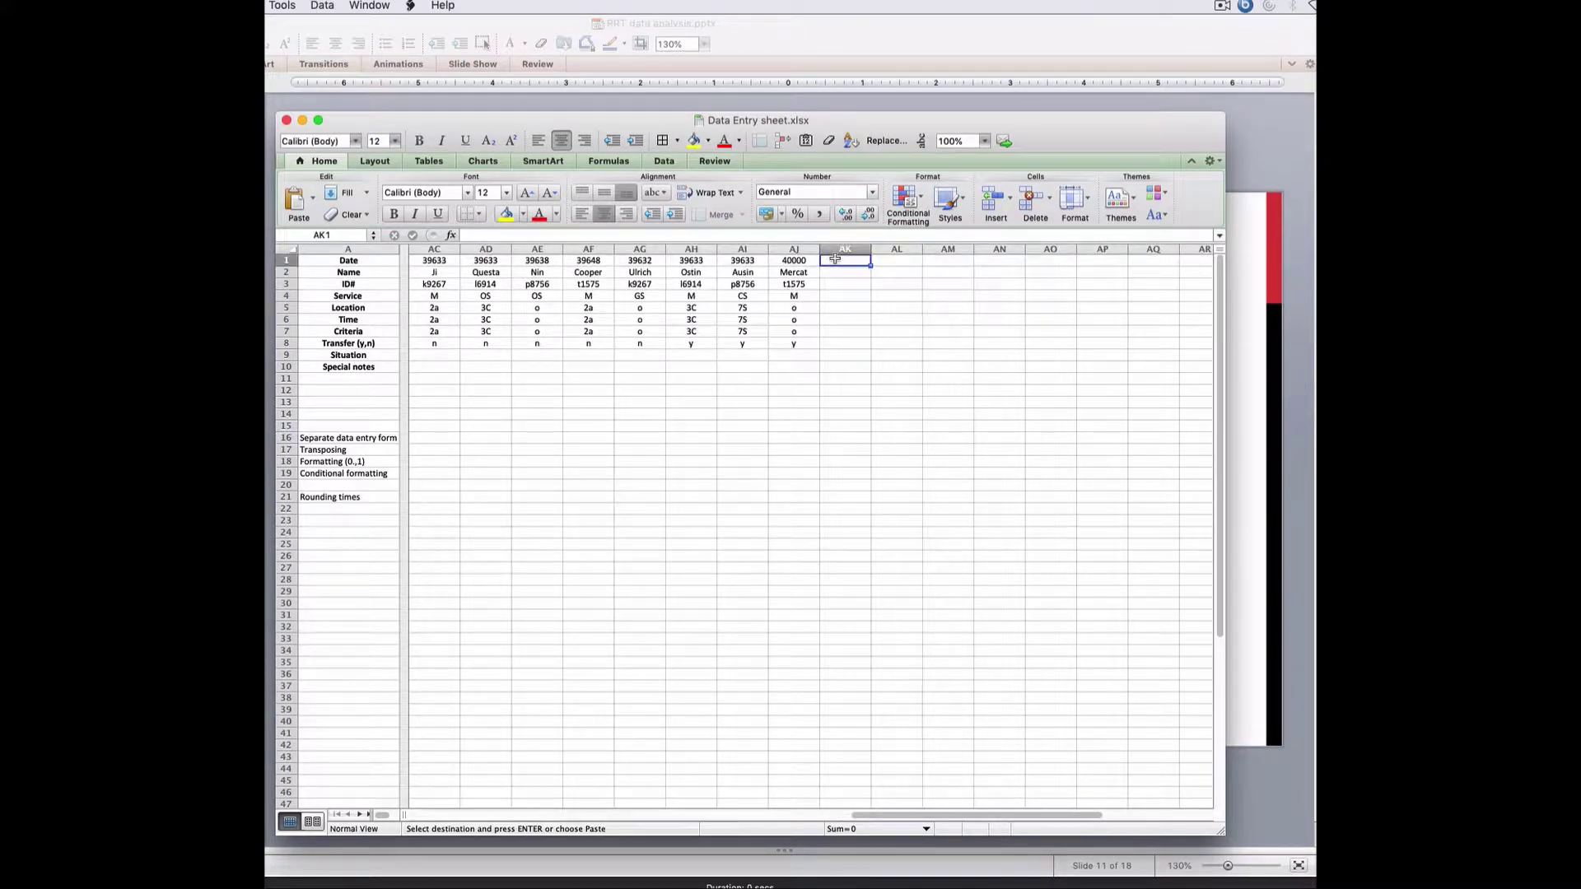
text(4465)
key(Return)
text(5343)
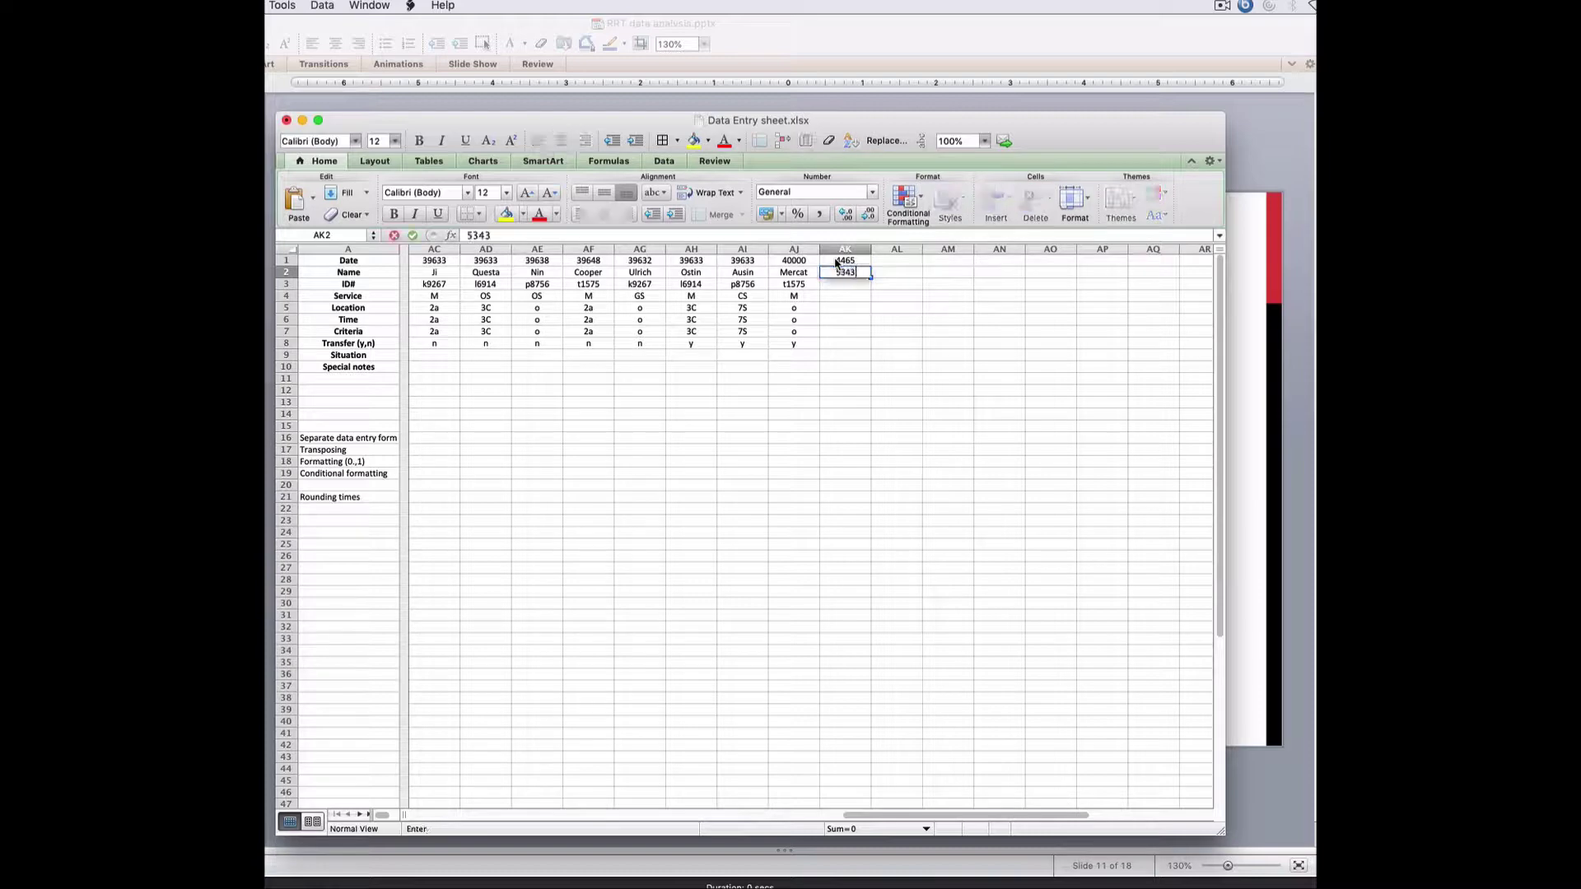
key(Return)
text(464)
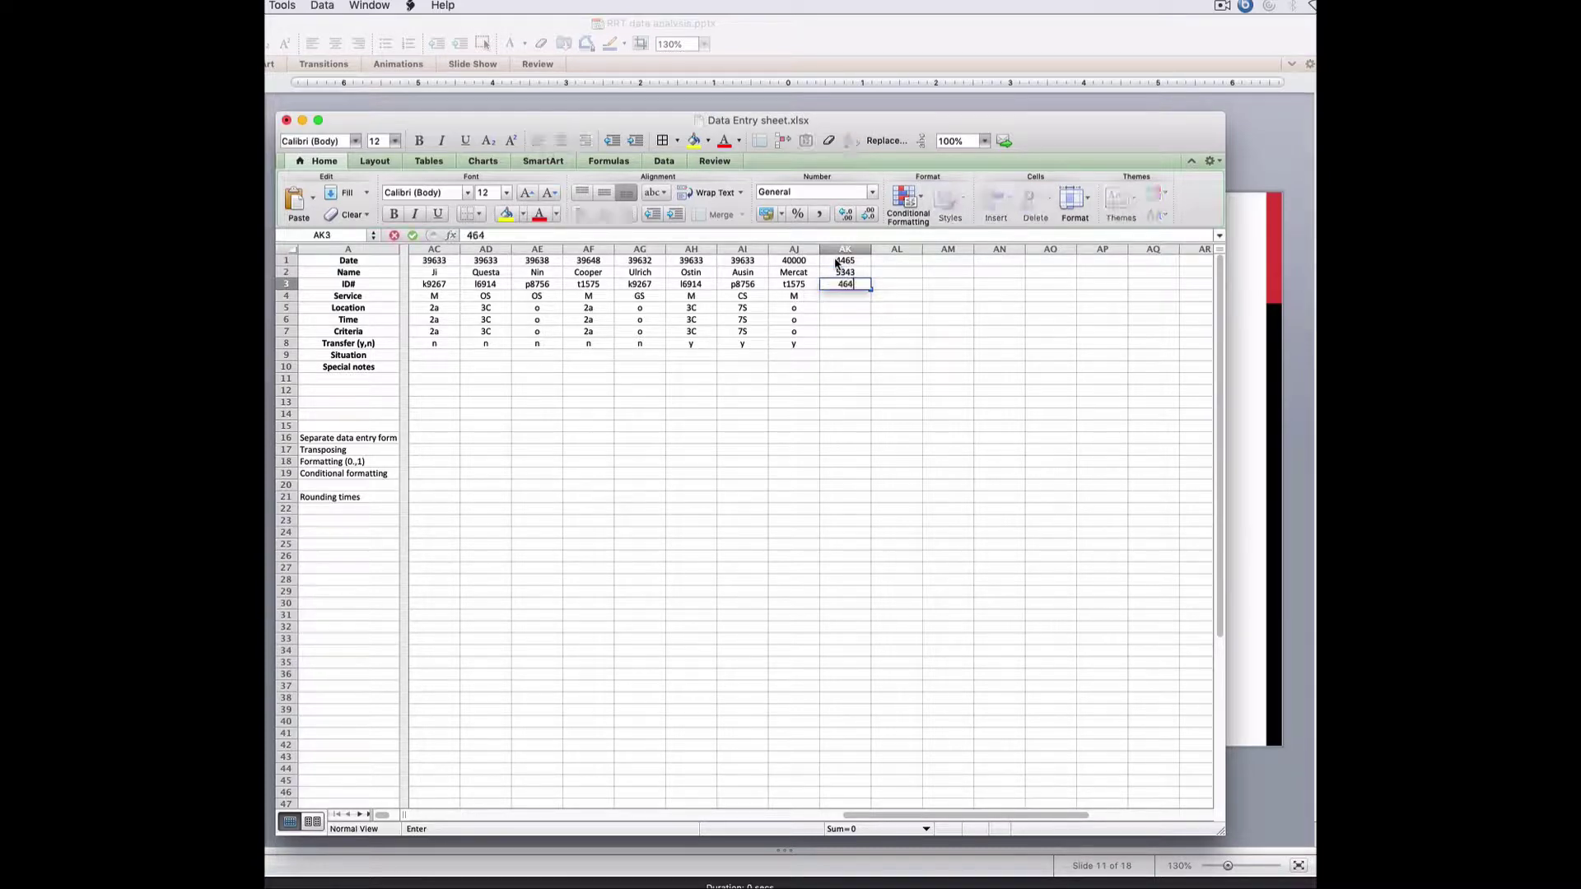
key(Return)
text(131)
key(Return)
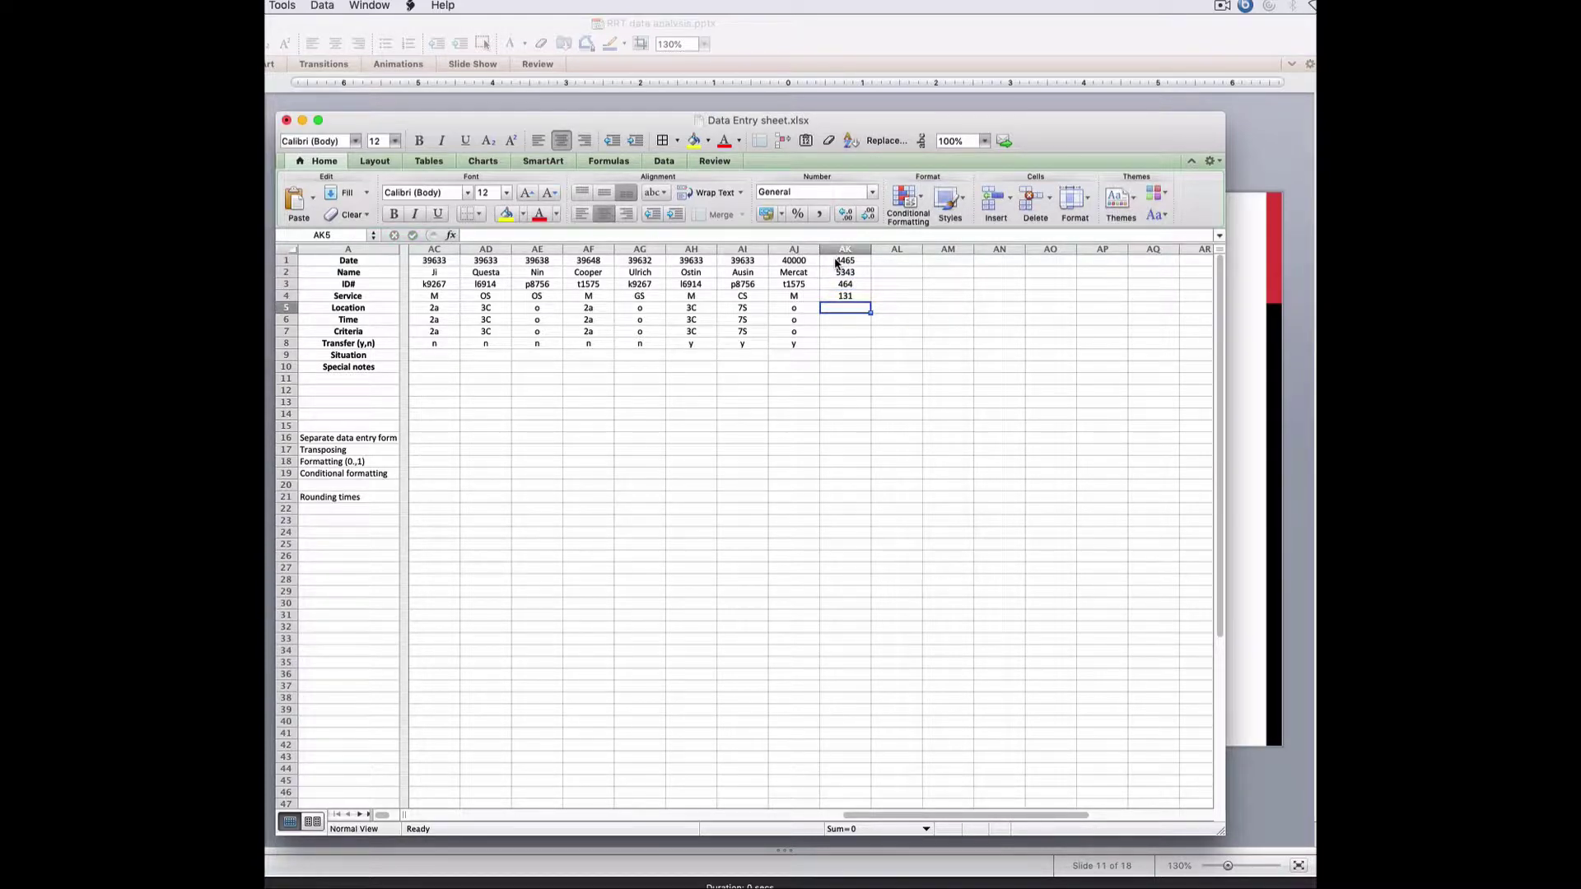
- Complete the new record's Location, Time, Criteria and Transfer cells, AK5 to AK8, with t, .t, t and t
text(t)
key(Return)
text(.t)
key(Return)
text(t)
key(Return)
text(t)
key(Return)
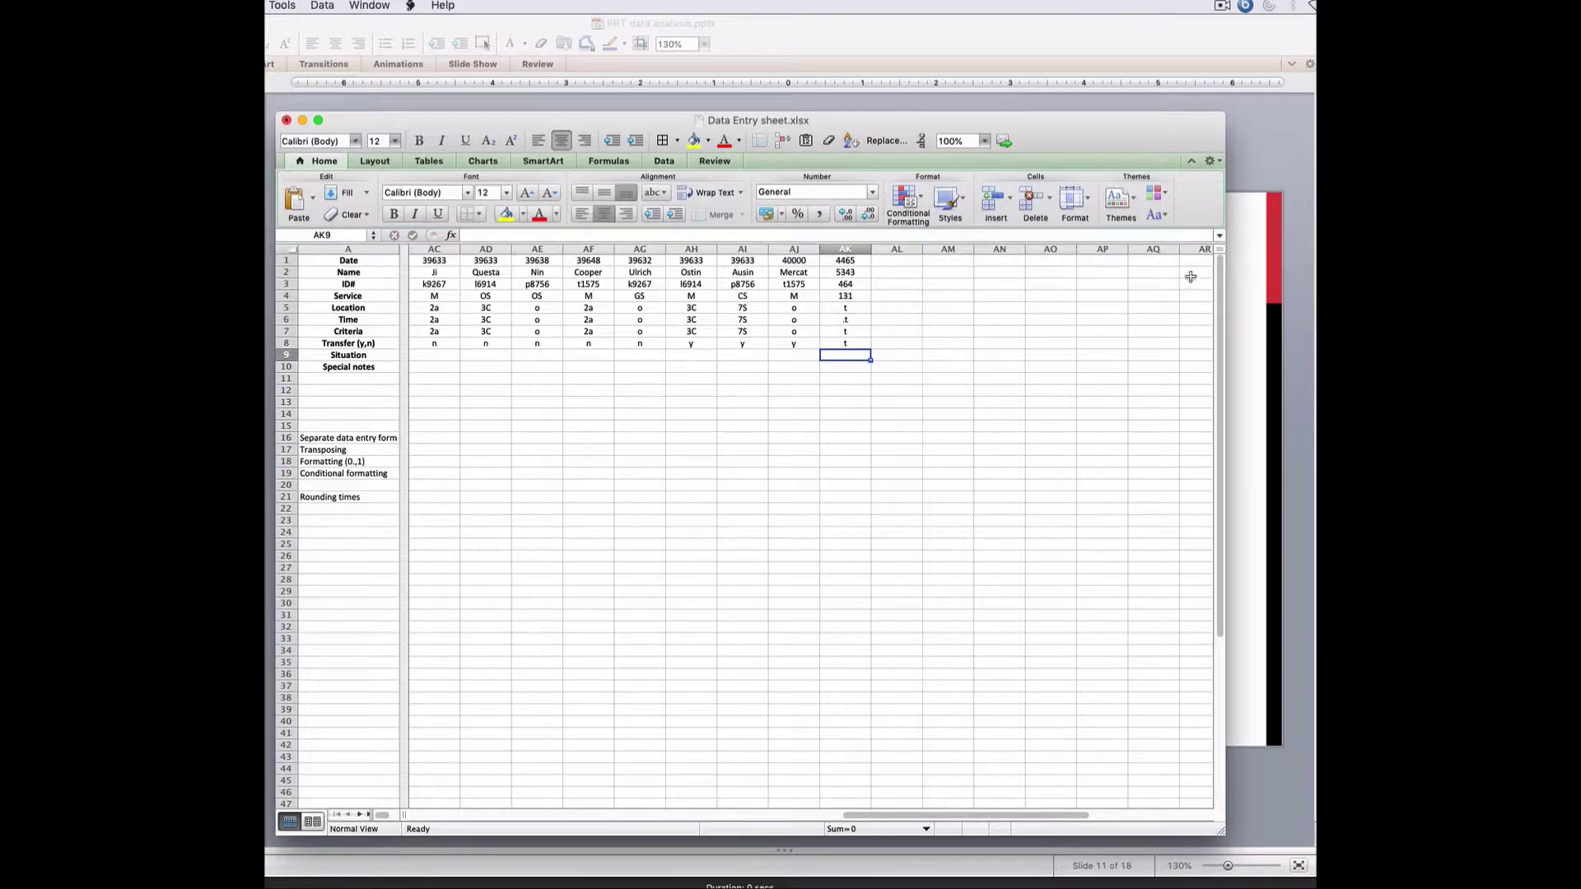
click(896, 402)
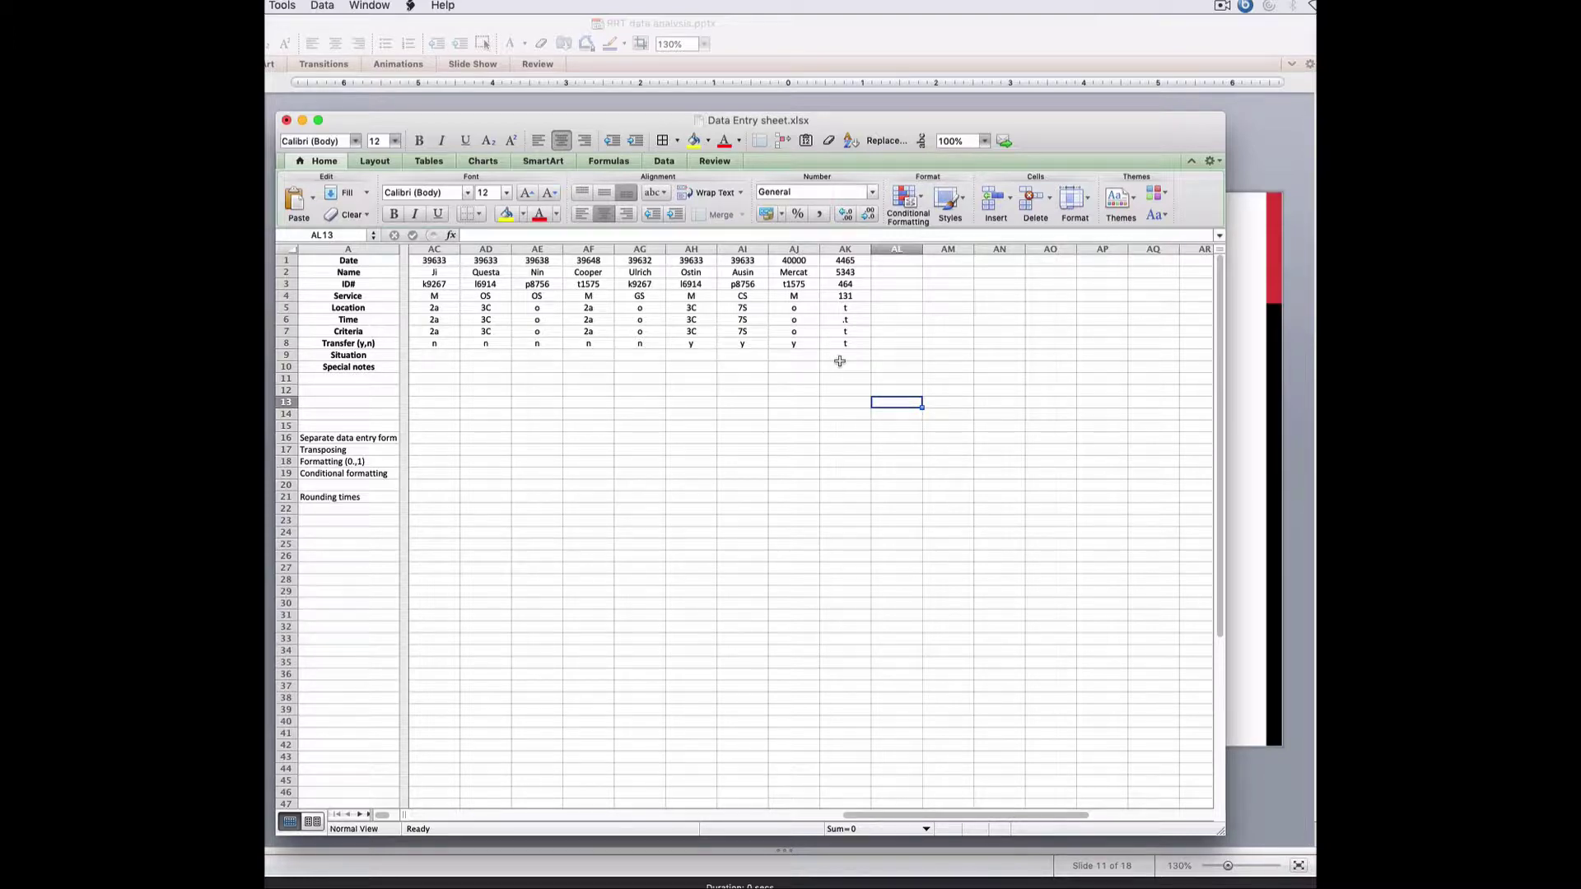
- Clear the block of notes below the records, cells A14:C24
drag(857, 344, 443, 260)
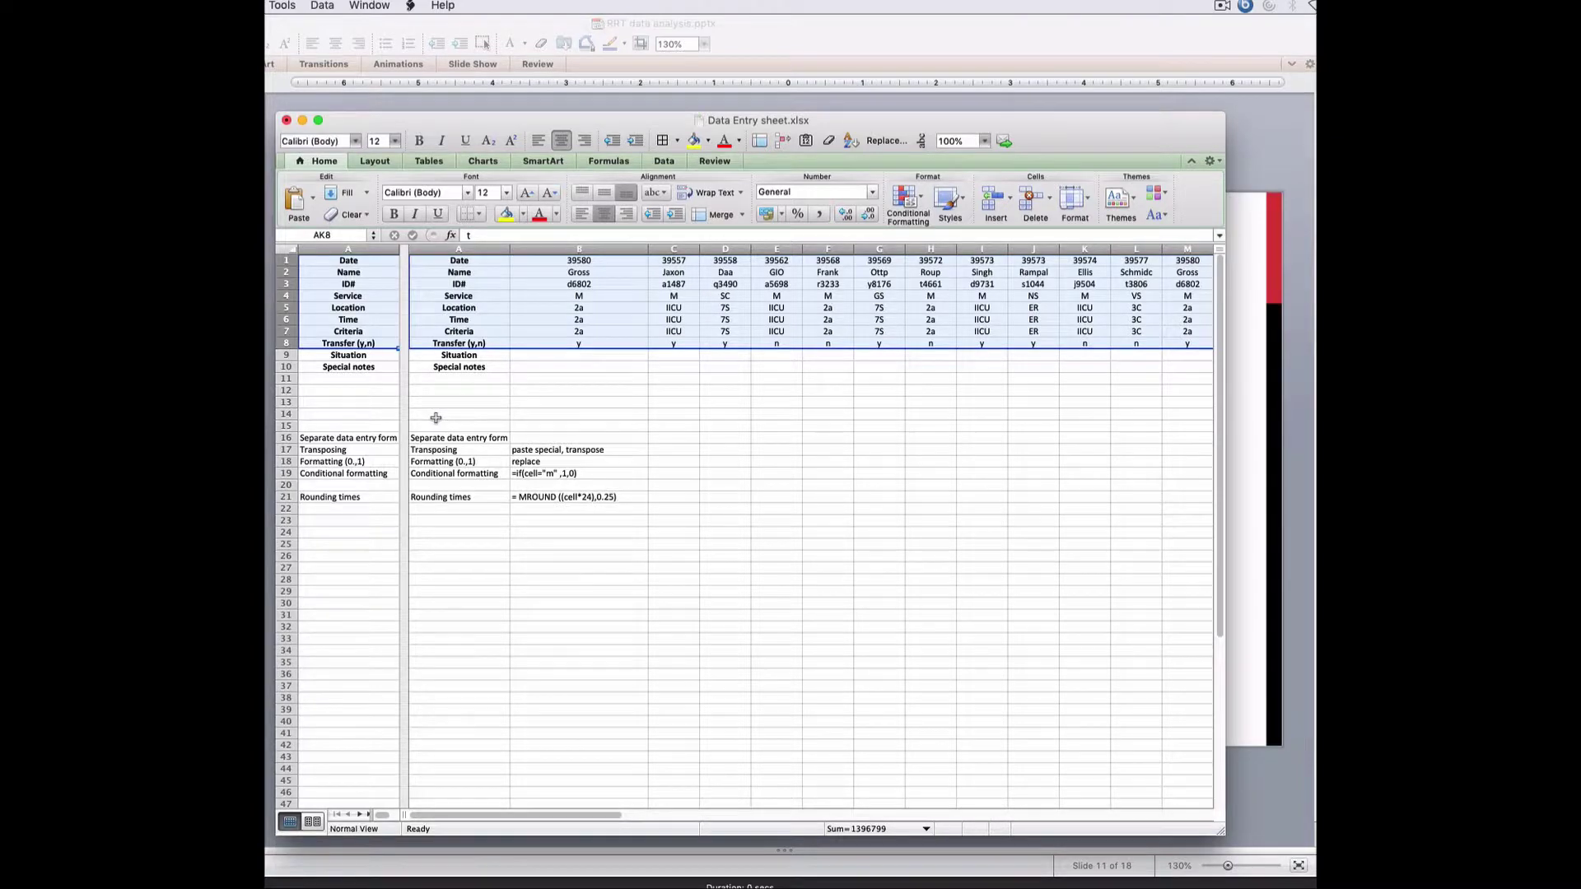
drag(436, 417, 696, 533)
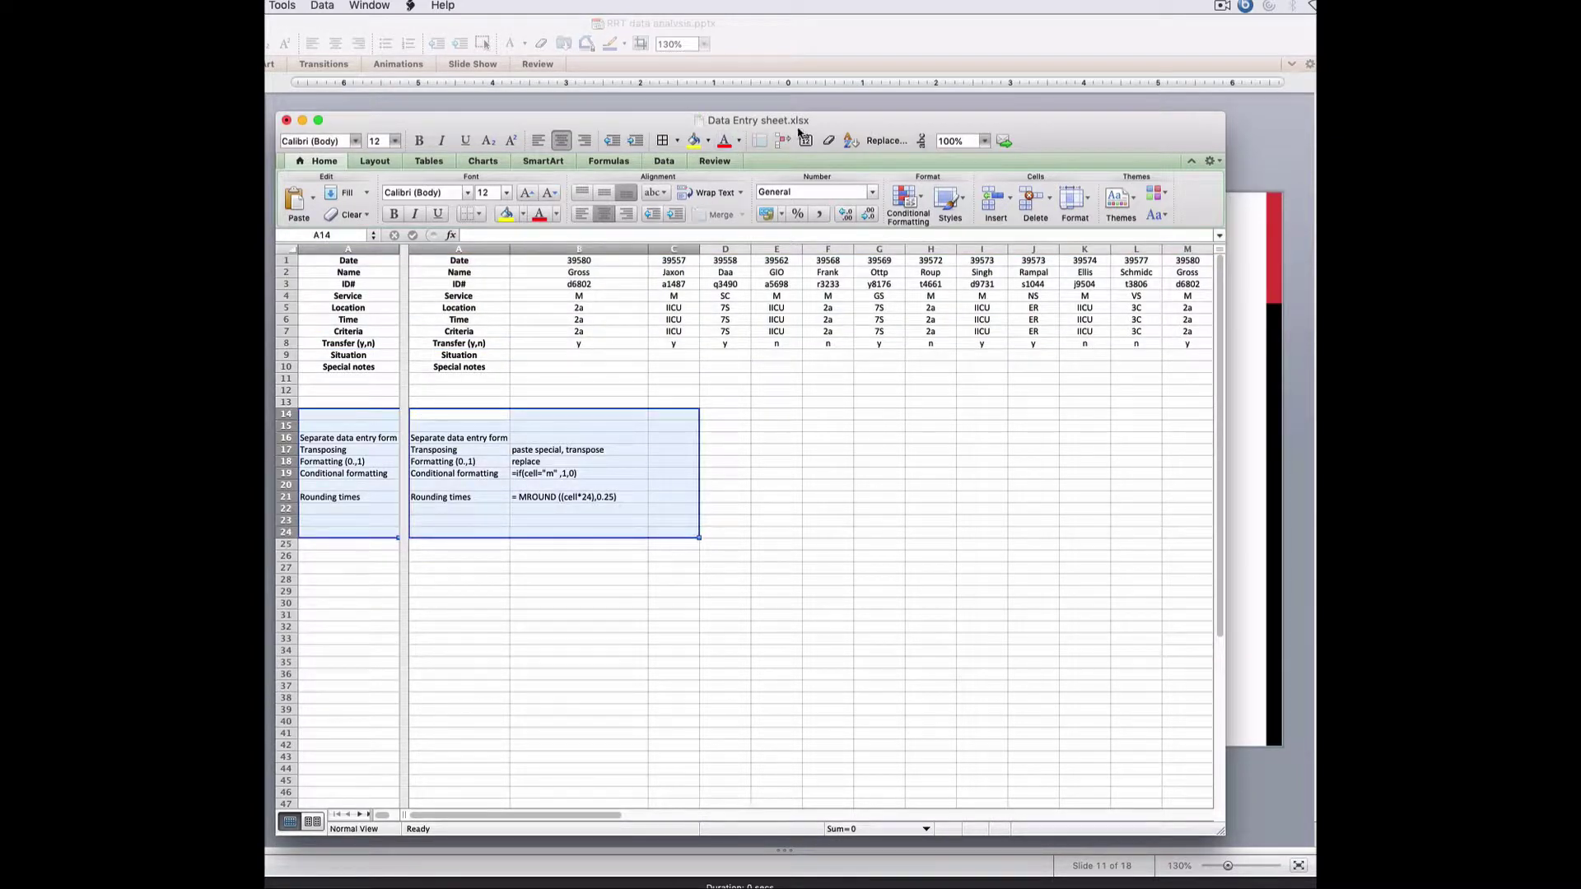
click(829, 140)
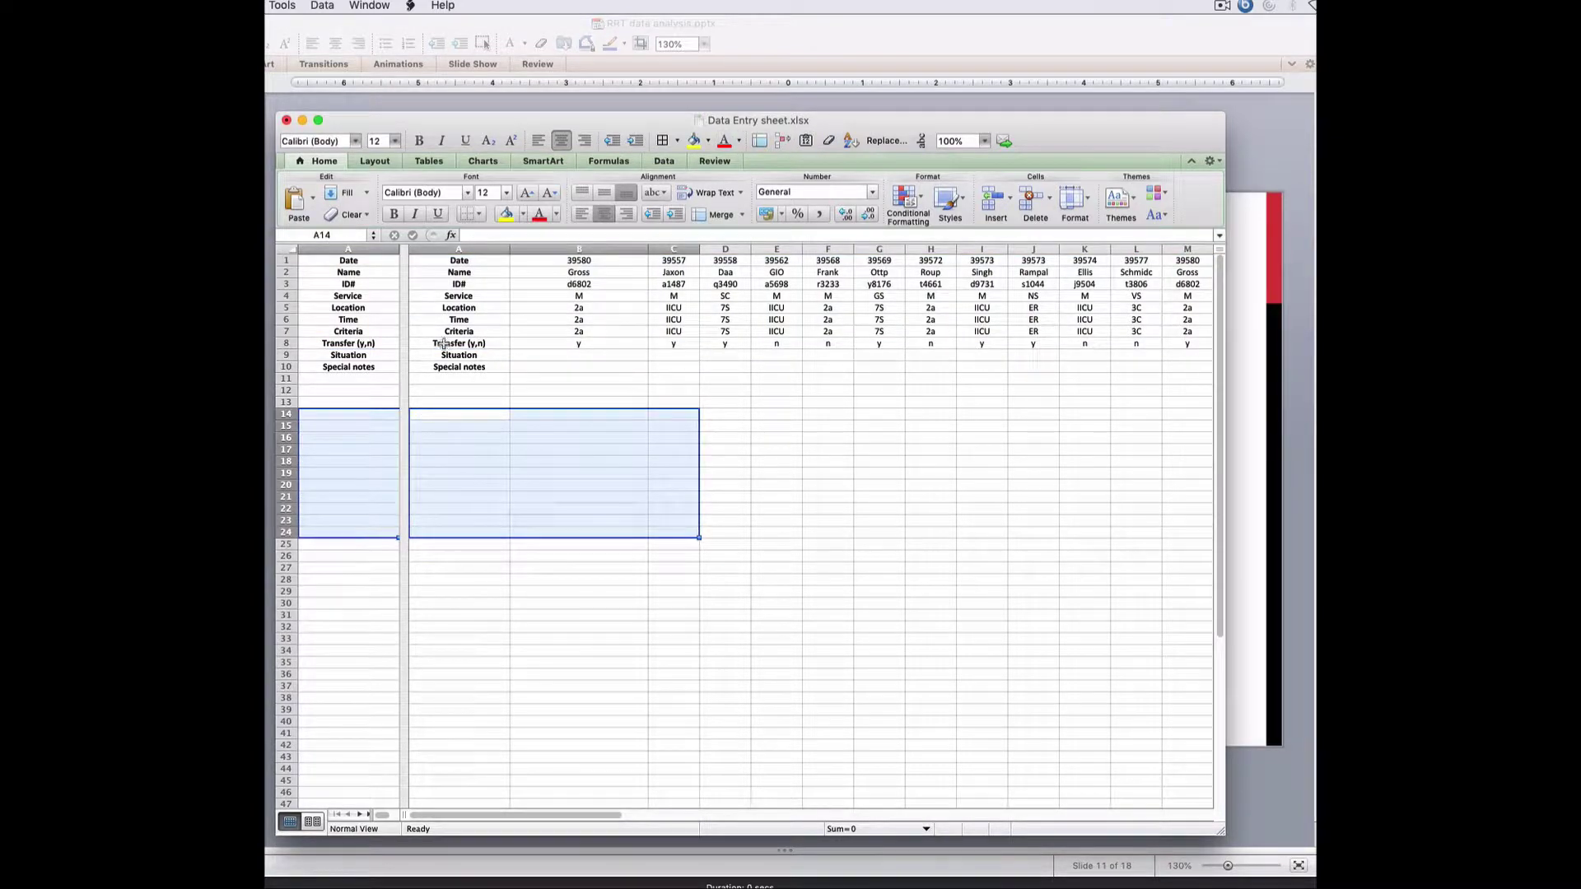
- Copy the record table A1:AL8, including its row labels and the new record
drag(444, 343, 1080, 249)
key(super+c)
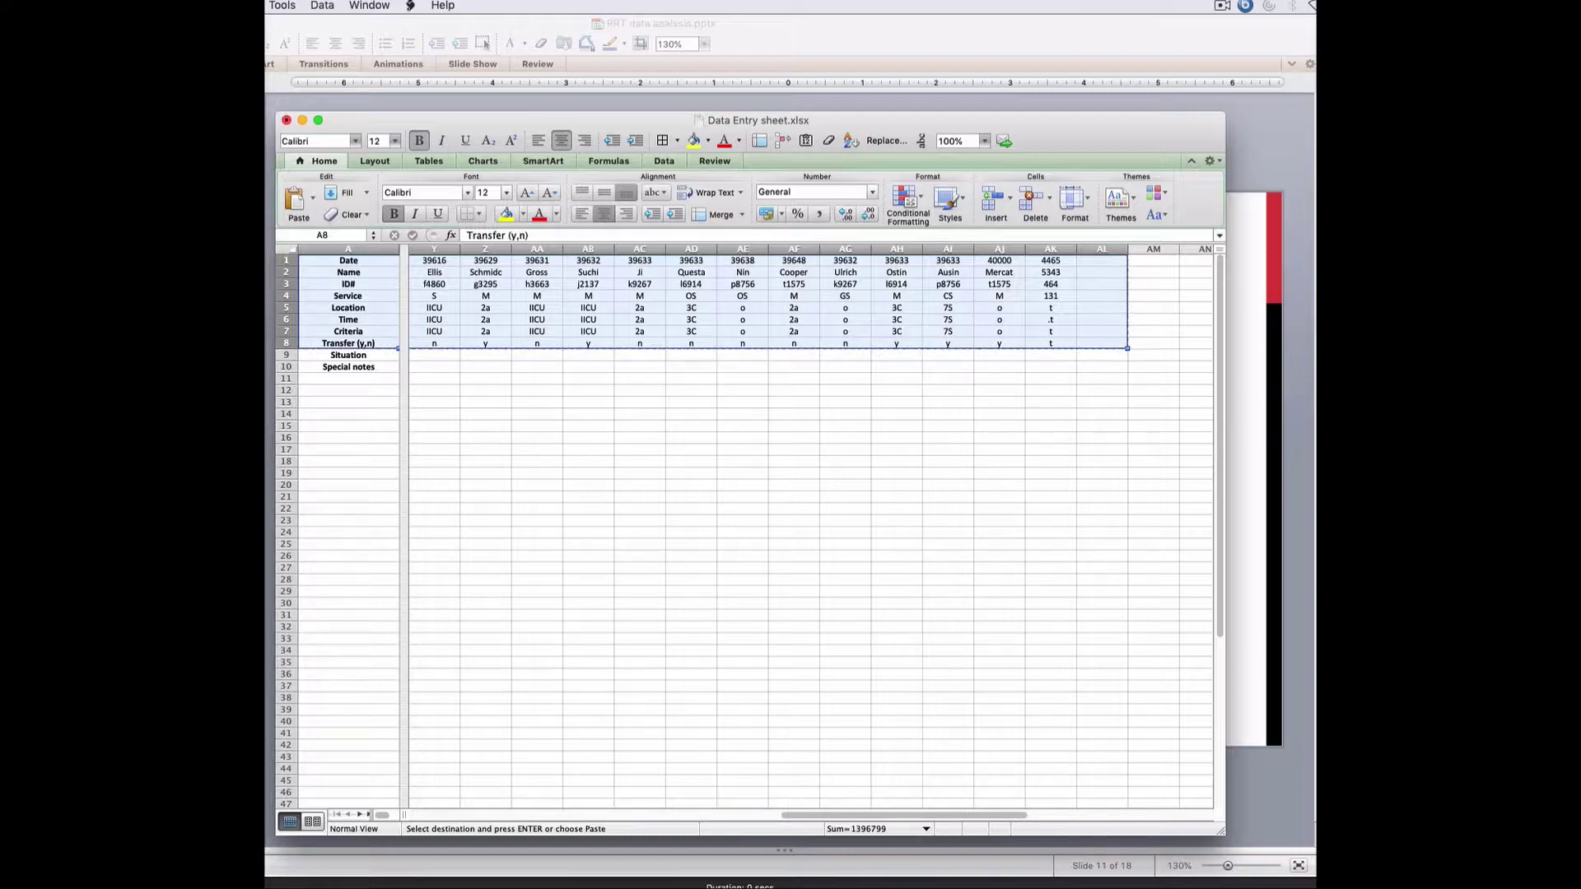
key(ctrl+super+v)
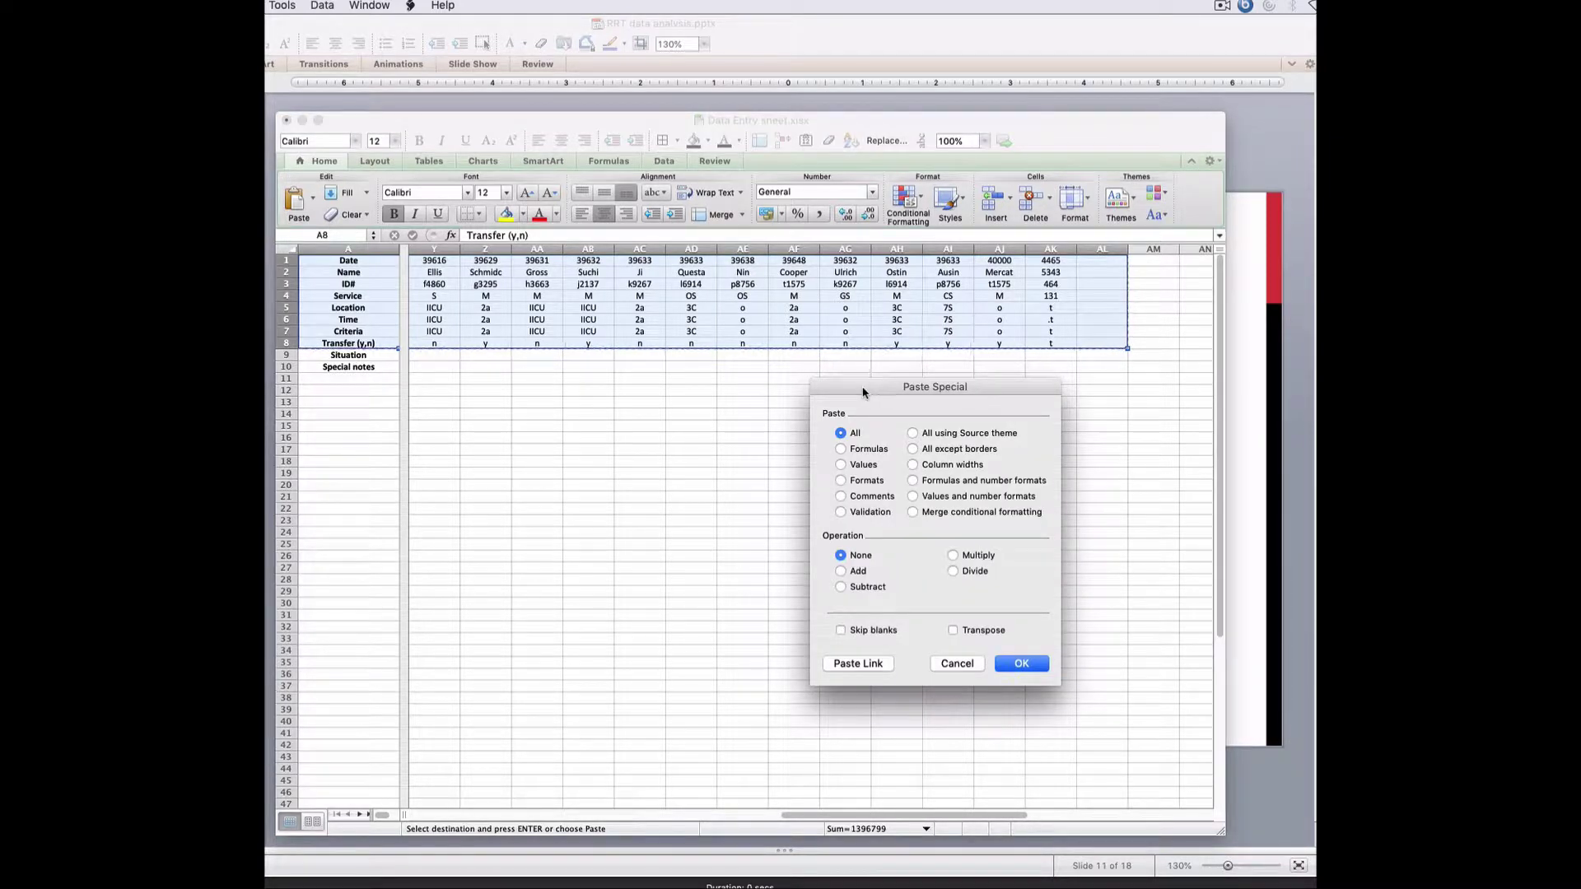
drag(863, 392, 833, 395)
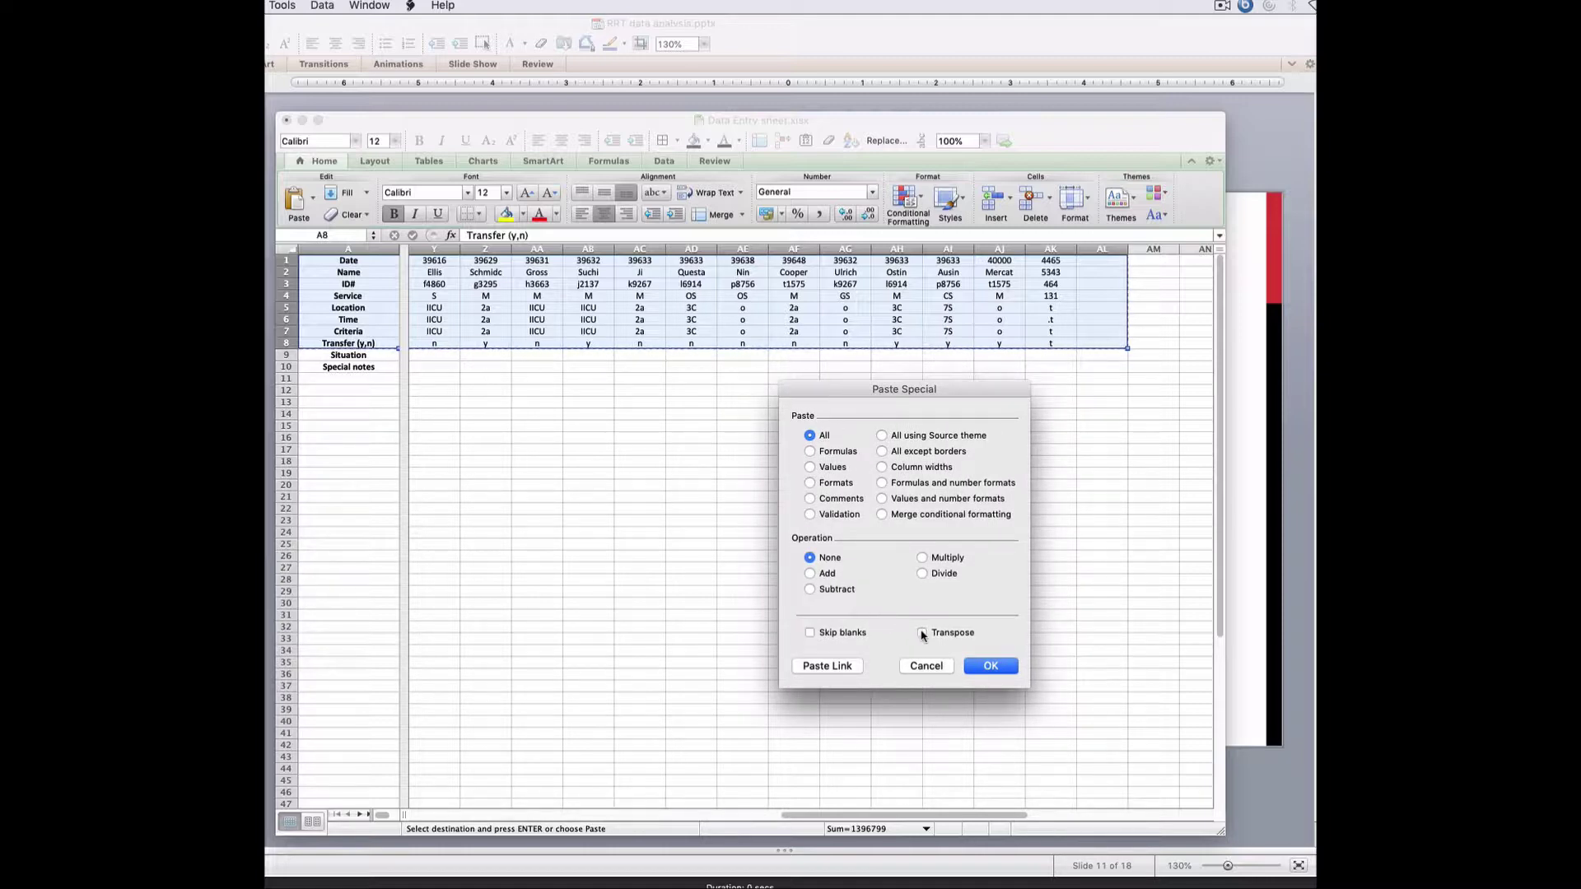
click(925, 666)
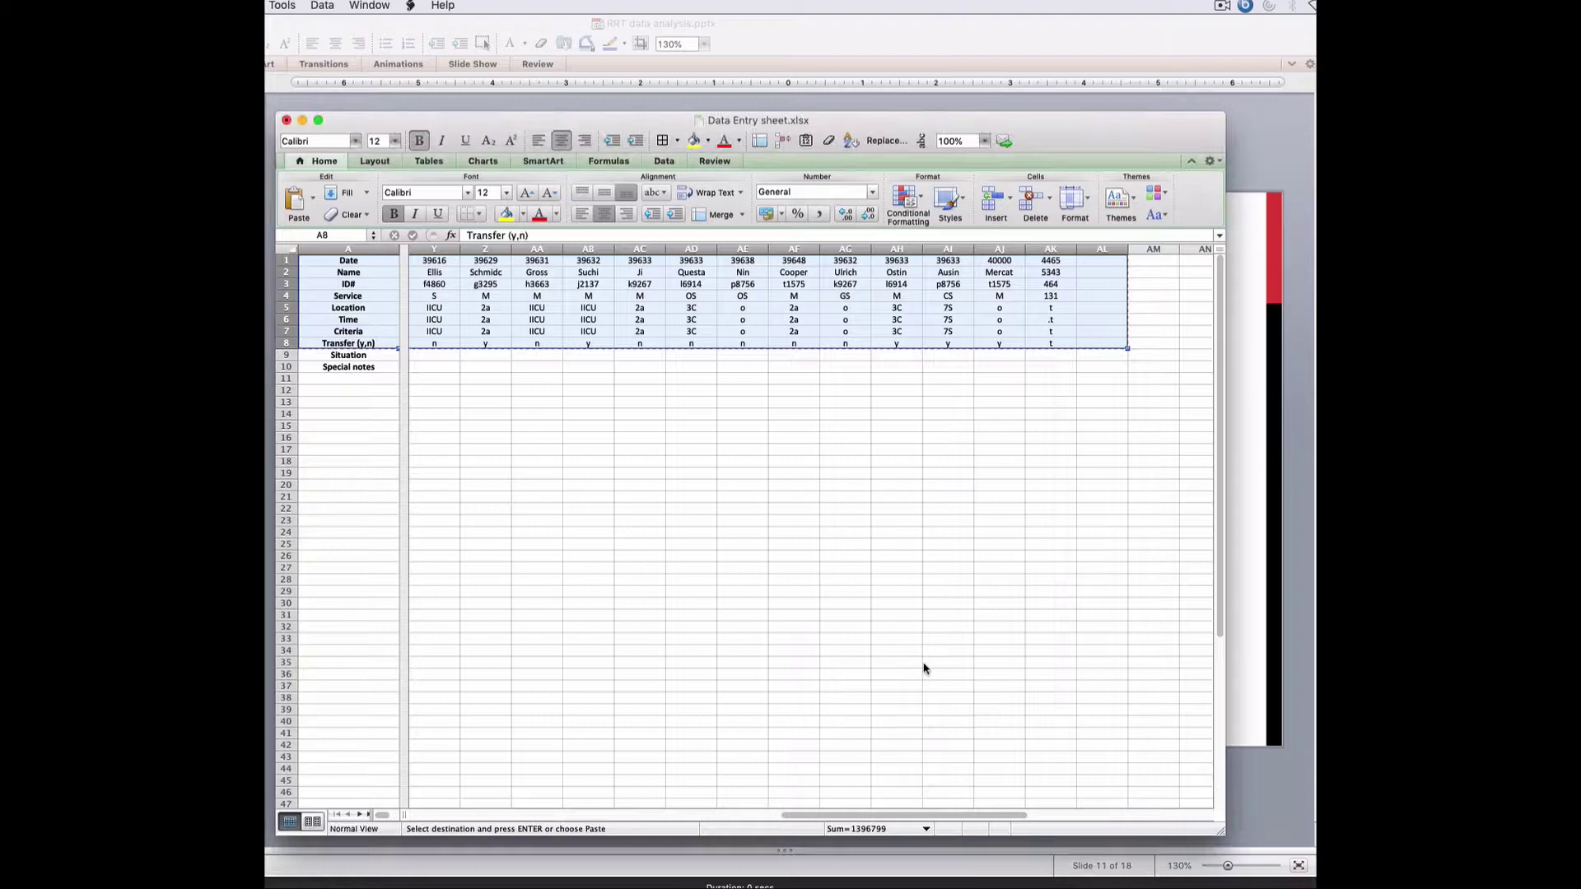
- Paste the copied records transposed, starting at A14, so that each record becomes a row
click(479, 415)
click(426, 393)
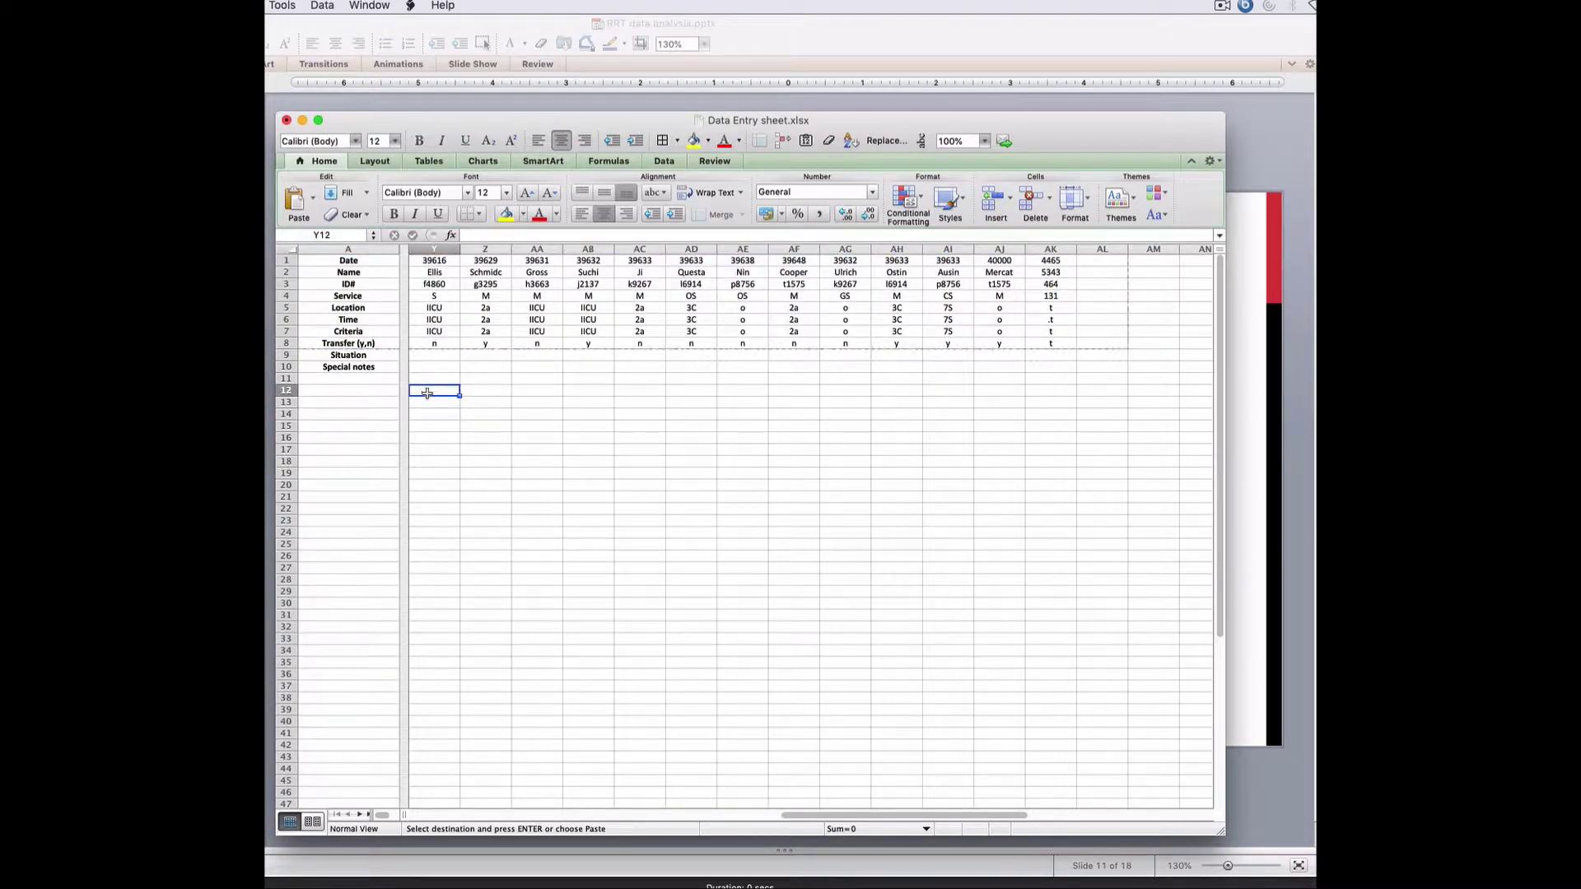
scroll(427, 393, left, 10)
click(443, 414)
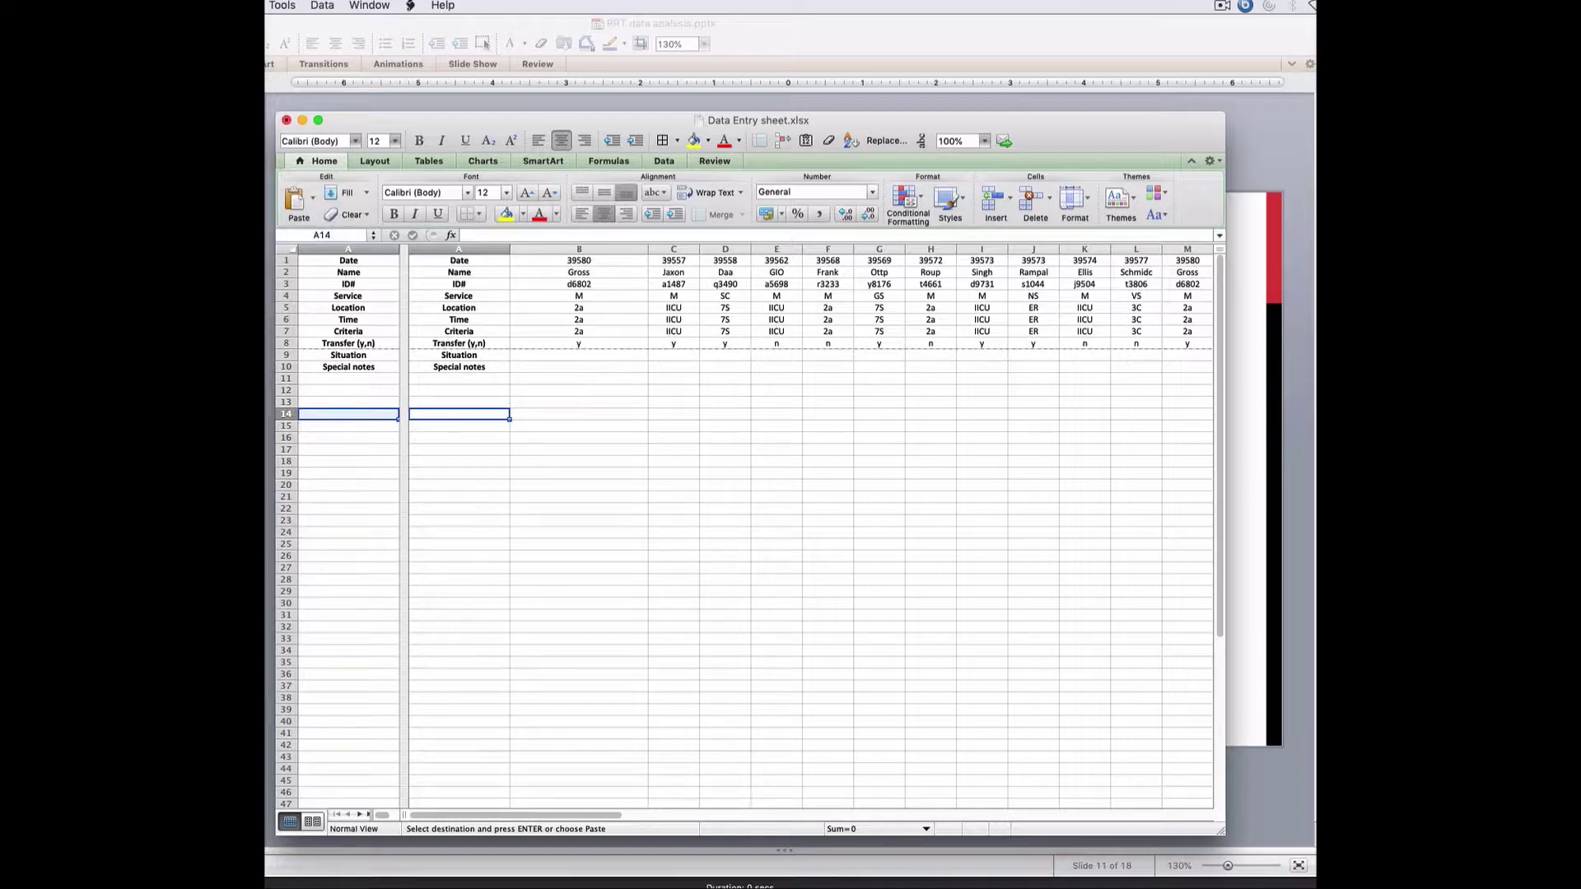
key(ctrl+super+v)
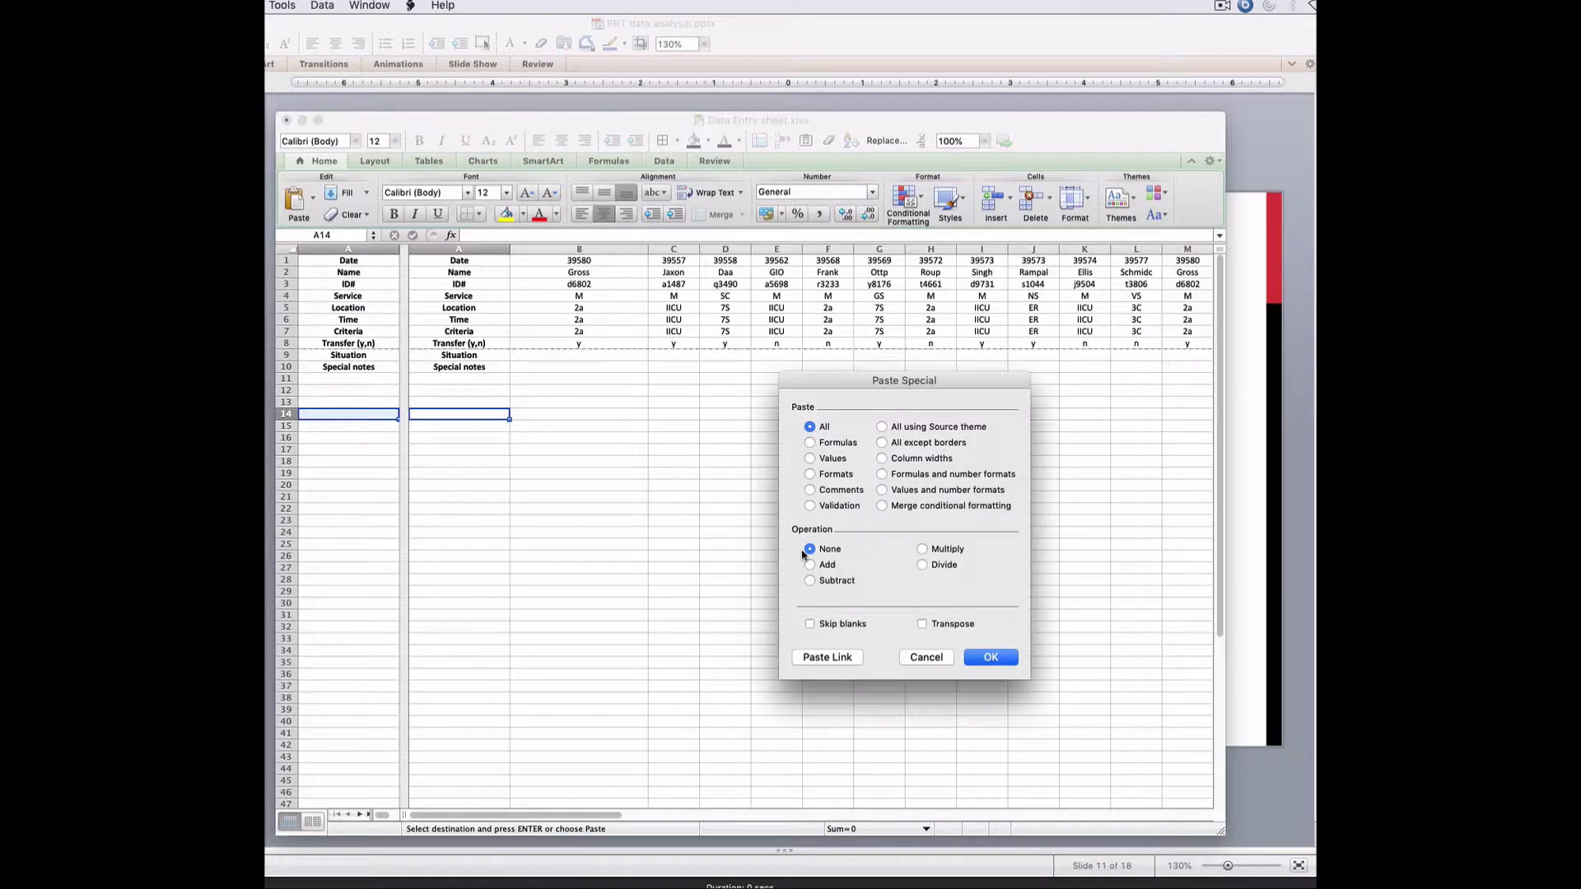
click(923, 624)
click(994, 658)
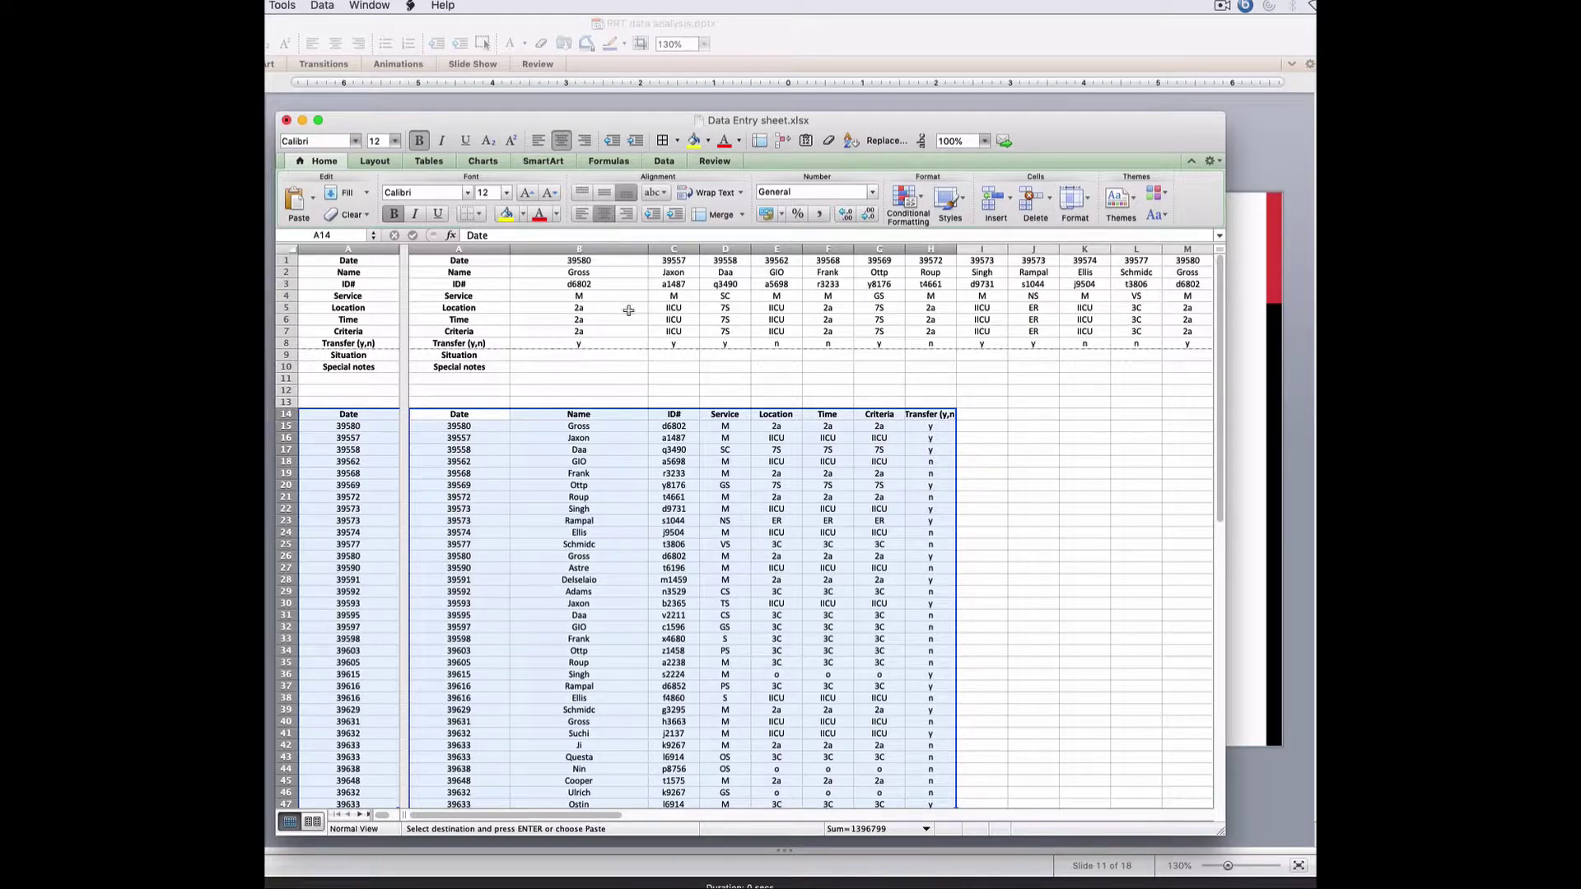
- Format the transposed dates in A15:A53 as Date with the 3/14/2001 type
click(456, 414)
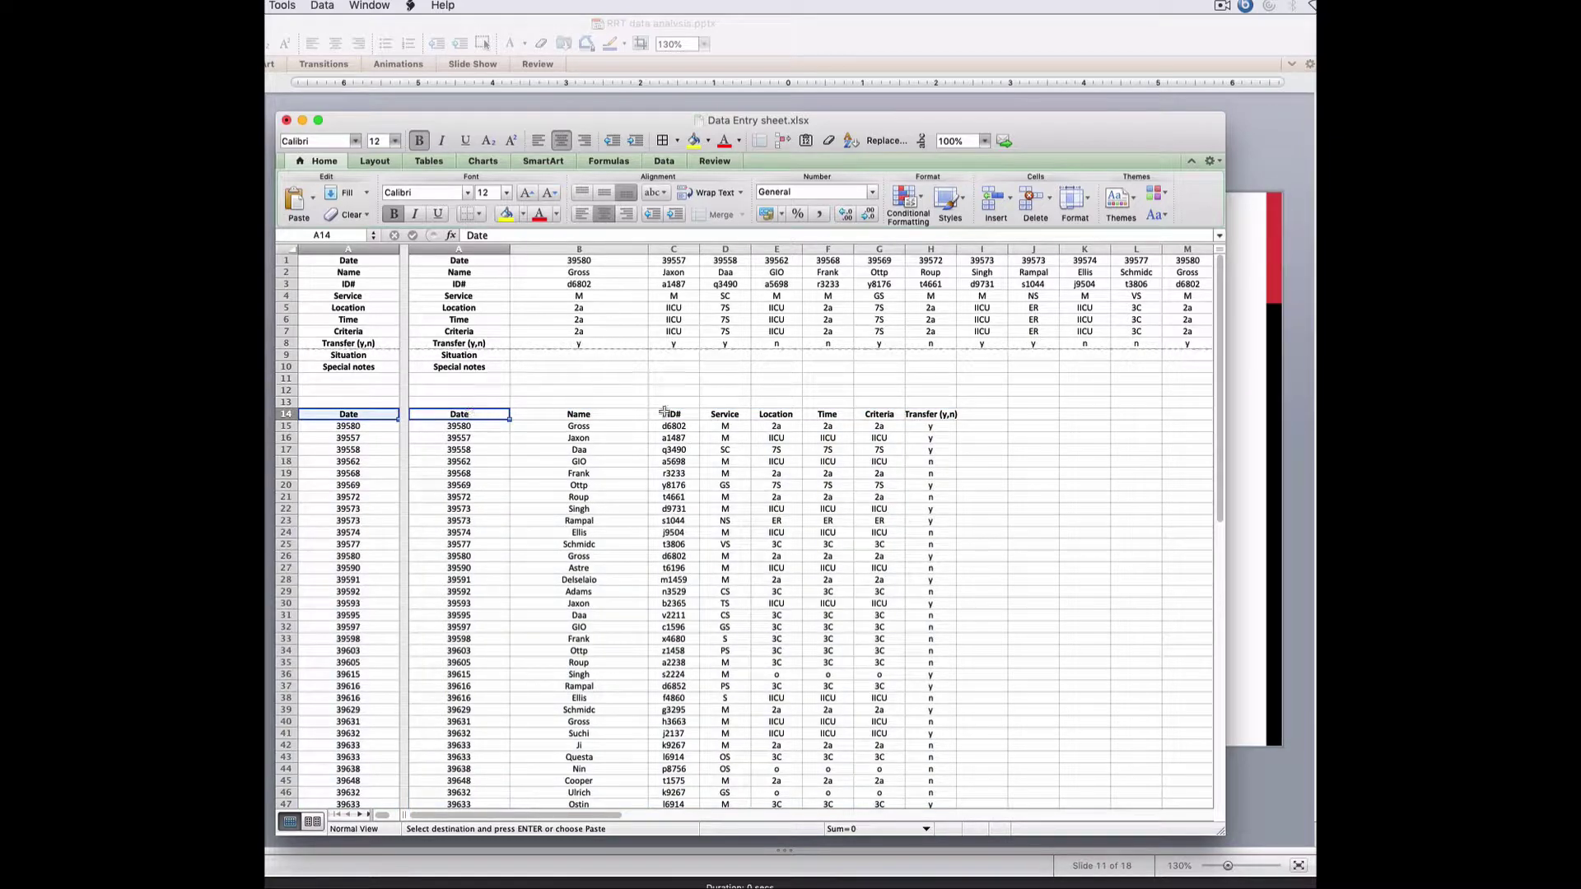
drag(465, 427, 448, 500)
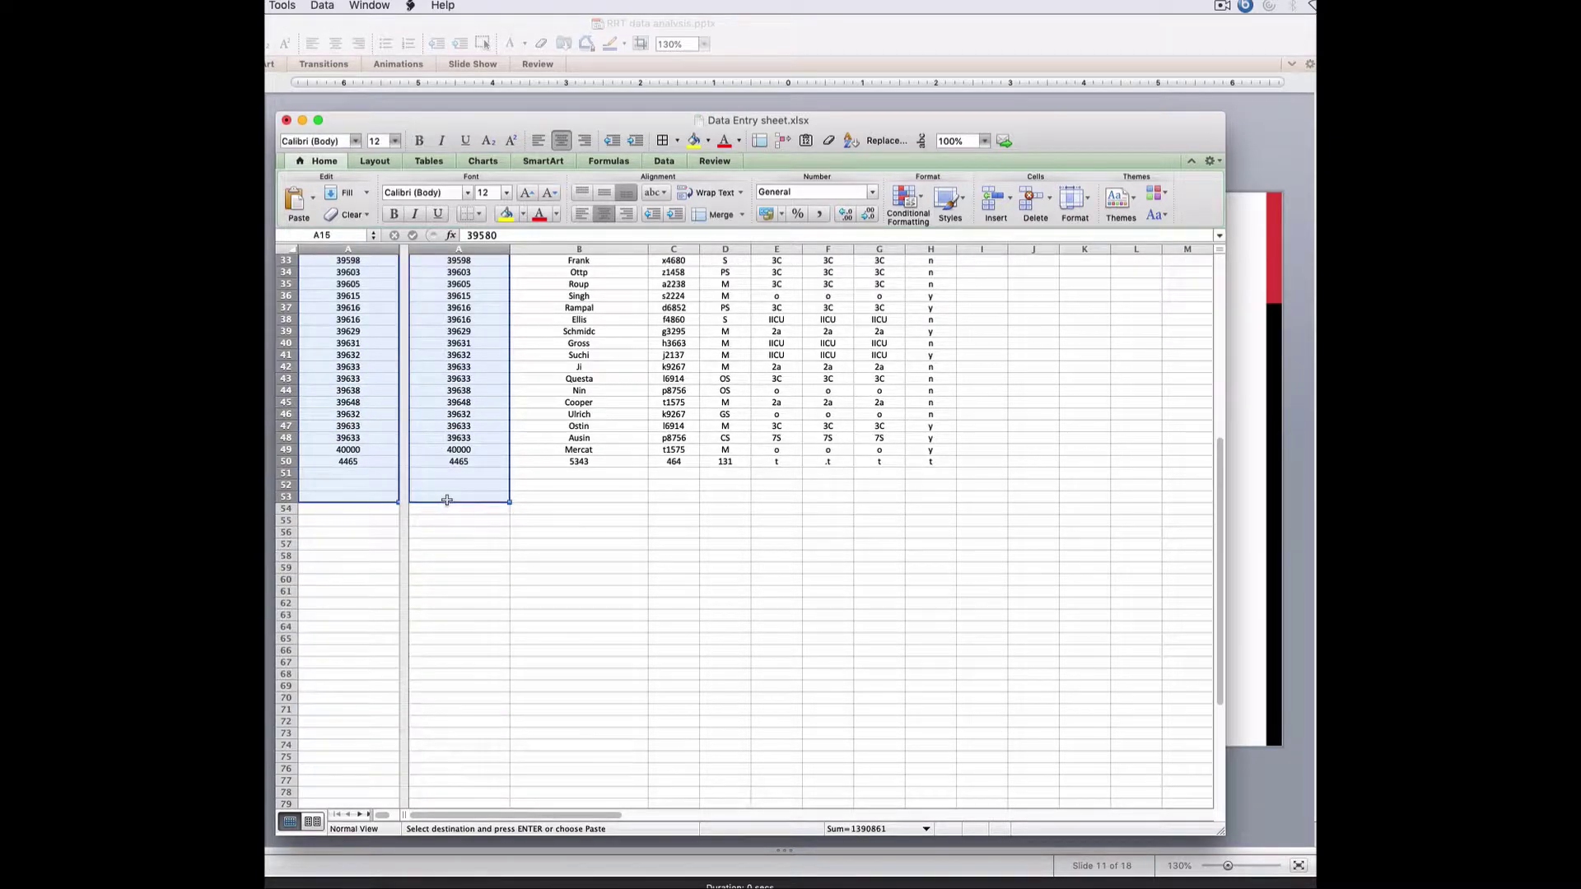
key(super+1)
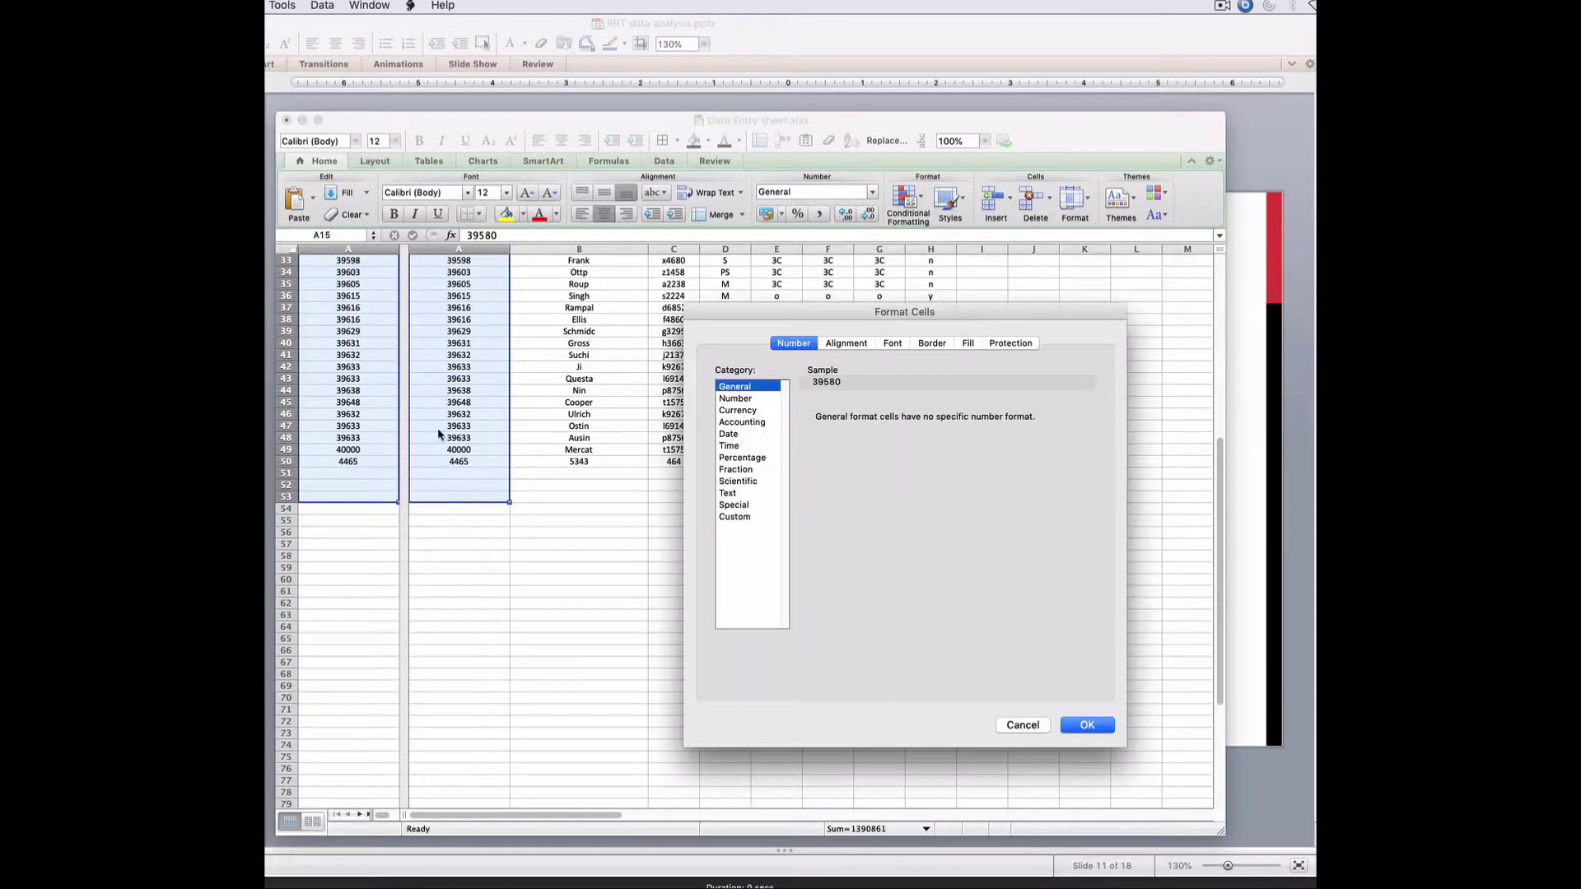
click(745, 446)
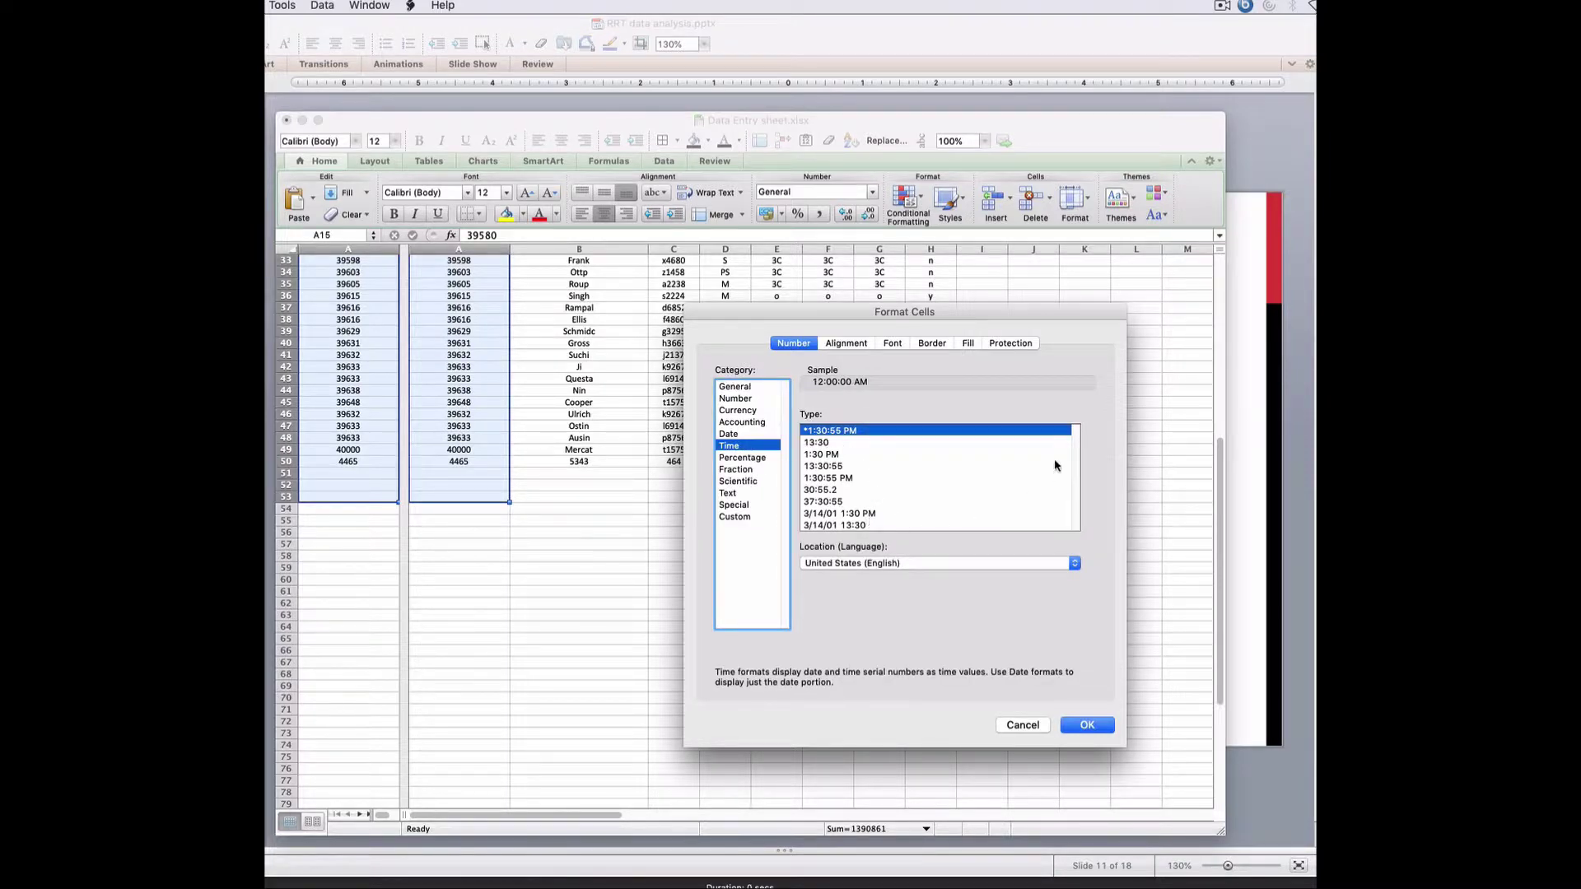
click(736, 435)
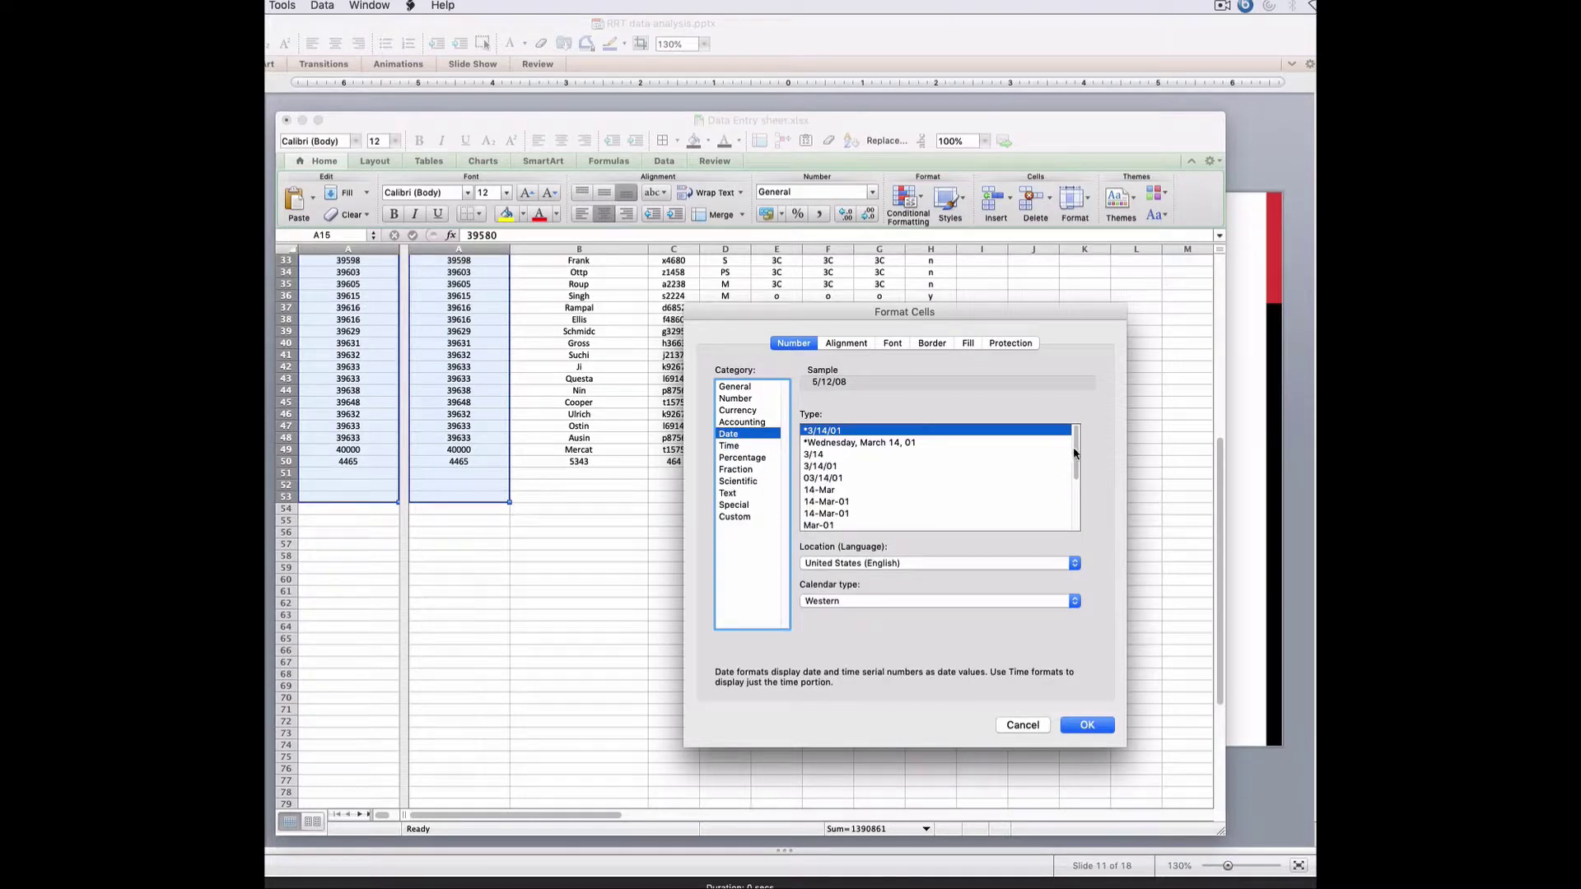
scroll(871, 525, down, 3)
click(871, 526)
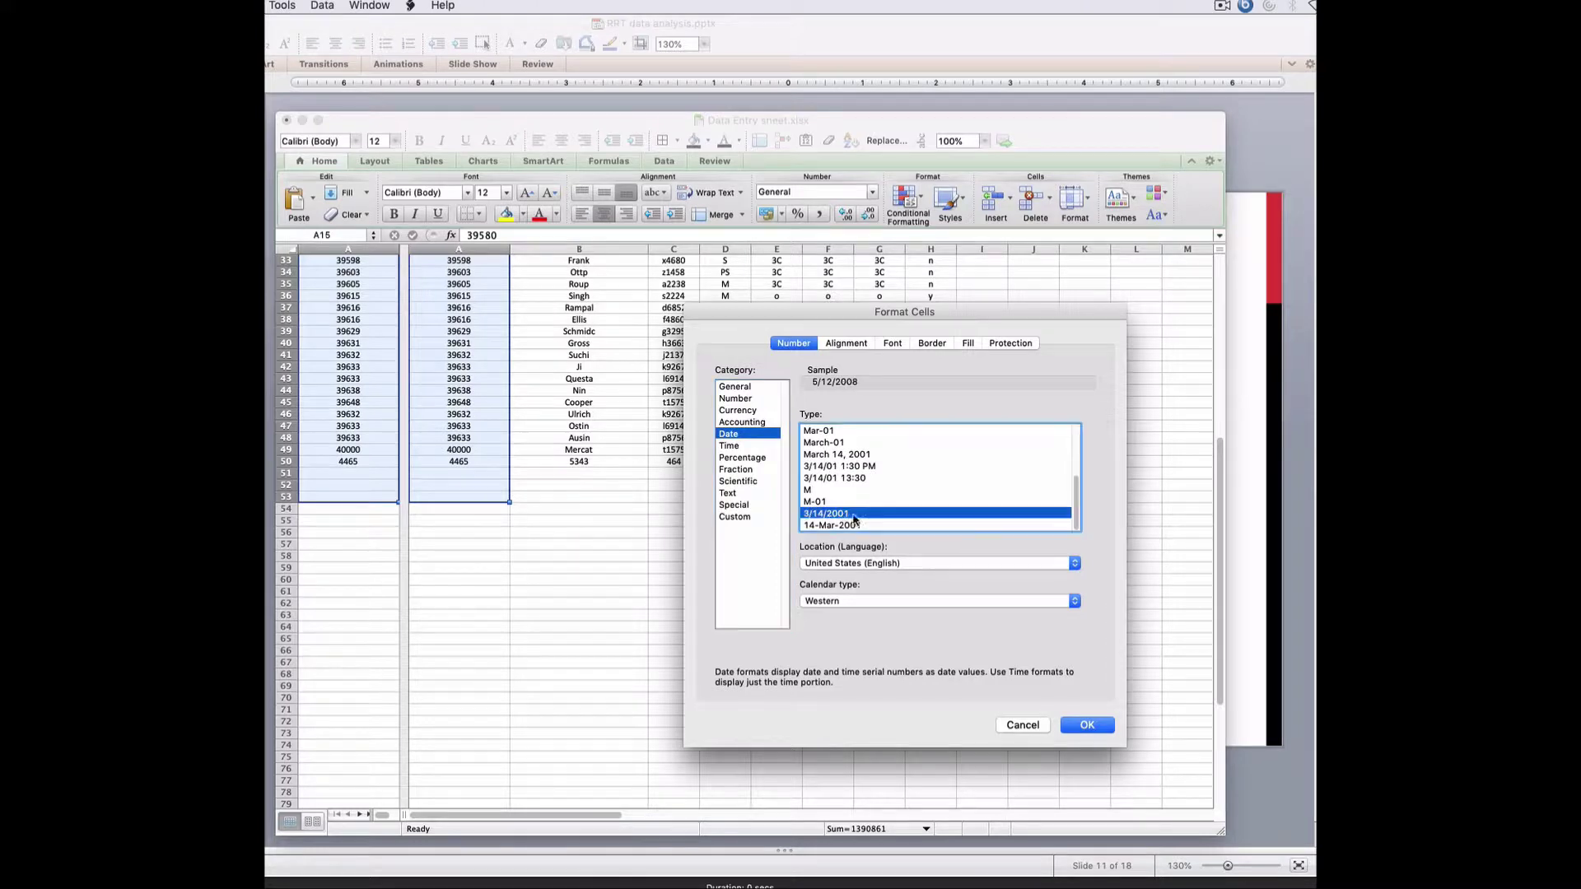
click(1079, 725)
scroll(594, 666, up, 10)
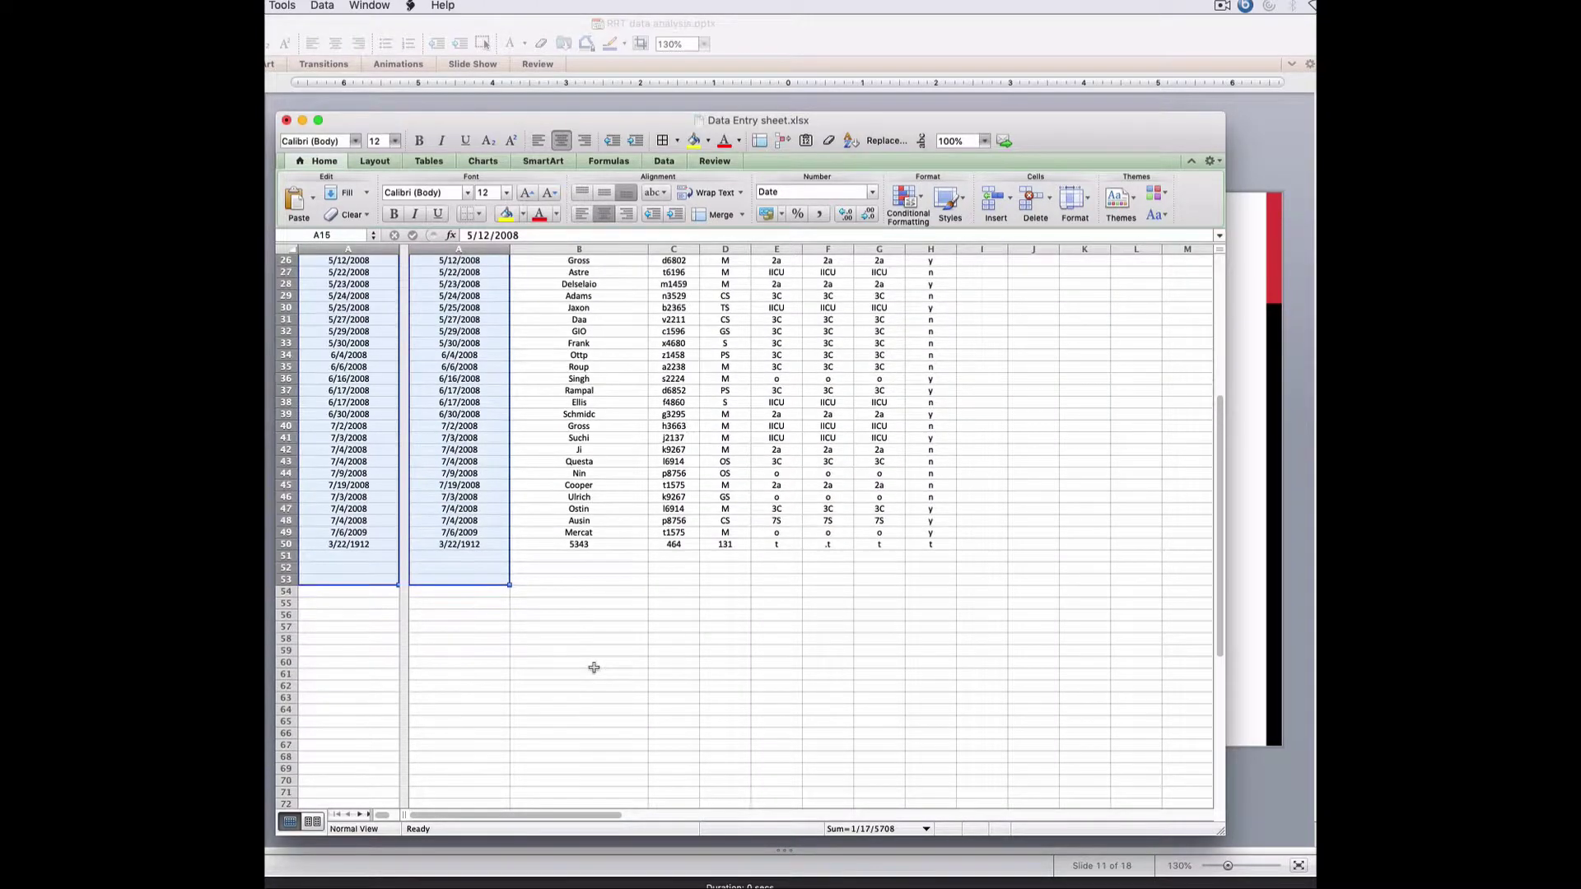
scroll(594, 666, left, 1)
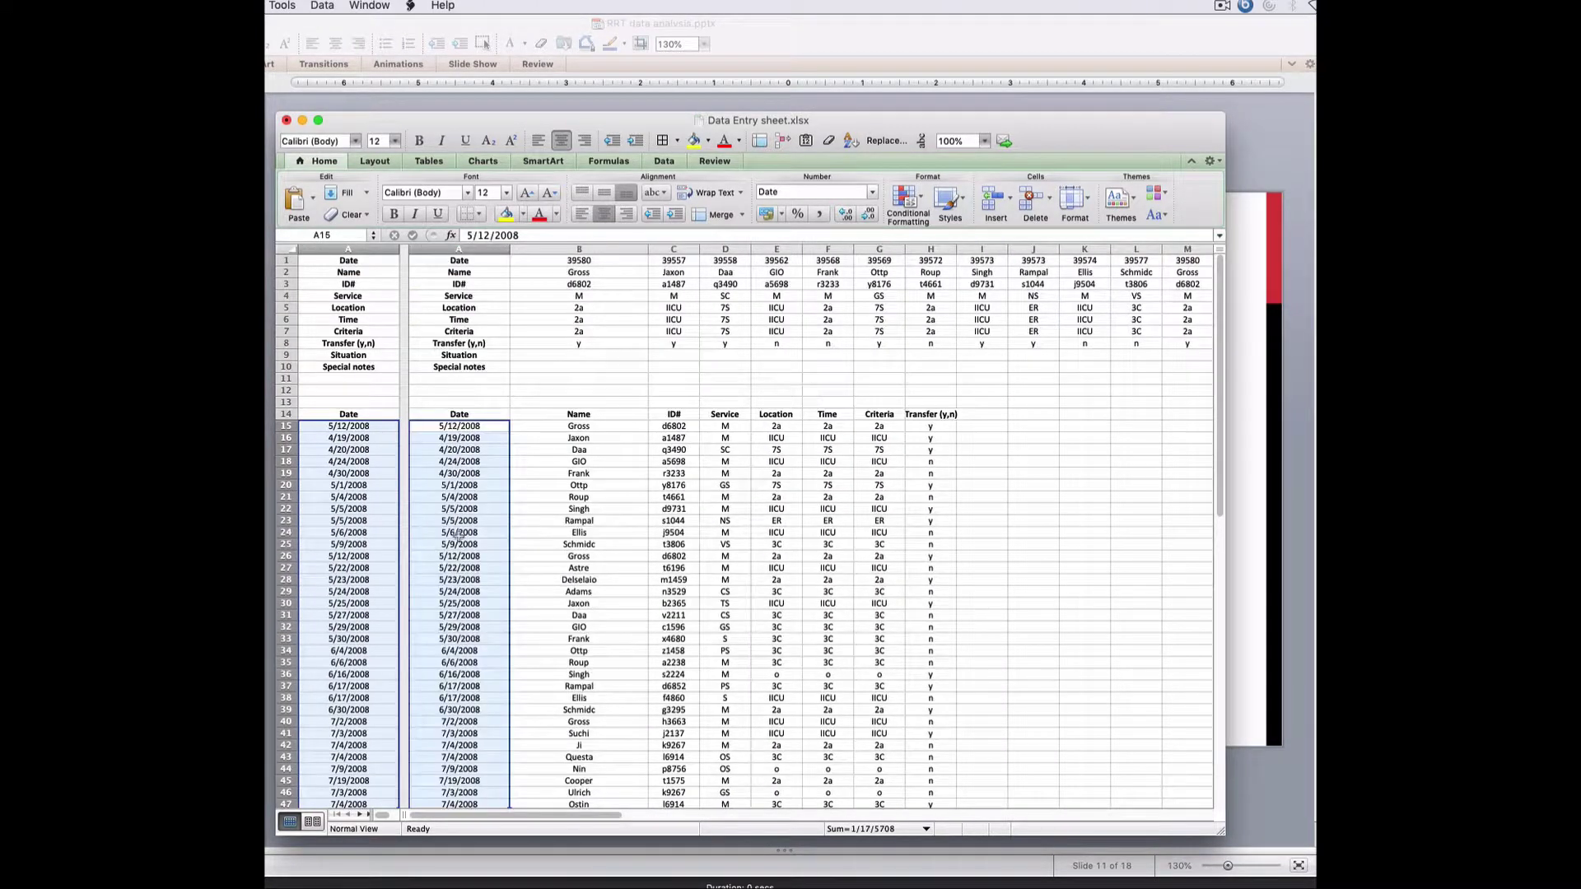
- Put away Data Entry sheet.xlsx and advance the RRT data analysis.pptx presentation to the PASTING-2 slide
drag(385, 123, 390, 124)
click(306, 121)
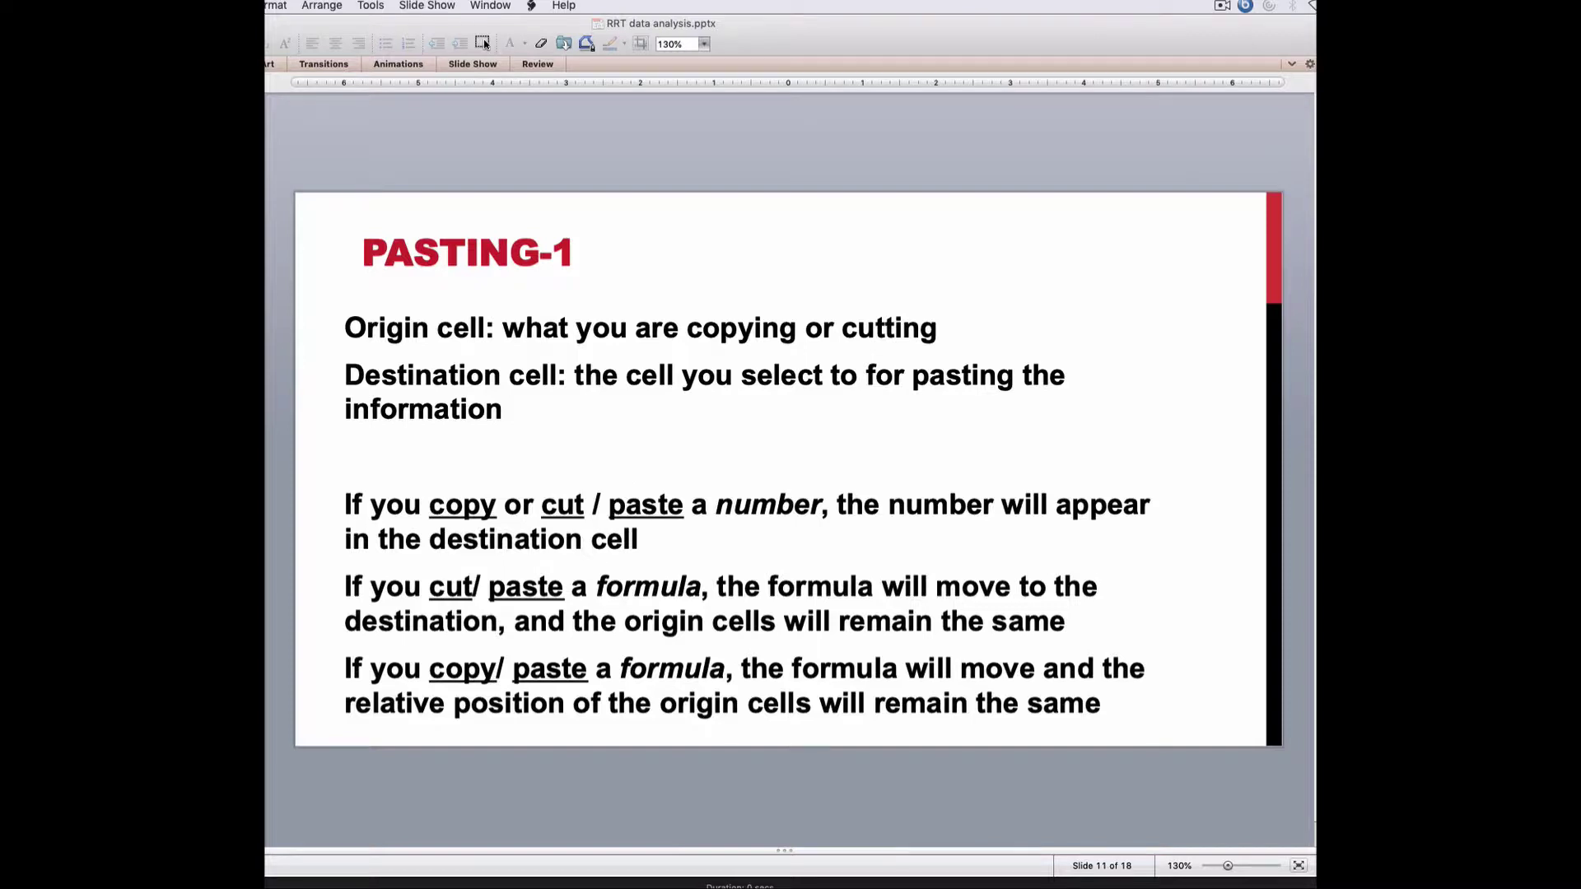
key(super+Tab)
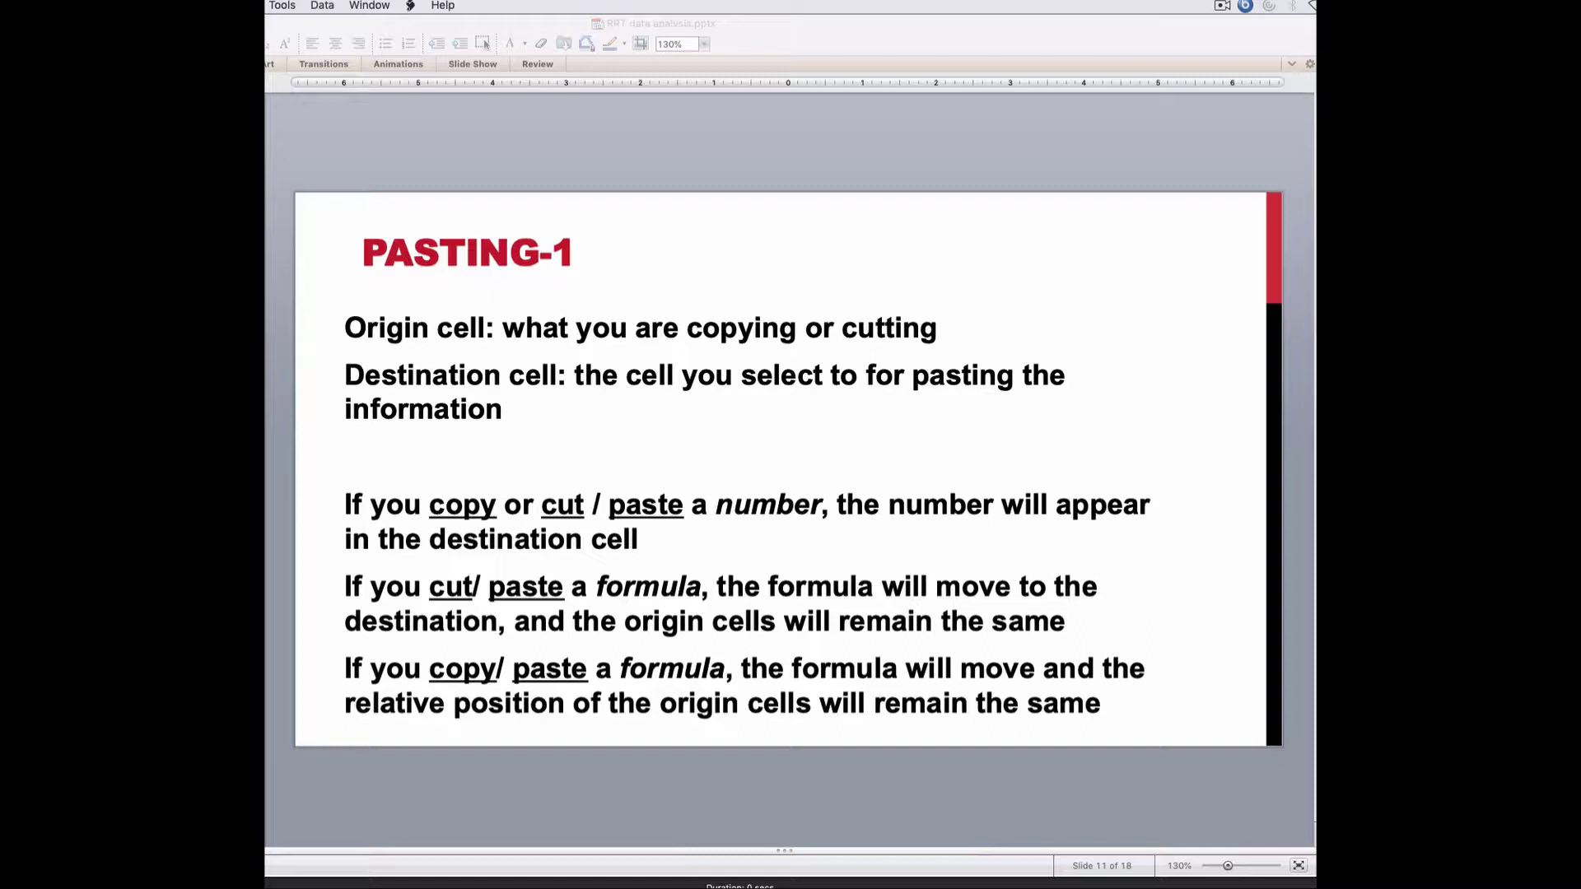
click(484, 44)
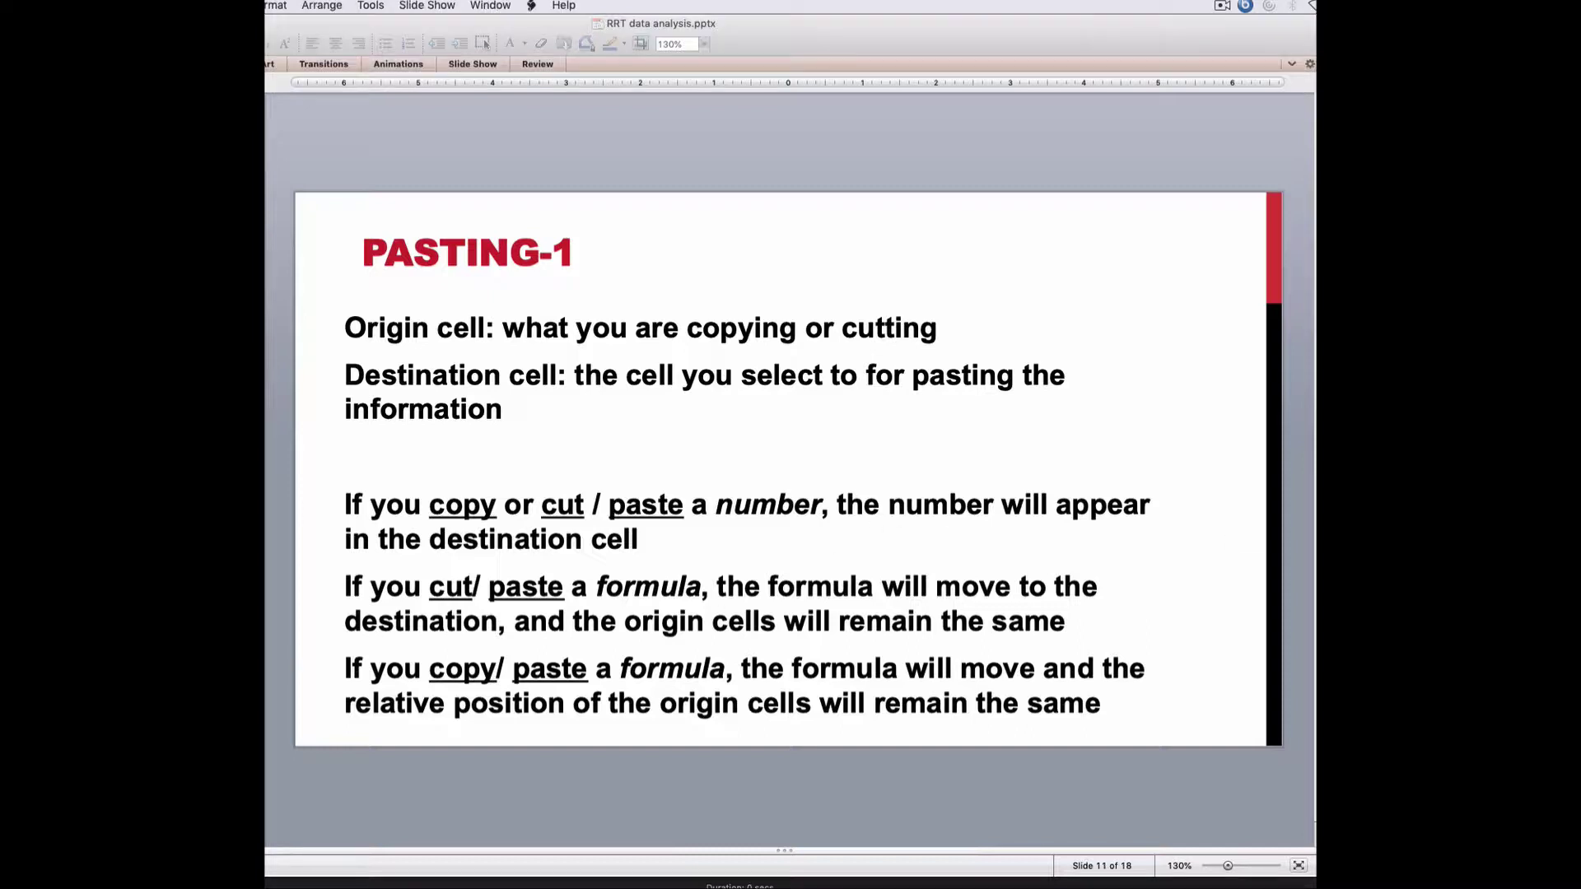
key(Page_Down)
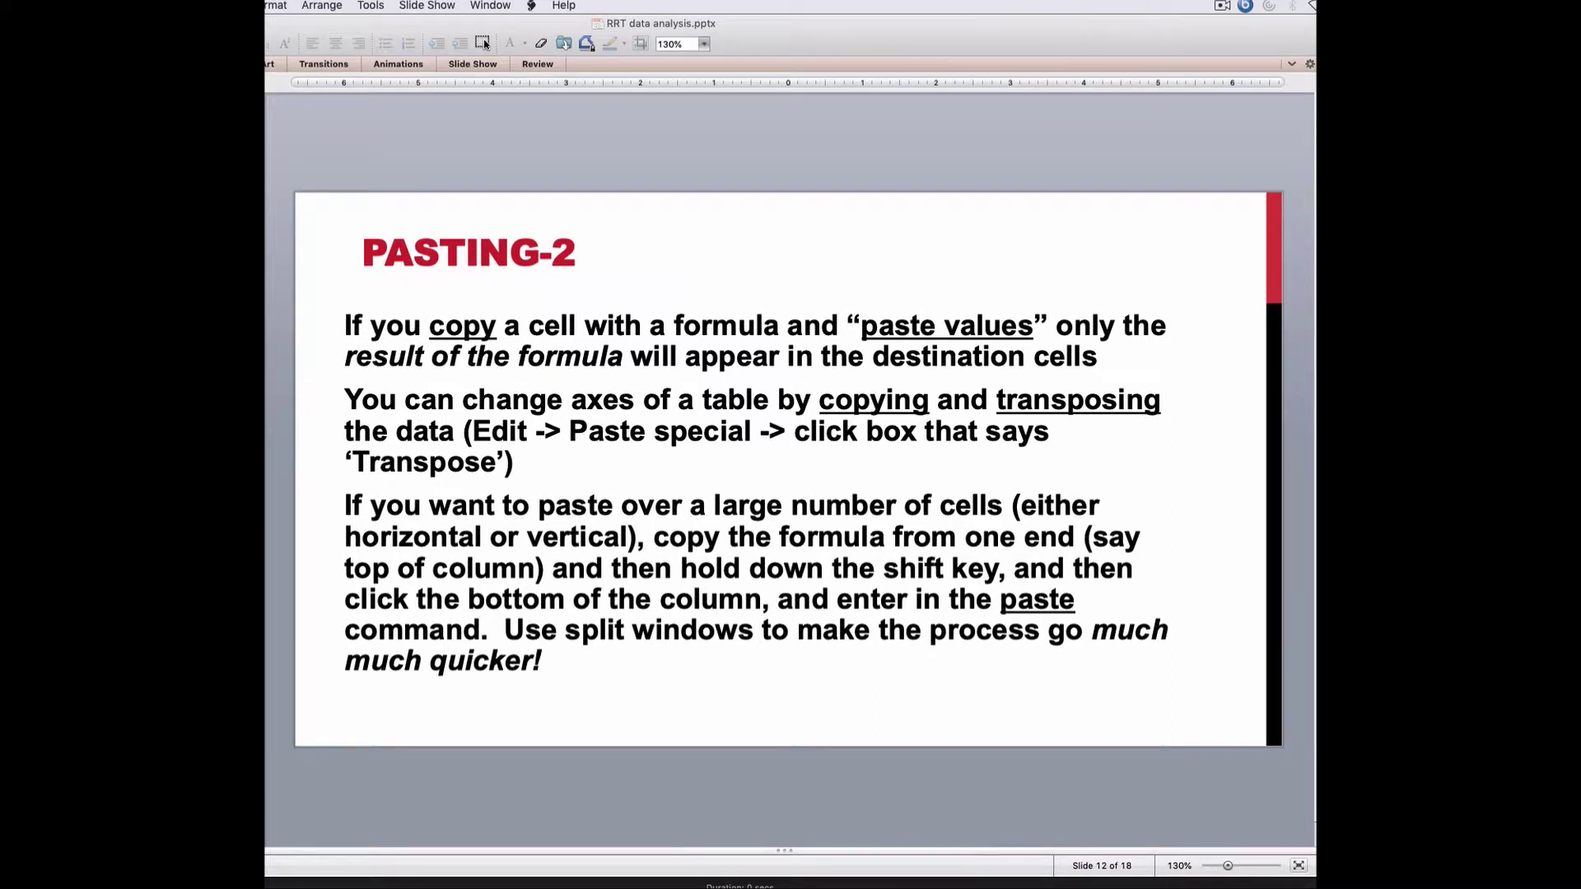
- Switch to the Examples of formulas workbook and examine the formulas in column G, opening the one in G3
drag(1580, 260, 1084, 147)
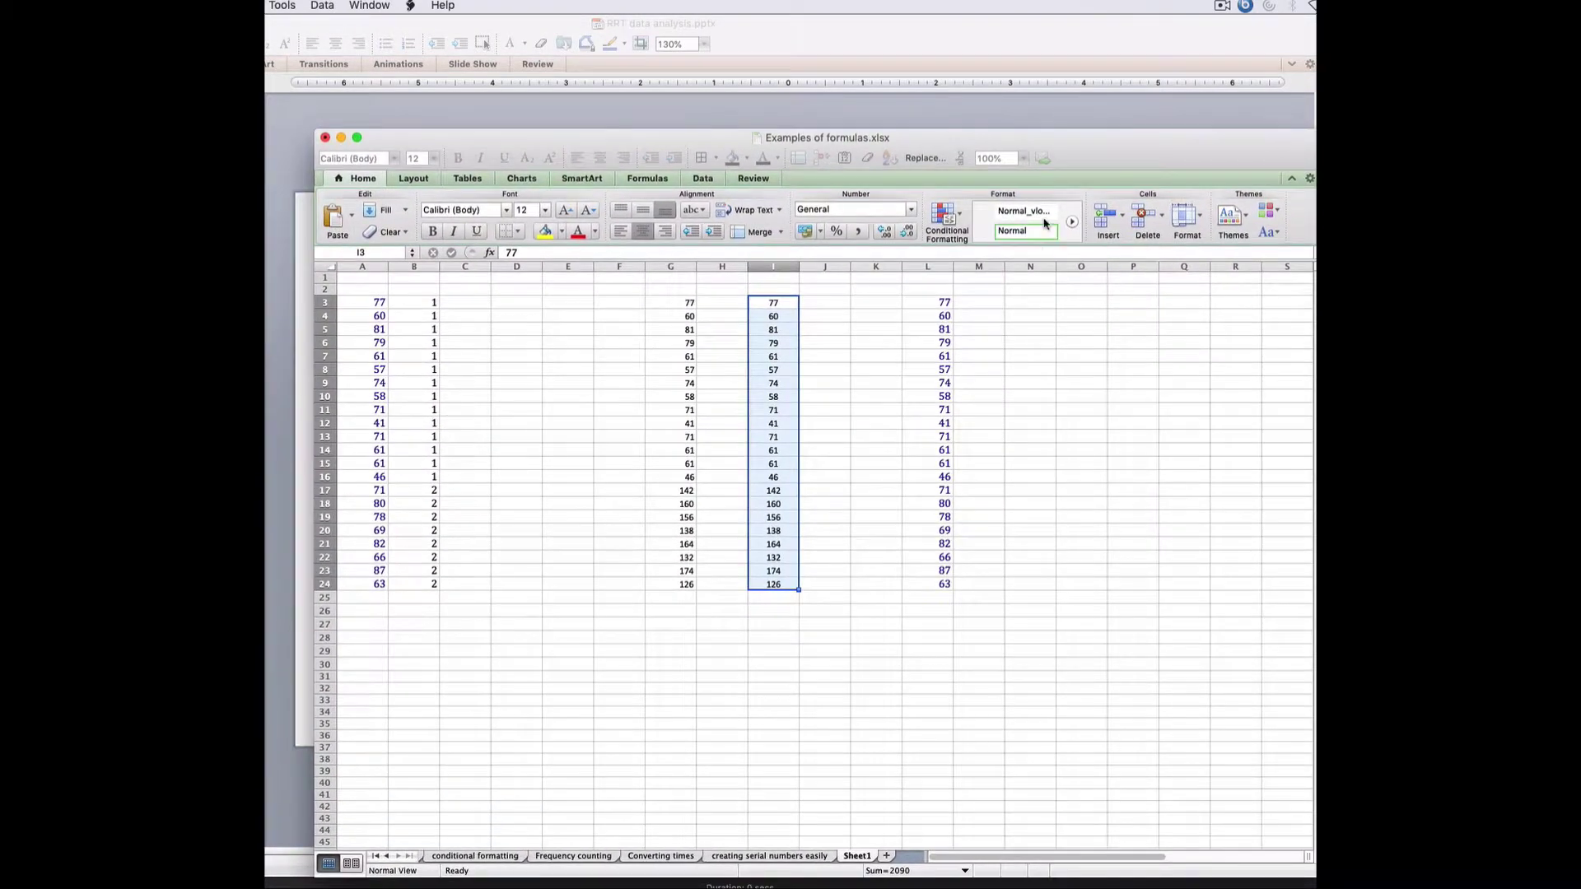
click(676, 303)
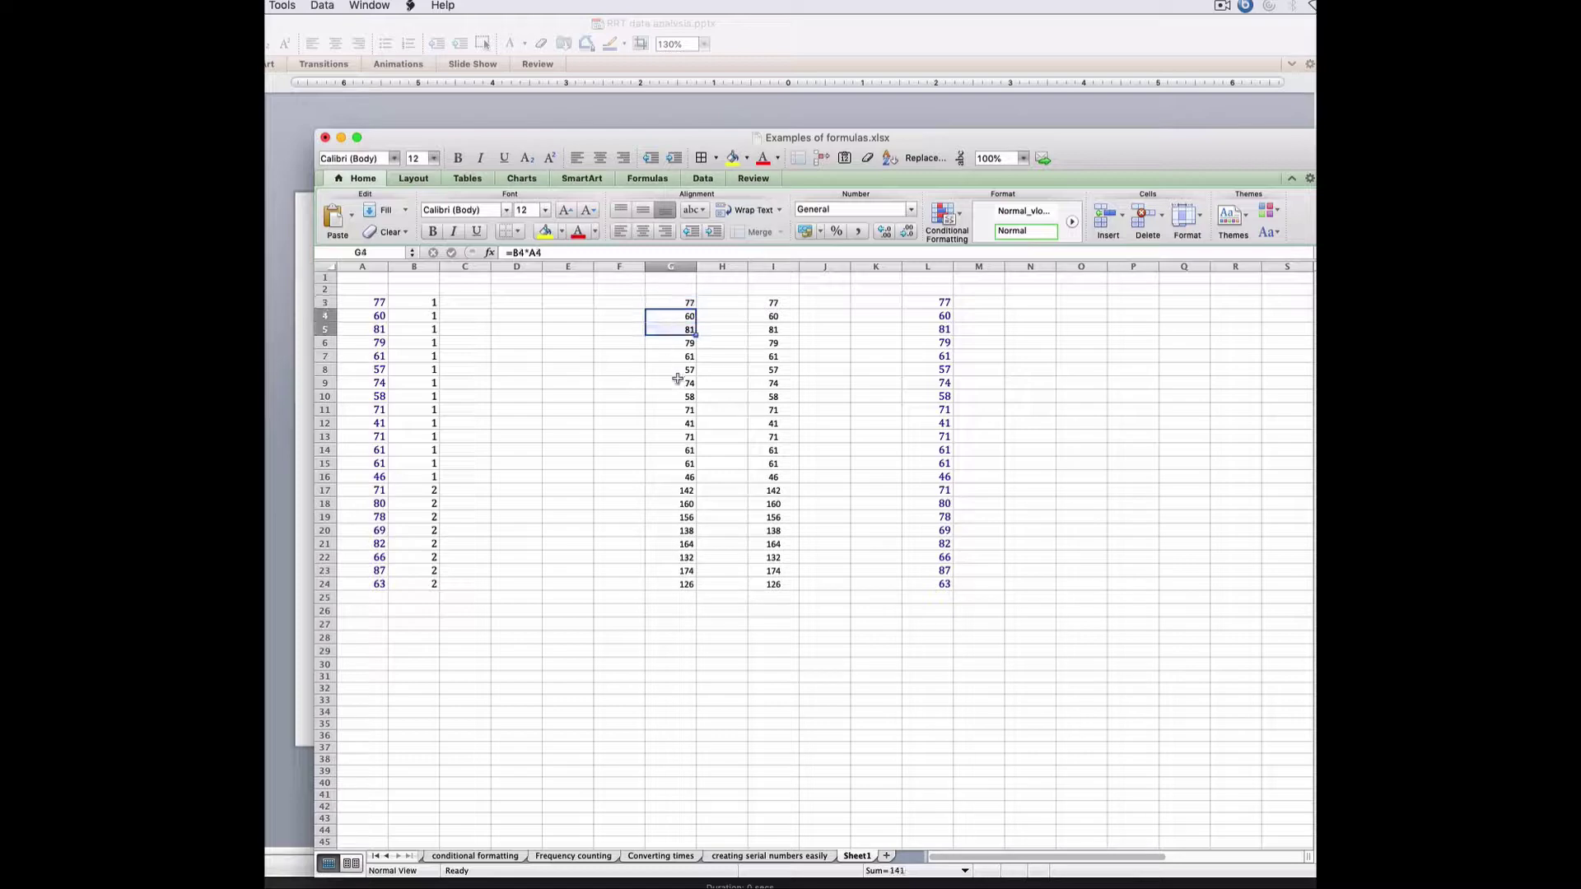
click(679, 424)
drag(679, 584, 687, 307)
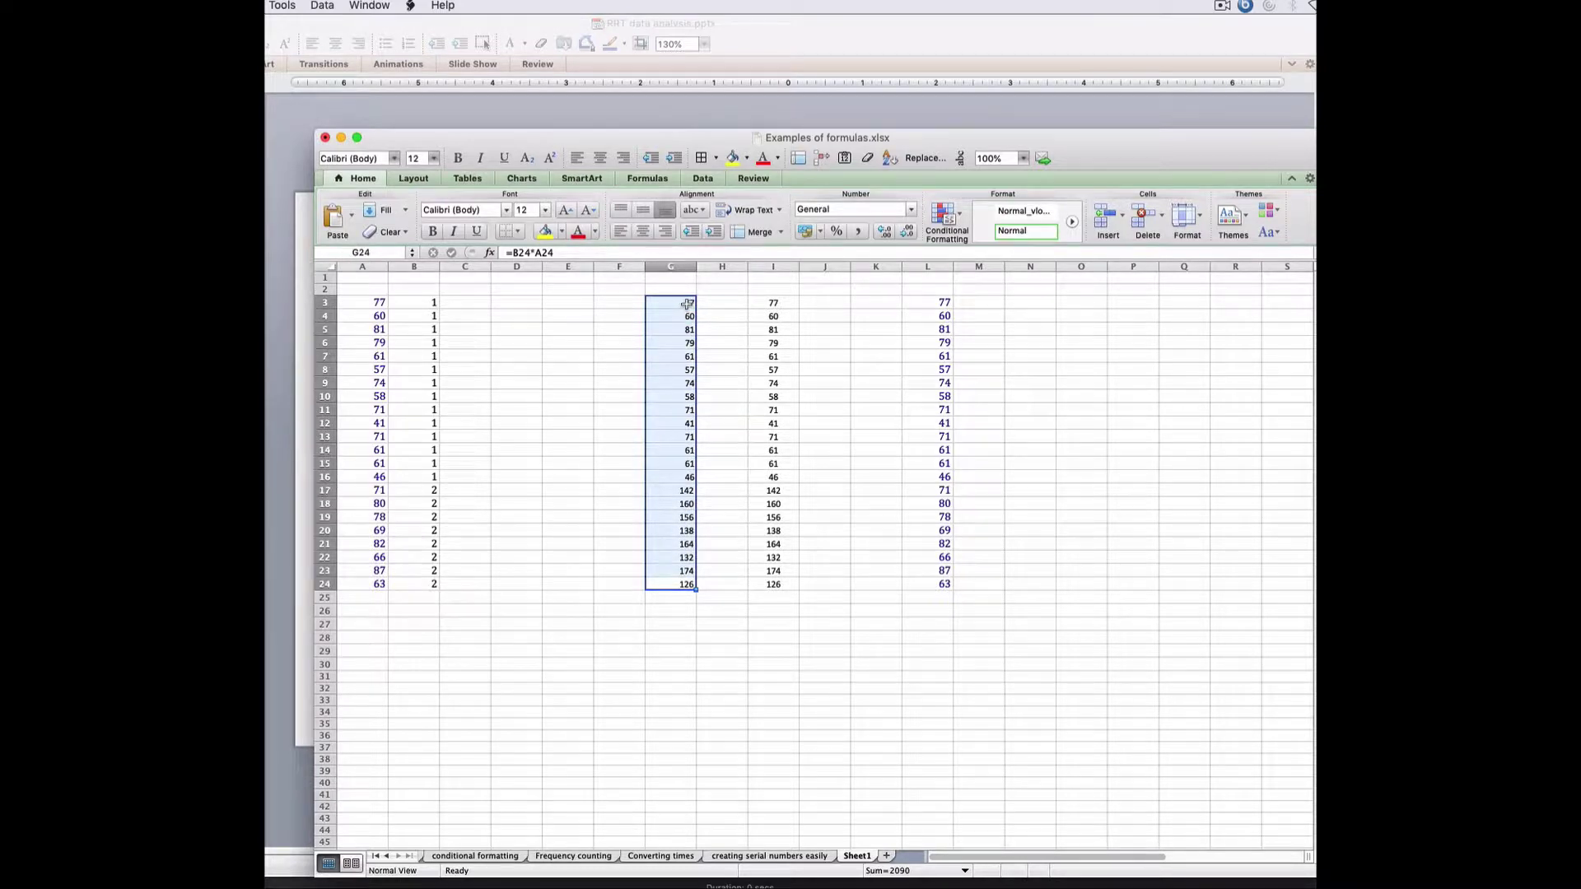
double_click(687, 304)
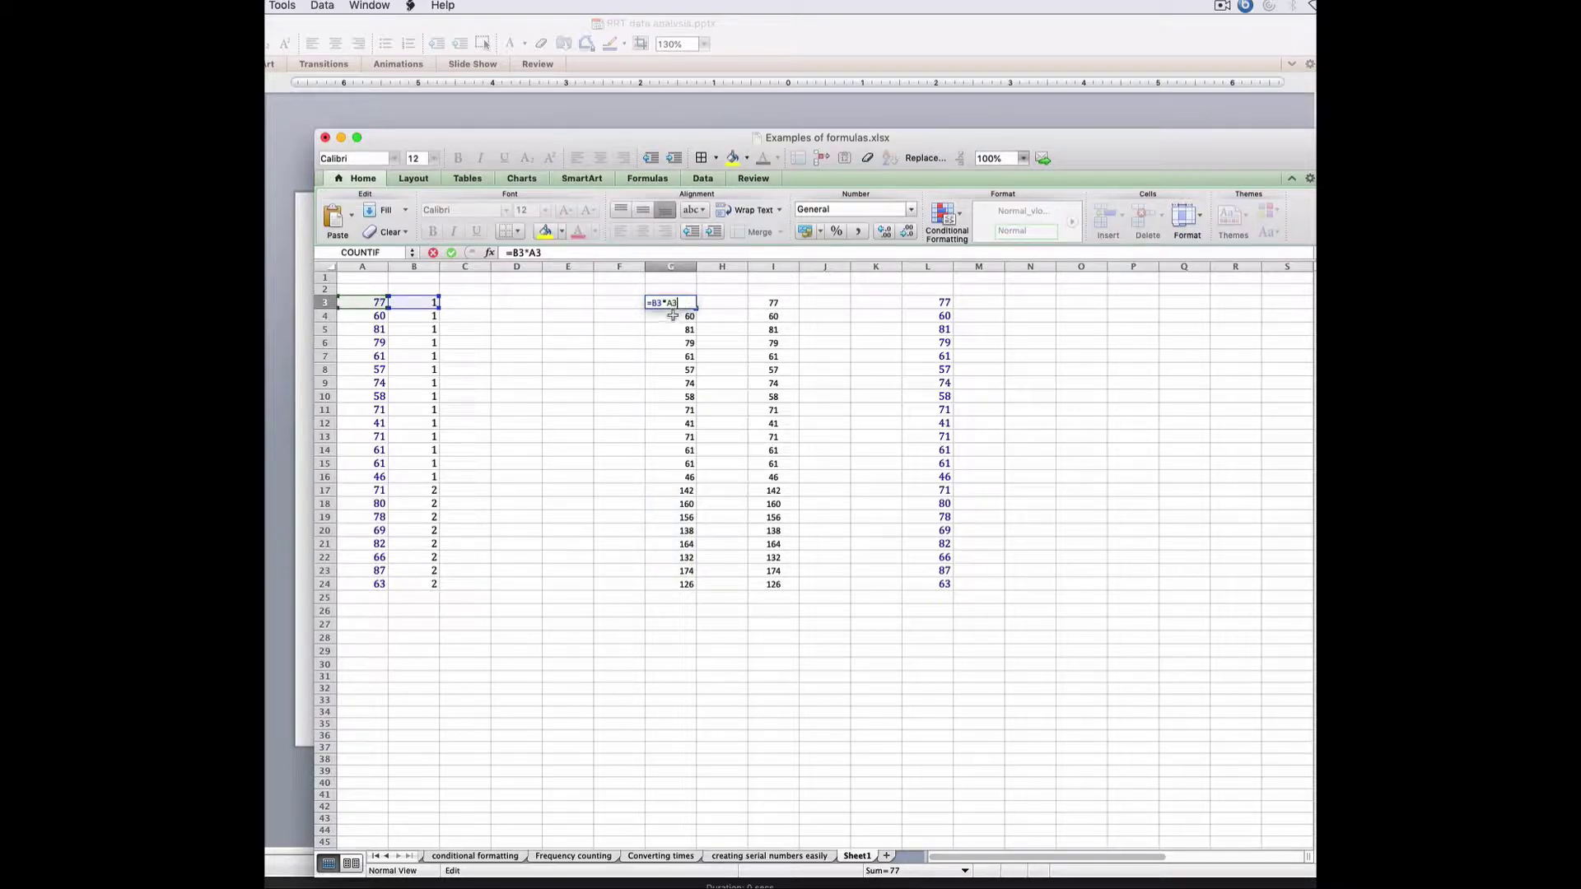
key(Return)
- Cut the formulas in G3:G24, paste them starting at E3 and check the formula in E3
drag(679, 305, 685, 585)
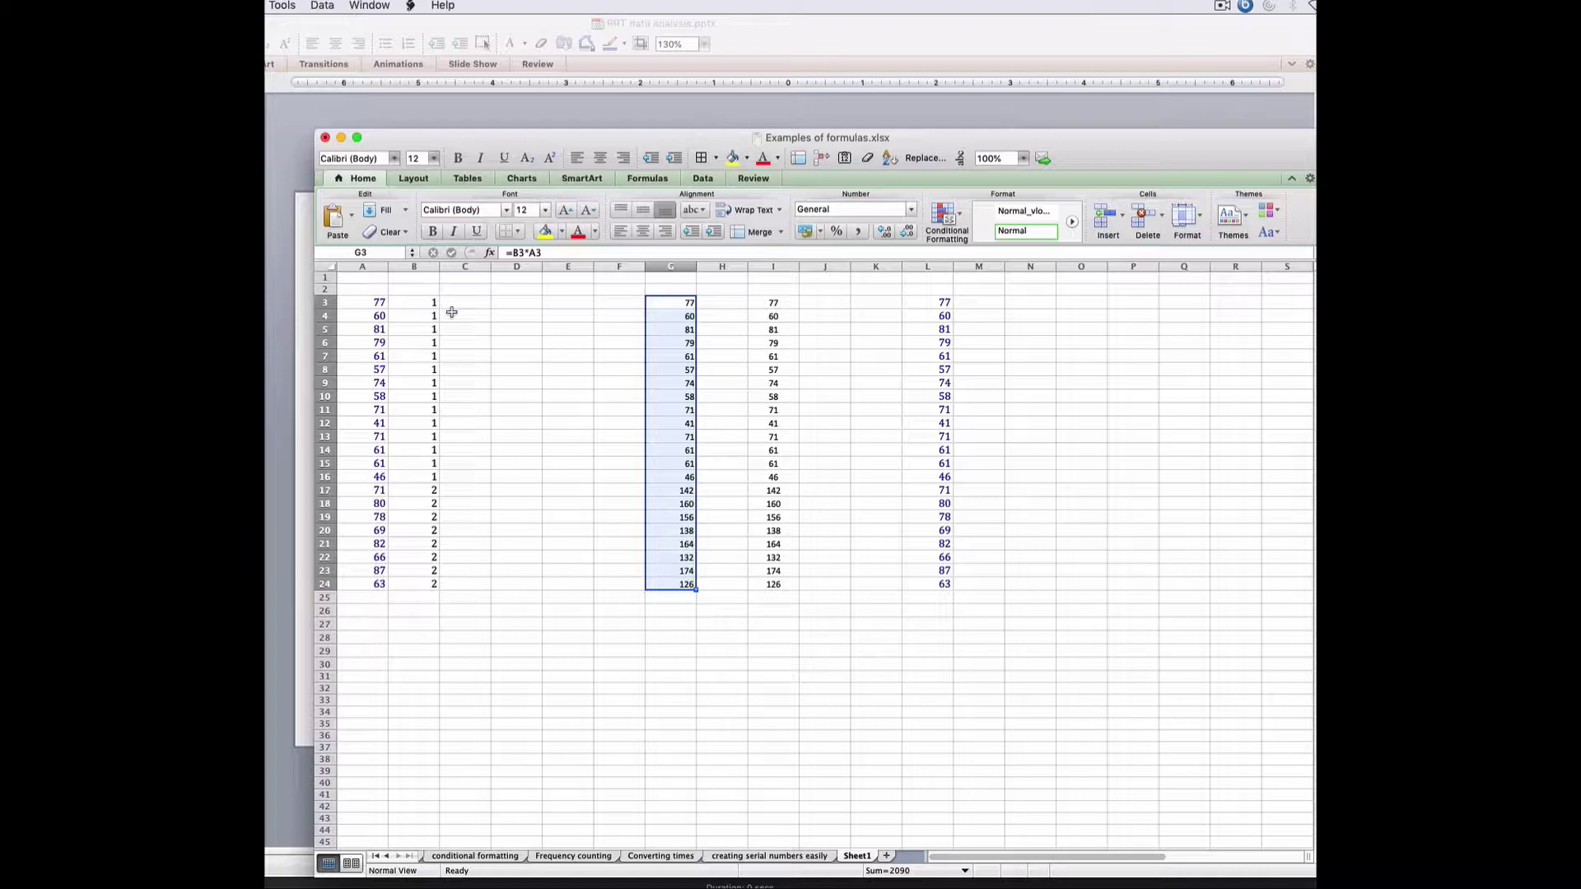
key(super+c)
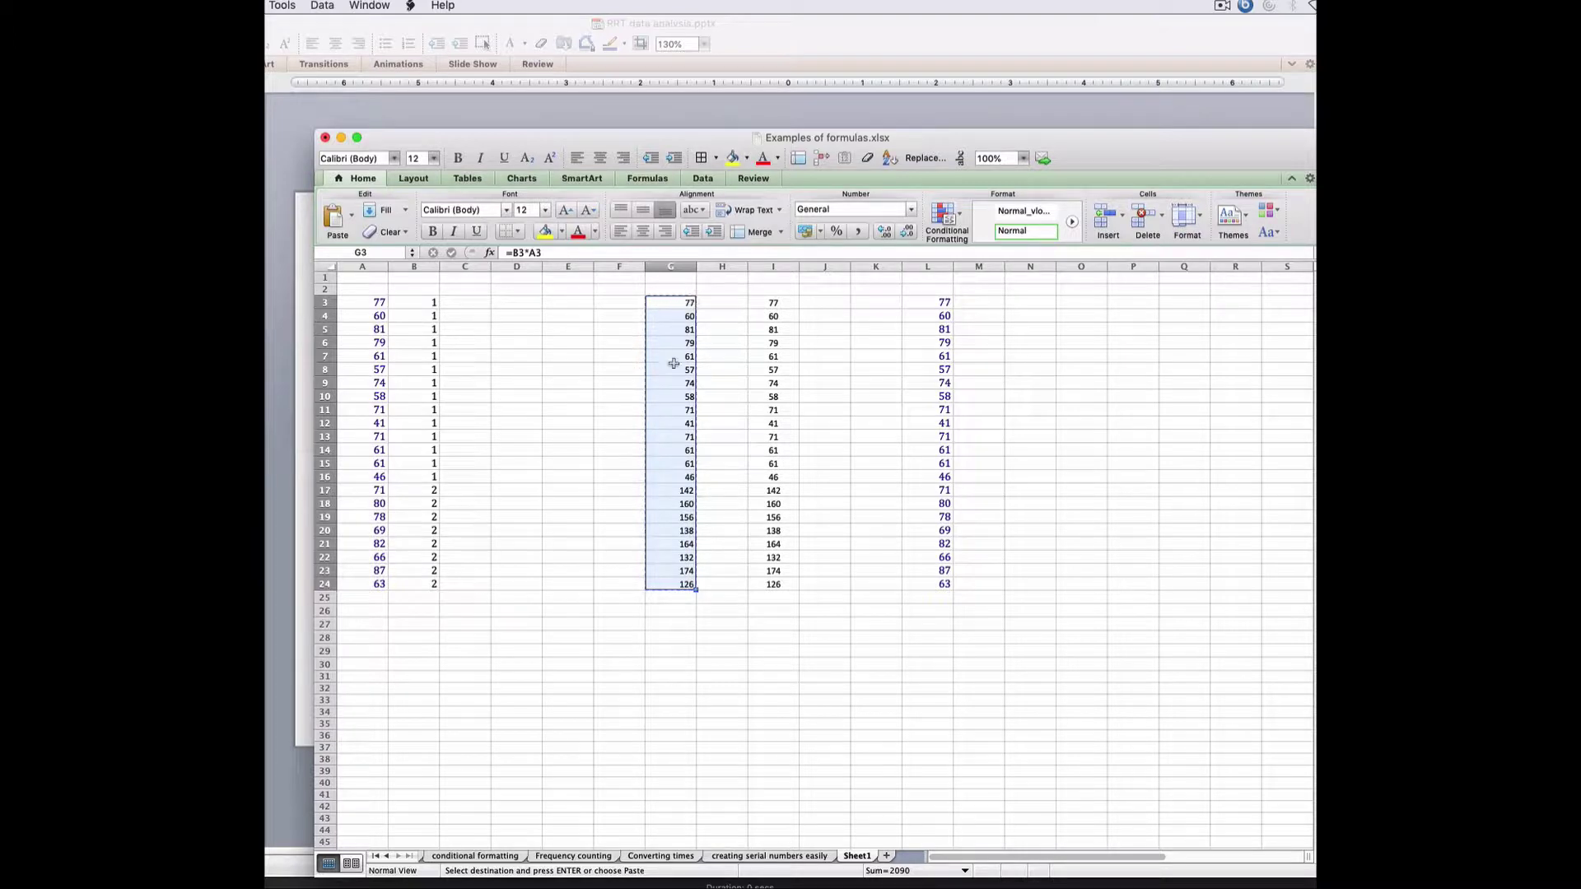
click(567, 301)
key(Return)
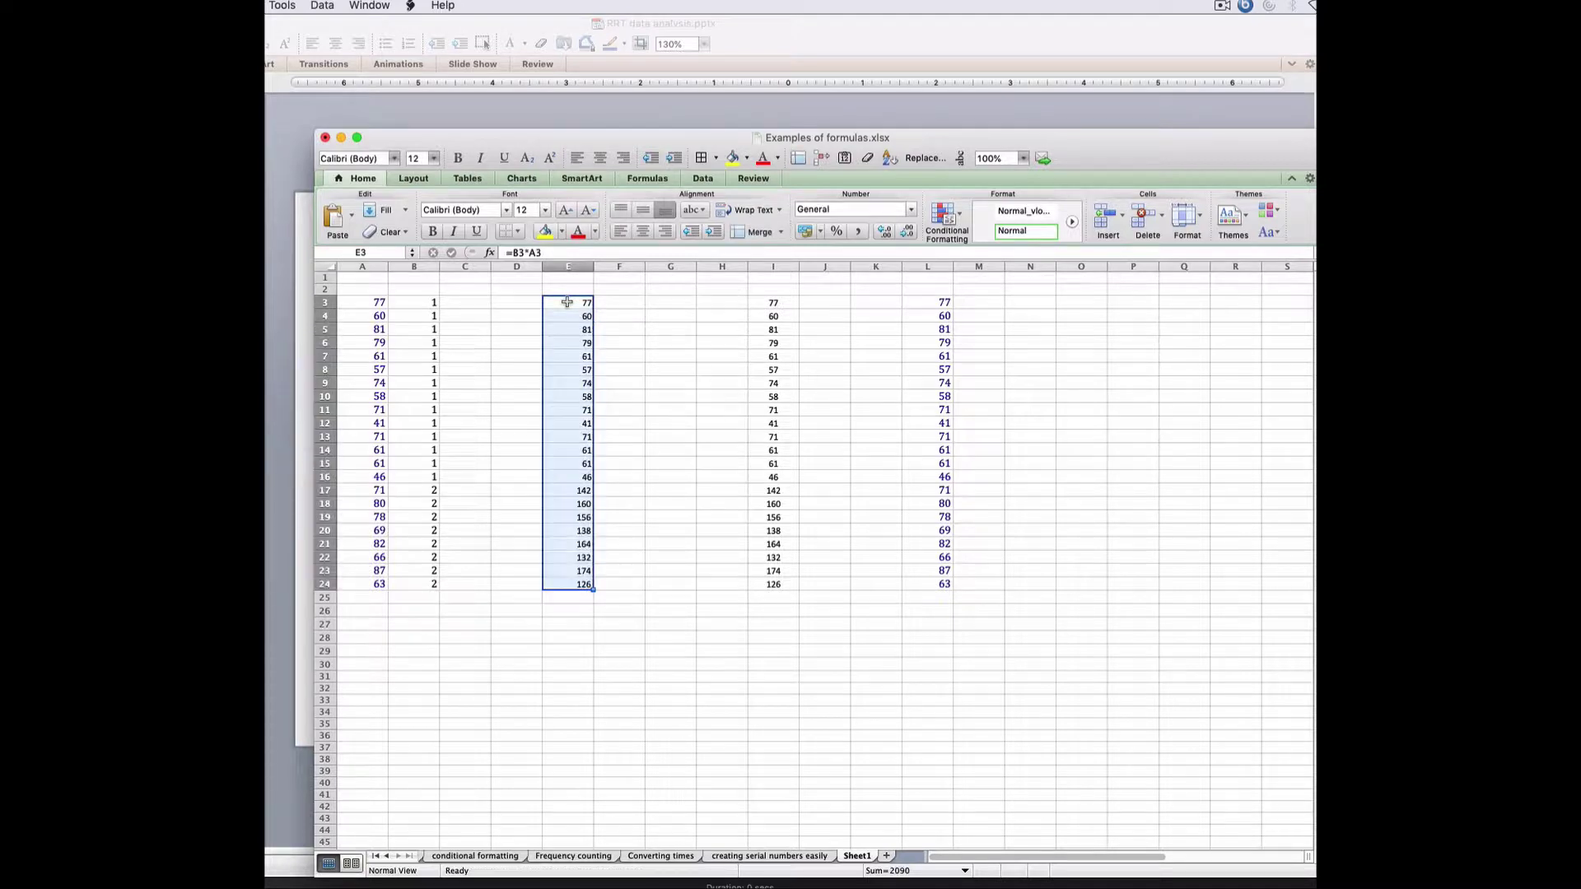
click(579, 304)
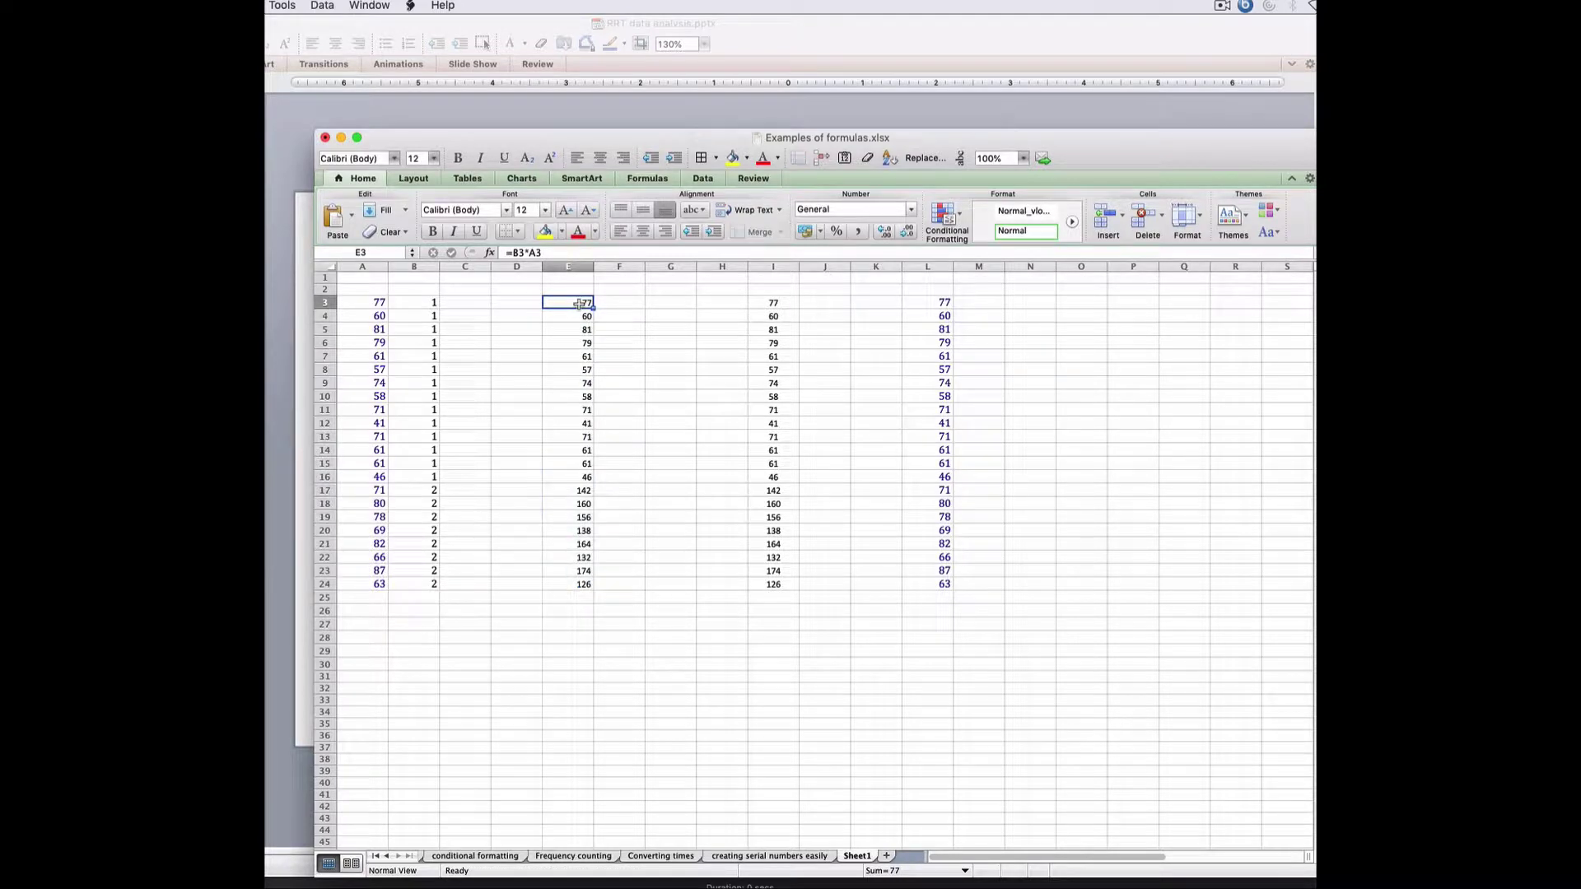
double_click(578, 303)
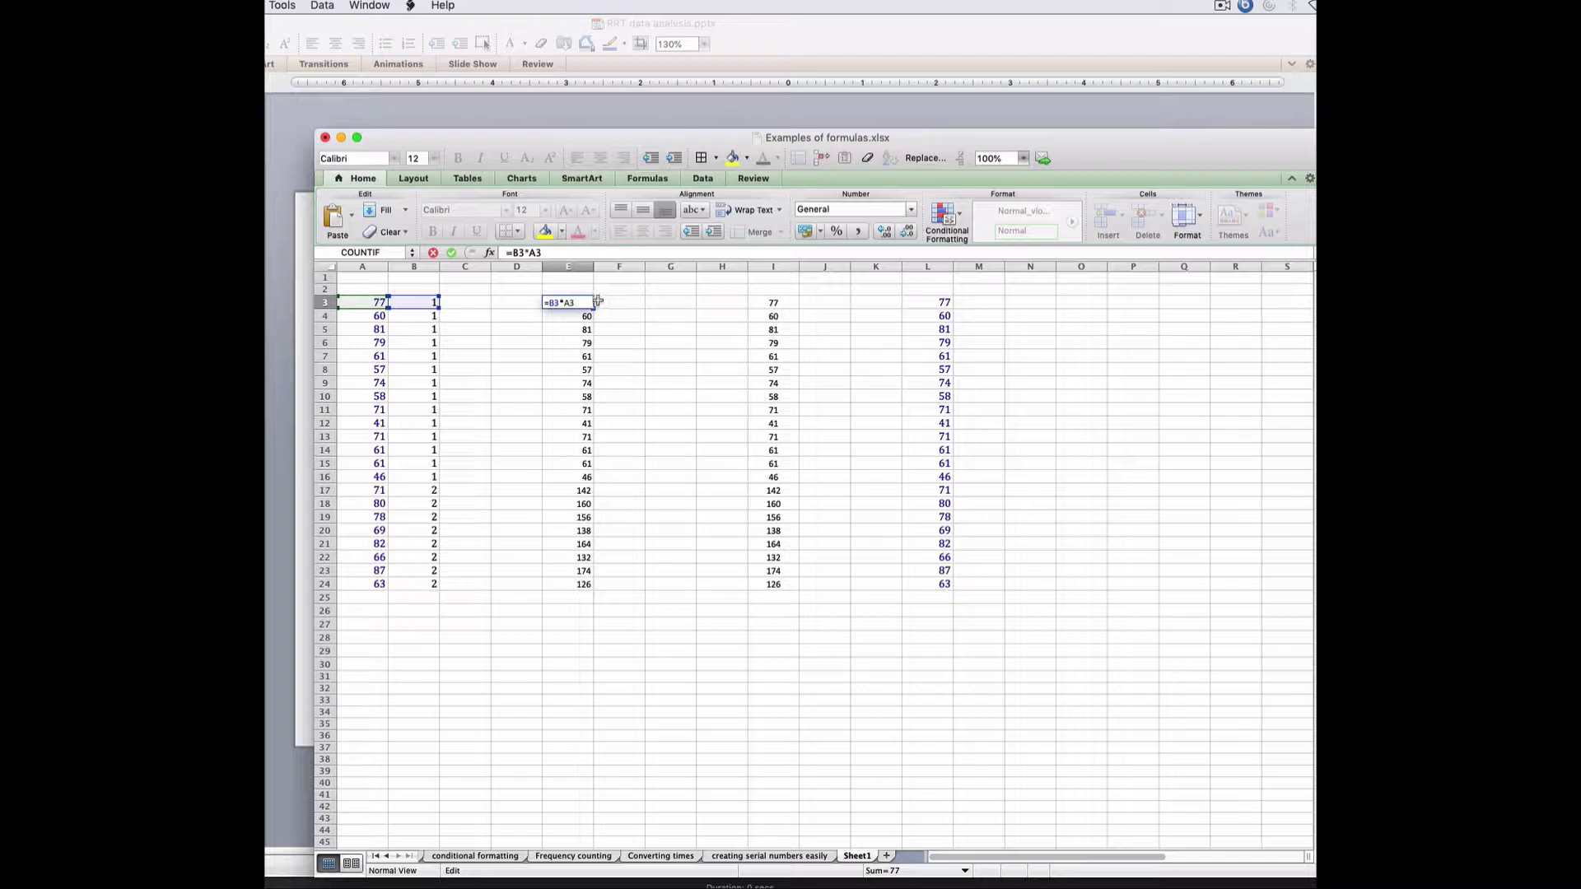
key(Return)
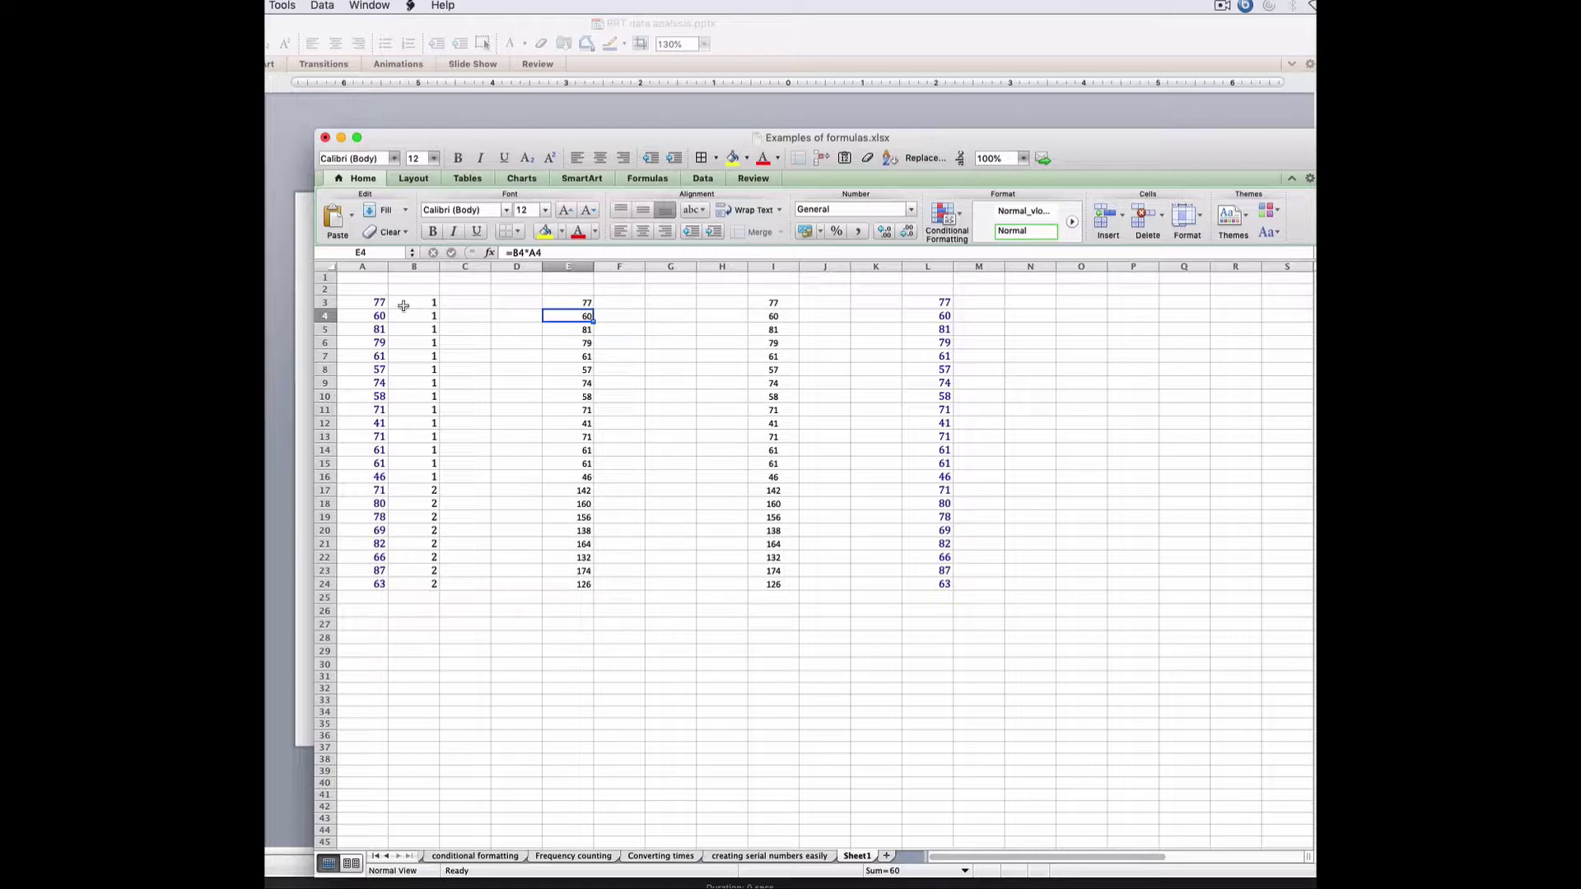
click(640, 391)
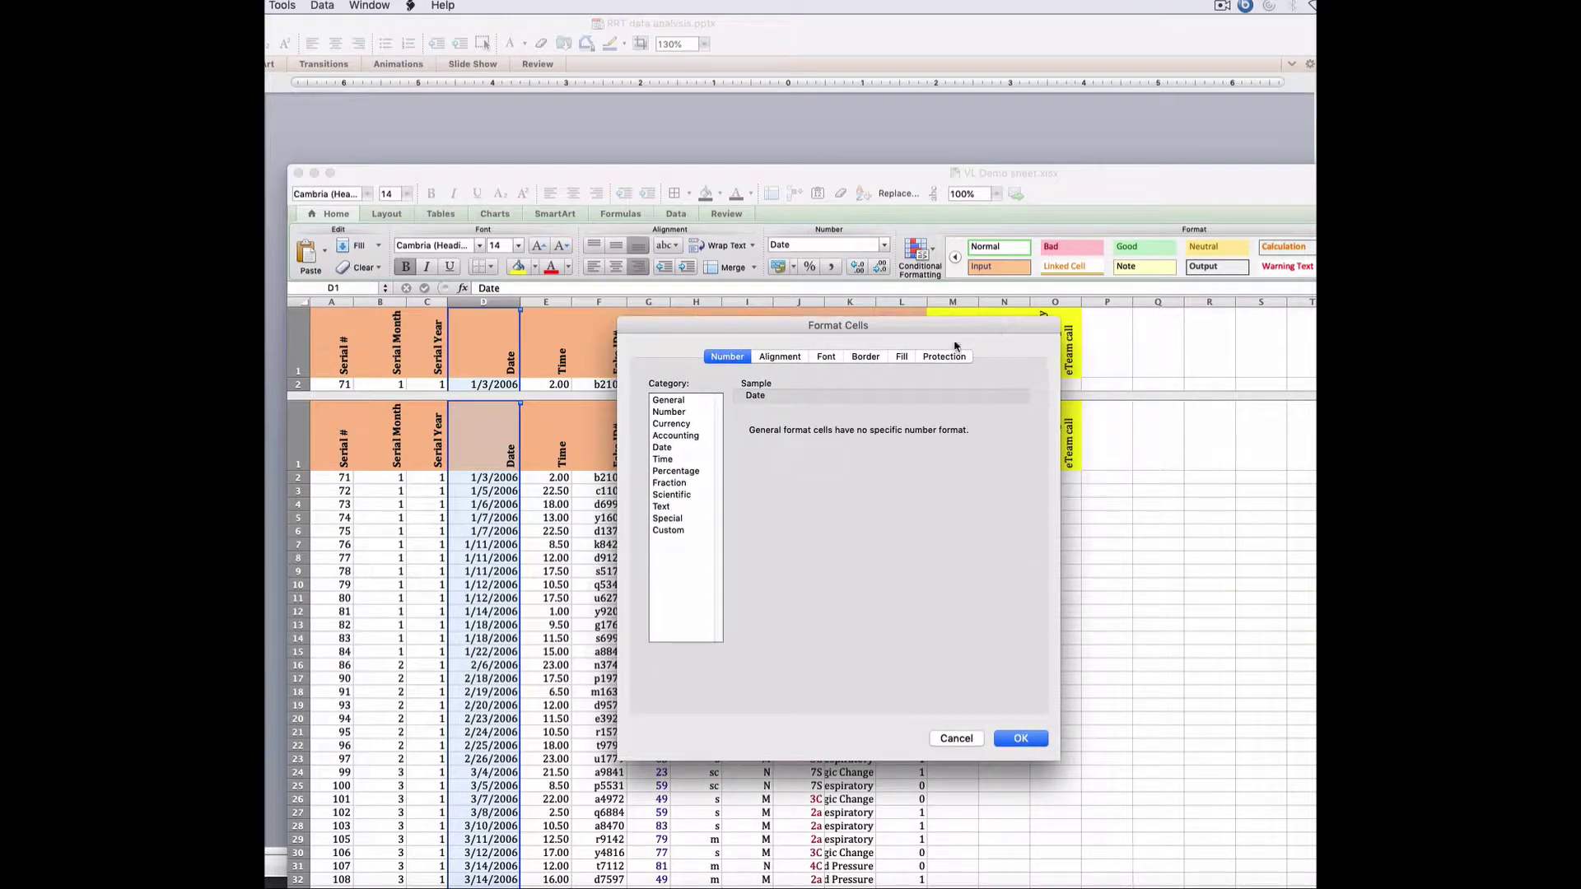
- Format the Date column D as Date with the *3/14/01 type after looking through the Currency and Number categories
click(672, 436)
click(672, 424)
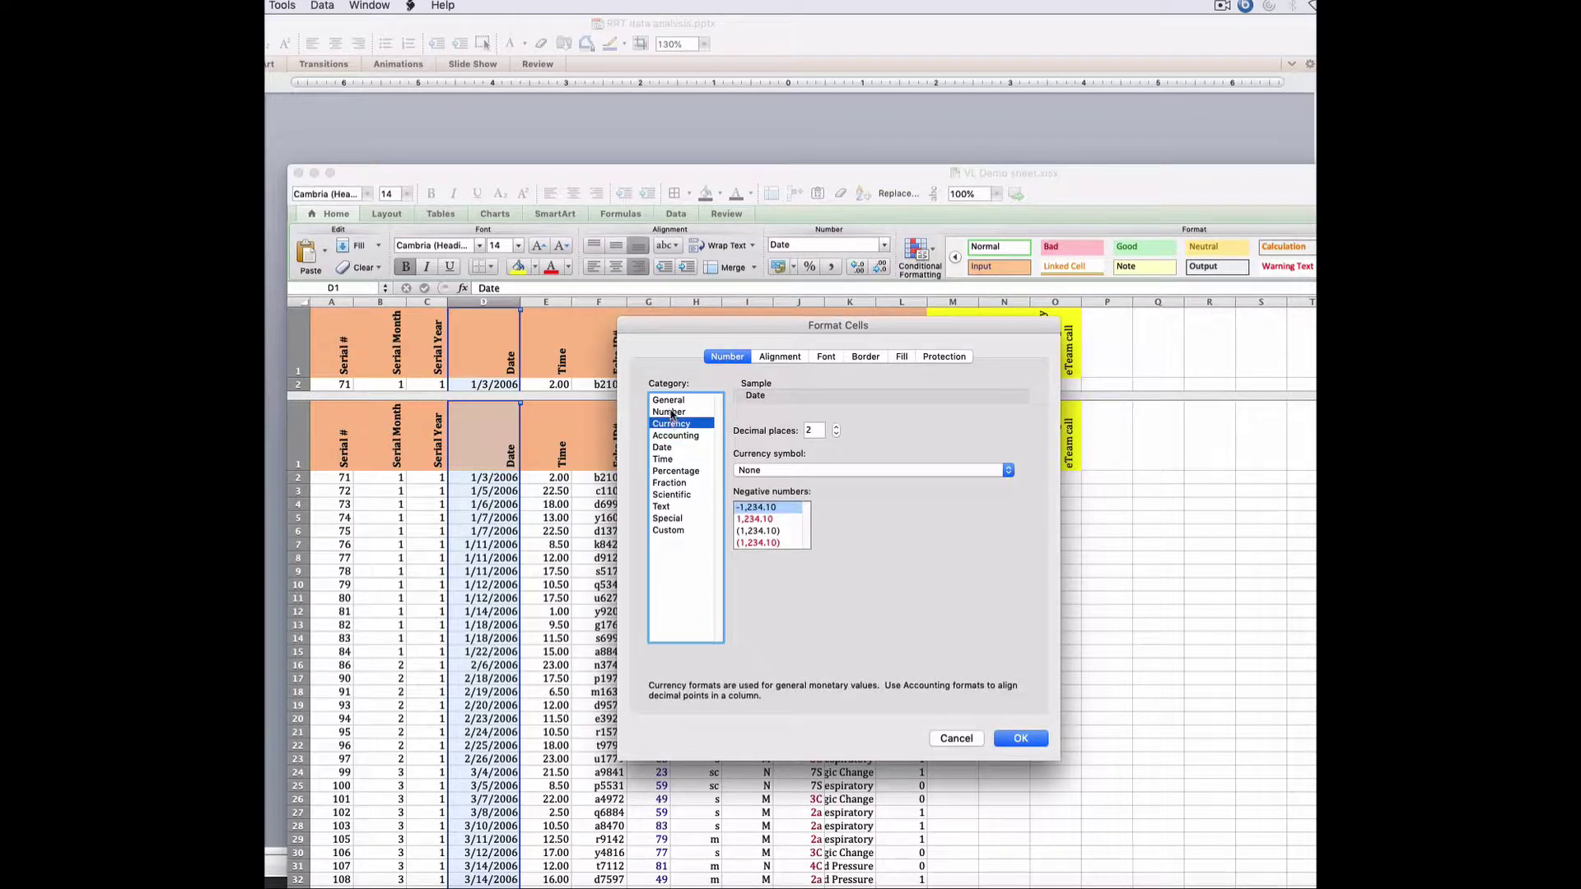
click(672, 413)
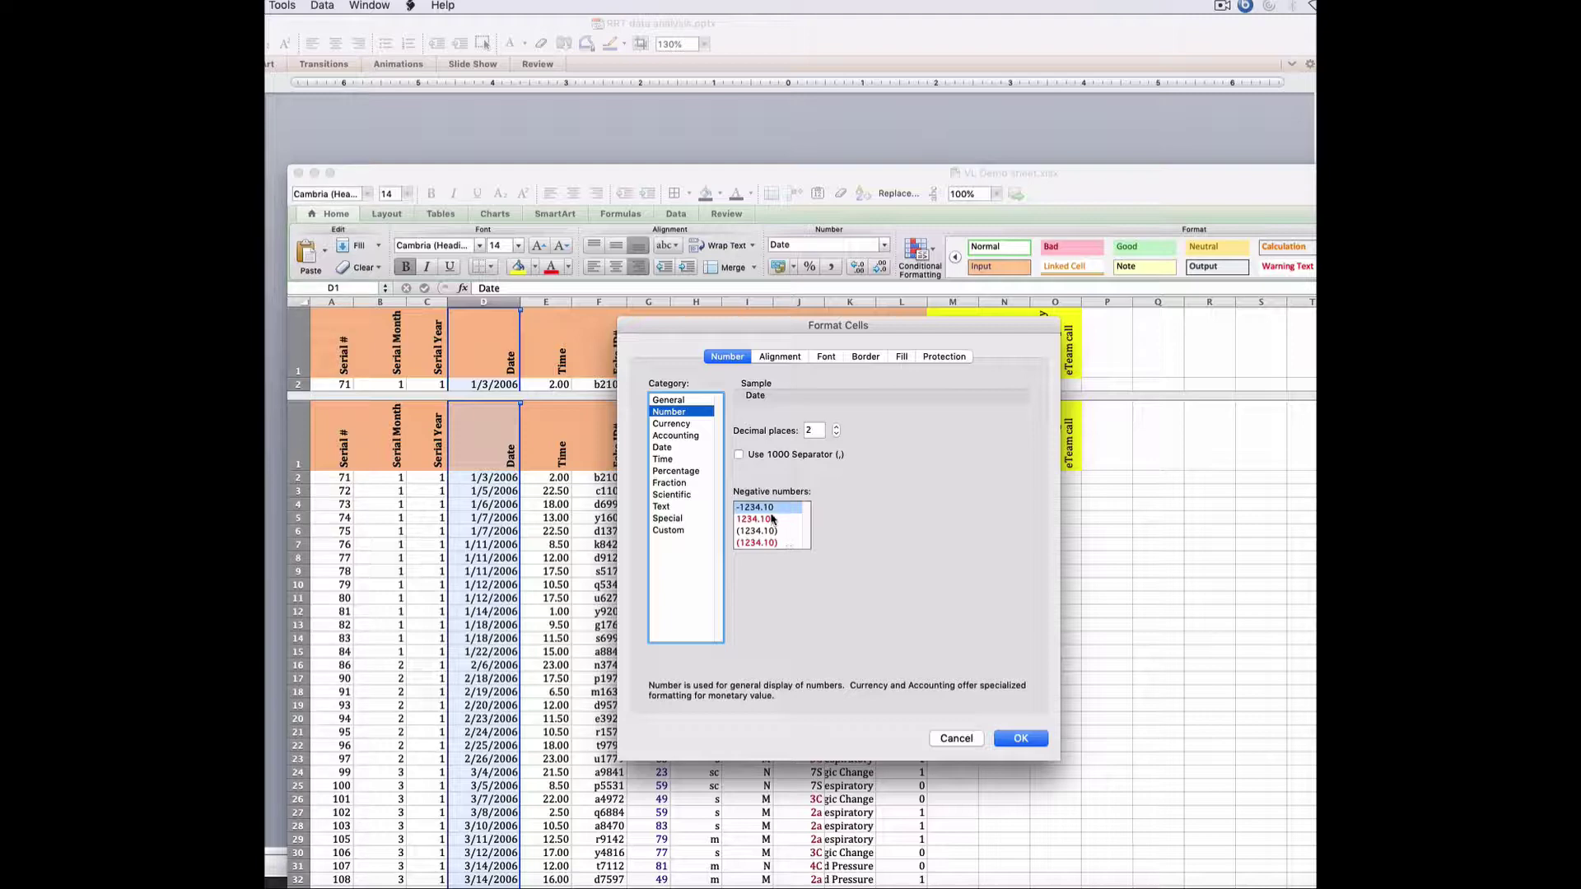
click(680, 449)
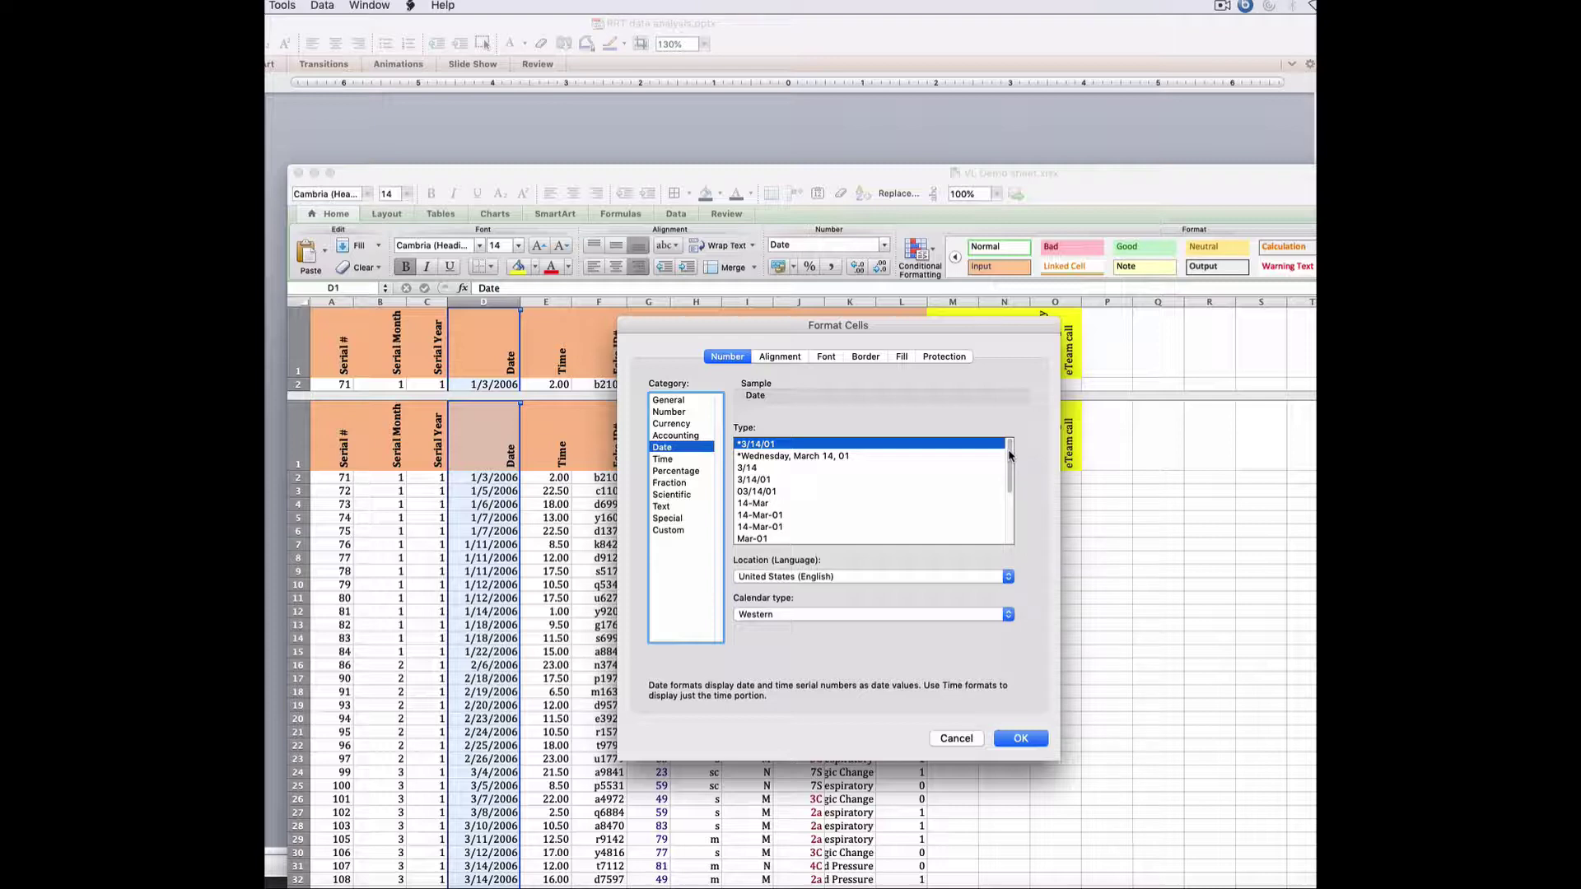
click(880, 445)
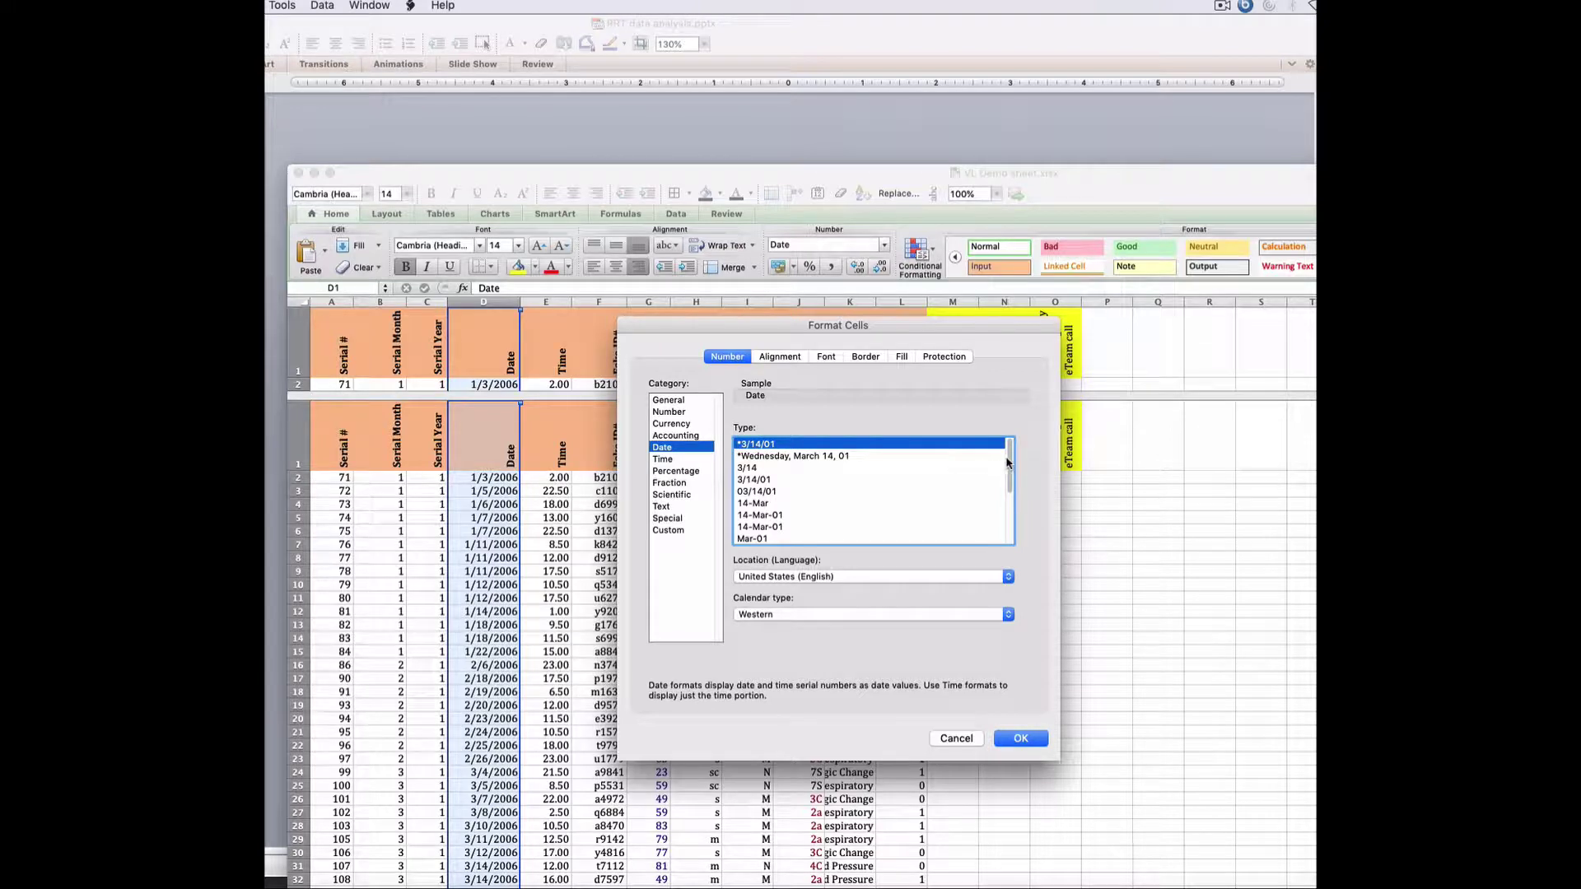
drag(1006, 463, 1014, 520)
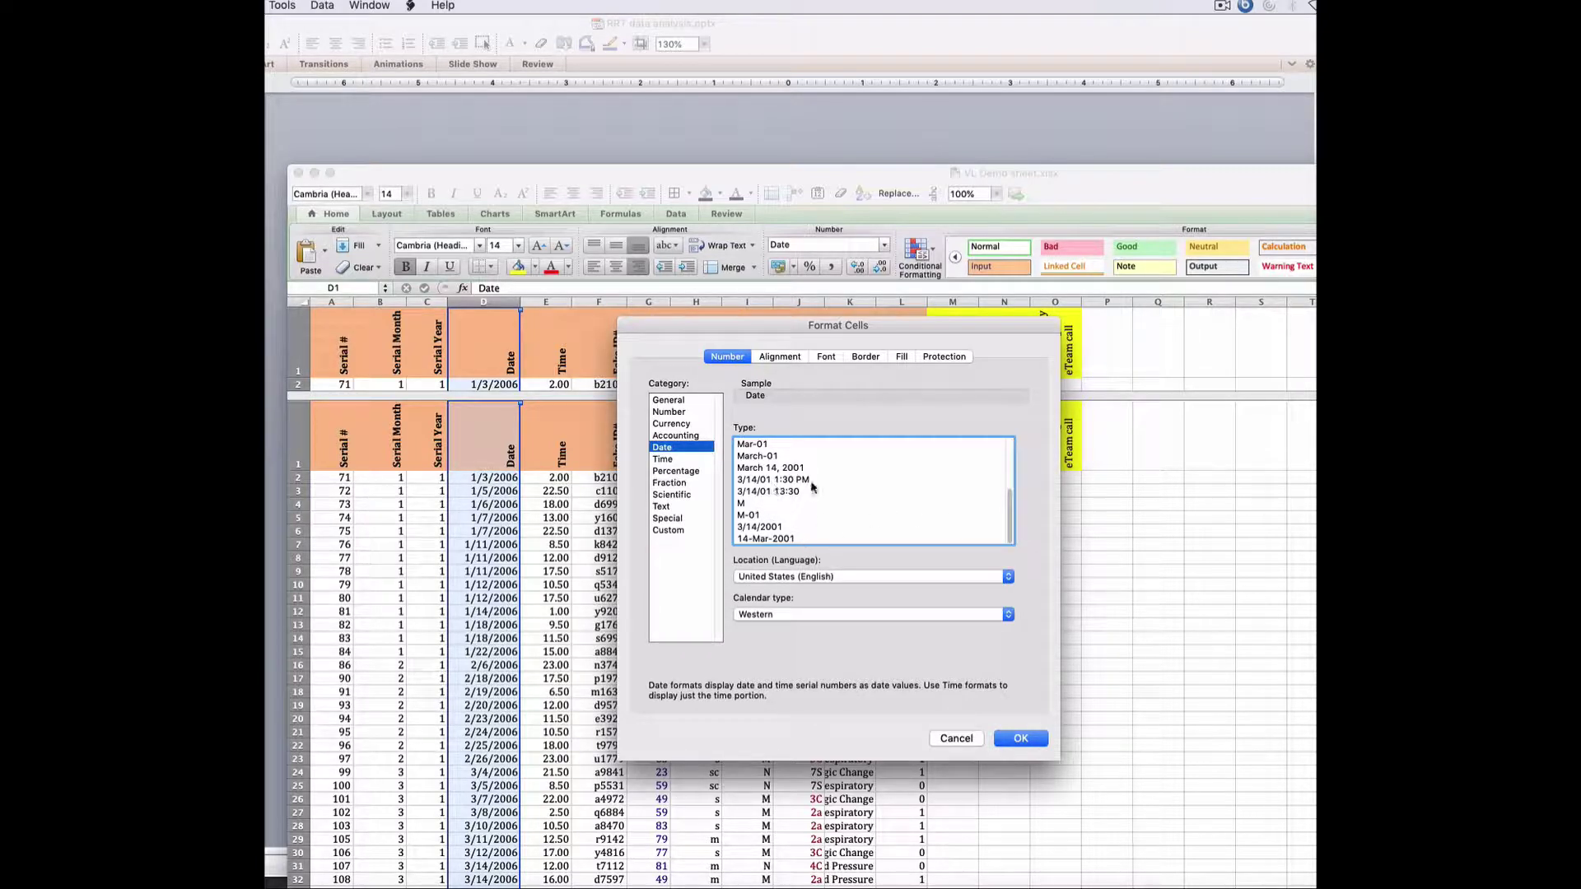
drag(1010, 528, 929, 458)
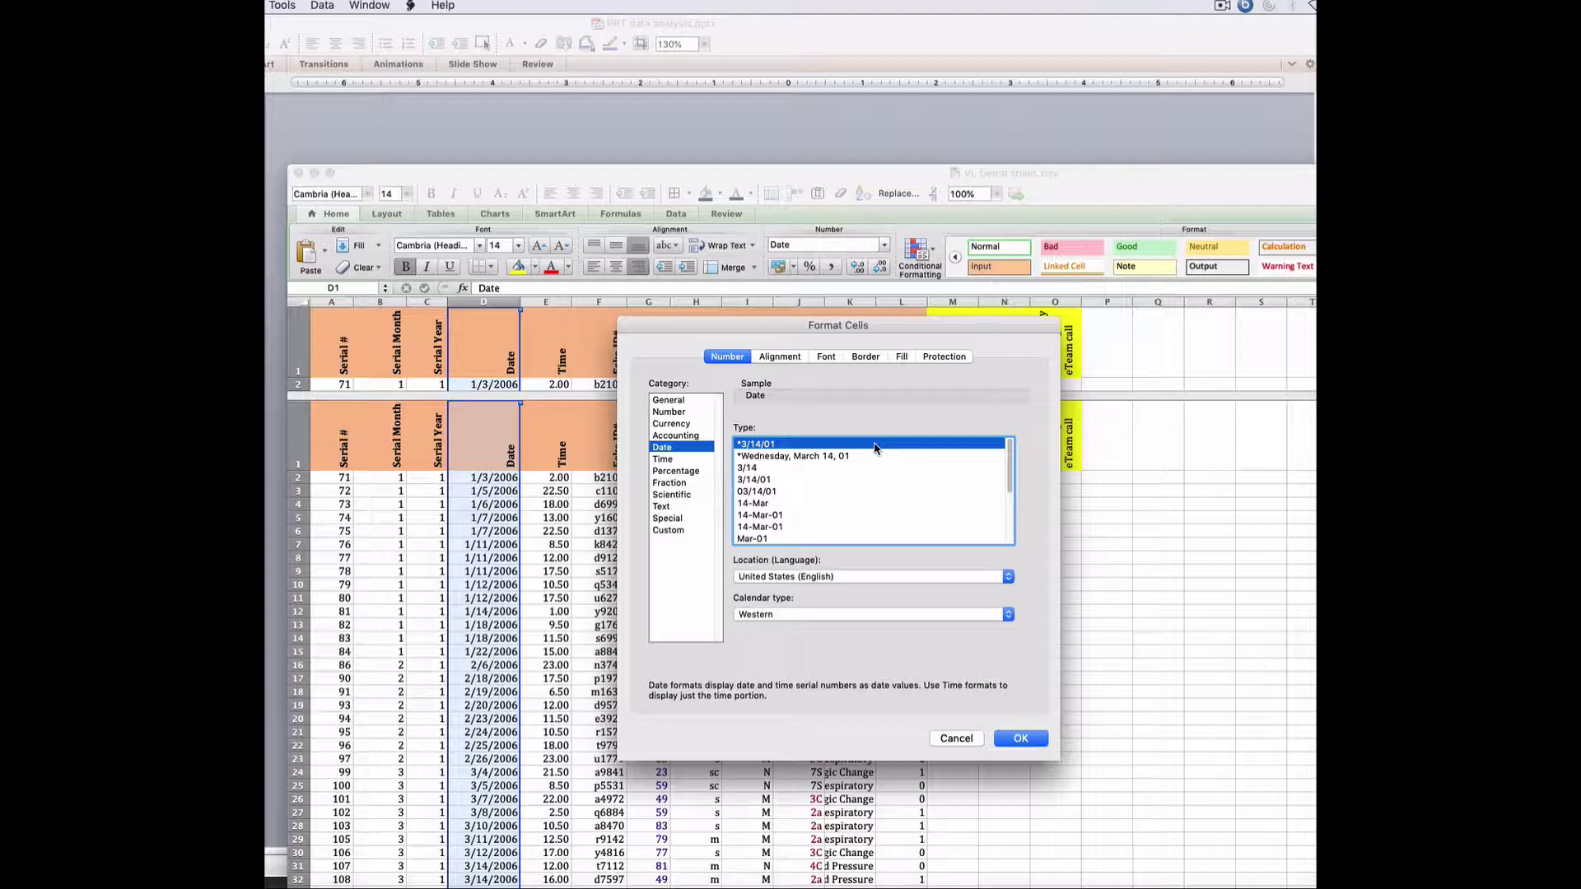
click(1019, 738)
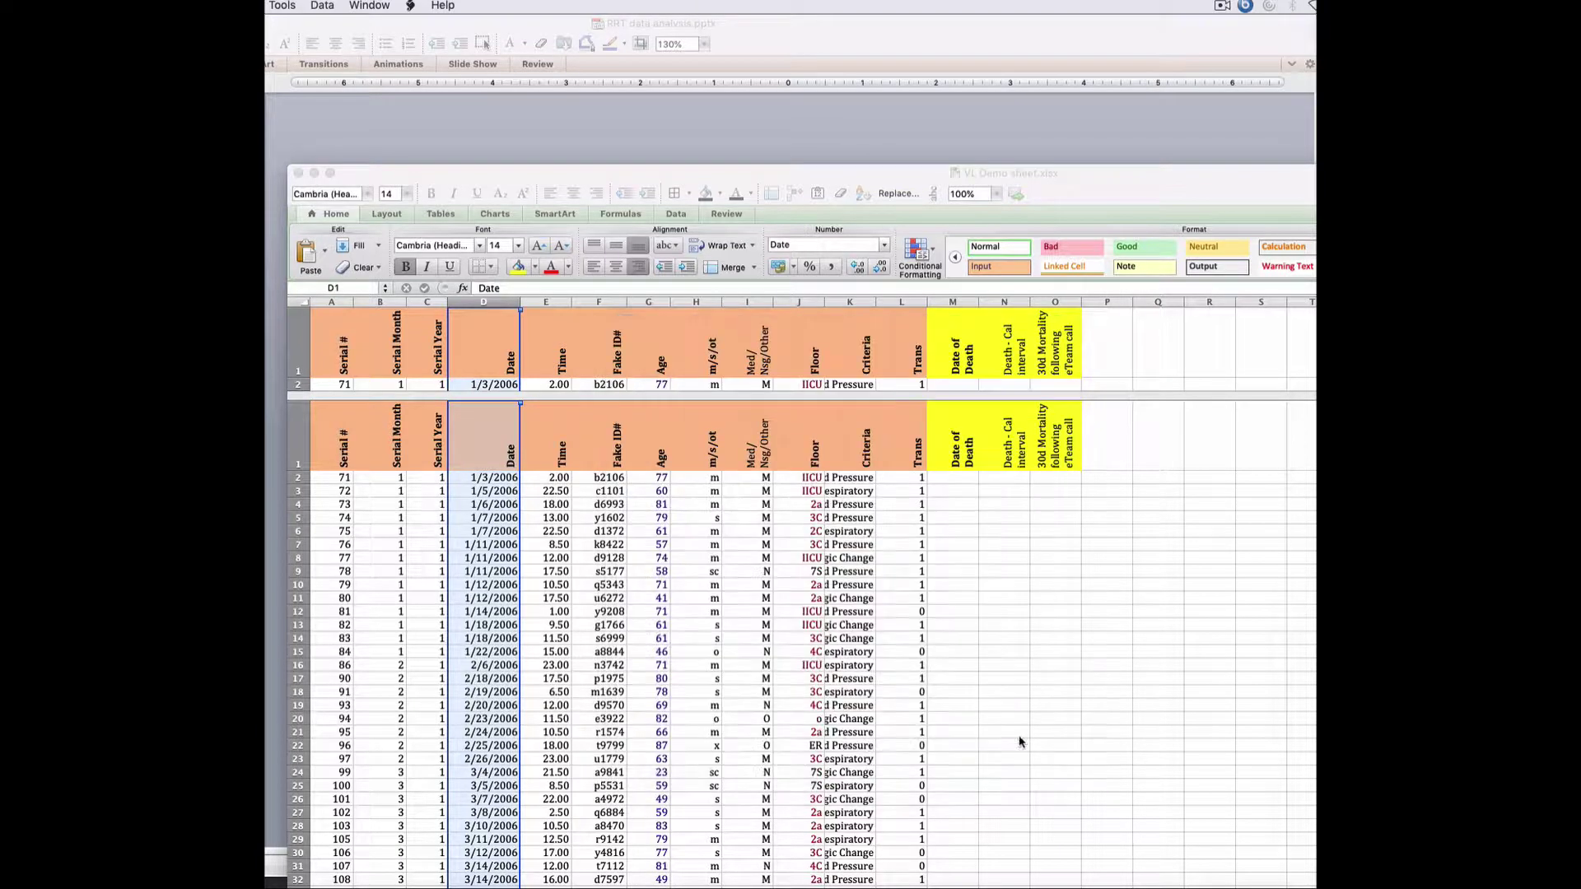
- Enter 3/14 without a year in cell D2
click(467, 478)
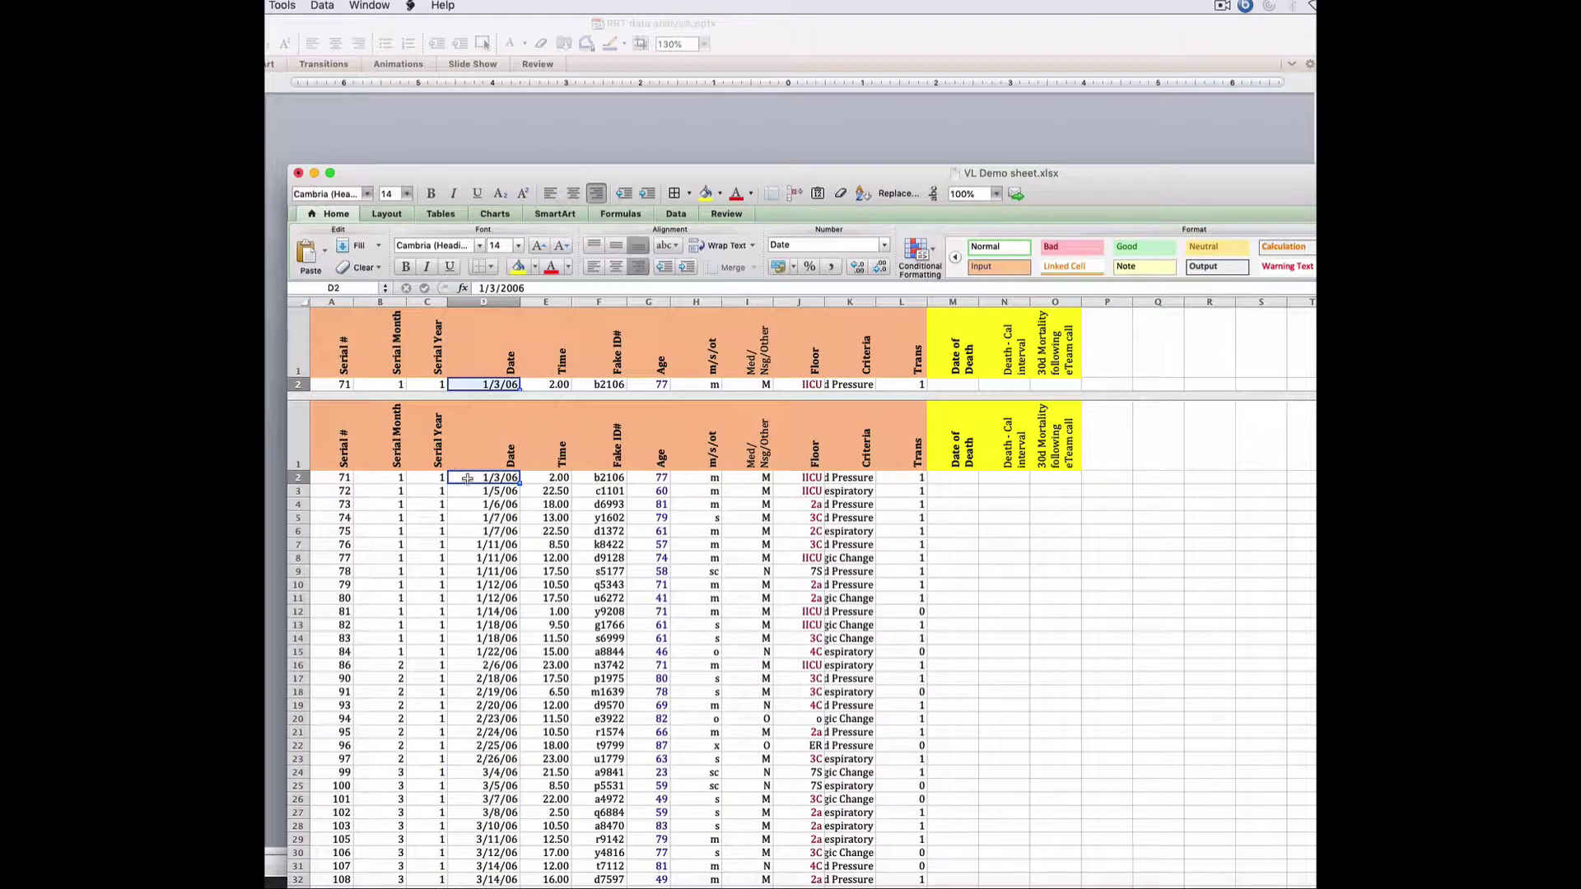
text(3/14)
key(Return)
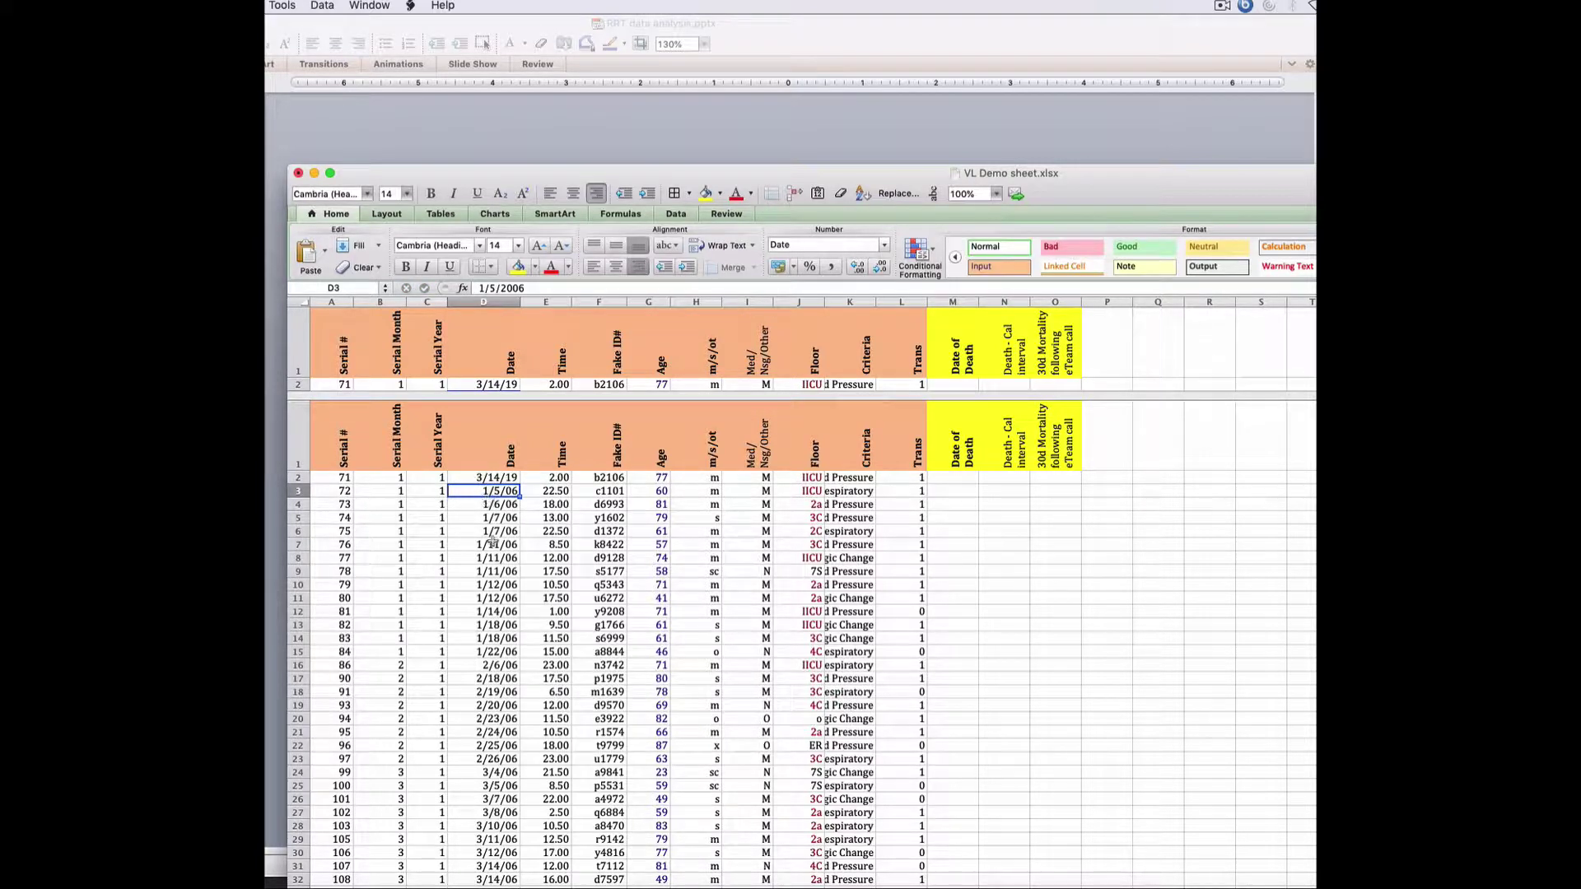
- Replace the date in D2 with 3/14/06, including the year
click(485, 478)
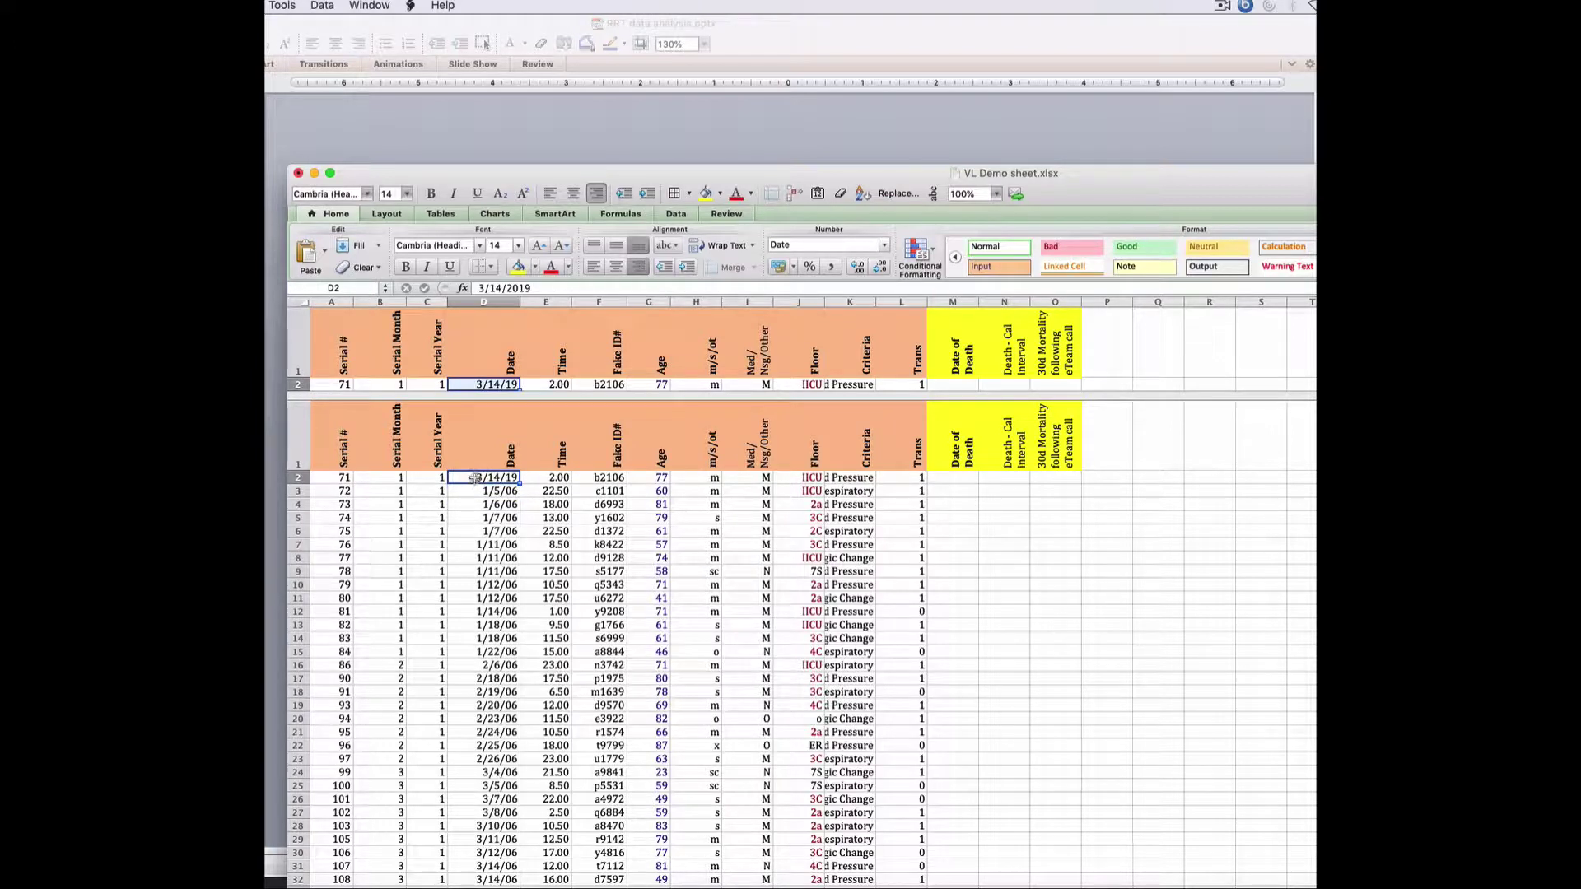
text(3)
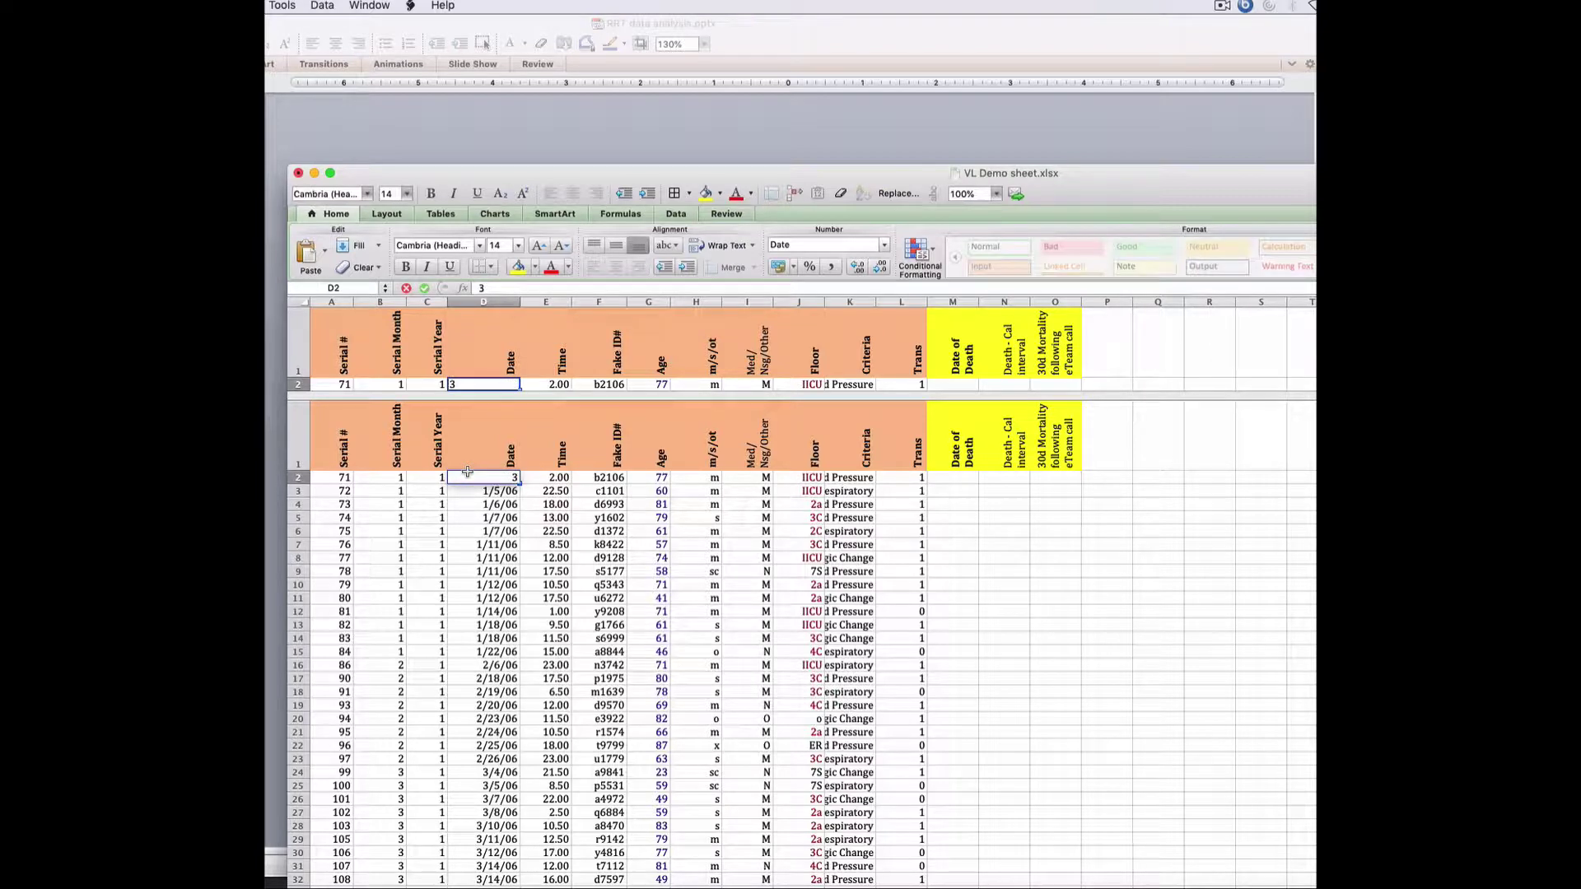
text(/14/06)
key(Return)
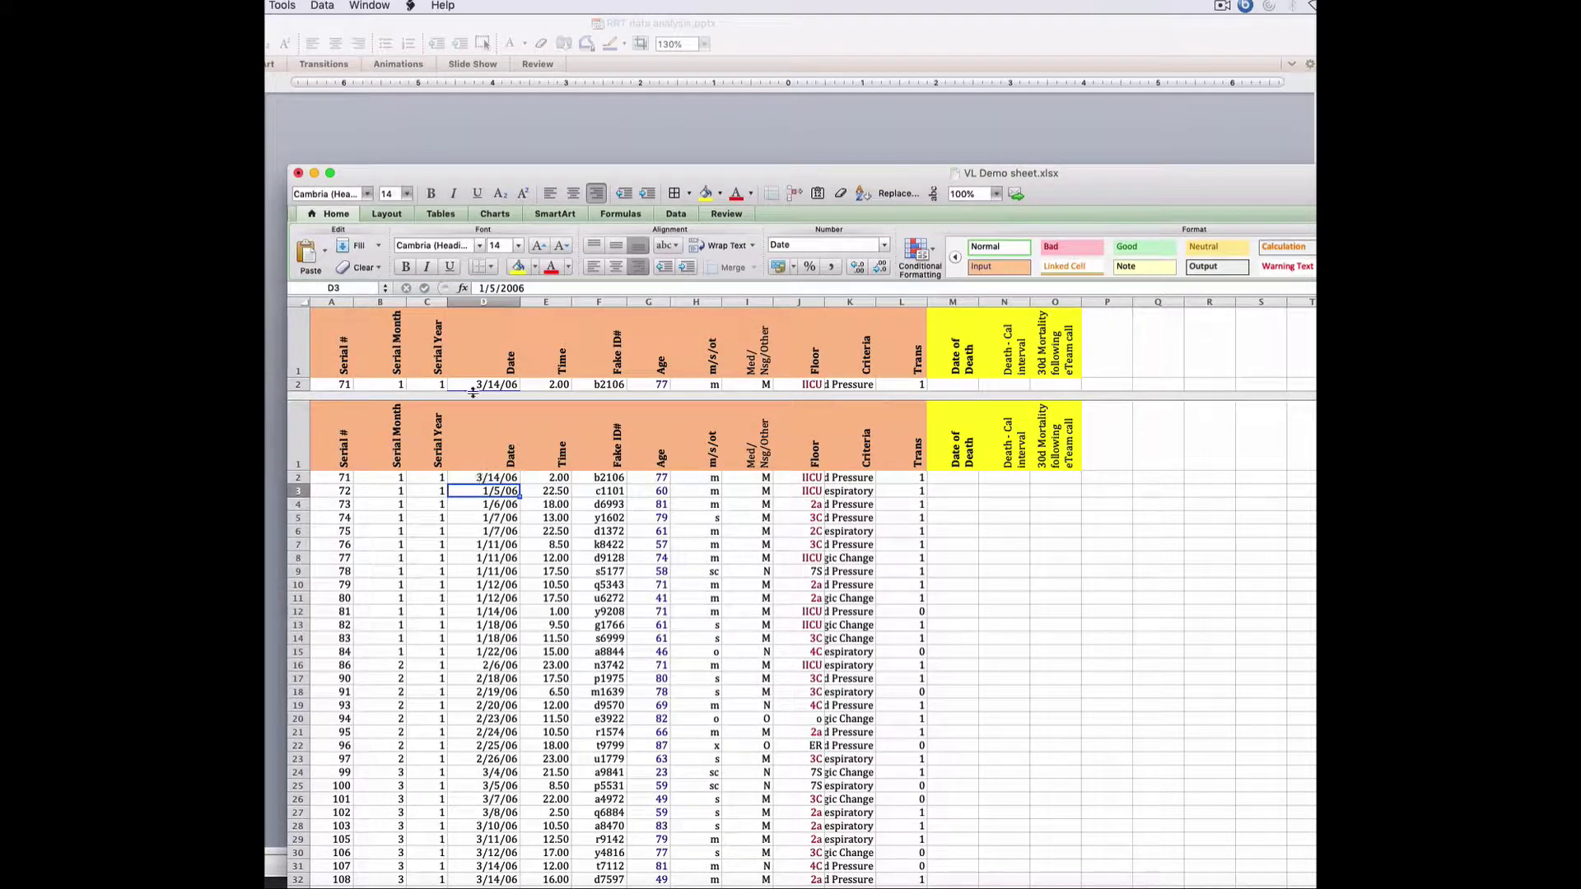
- Format the Date column D as Date with the 3/14/2001 type and put away the workbook to return to the DATES slide
click(483, 301)
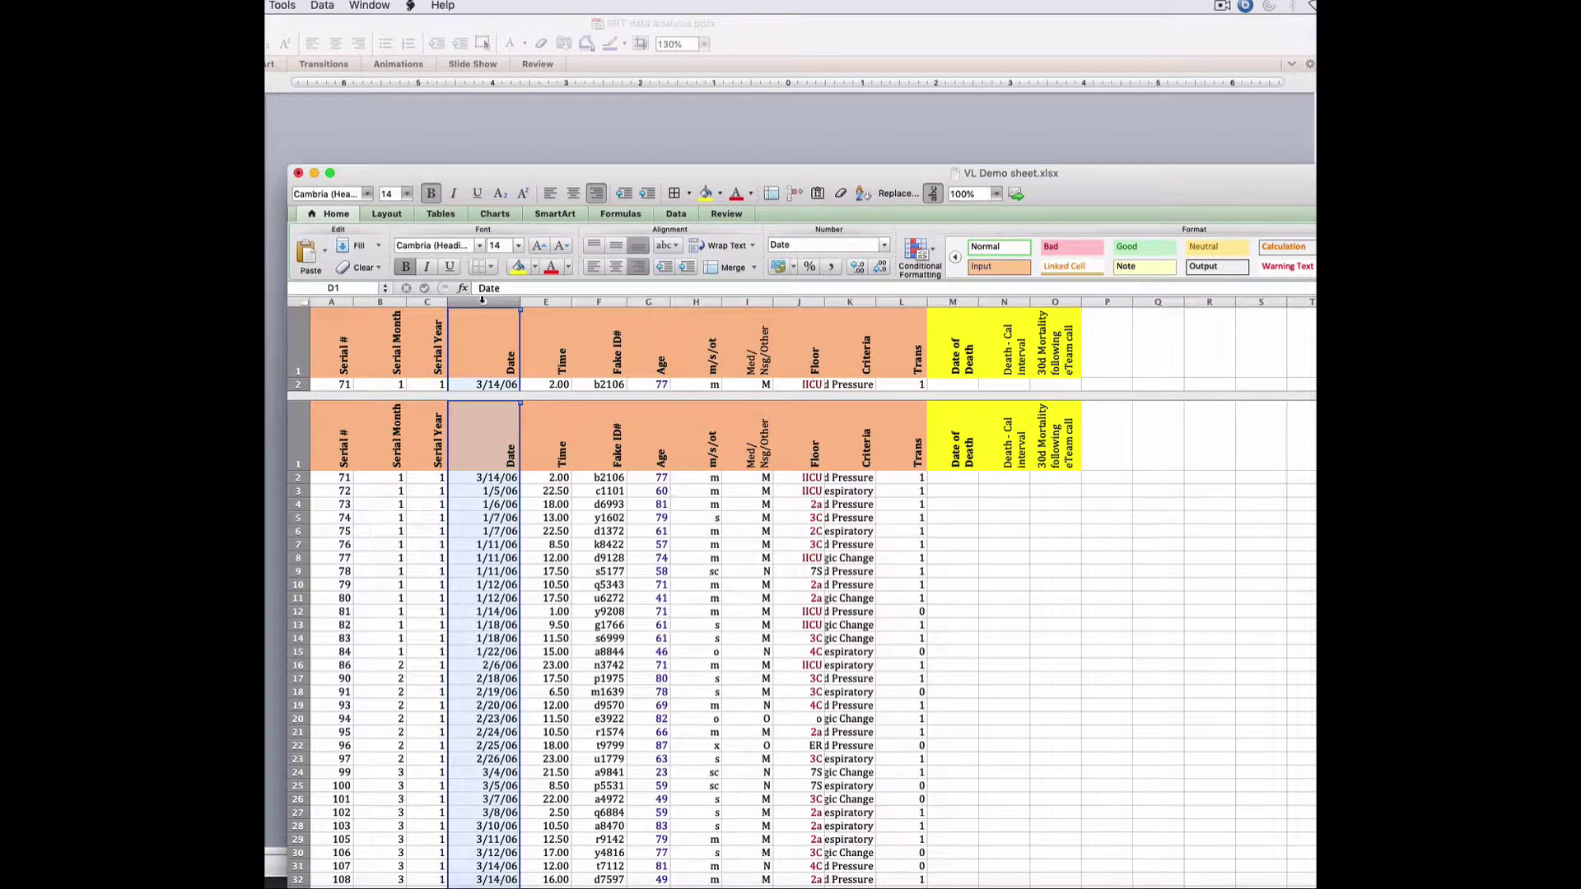
key(super+1)
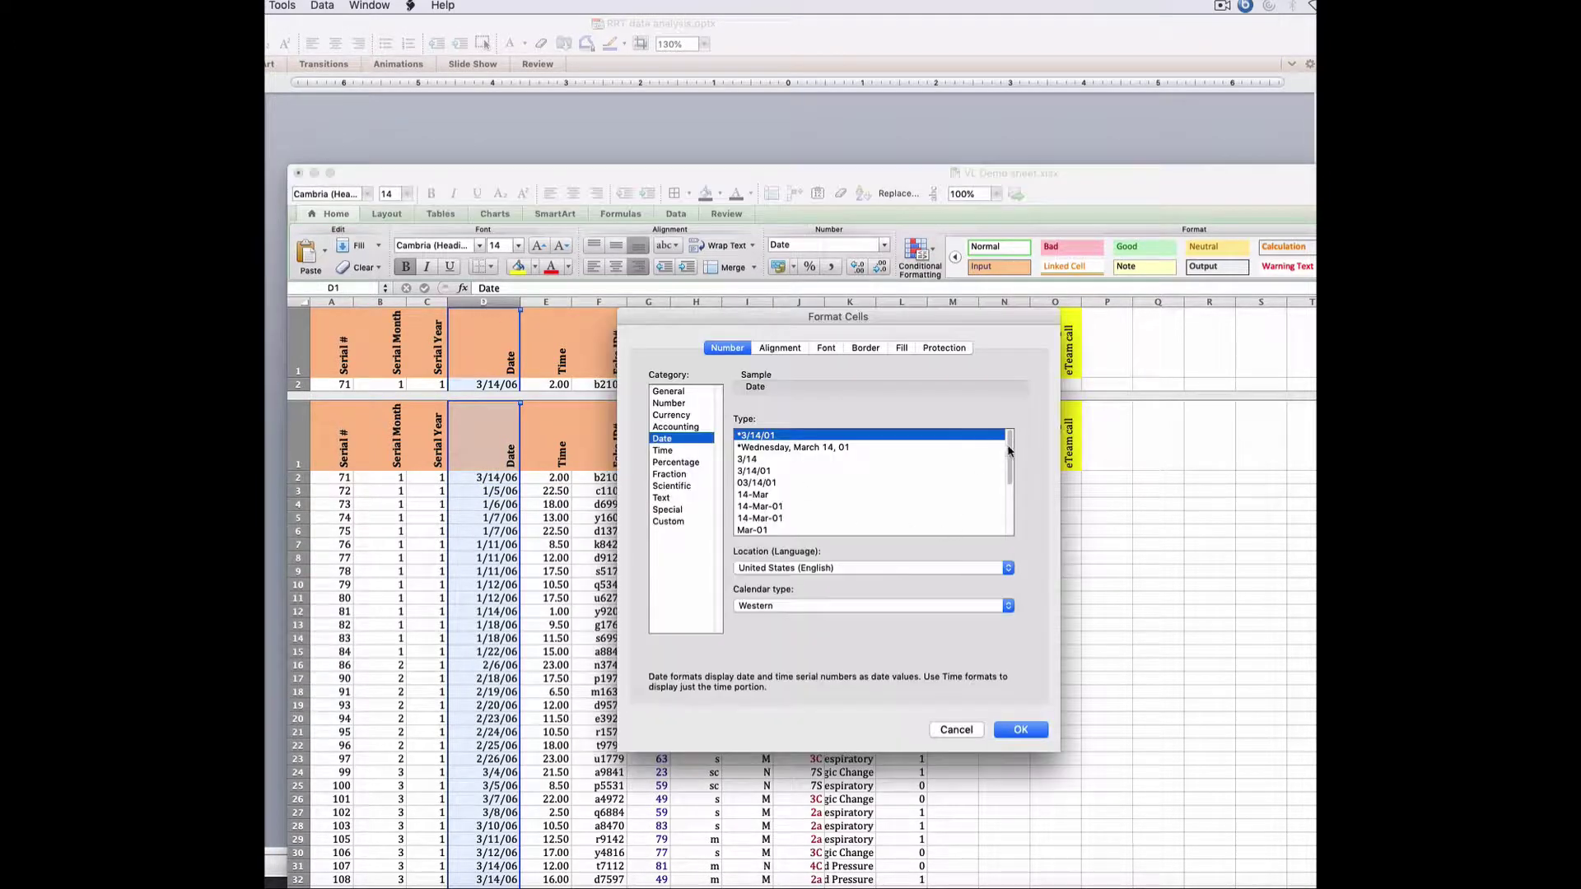
drag(1011, 450, 1004, 515)
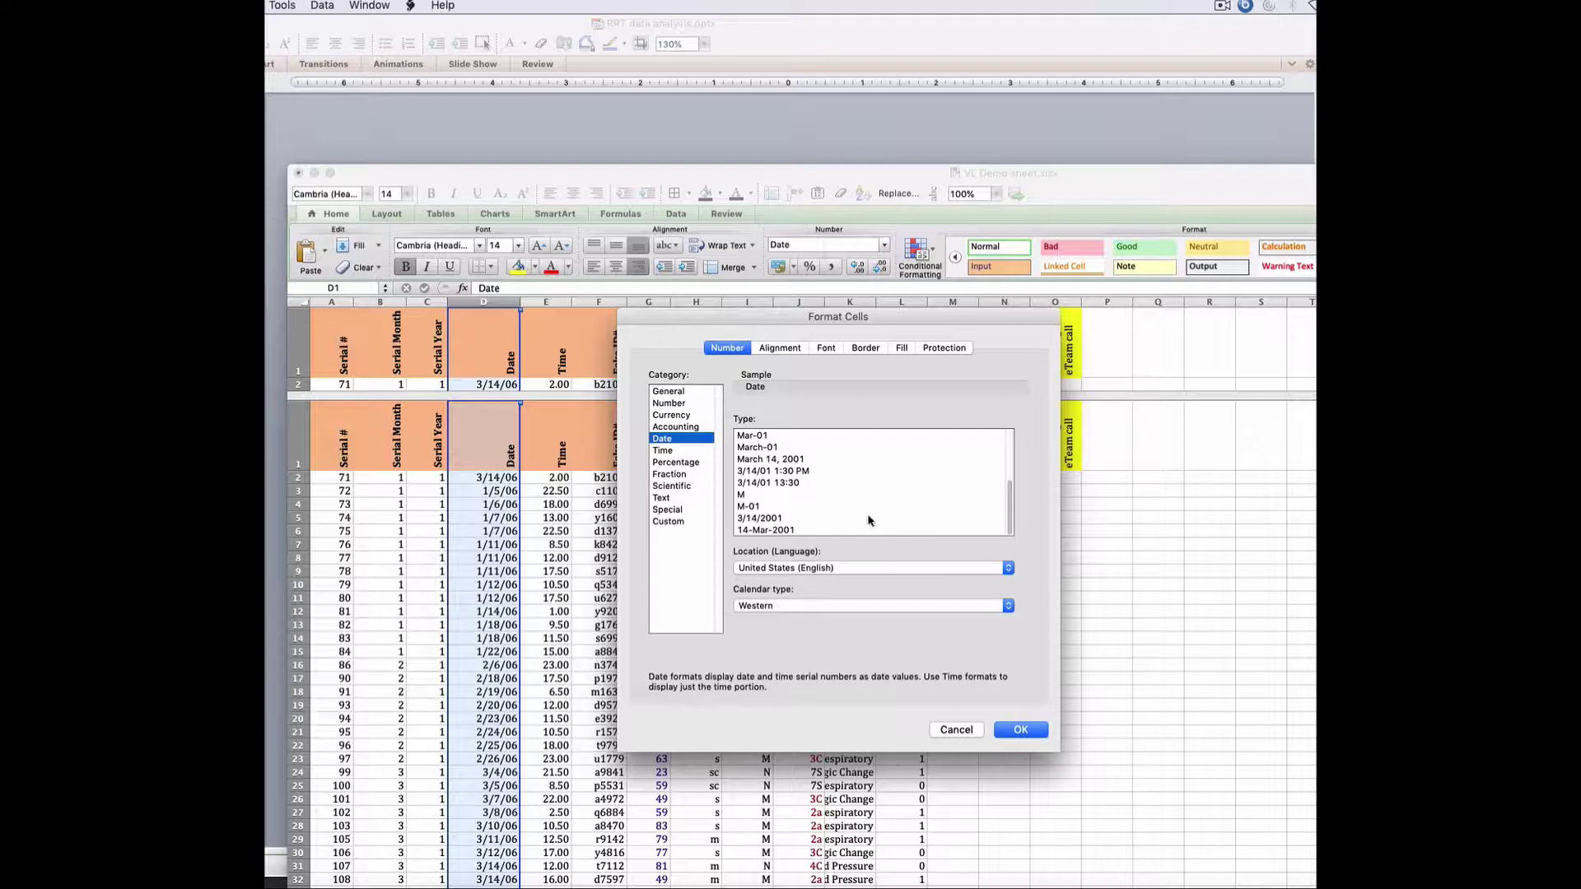
click(774, 519)
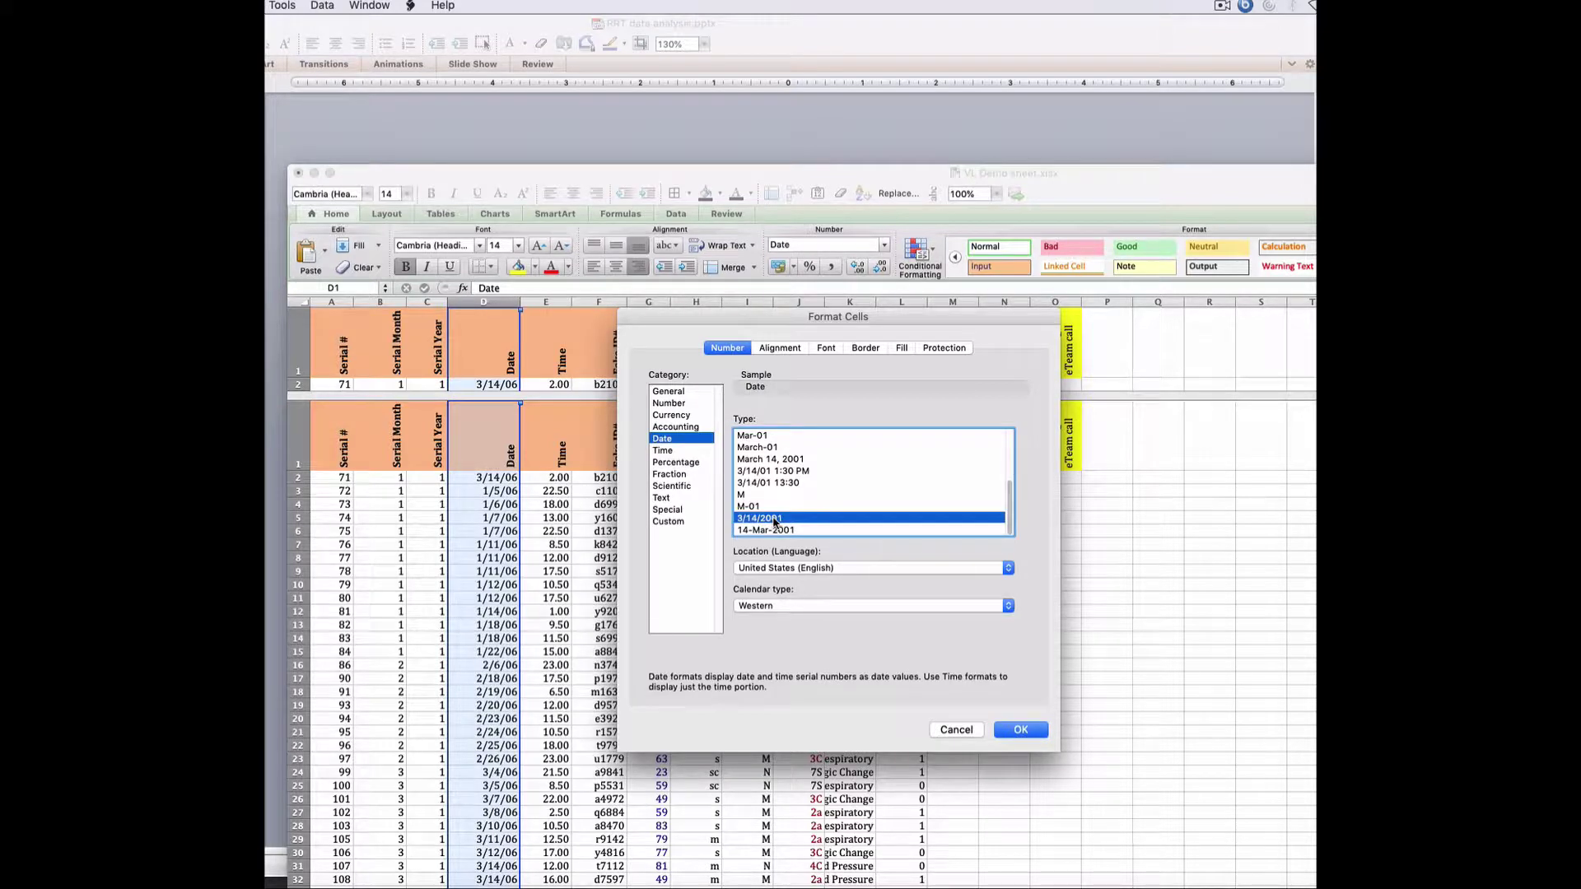
mouse_move(1010, 514)
mouse_down()
mouse_move(1011, 455)
mouse_move(1012, 531)
mouse_up()
click(1008, 728)
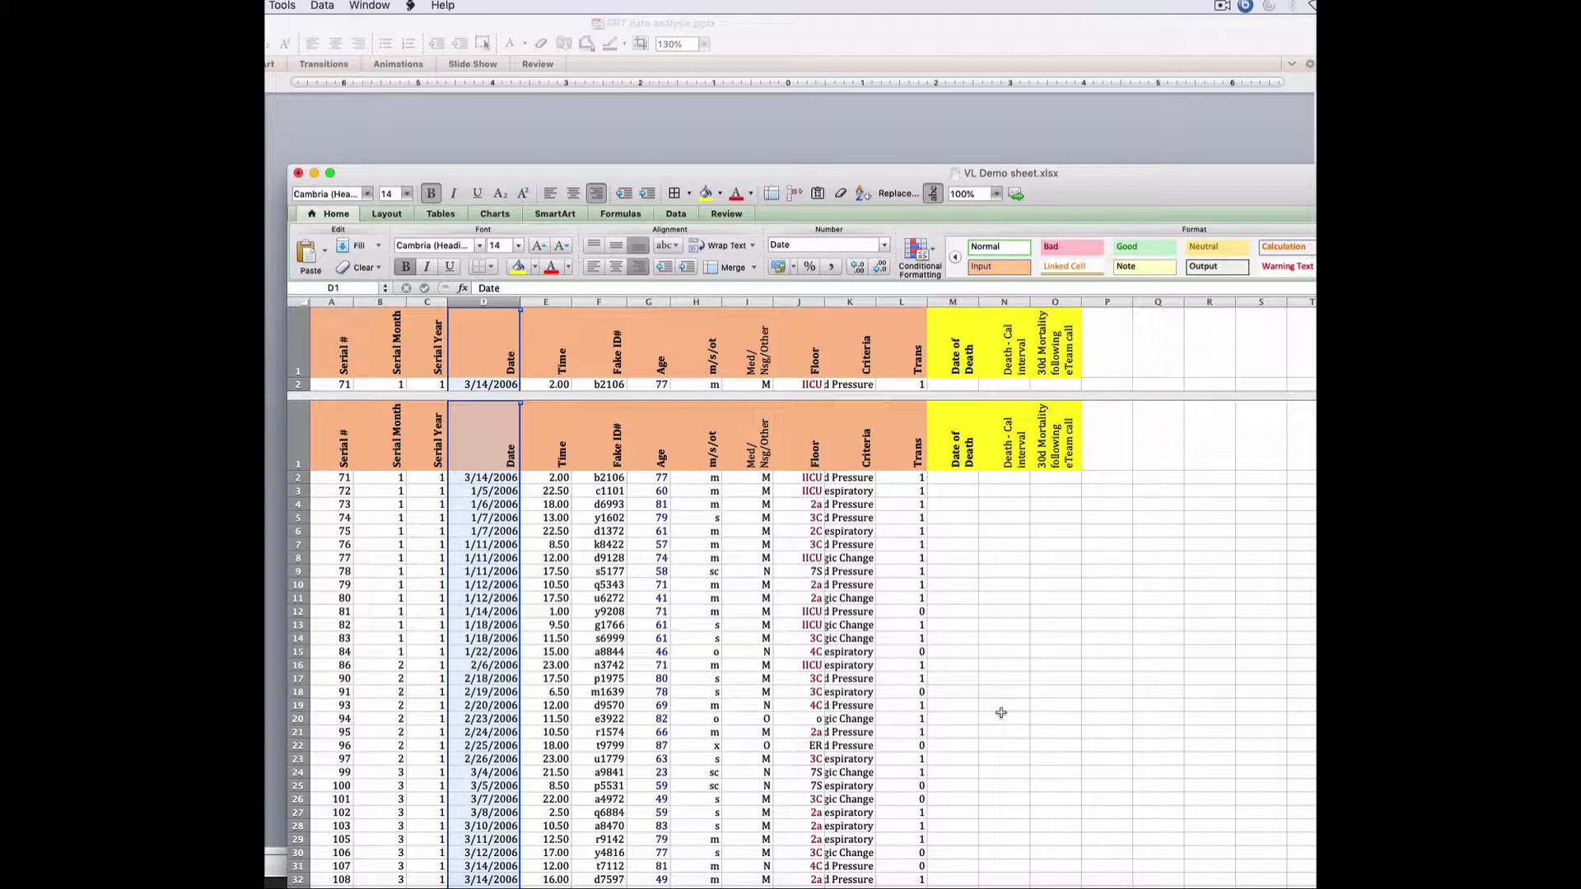
click(458, 163)
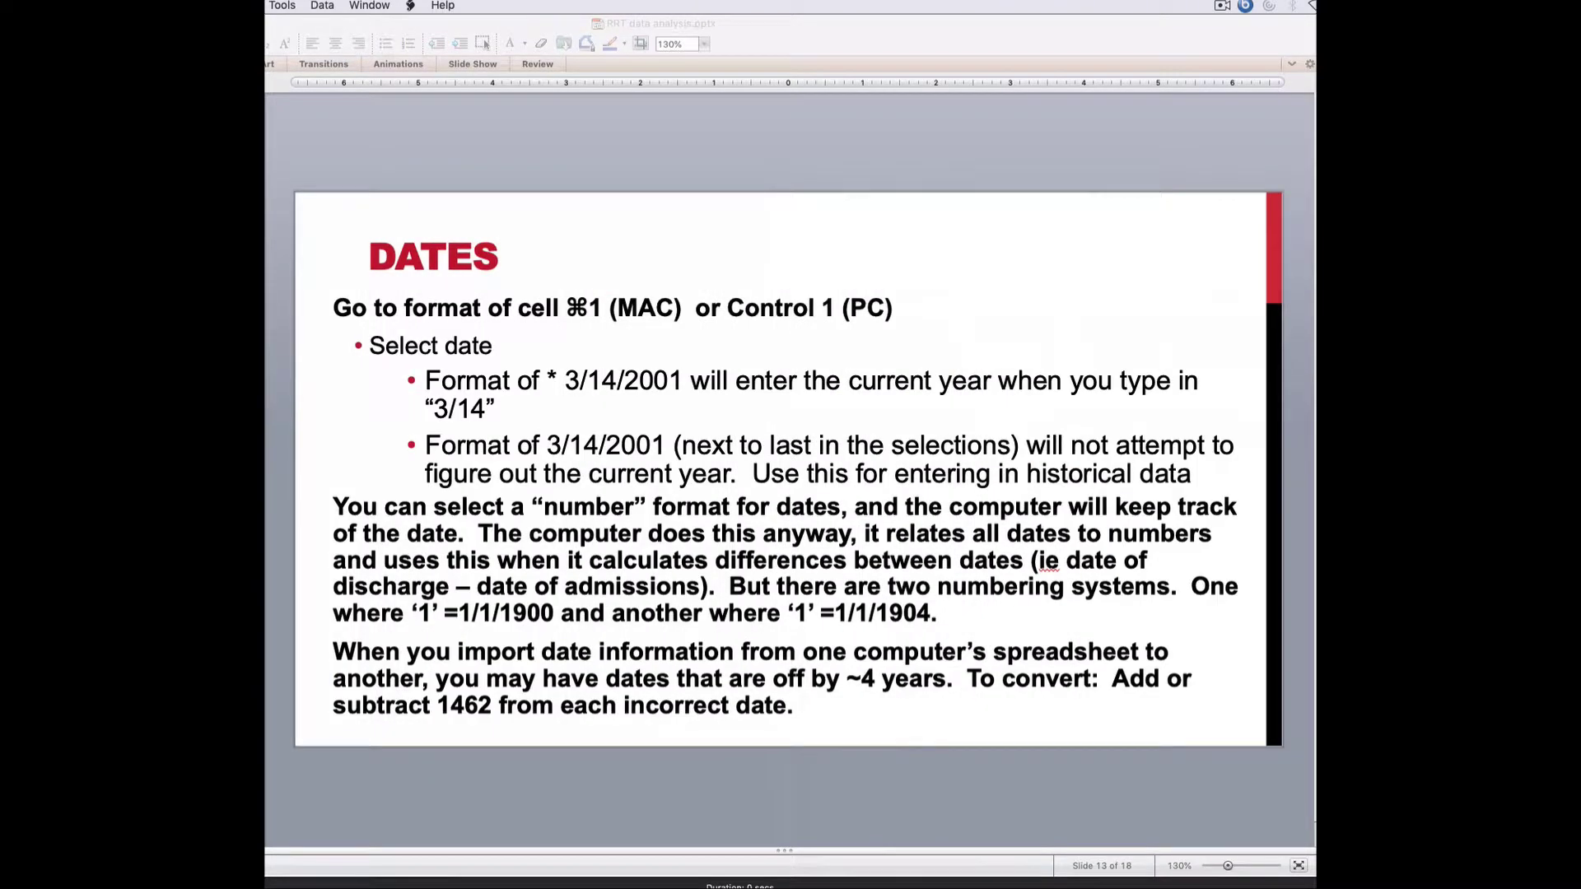
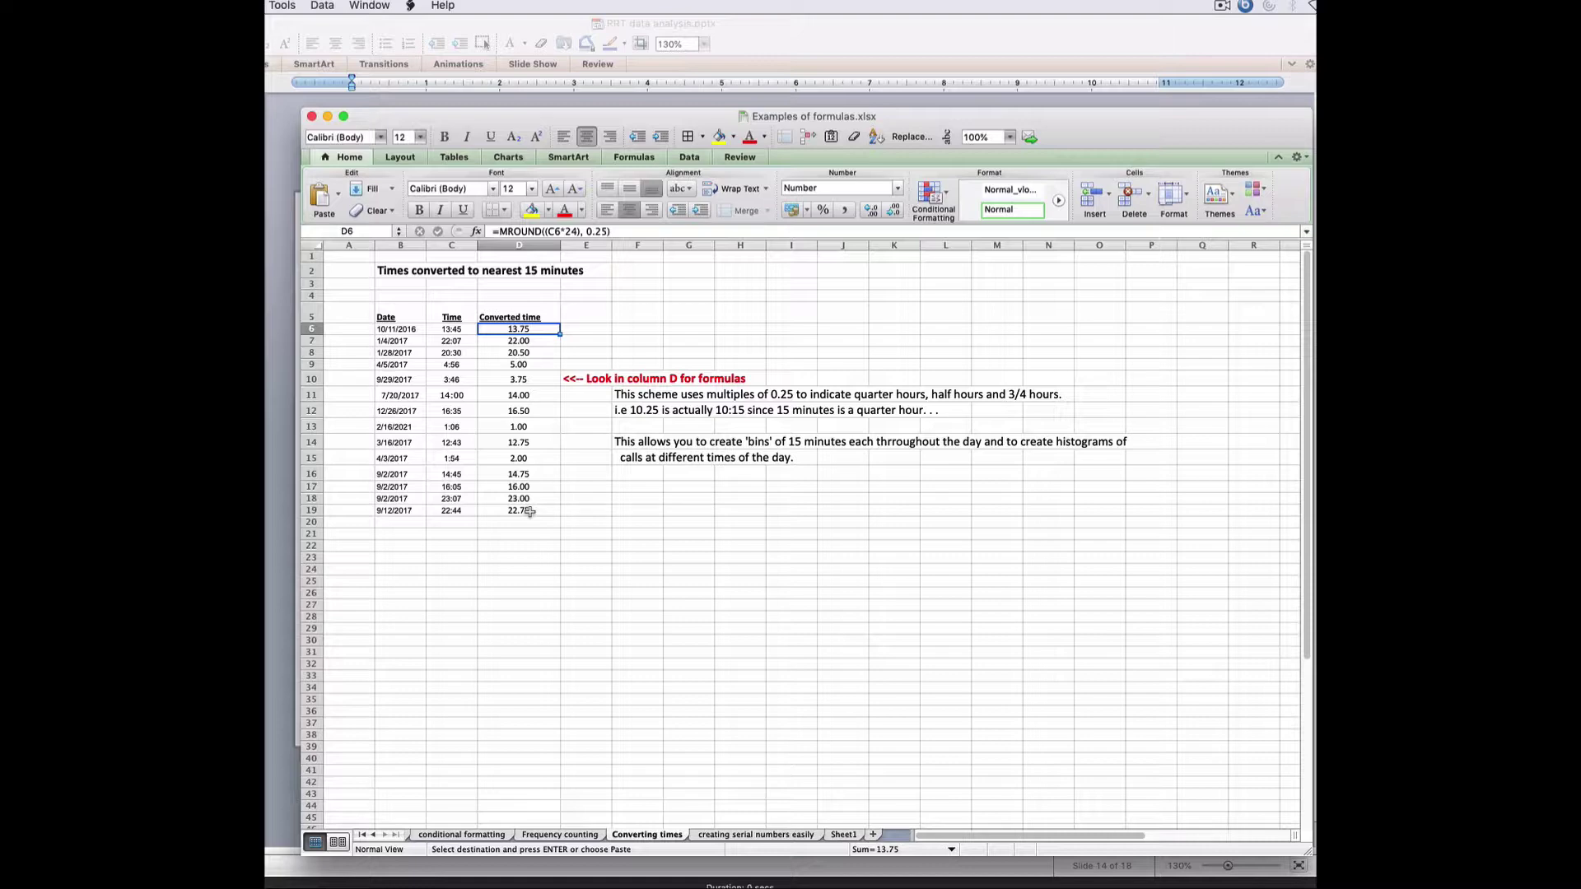
- Examine the MROUND formulas in D19 and D6 on the Converting times sheet
click(534, 511)
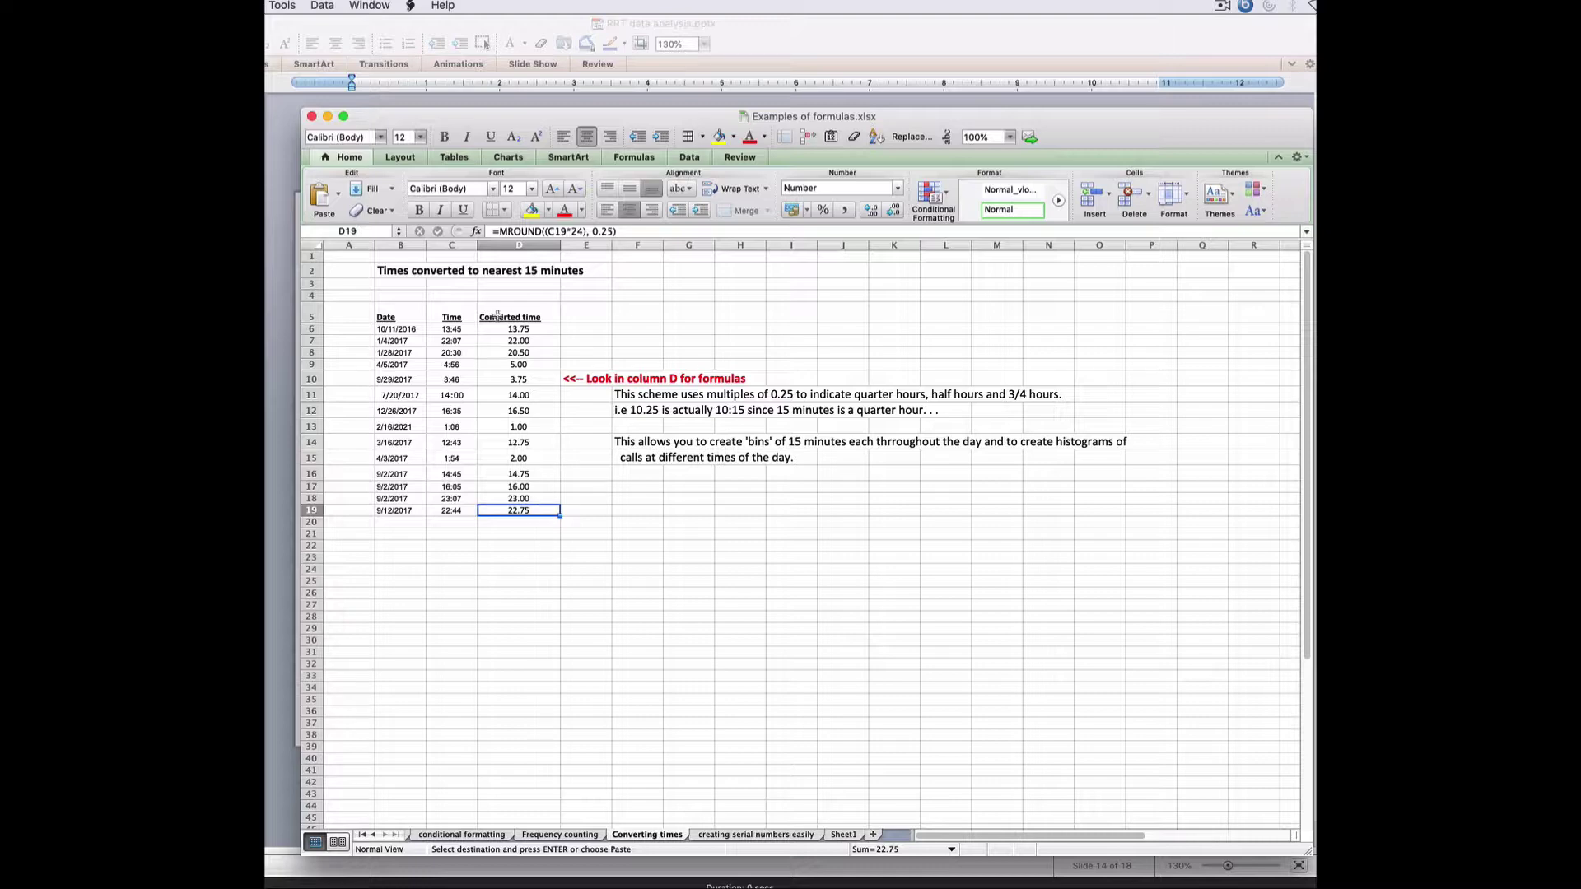
click(514, 331)
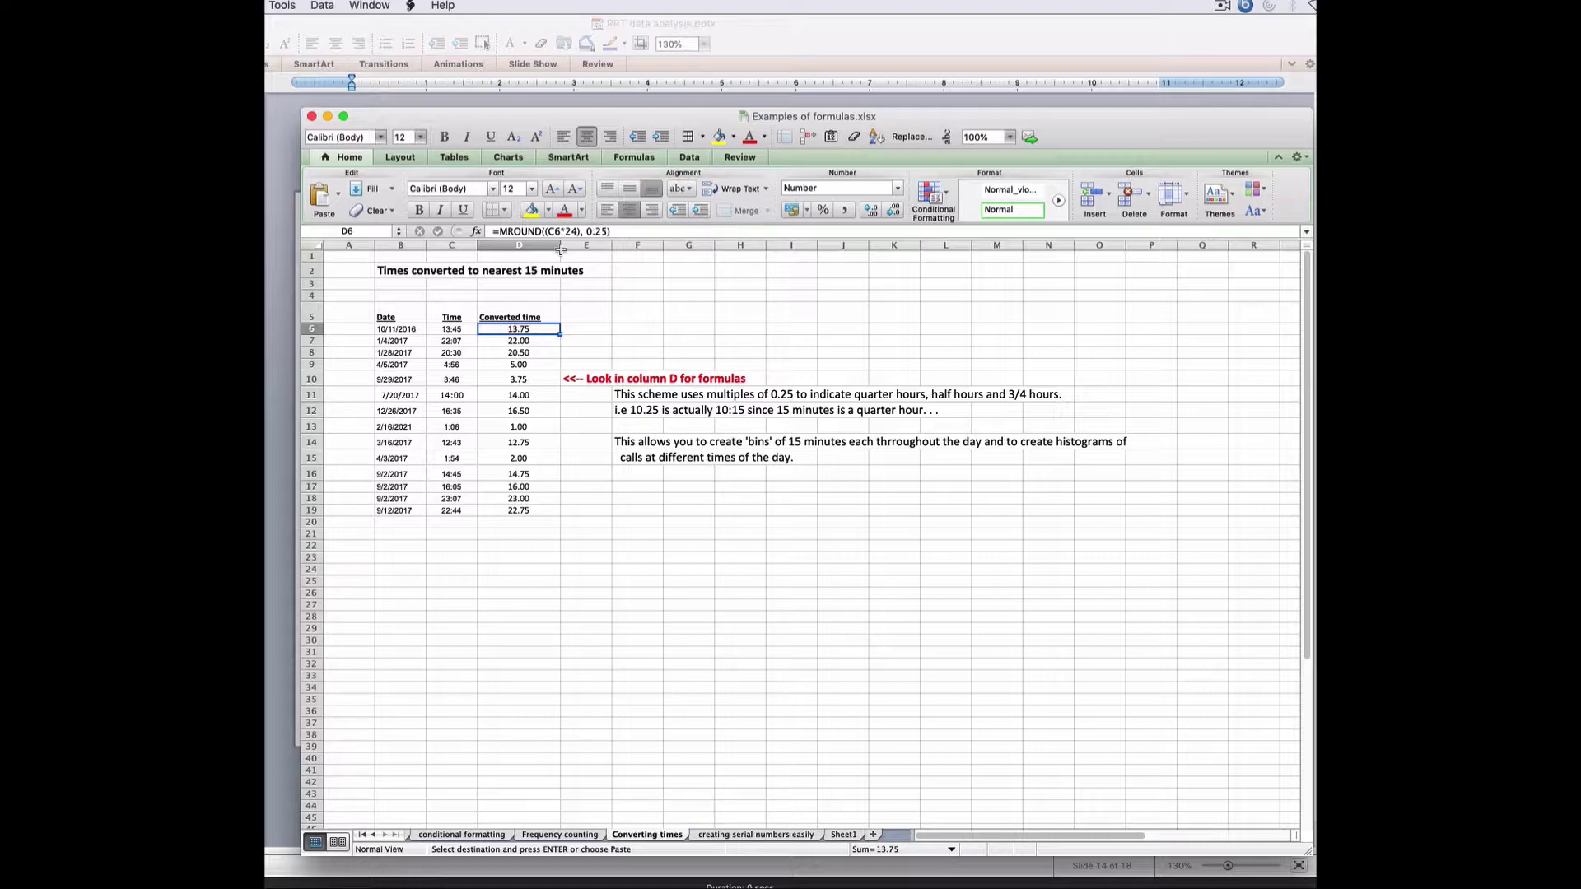
click(534, 600)
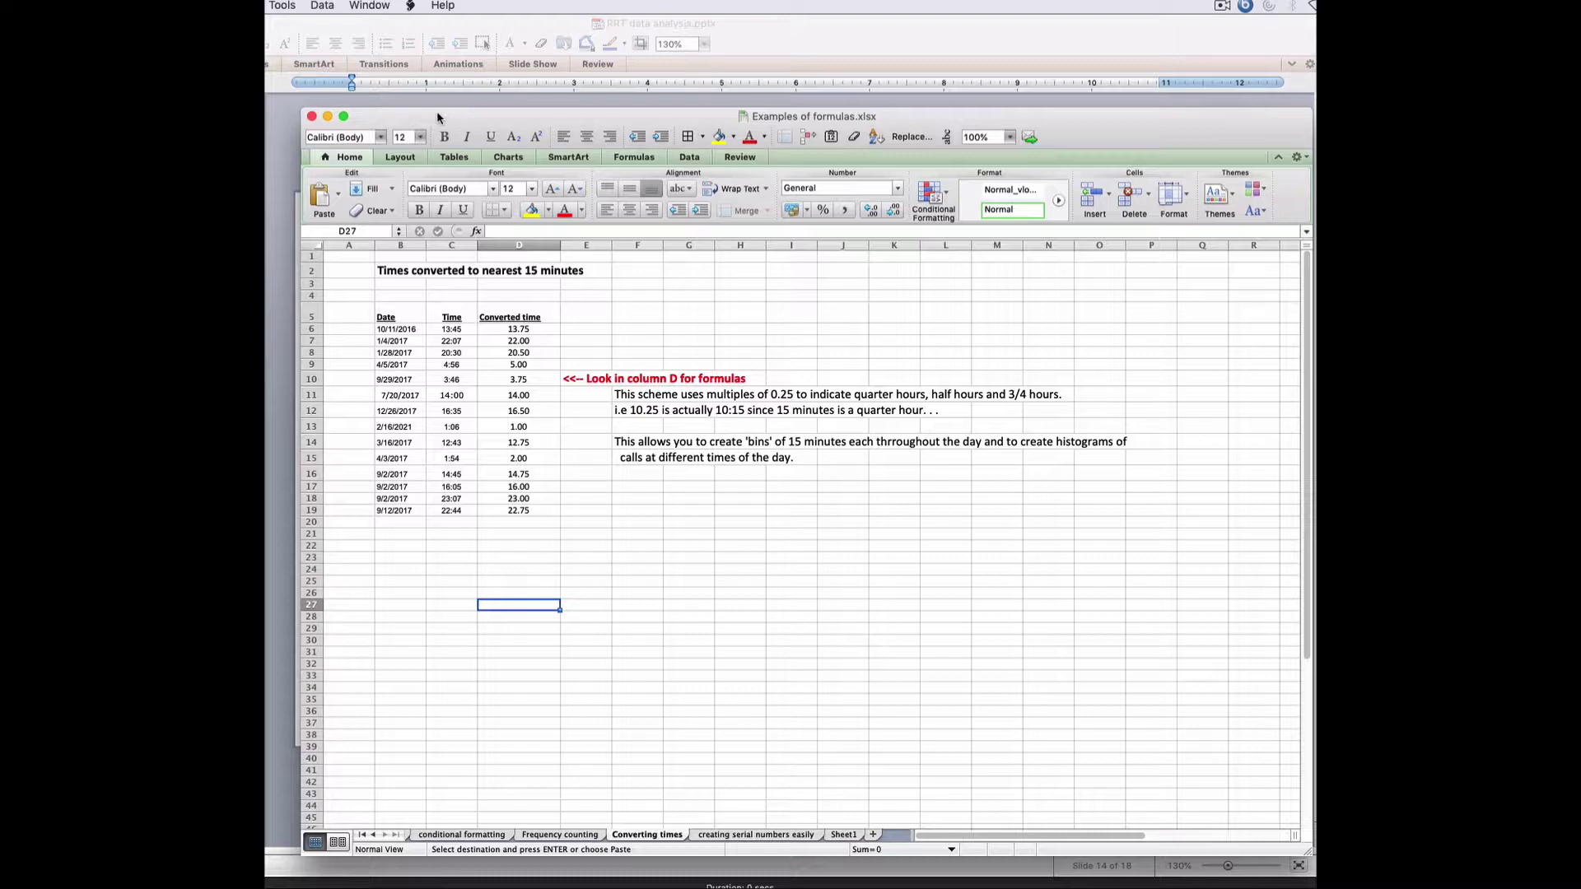
- Put away the Examples of formulas workbook and advance the RRT data analysis.pptx presentation to the V-LOOKUP slide
key(super+m)
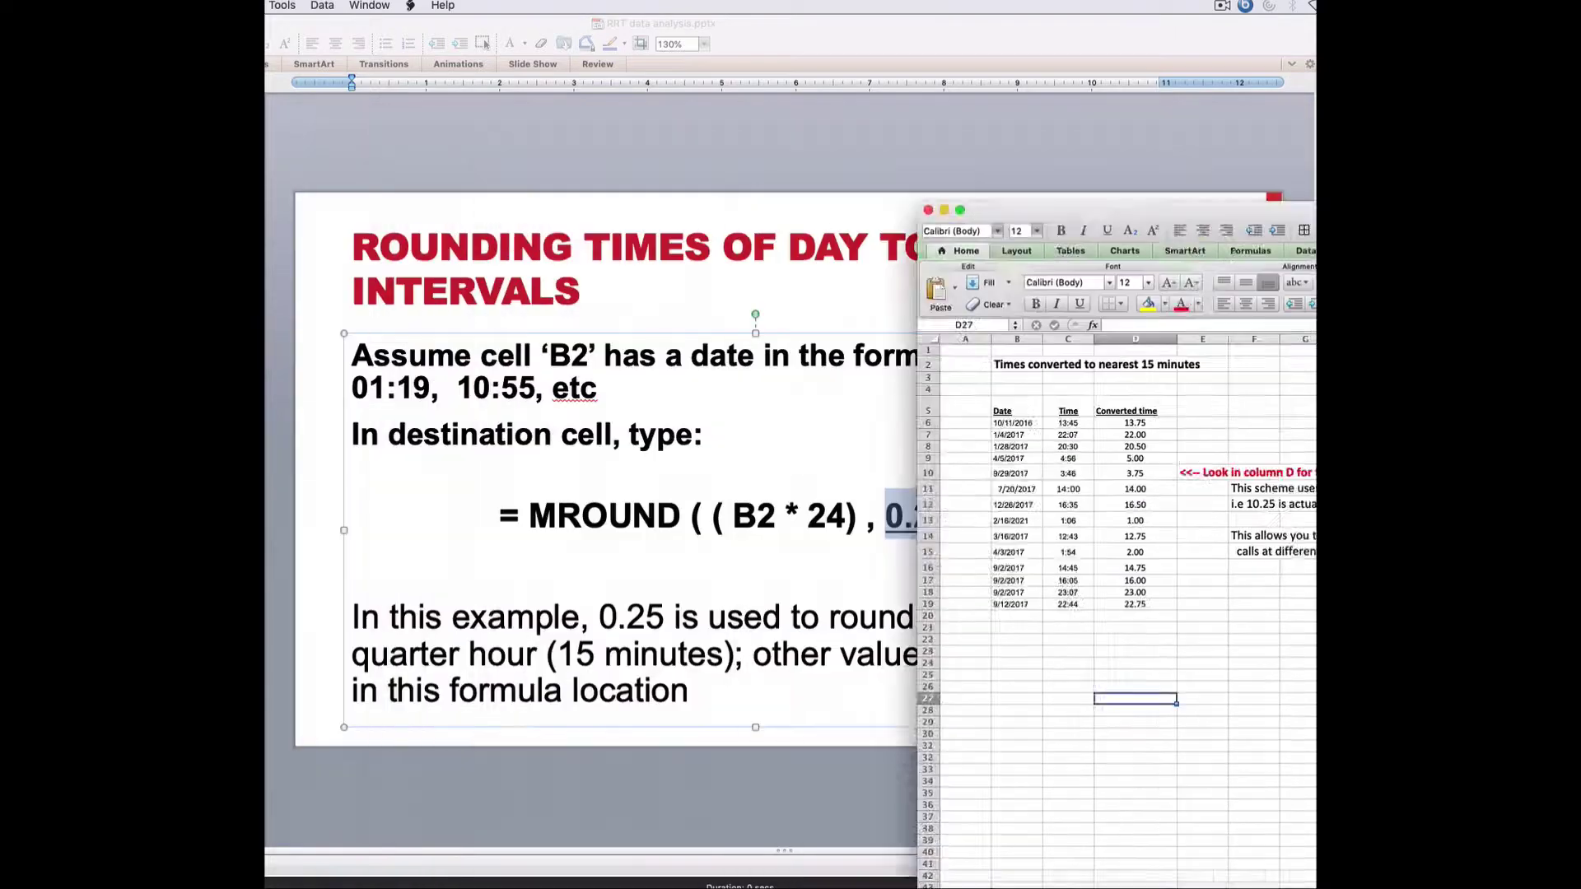
key(super+Tab)
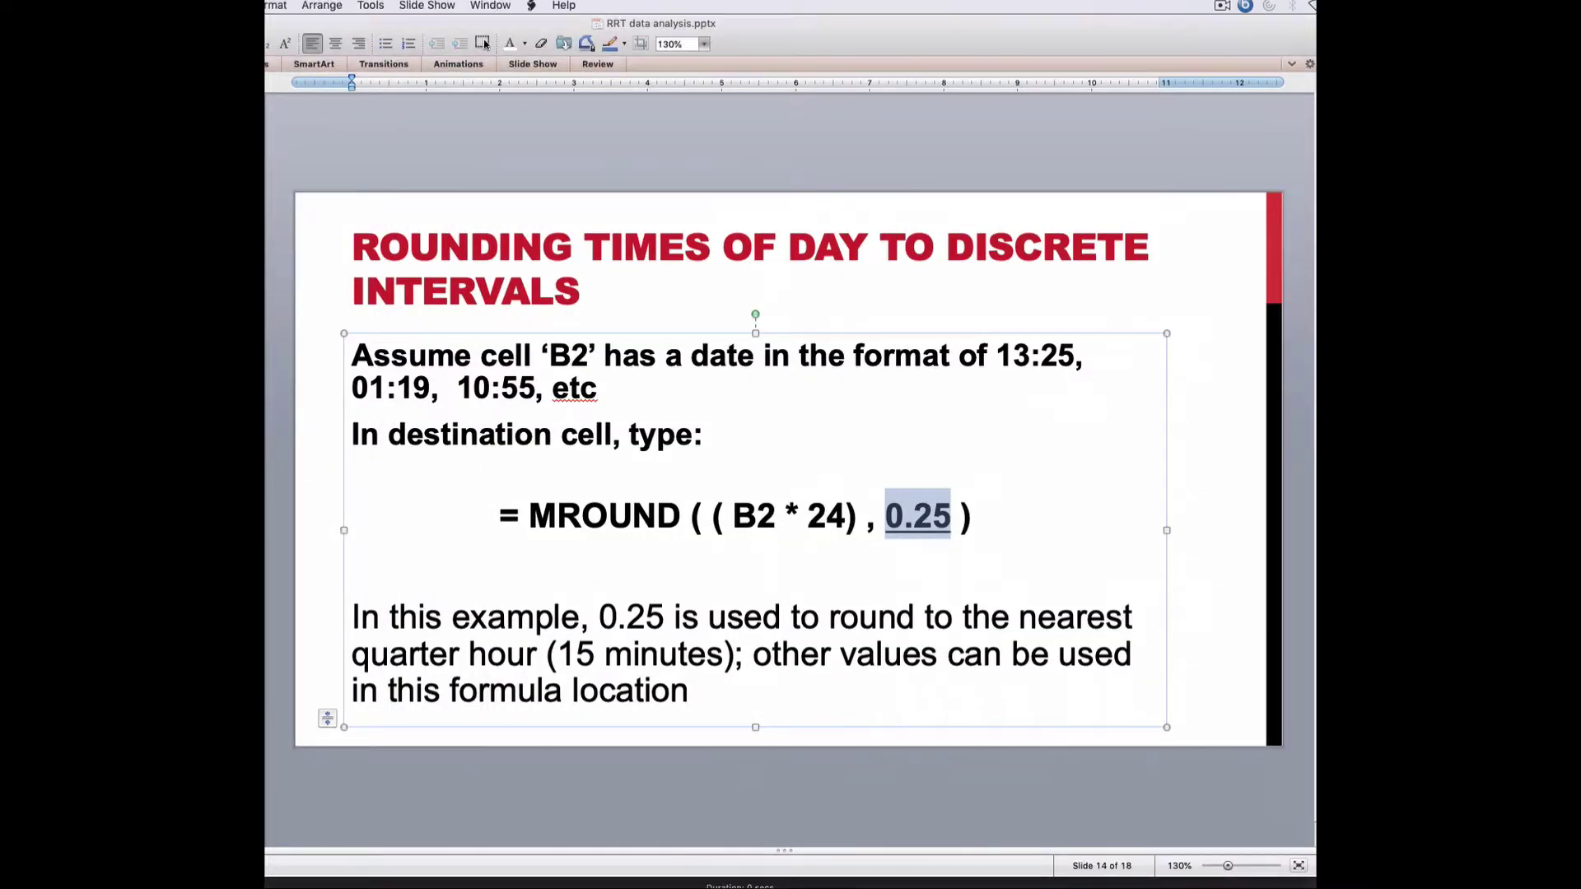
key(Page_Down)
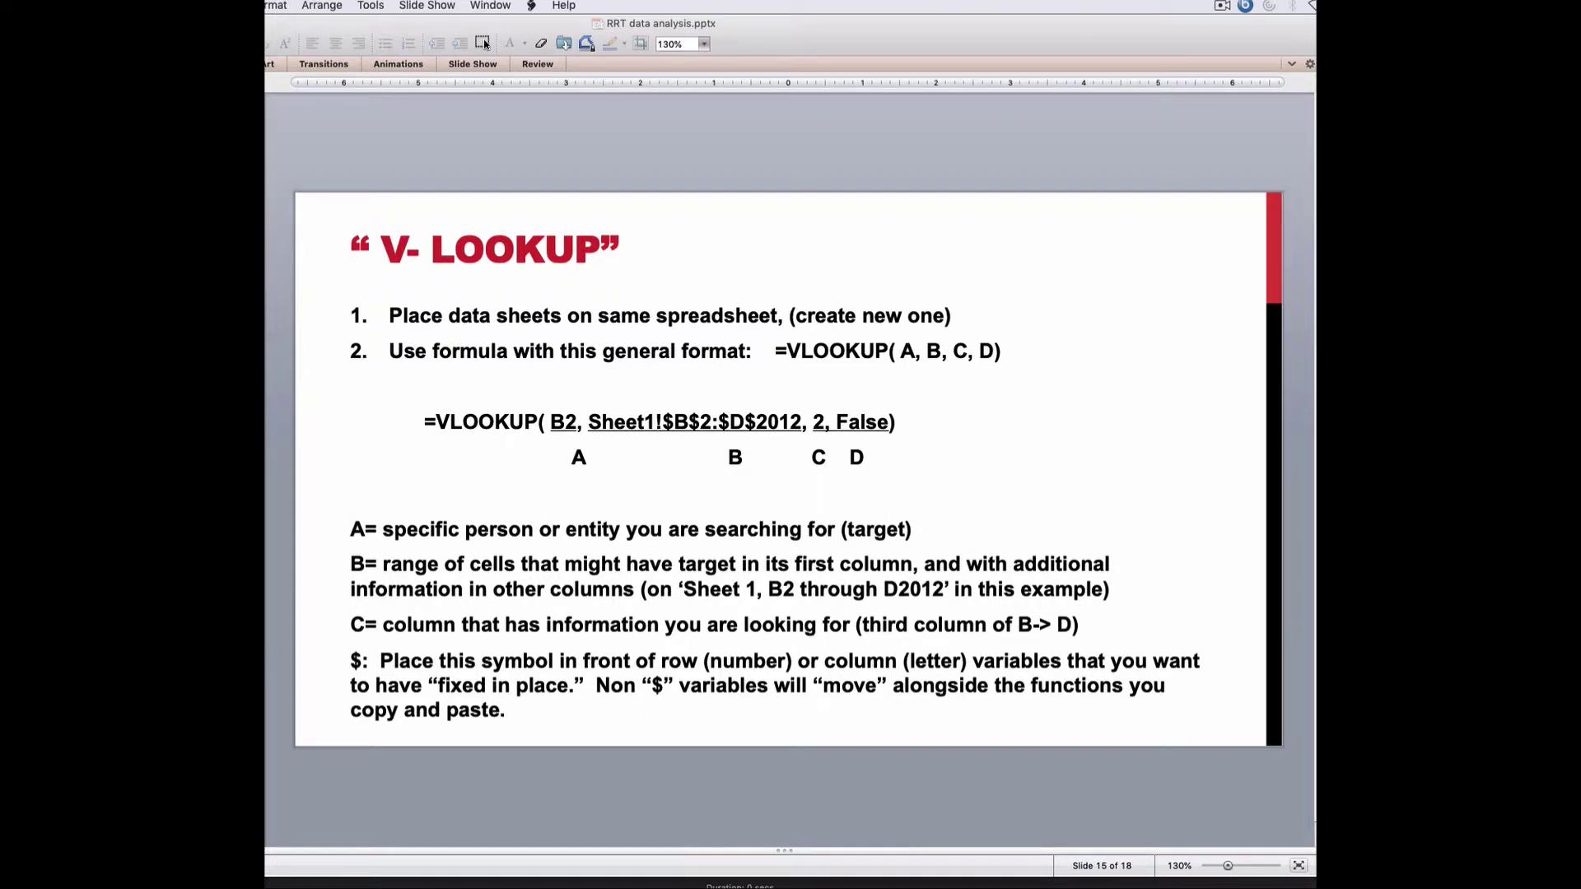
- Switch to VL Demo sheet.xlsx, then shrink and reposition its window so the whole workbook fits on screen
key(super+Tab)
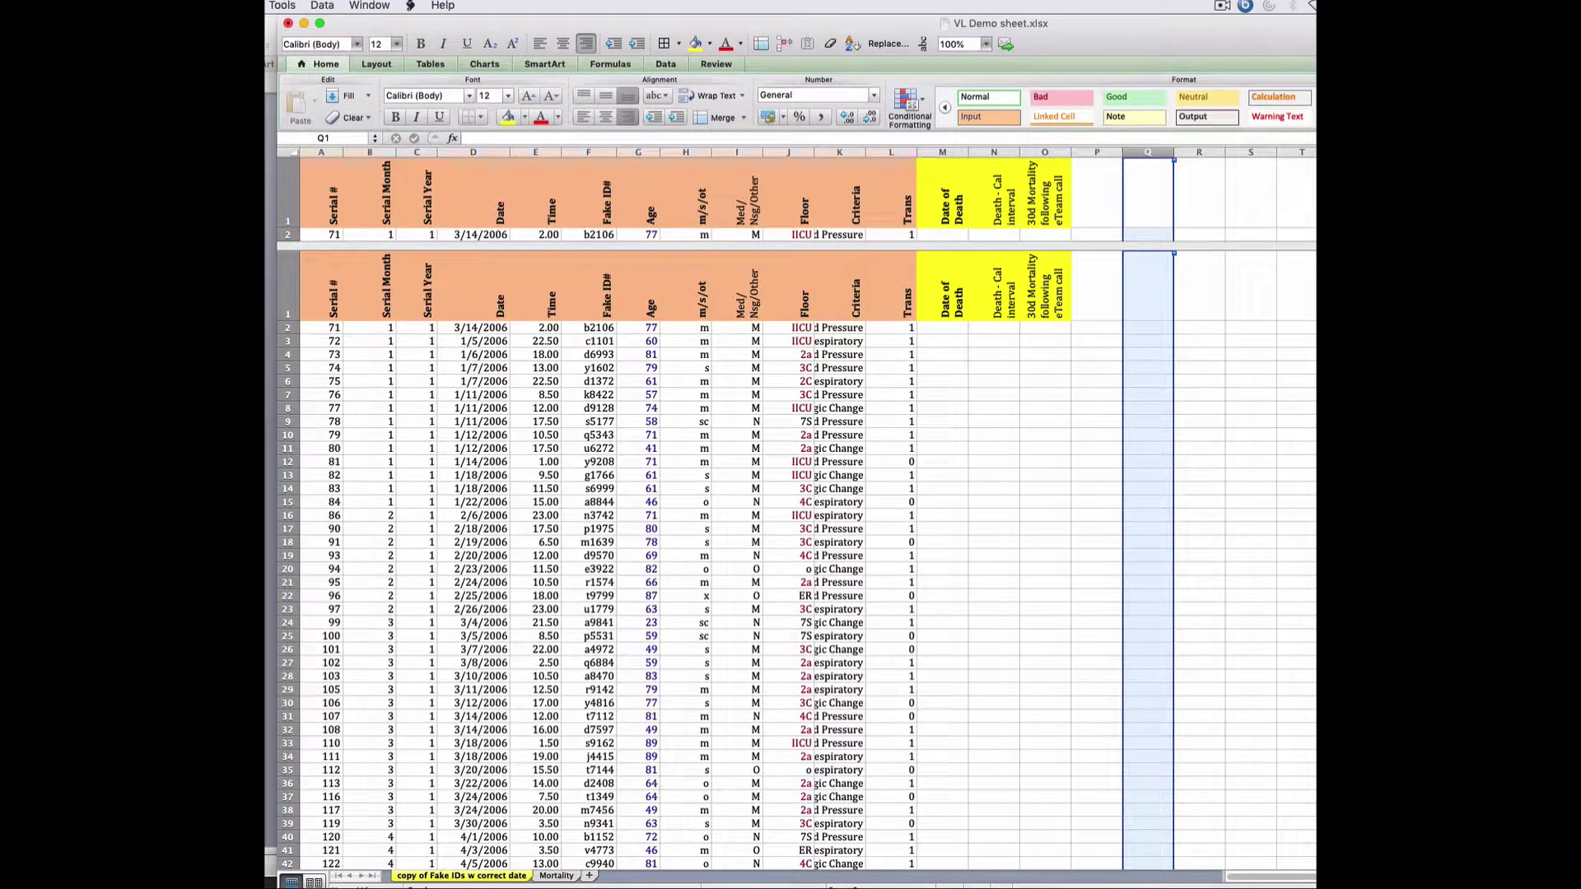
drag(1253, 819, 1275, 747)
drag(1052, 33, 1049, 51)
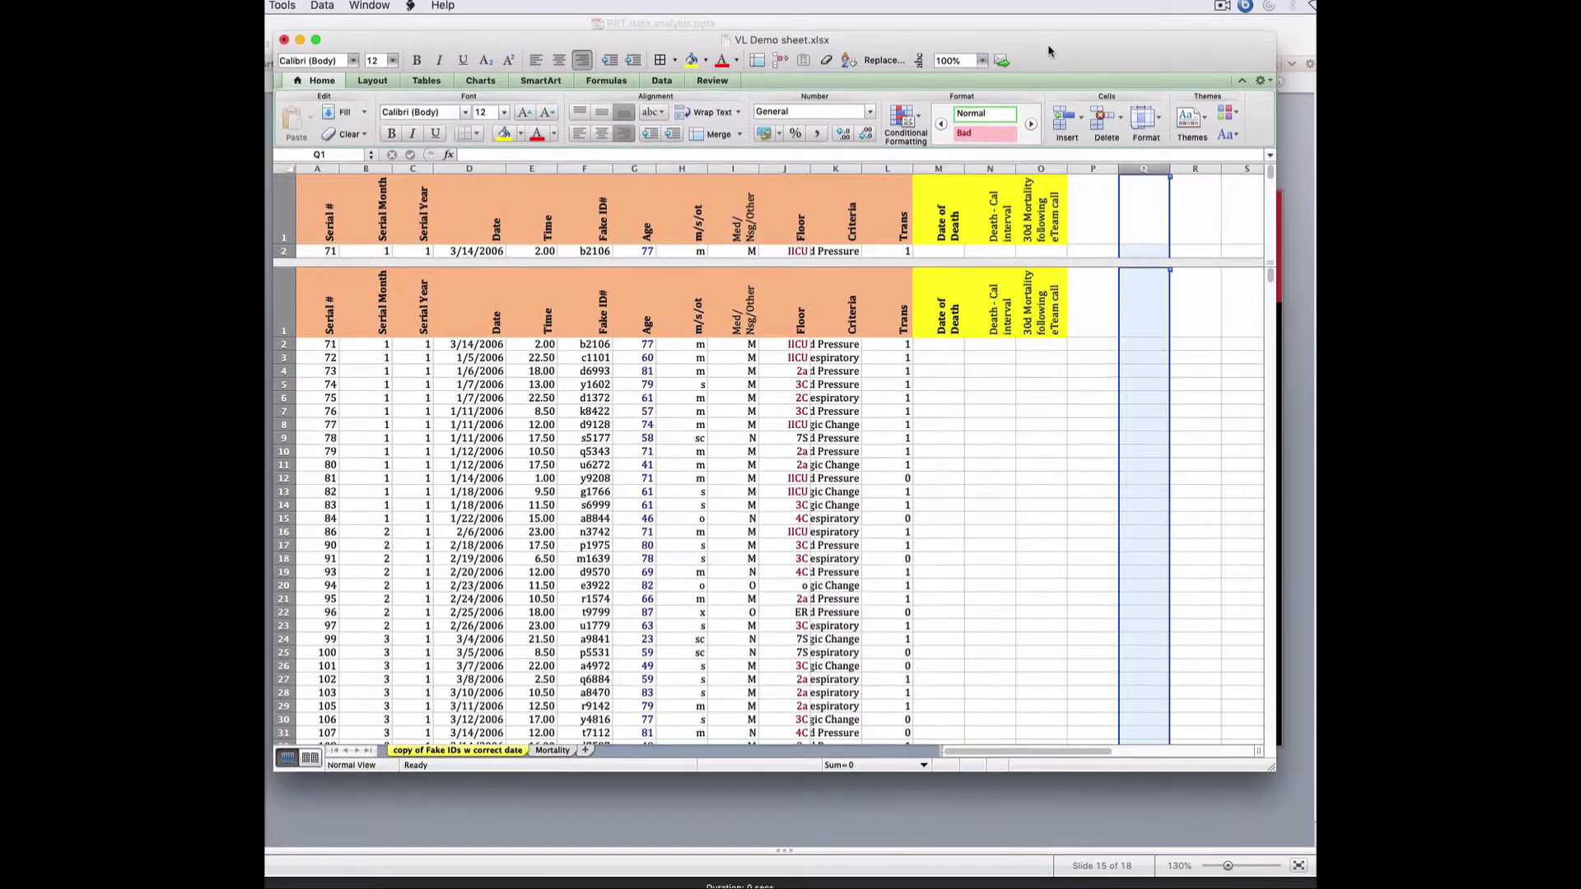
drag(1270, 769, 1250, 753)
drag(885, 46, 893, 69)
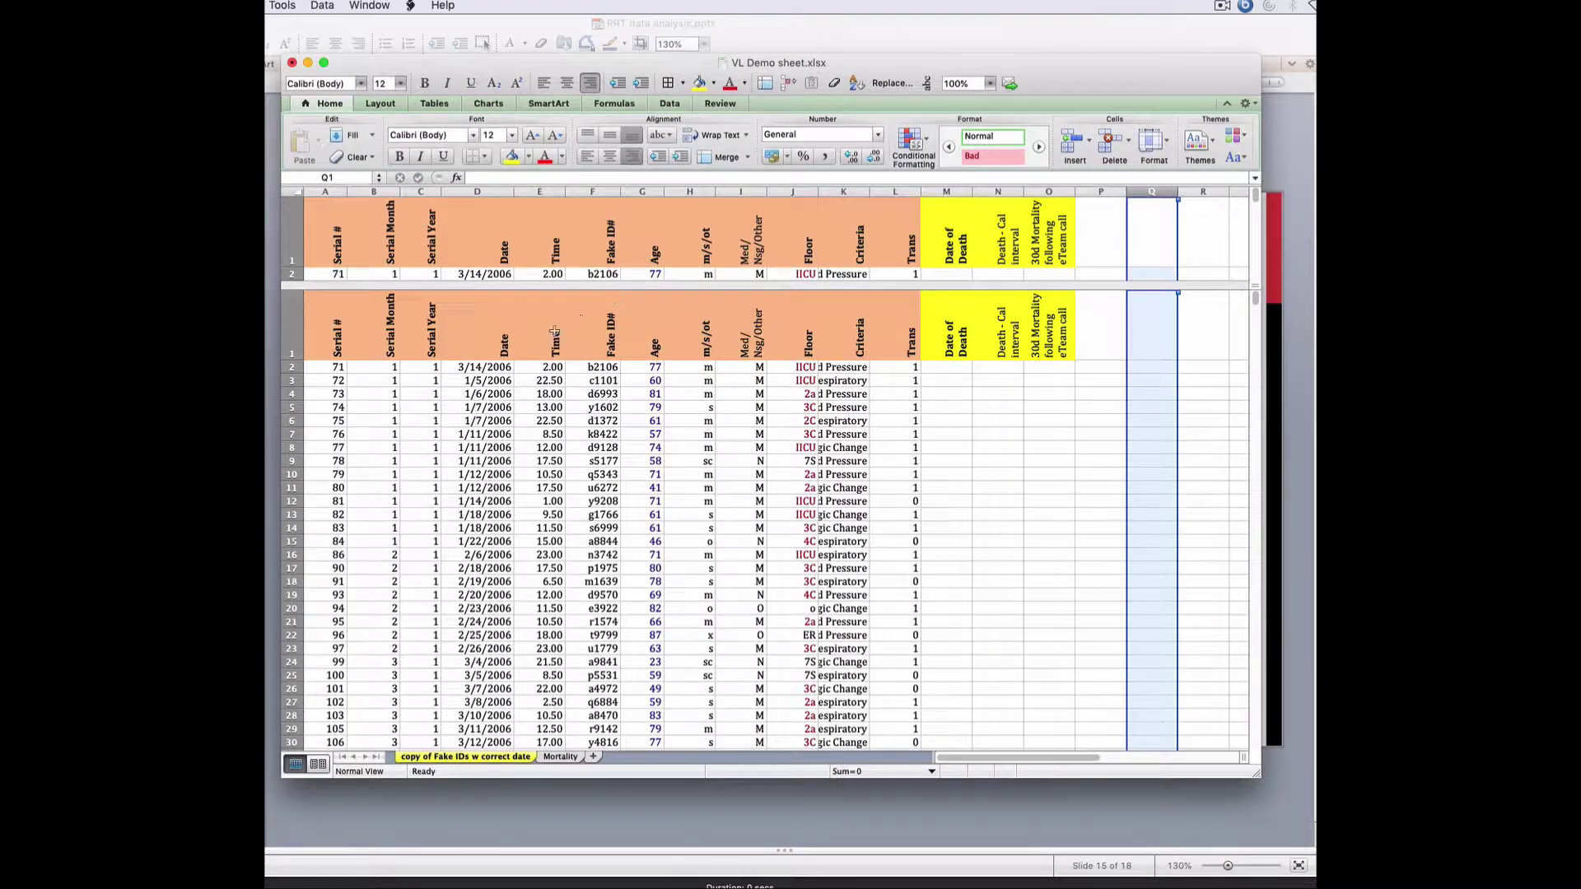
- Examine the Fake ID# column F, including its header and the first IDs in F2:F5
click(602, 250)
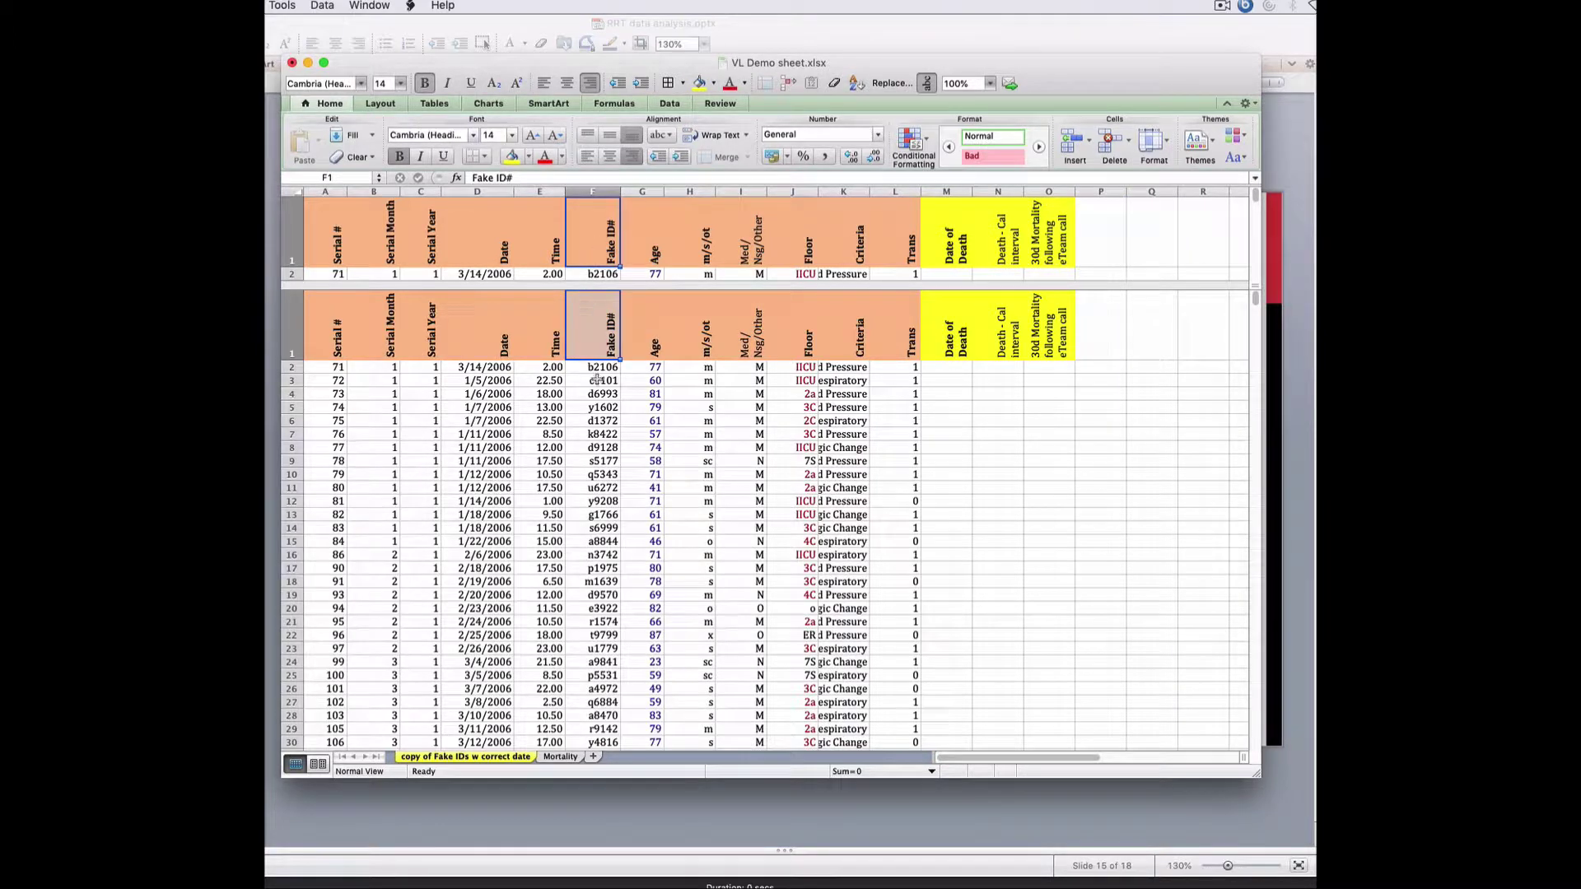
drag(593, 369, 592, 407)
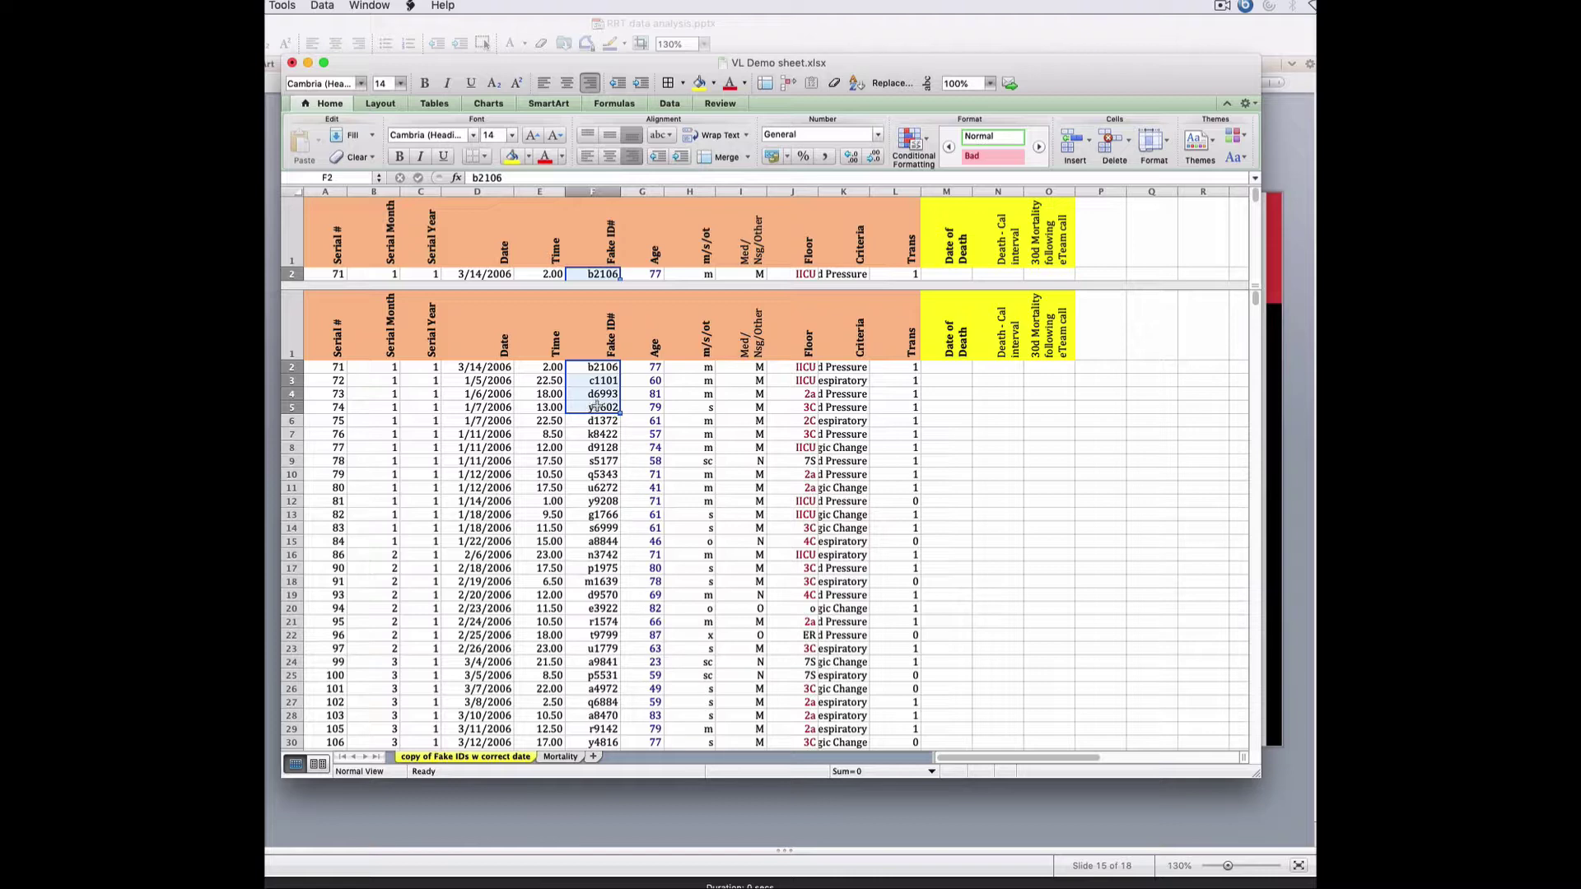
click(598, 383)
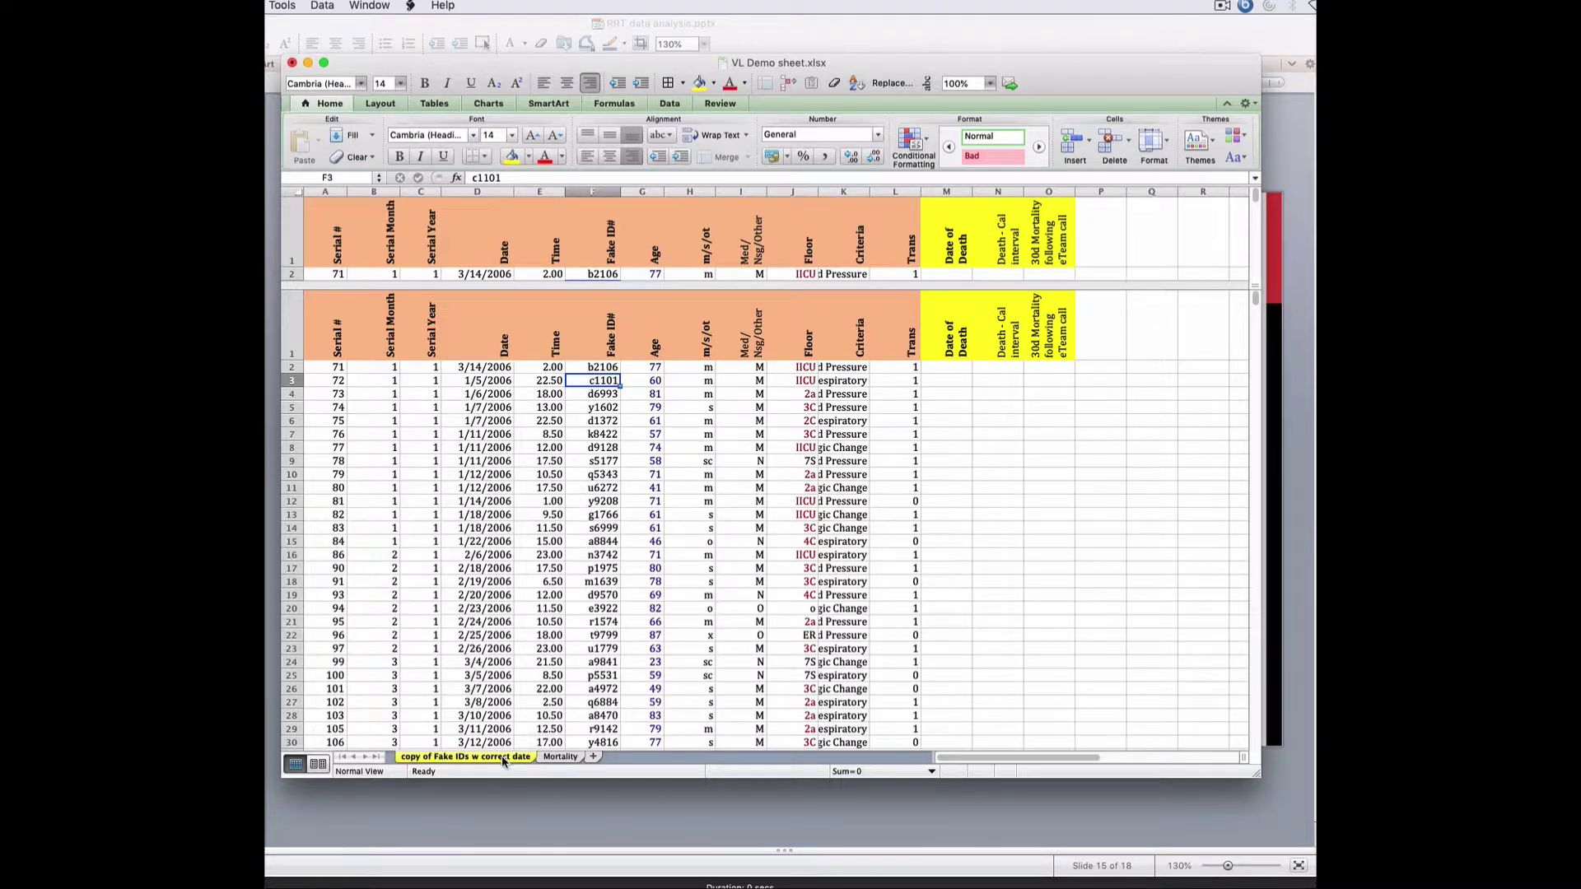
- Open the Mortality sheet and examine its ID#, Date of death and Name columns
click(564, 757)
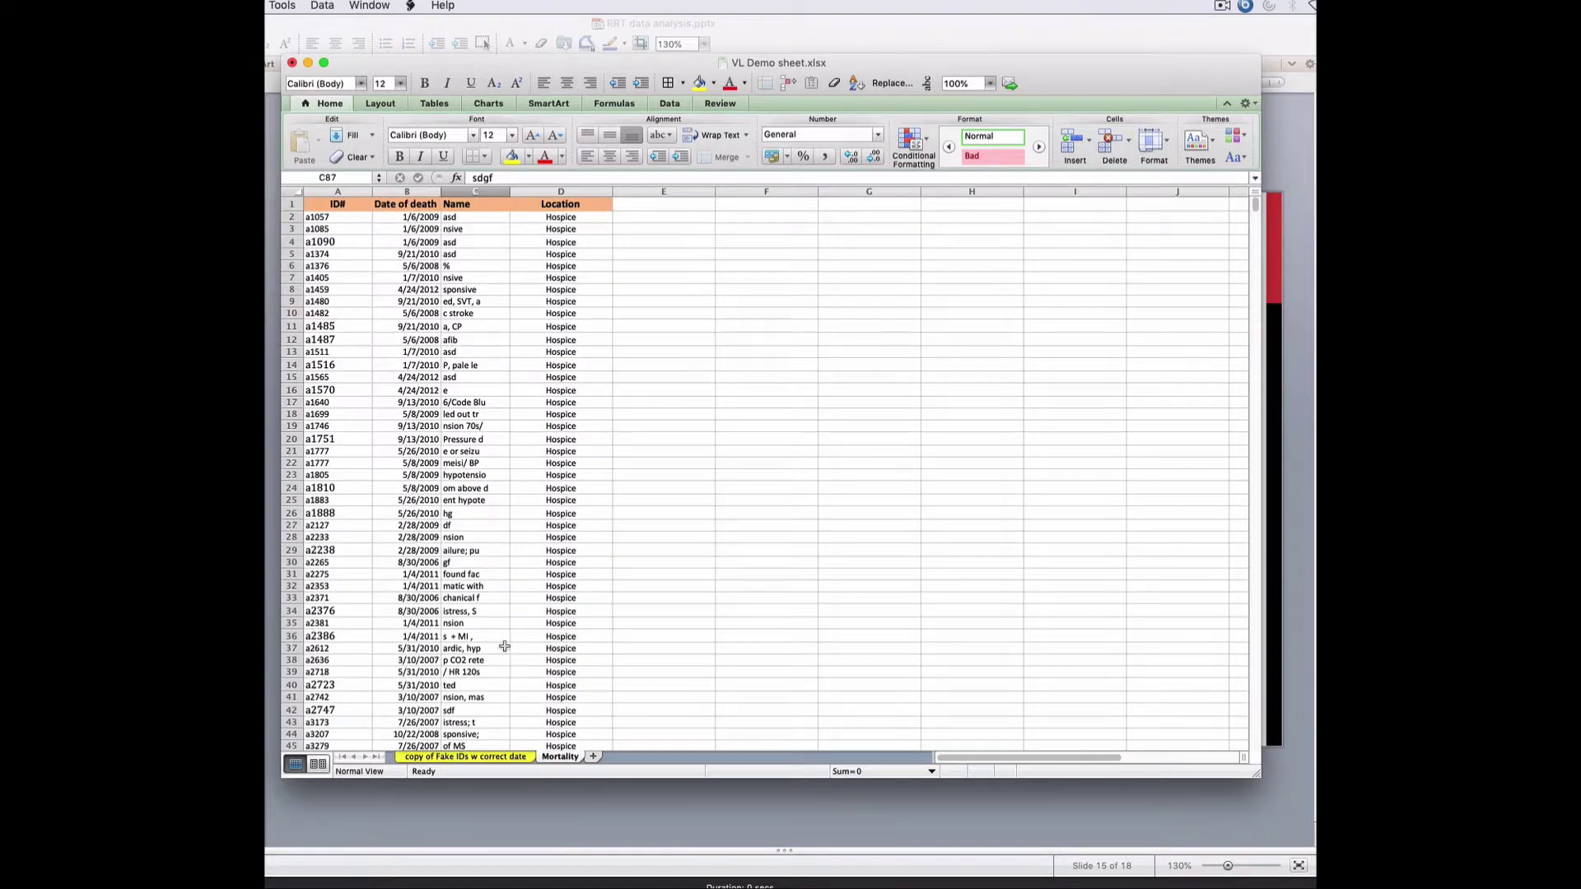
click(337, 191)
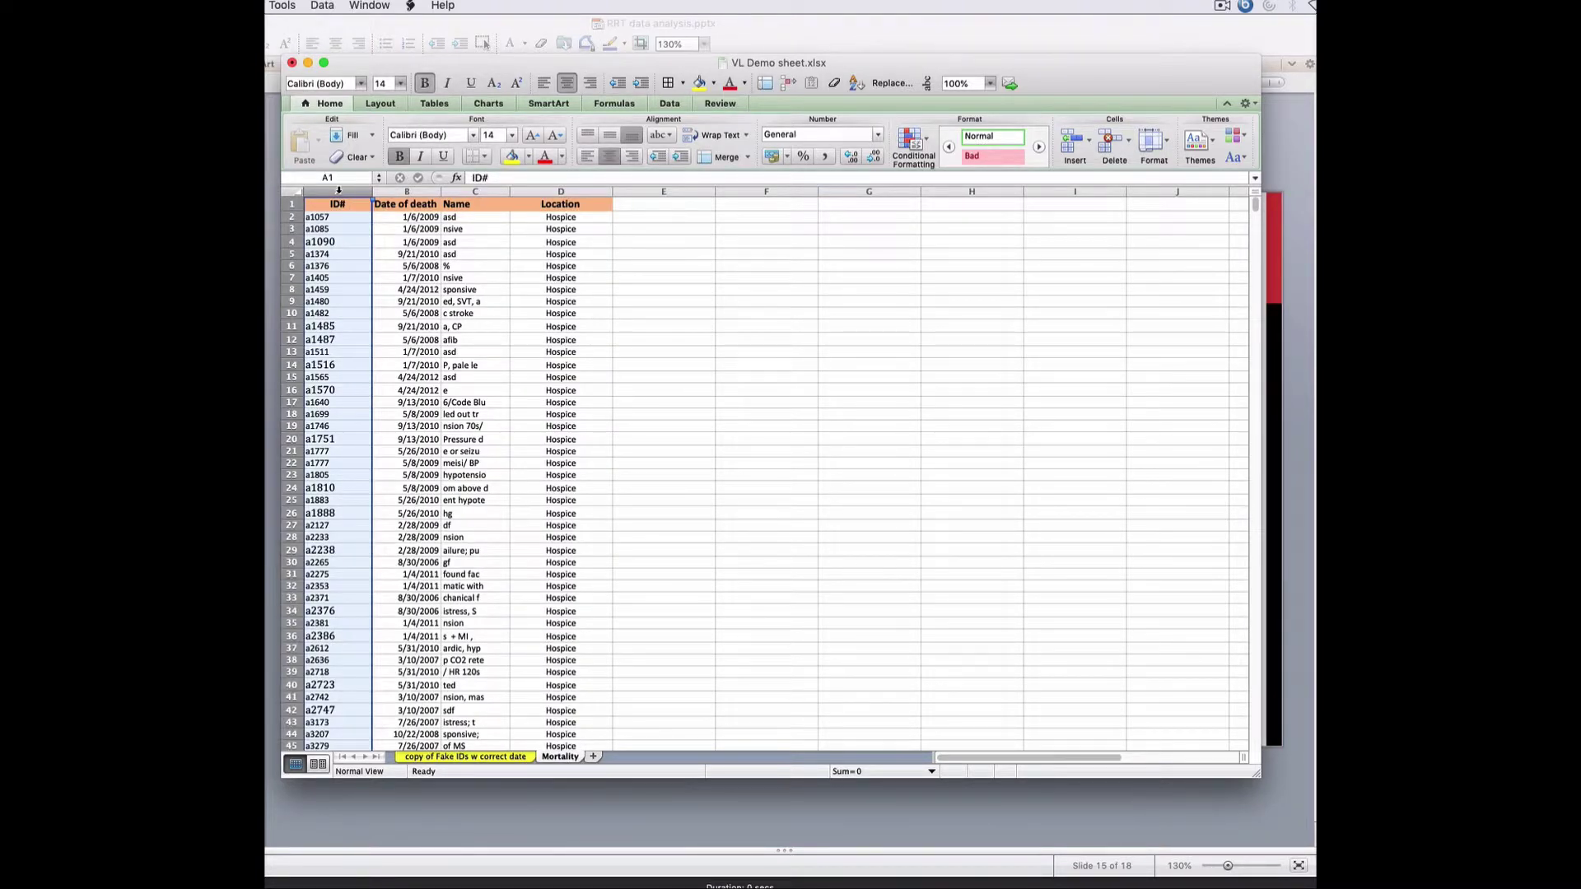
click(429, 192)
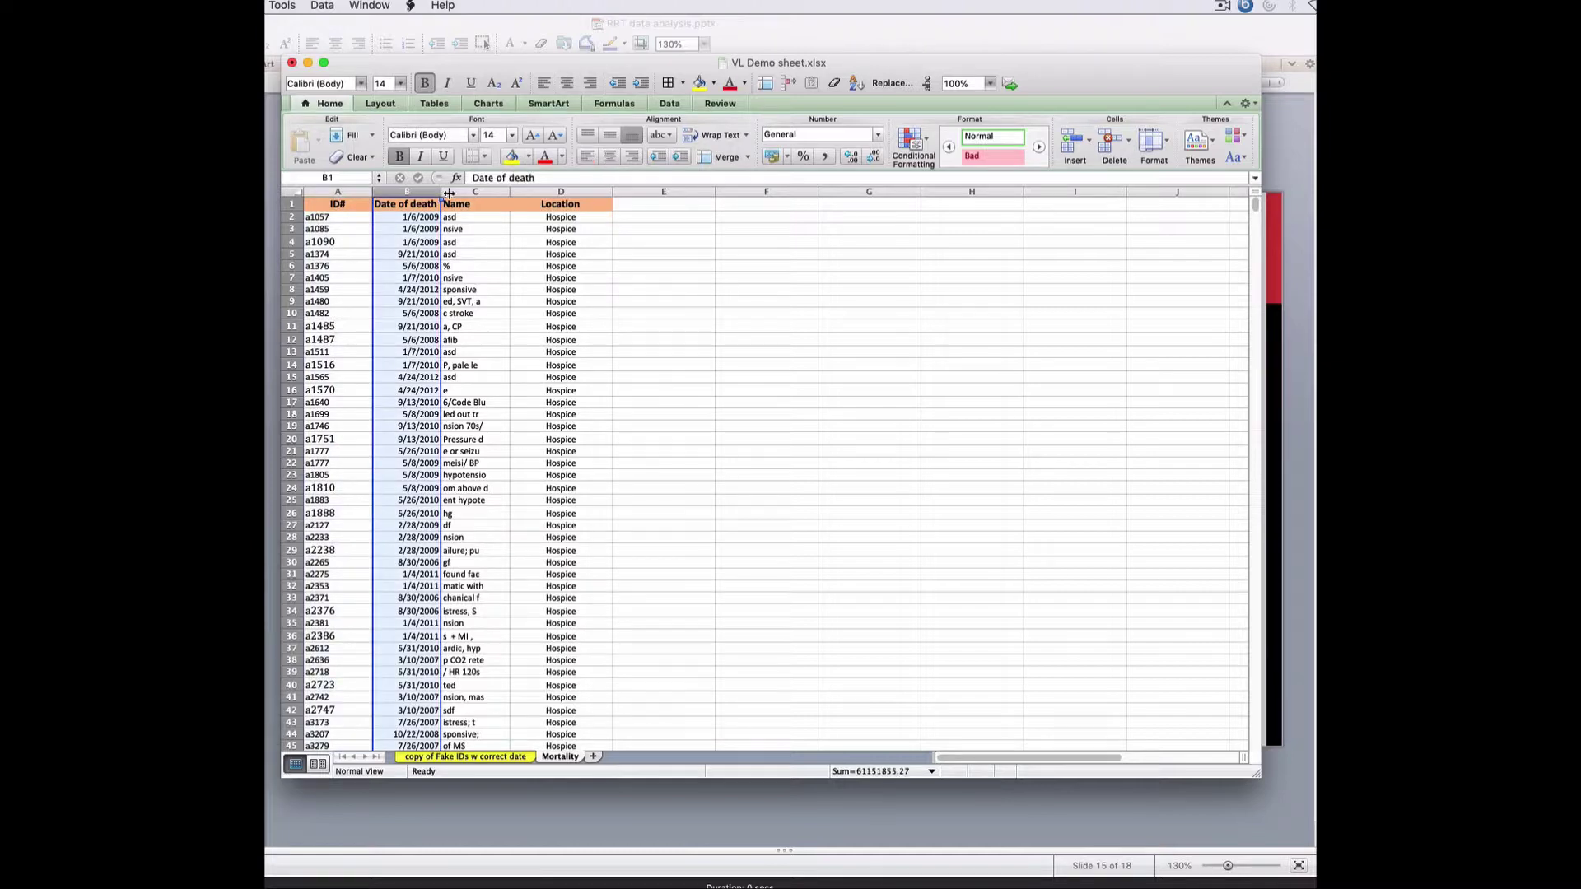
click(480, 191)
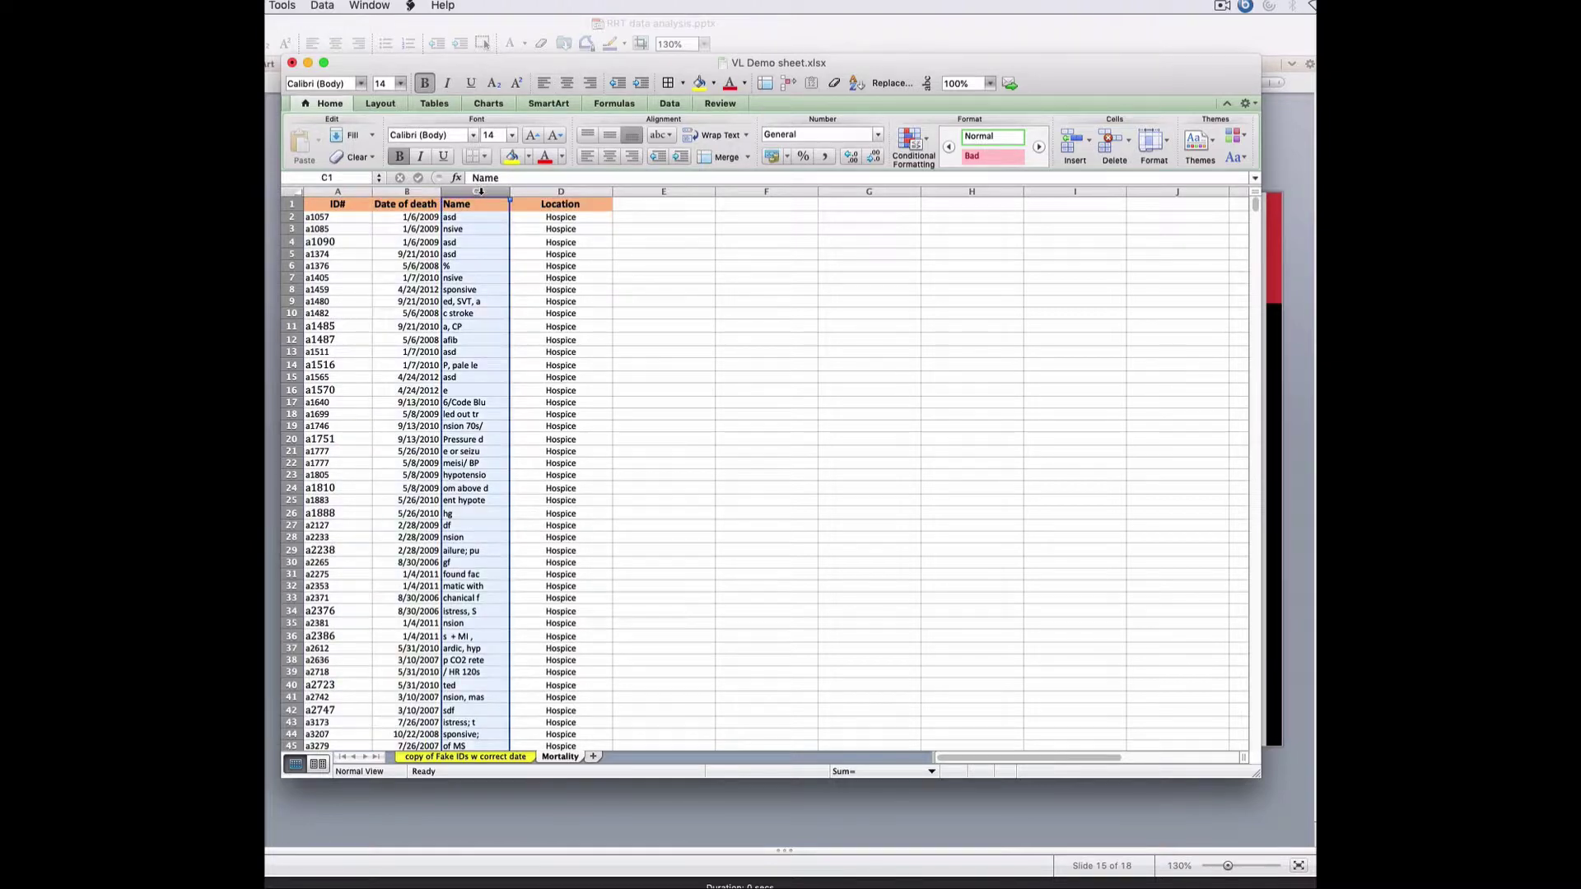
- Examine the Location column and look through the records further down the Mortality sheet
click(559, 192)
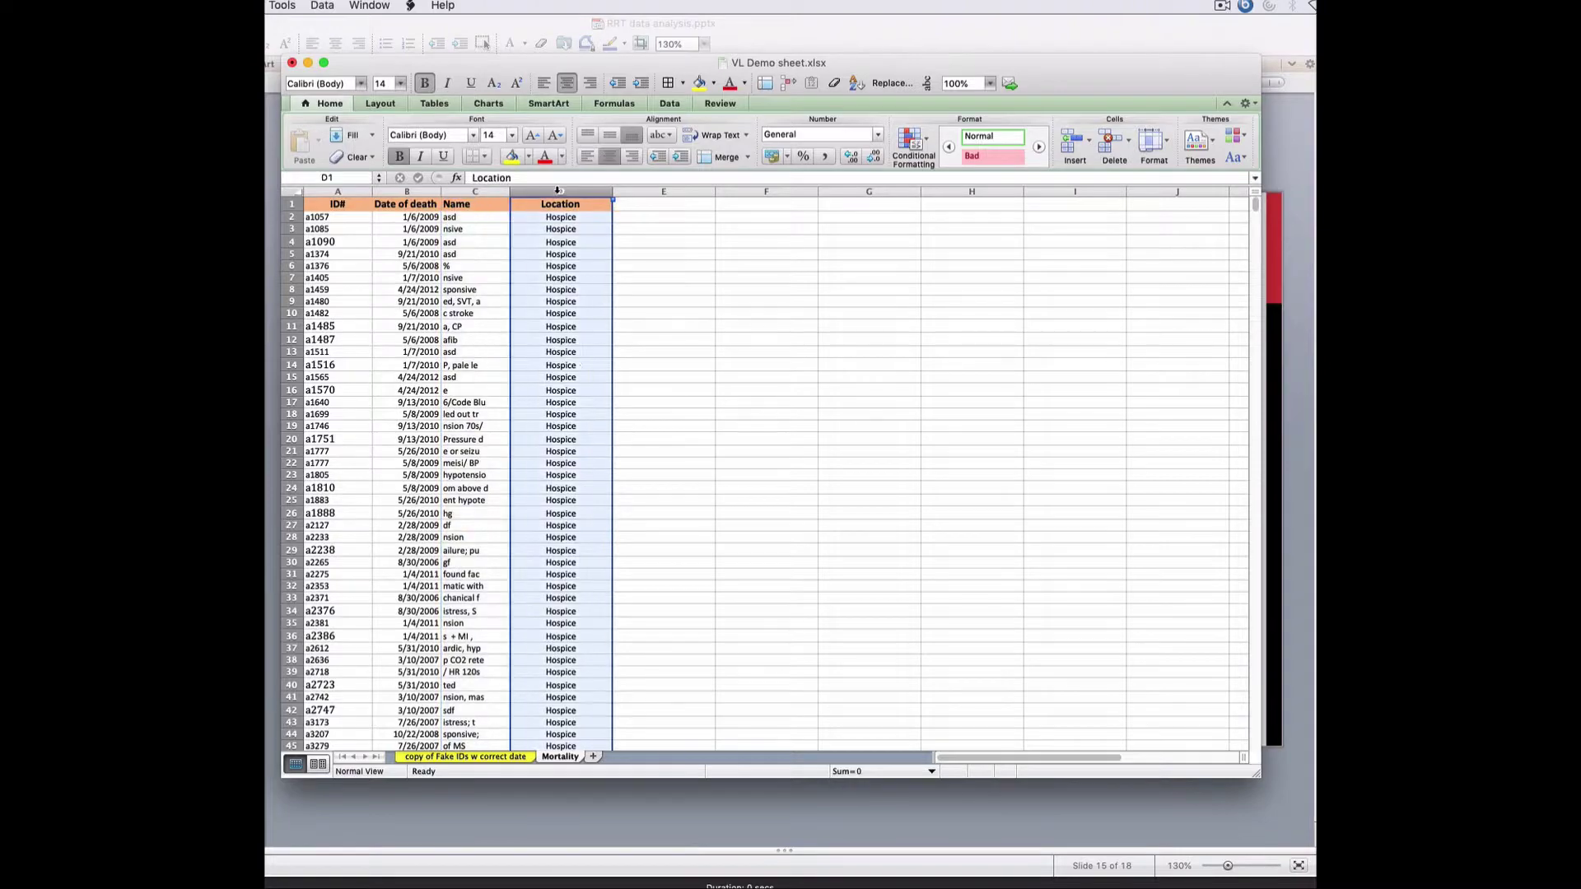
click(716, 538)
scroll(715, 542, down, 1)
scroll(715, 543, down, 15)
scroll(709, 588, up, 20)
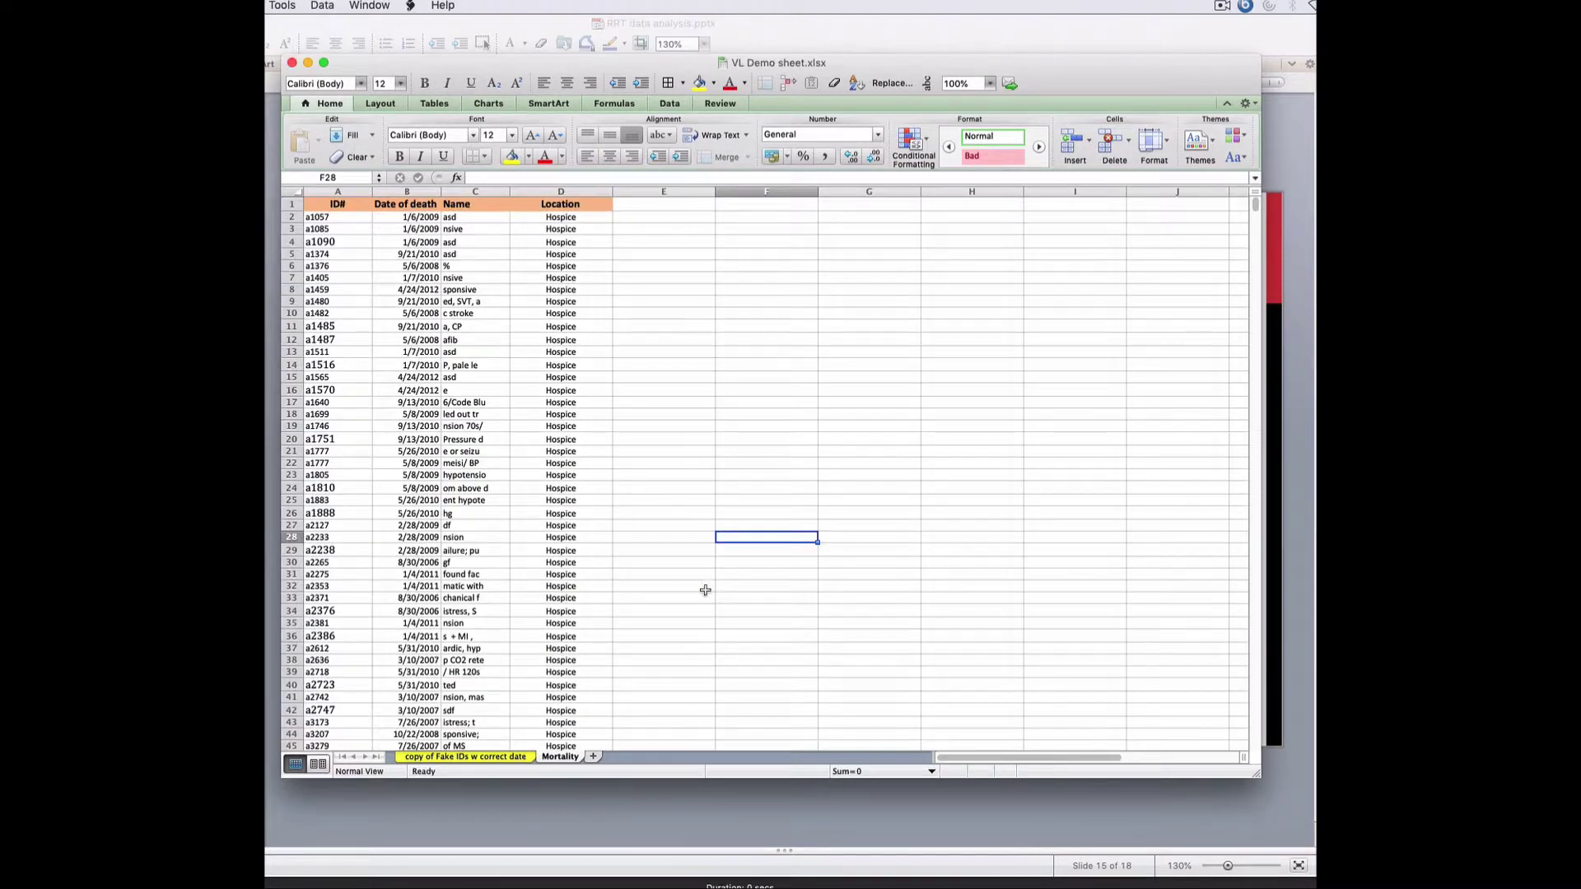
- On the copy of Fake IDs w correct date sheet, begin a VLOOKUP formula in M2 with F2 as the lookup value
click(497, 756)
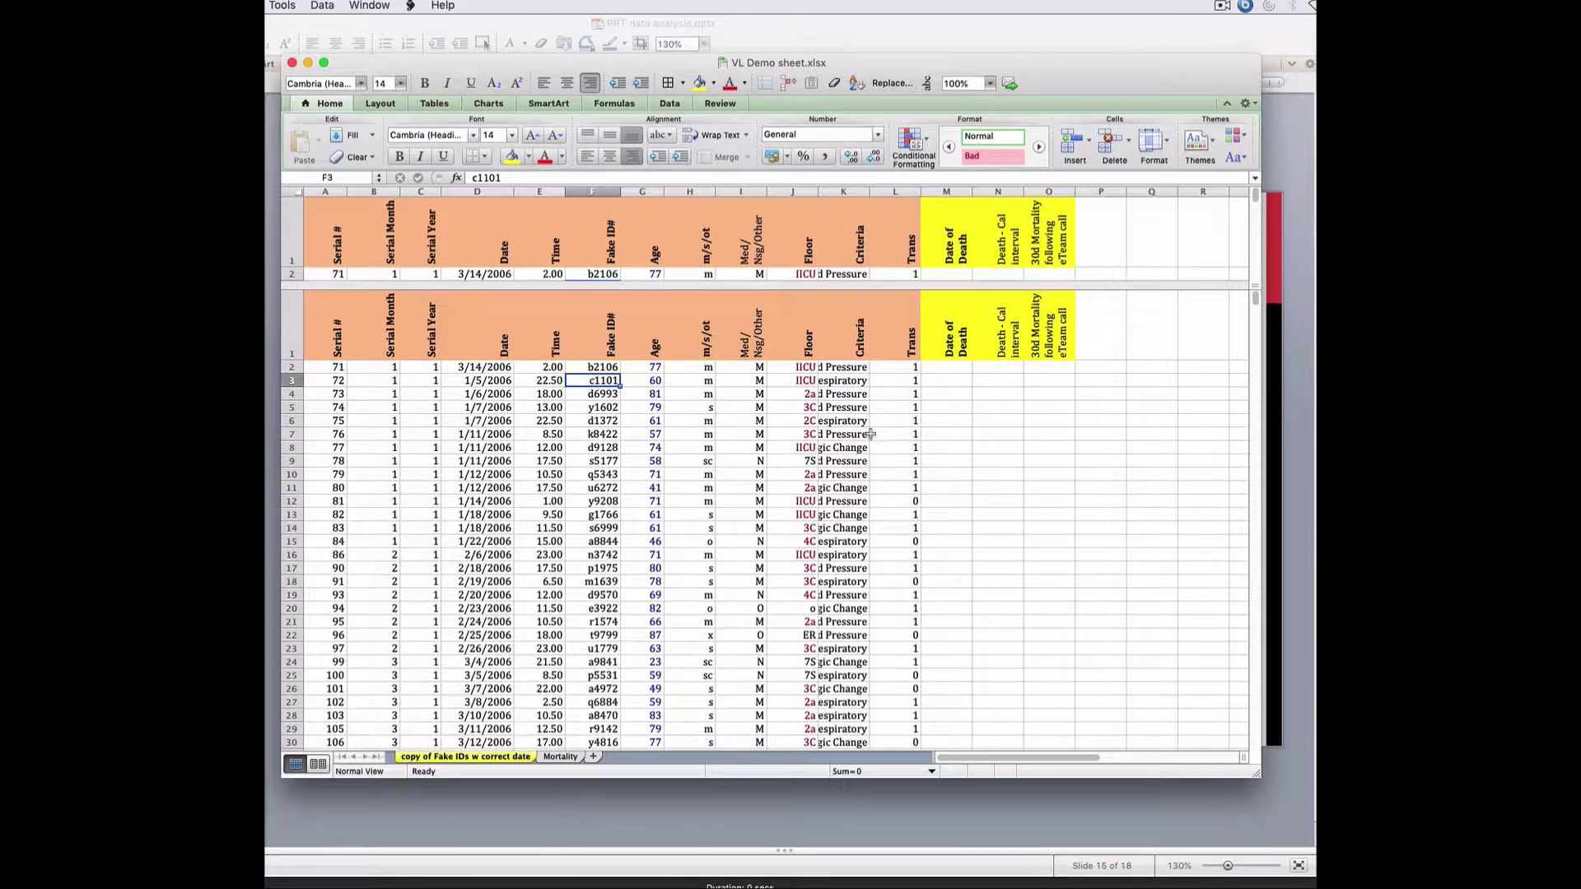
click(952, 368)
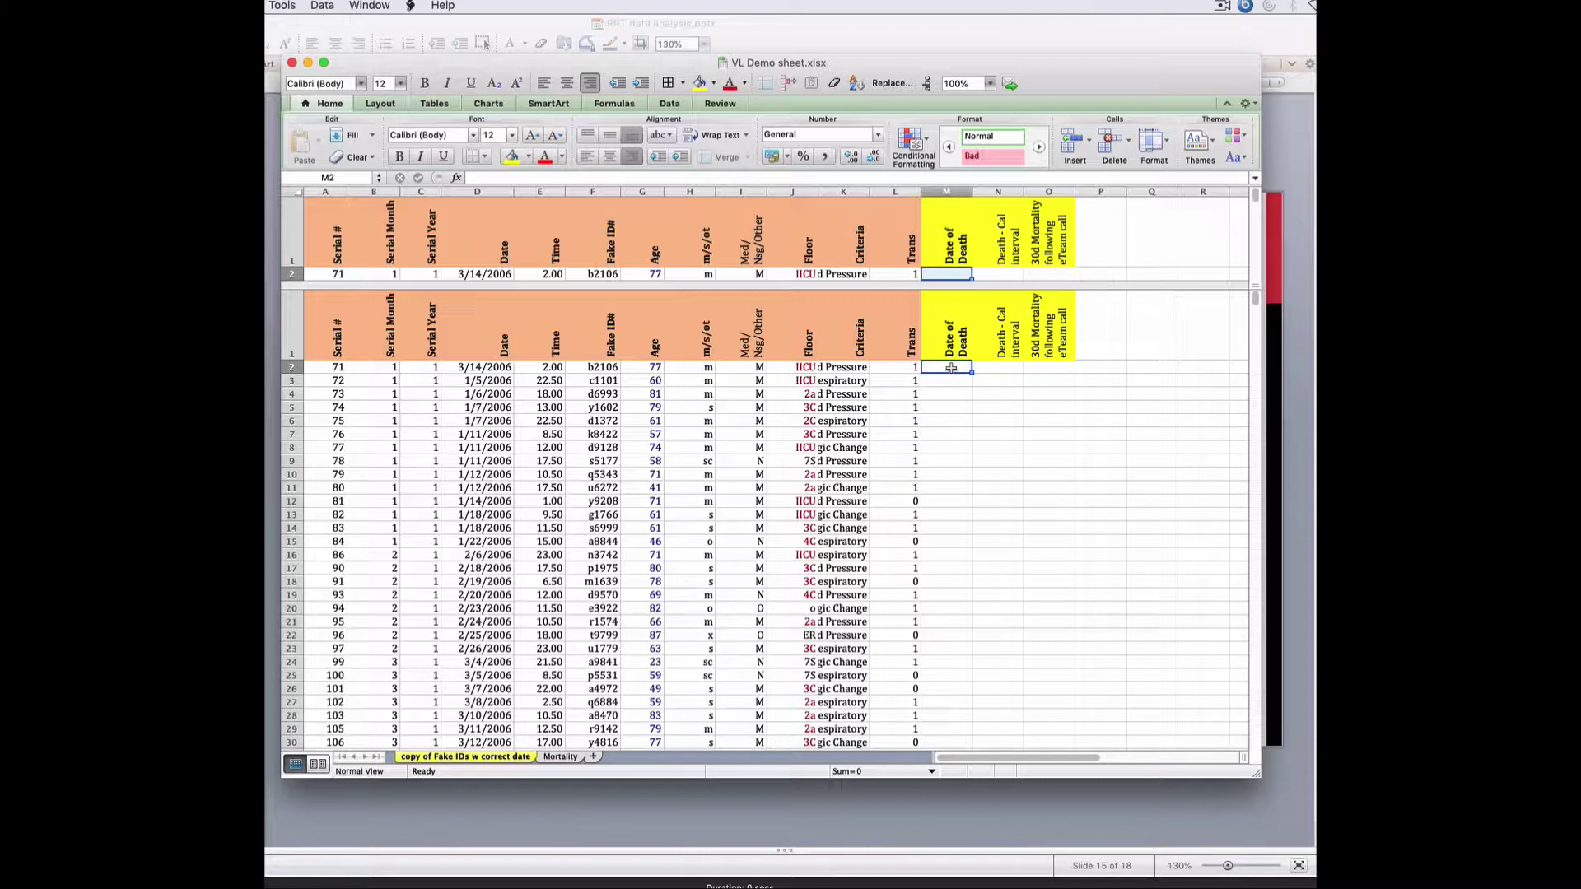
text(=vlookup()
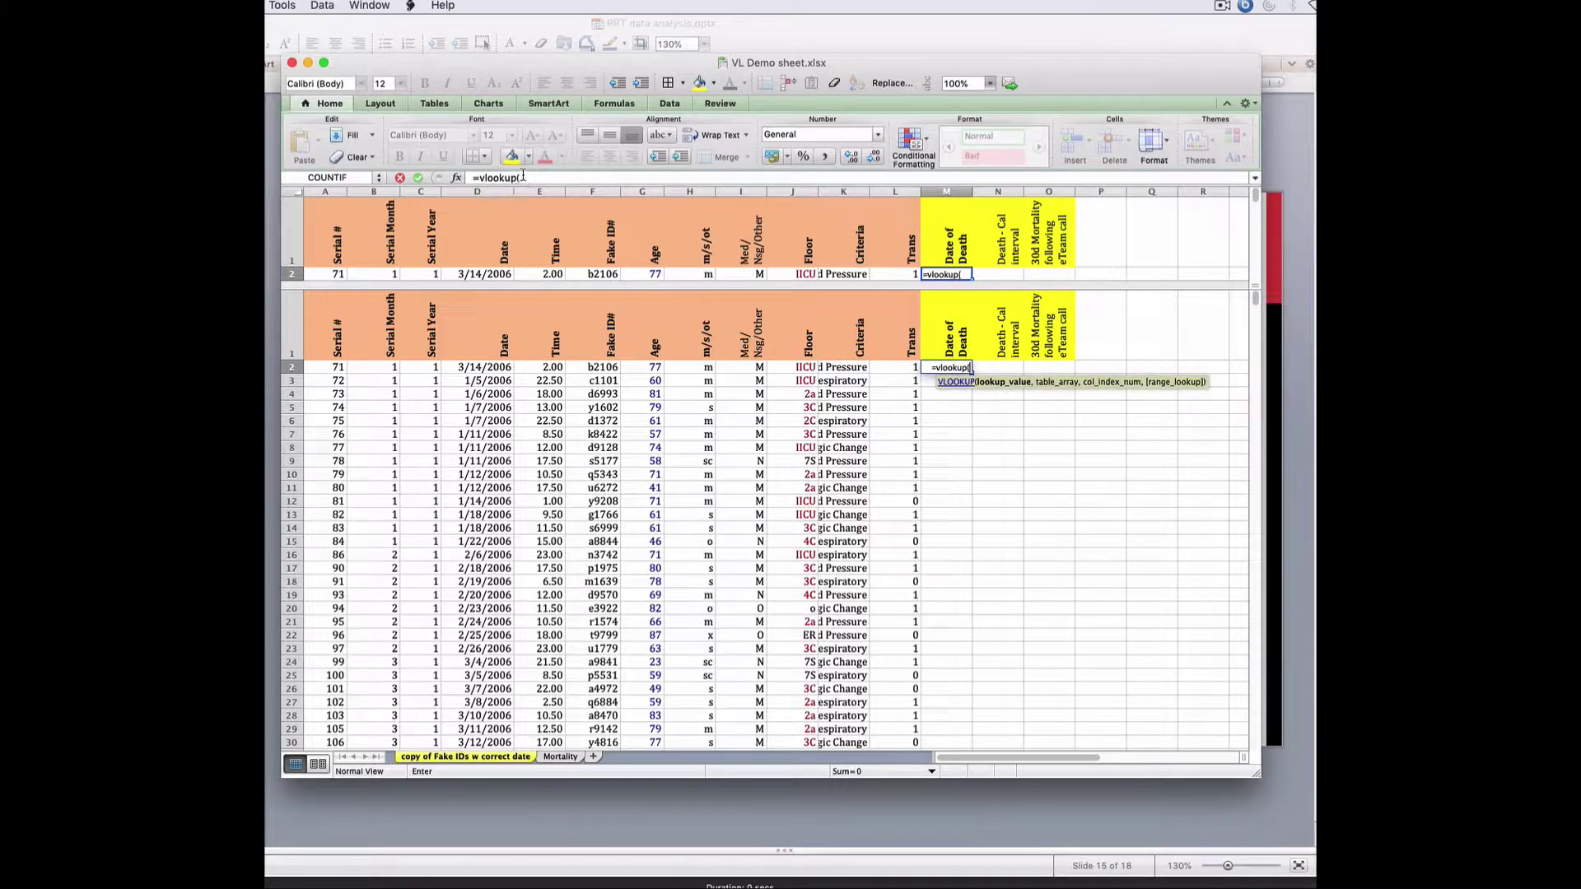
click(584, 368)
click(584, 368)
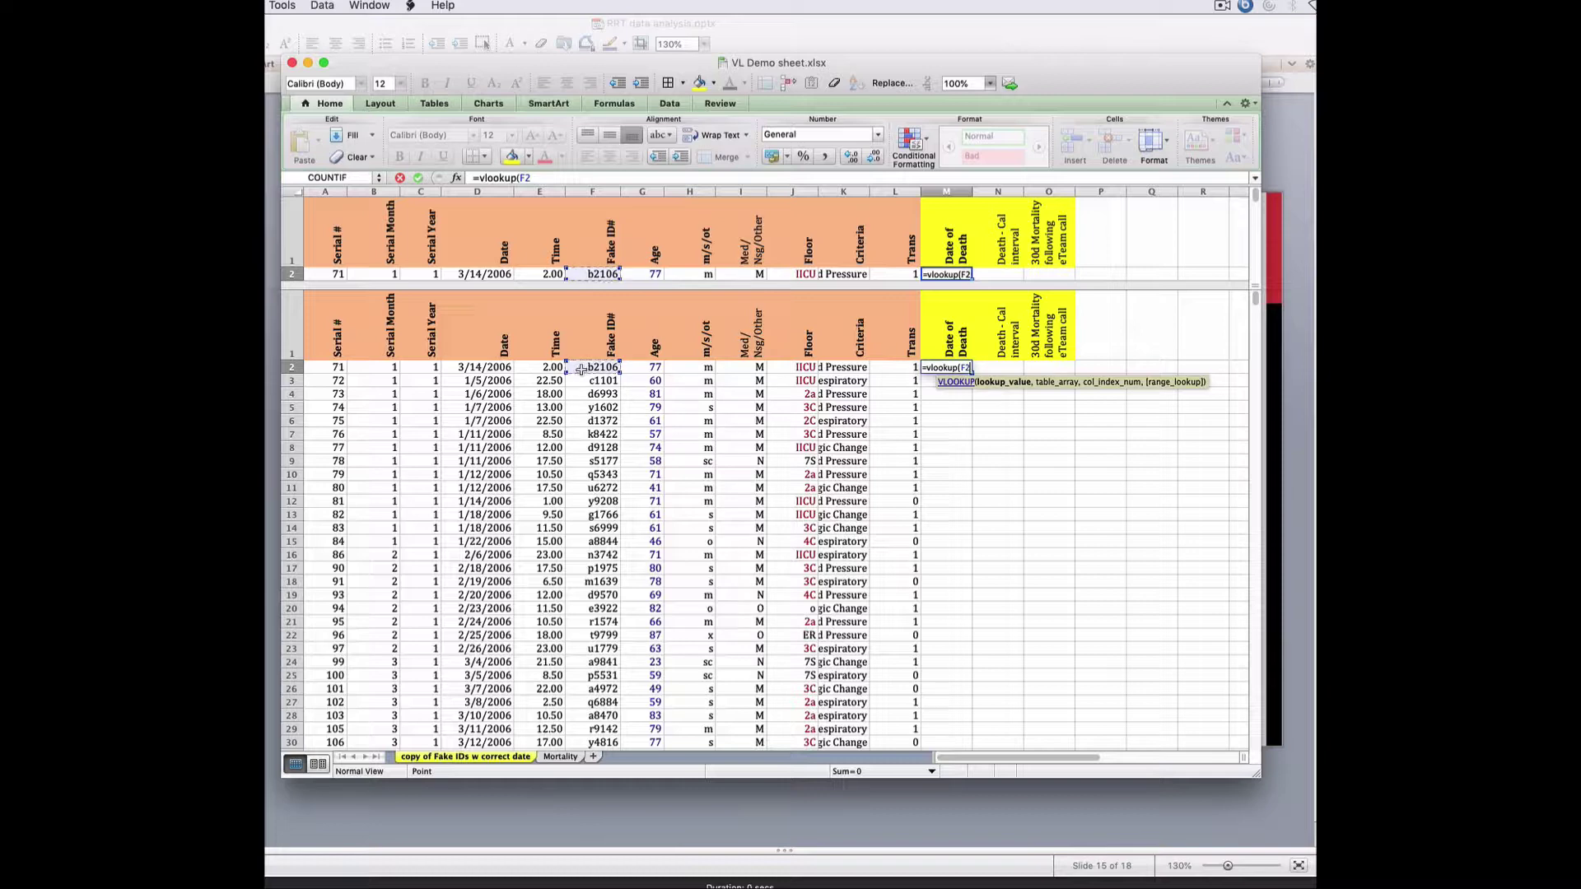
text(,)
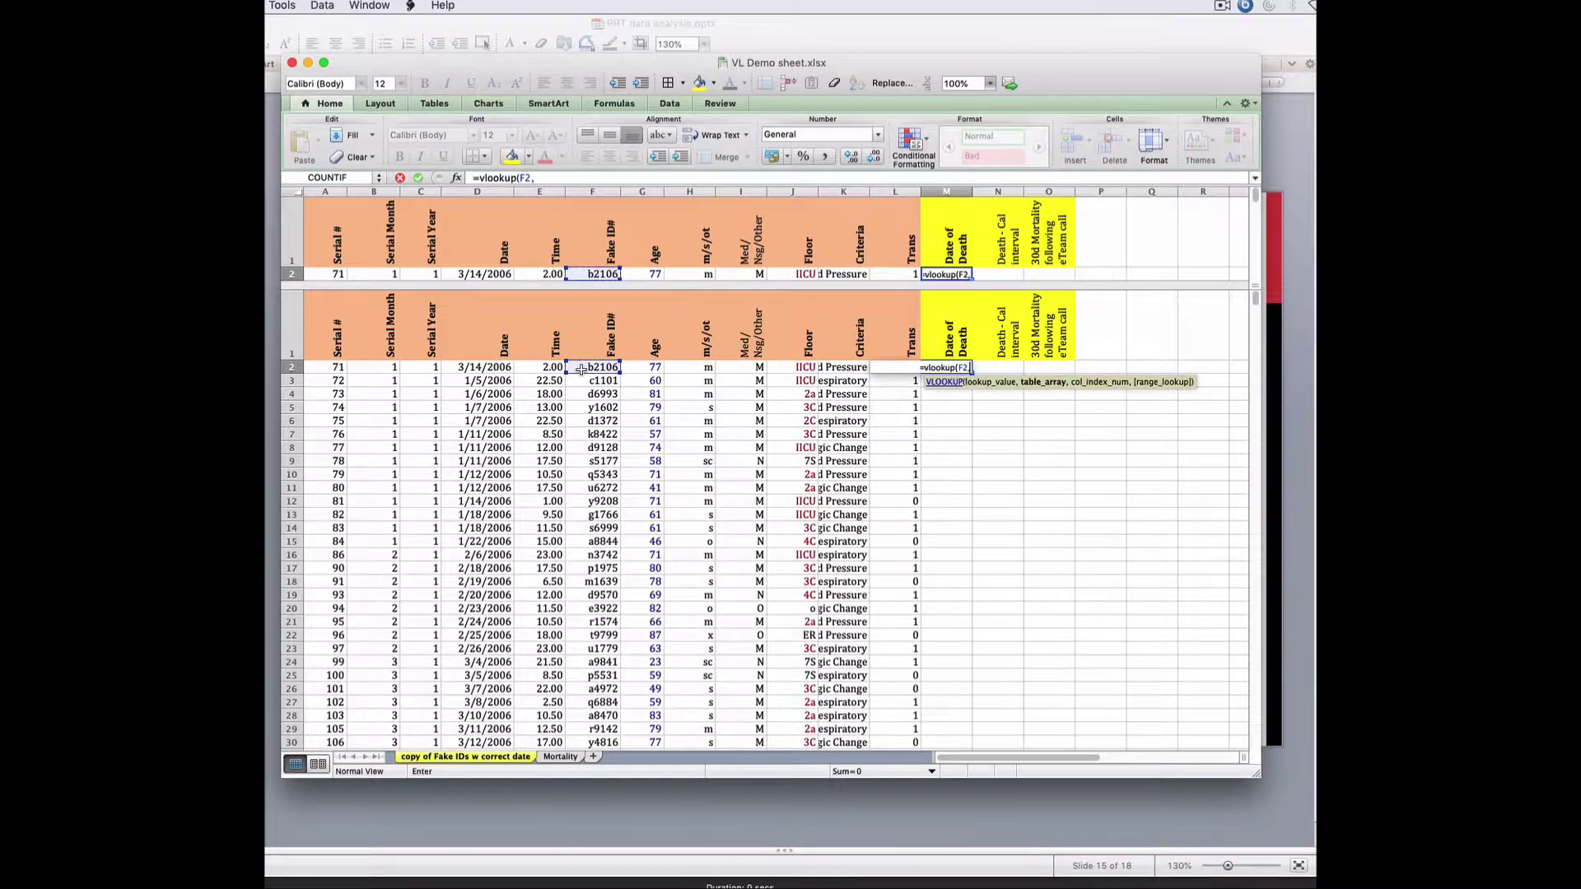
- Set the lookup's table array to Mortality!A2:D1426
click(560, 757)
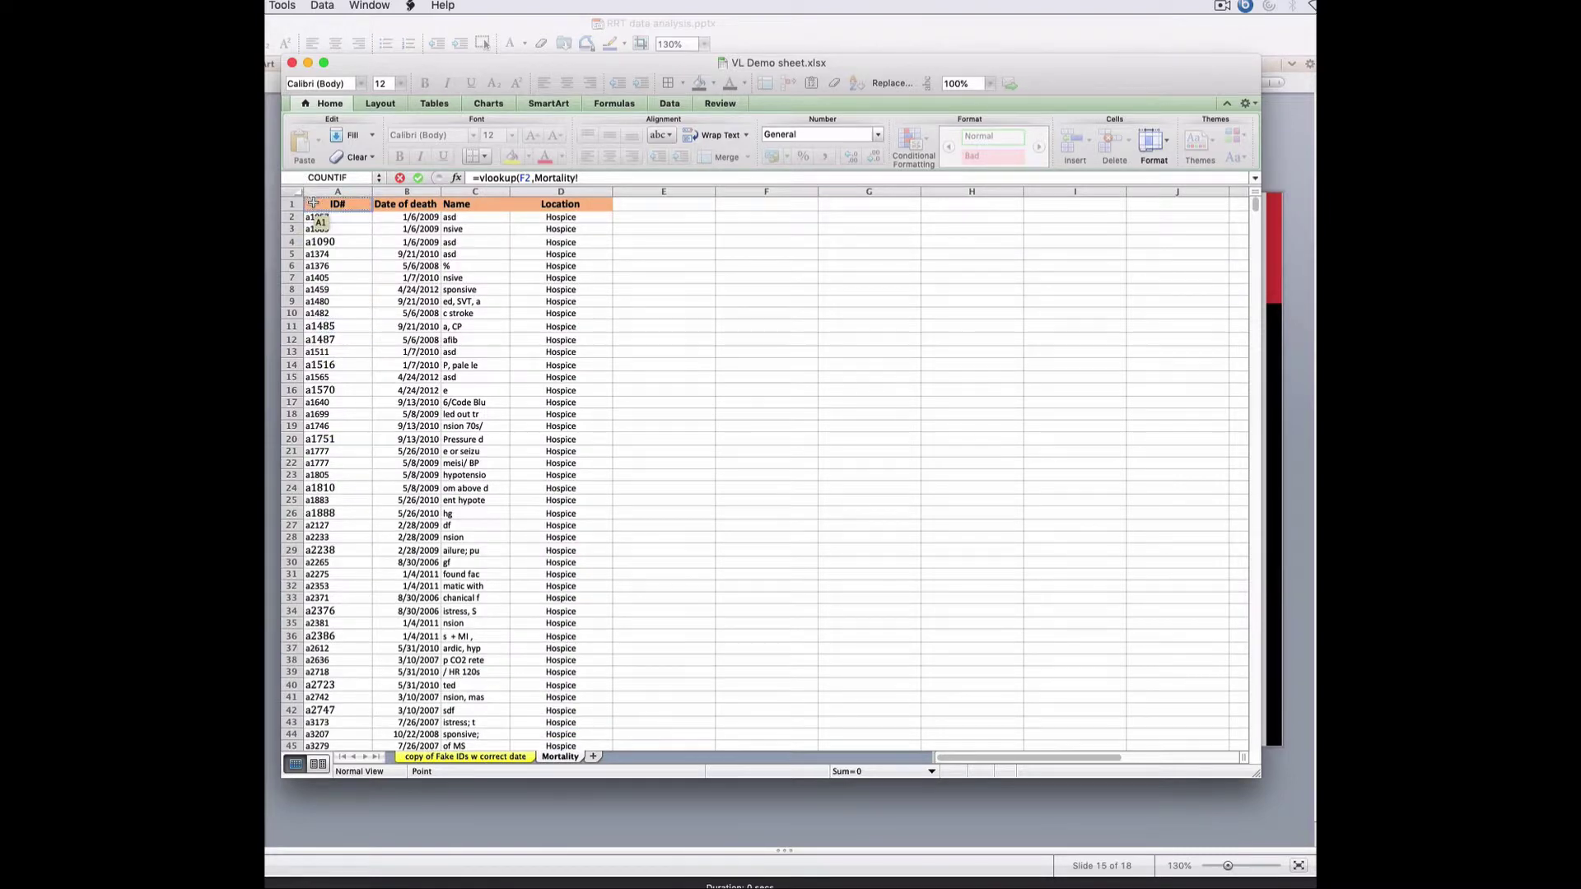
drag(316, 217, 588, 625)
click(647, 176)
key(BackSpace)
key(BackSpace)
text(1426)
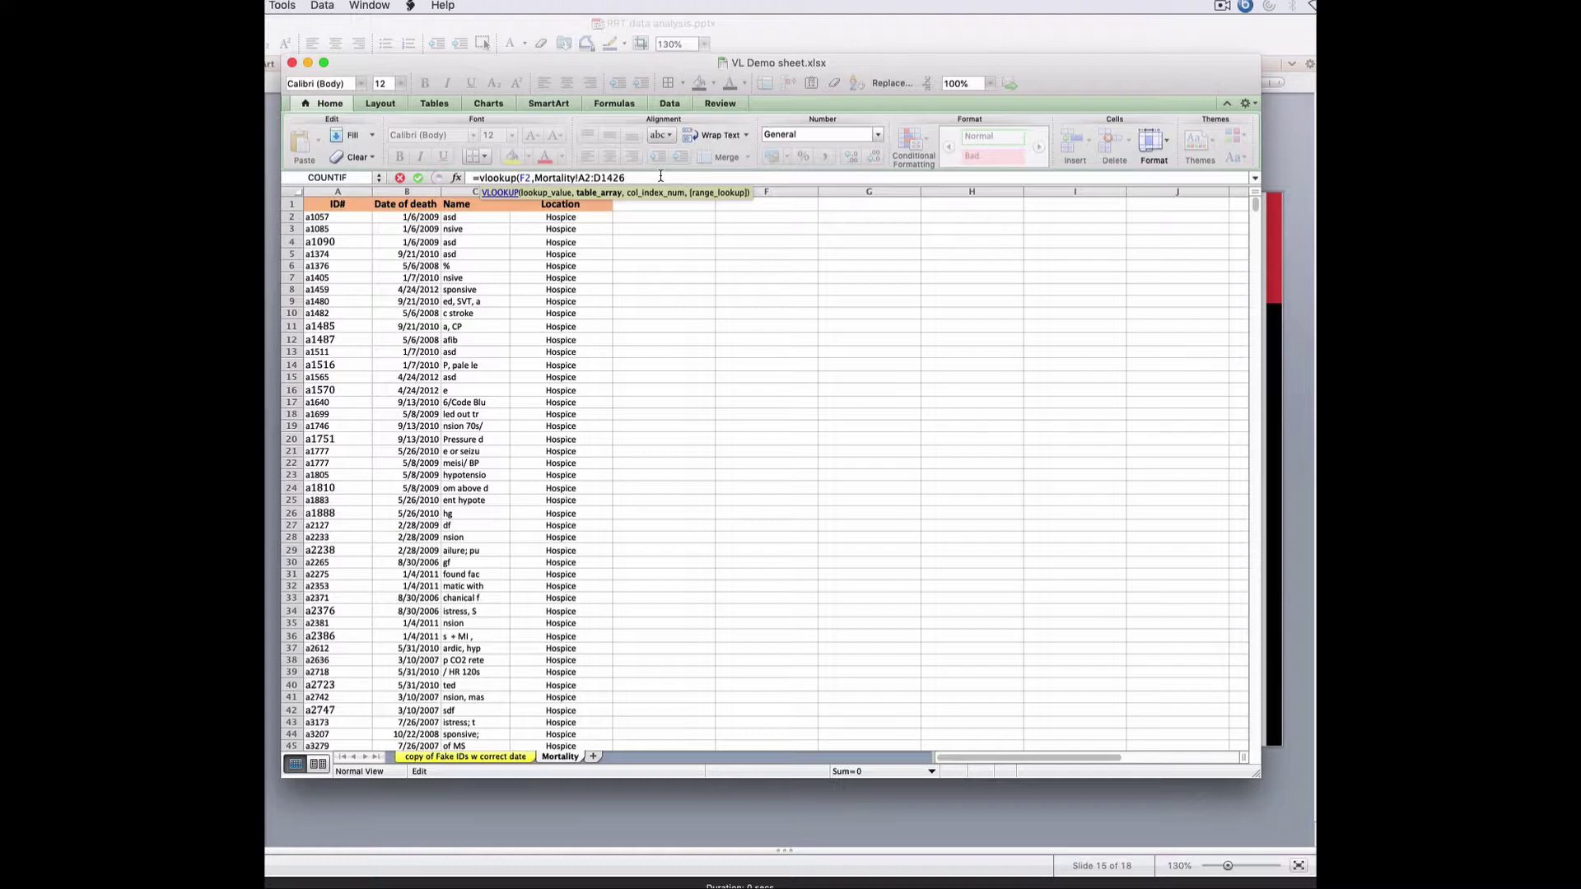
- Complete the VLOOKUP with column index 2 and FALSE for an exact match, and enter it in M2
text(,)
text(2,)
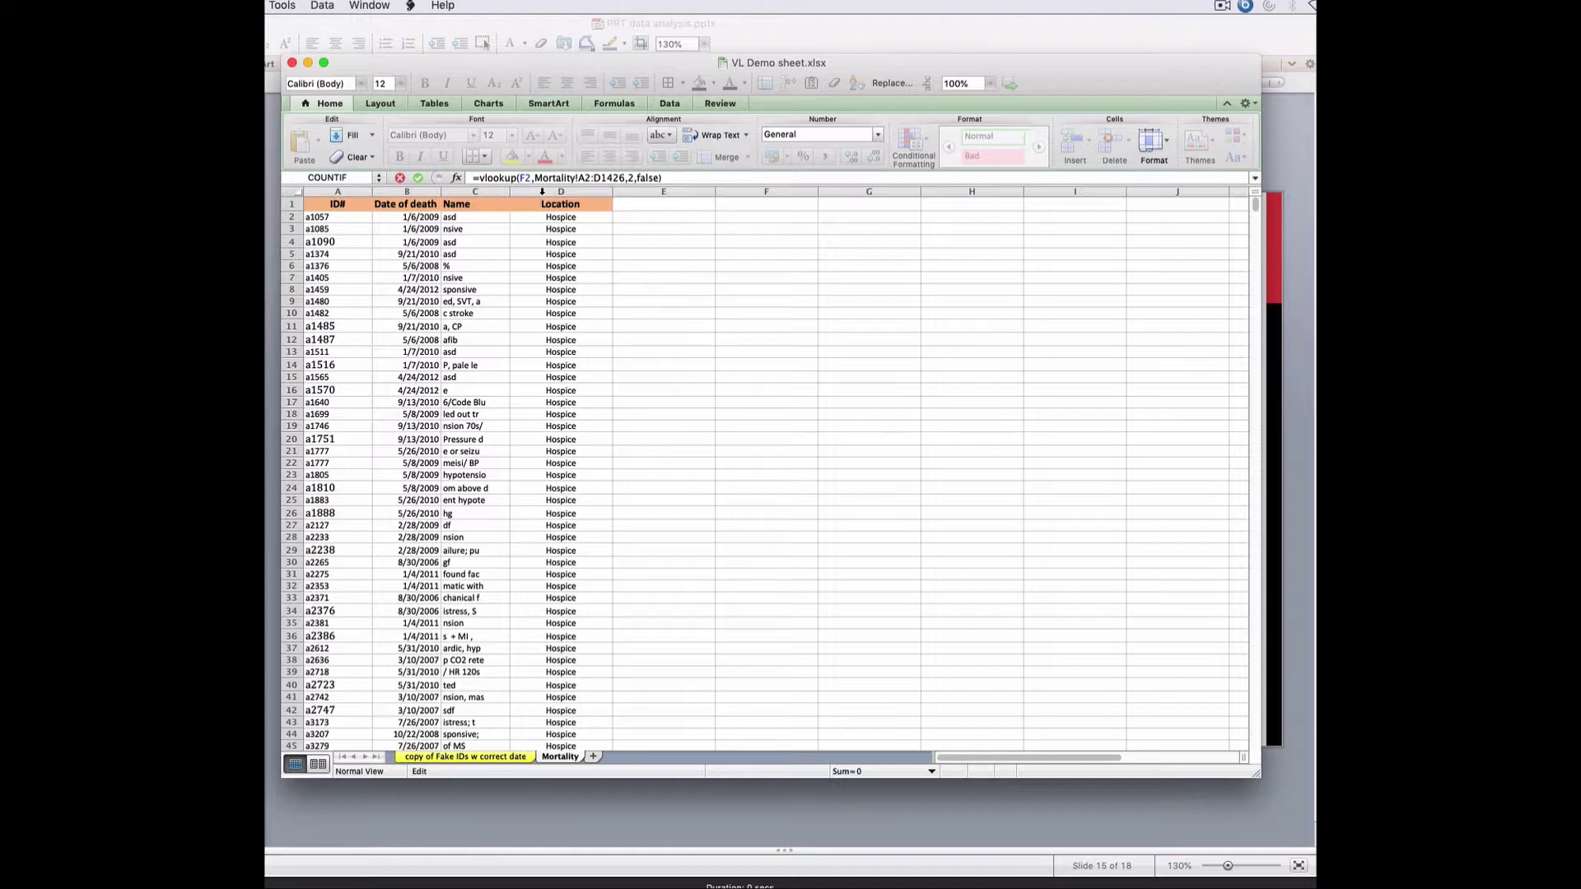
key(Return)
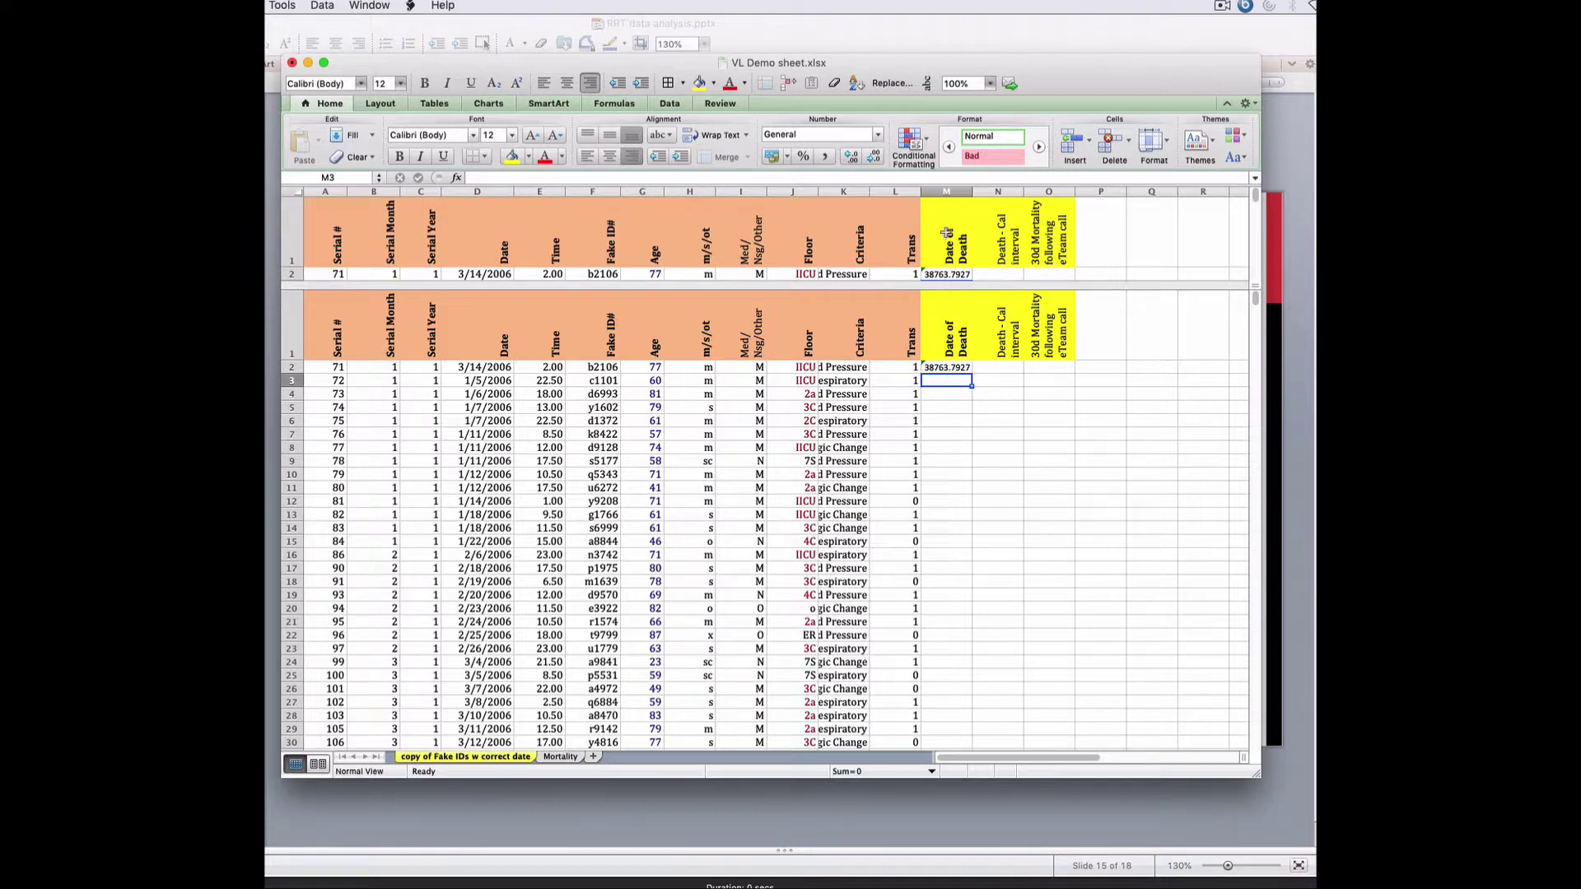
- Format the Date of Death column M as dates in month/day/four-digit-year style
click(945, 188)
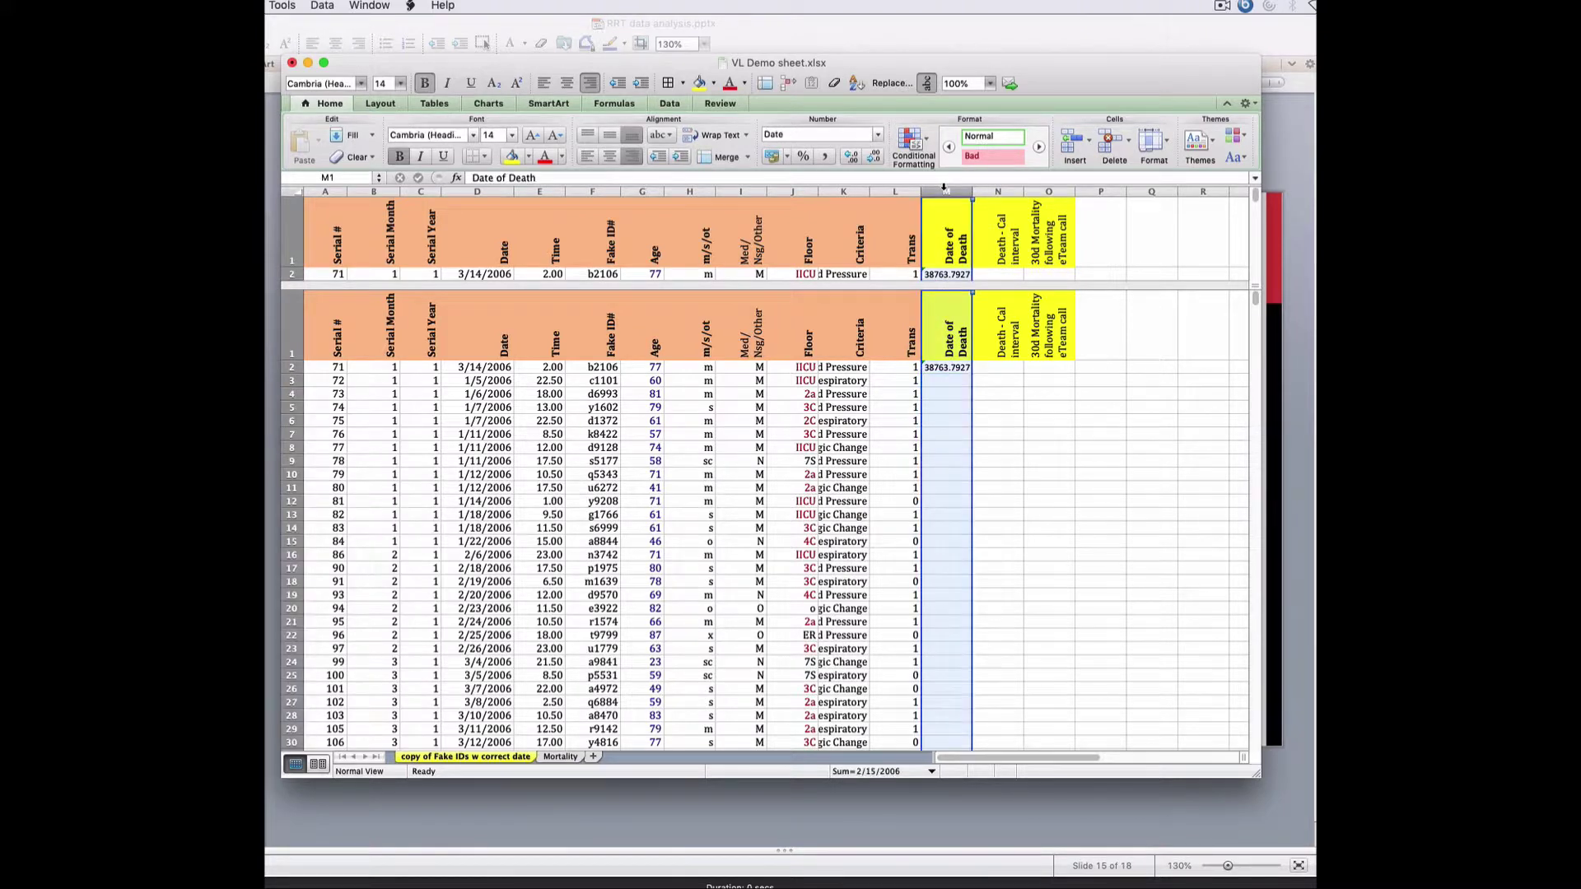
key(super+1)
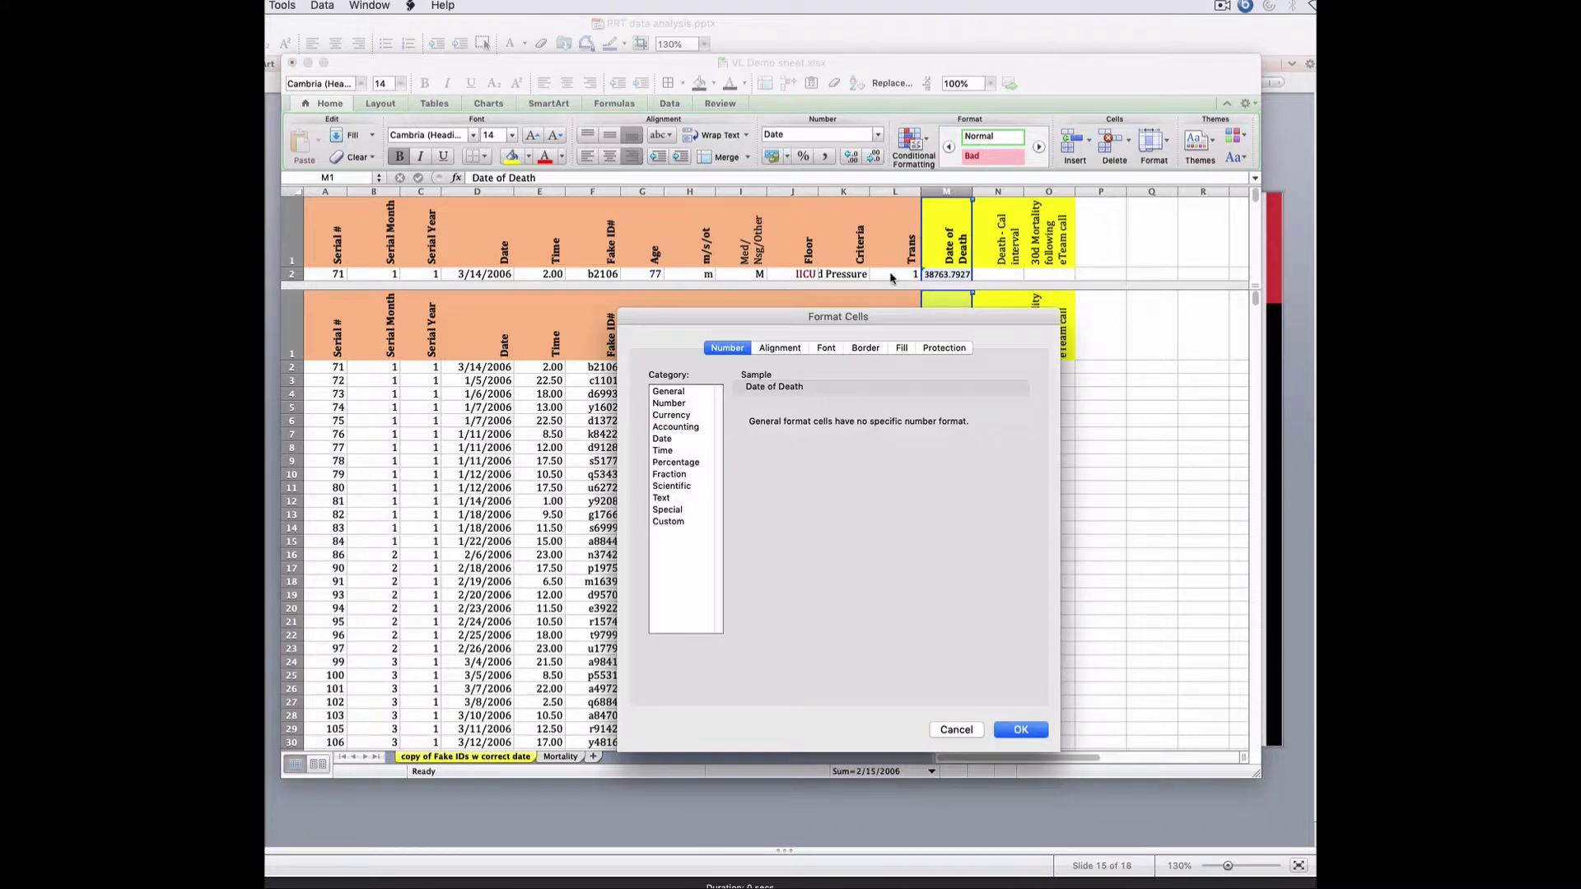
click(662, 438)
scroll(824, 461, down, 5)
click(759, 518)
key(Return)
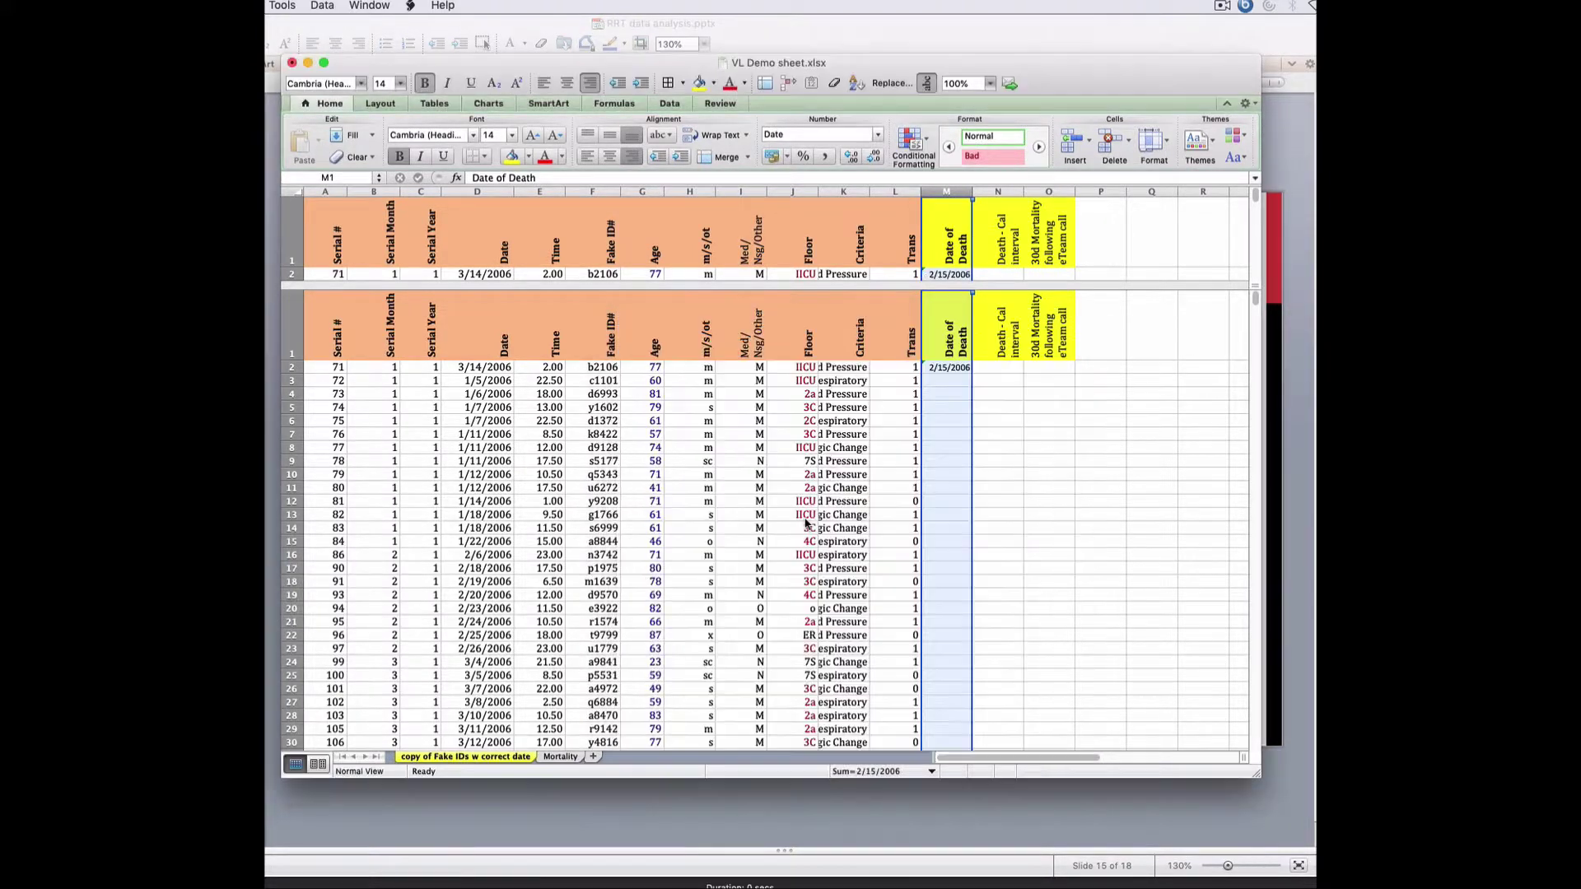
click(1049, 550)
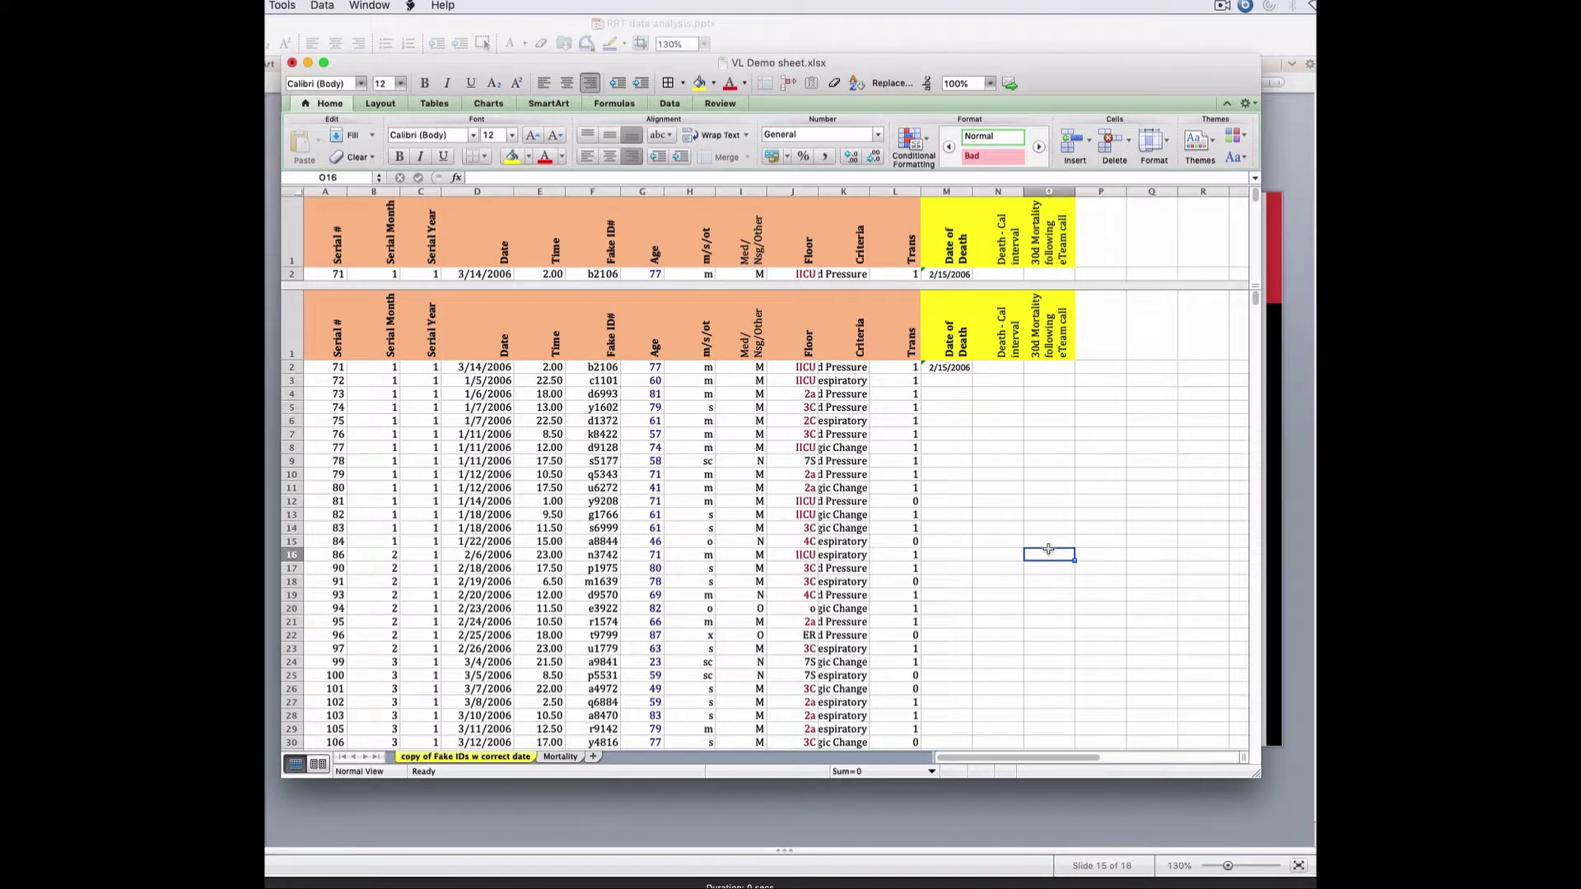
- Copy the VLOOKUP formula from M2 into M3
click(952, 367)
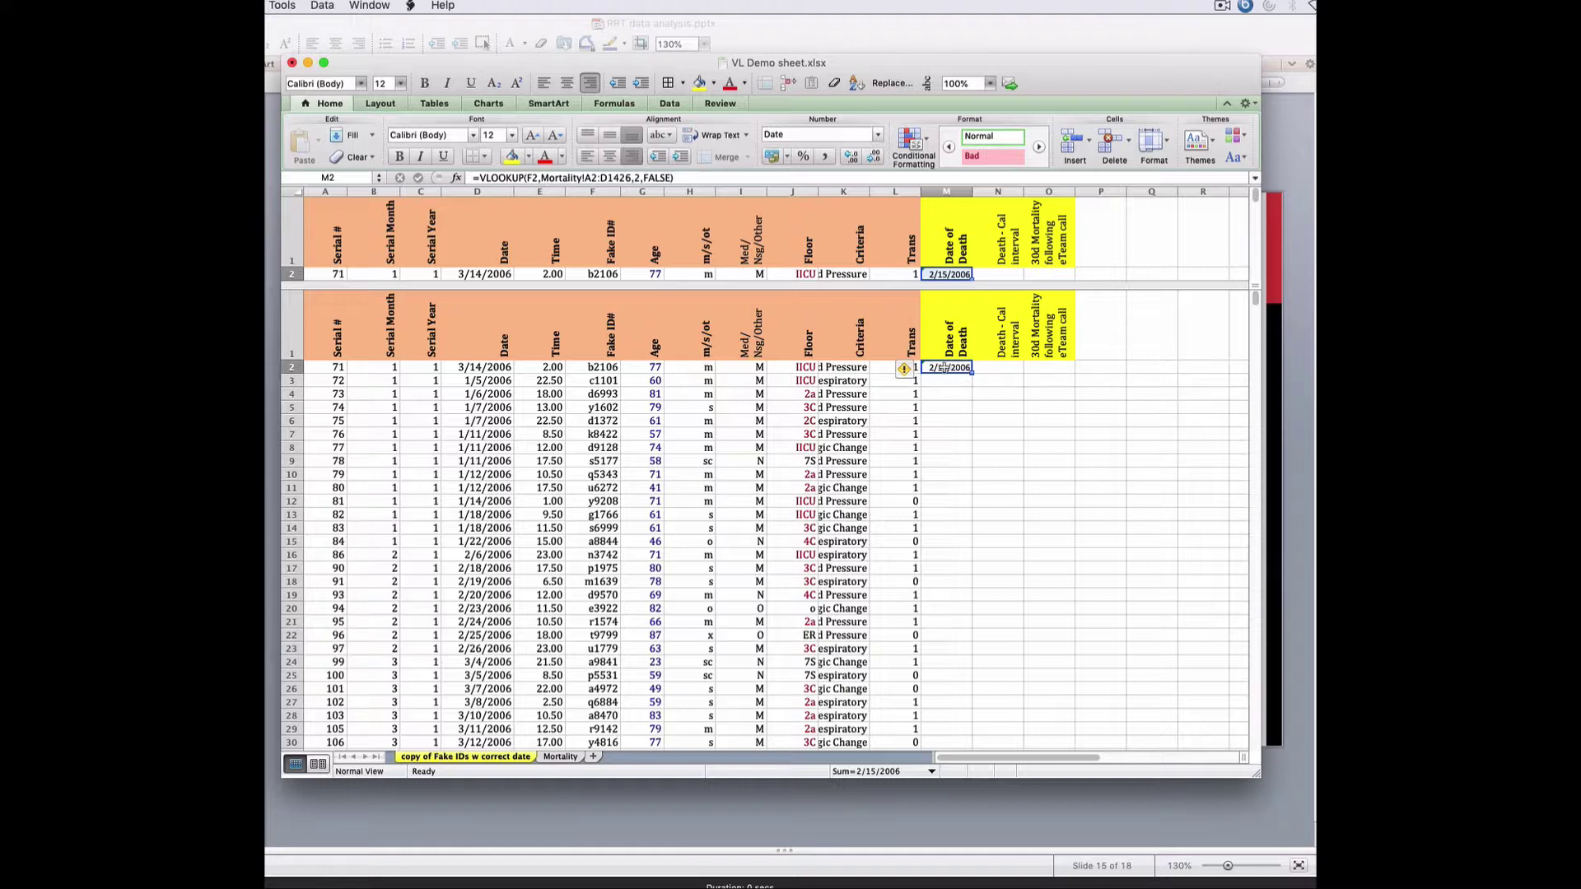
key(super+c)
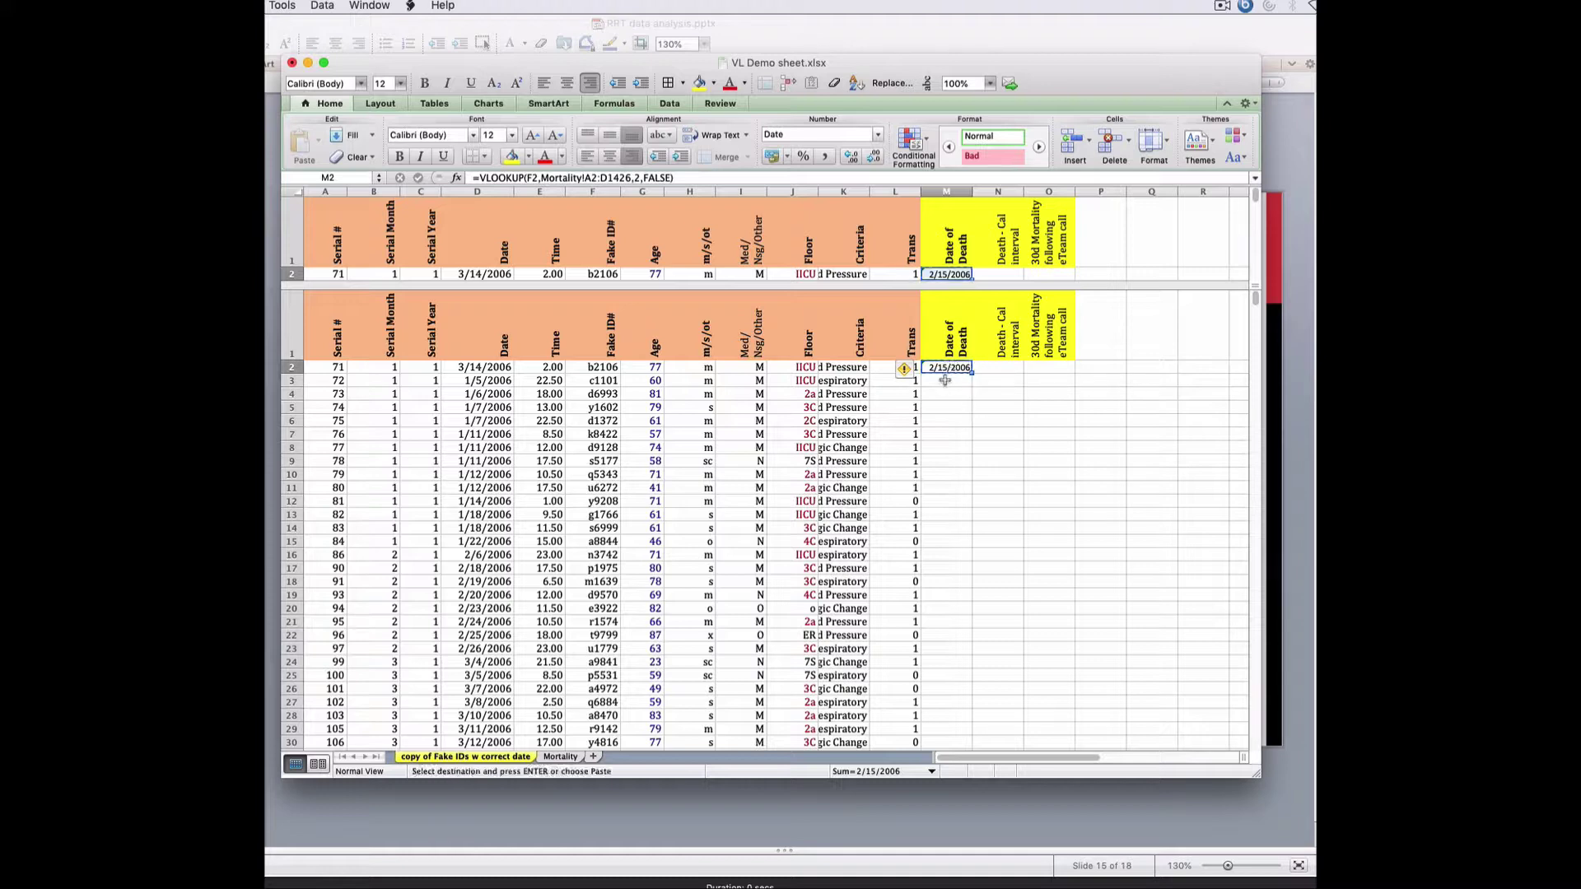
click(943, 382)
key(super+v)
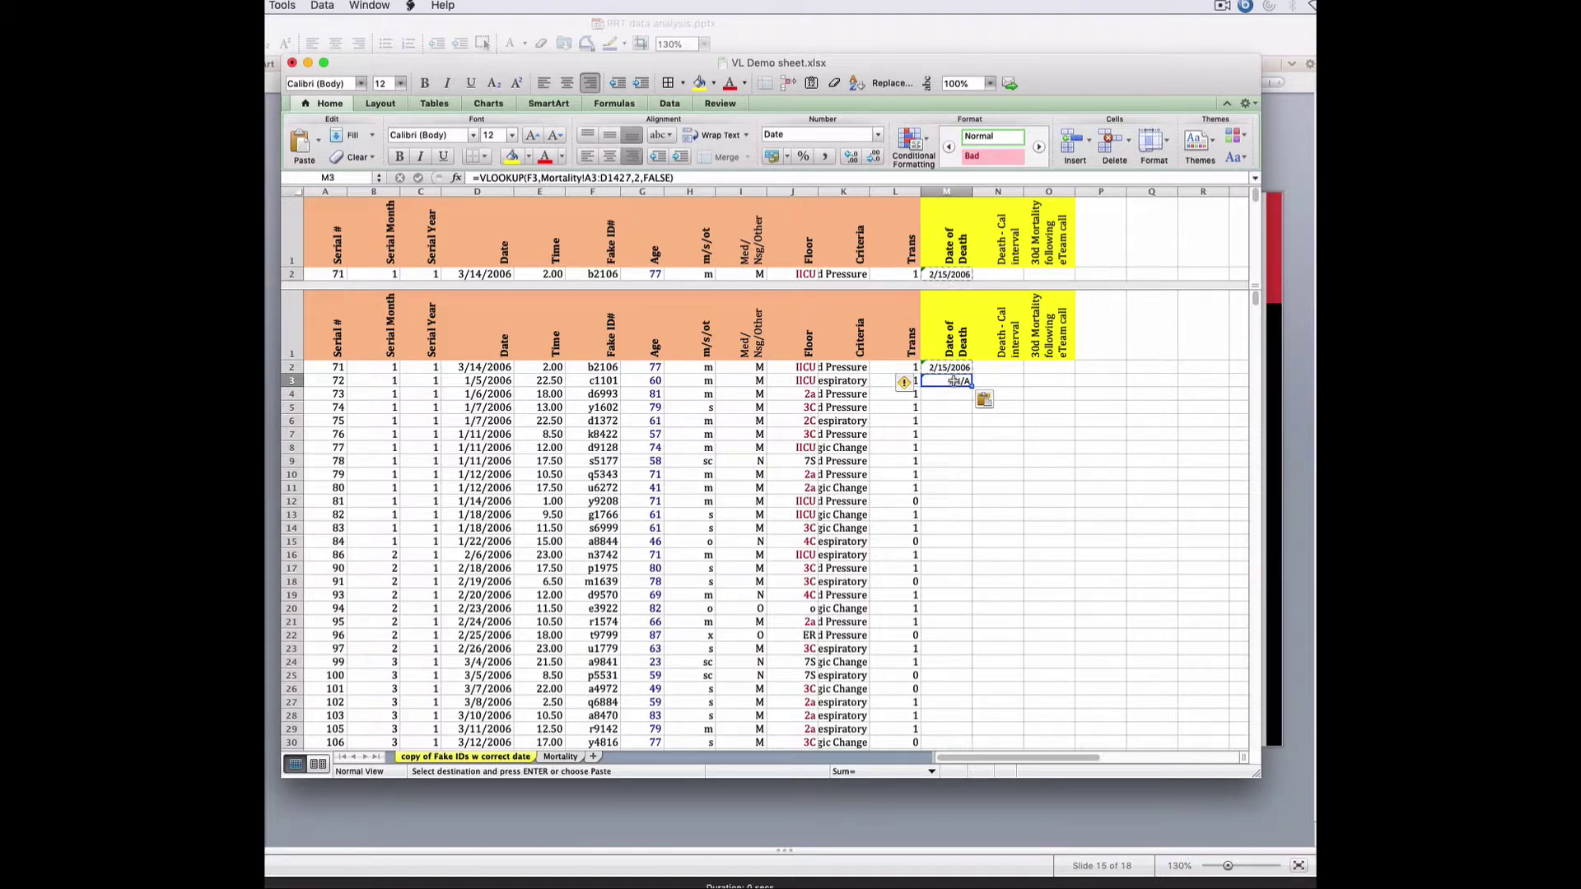
- Compare the table ranges in the M2 and M3 lookup formulas with the data on the Mortality sheet
click(561, 756)
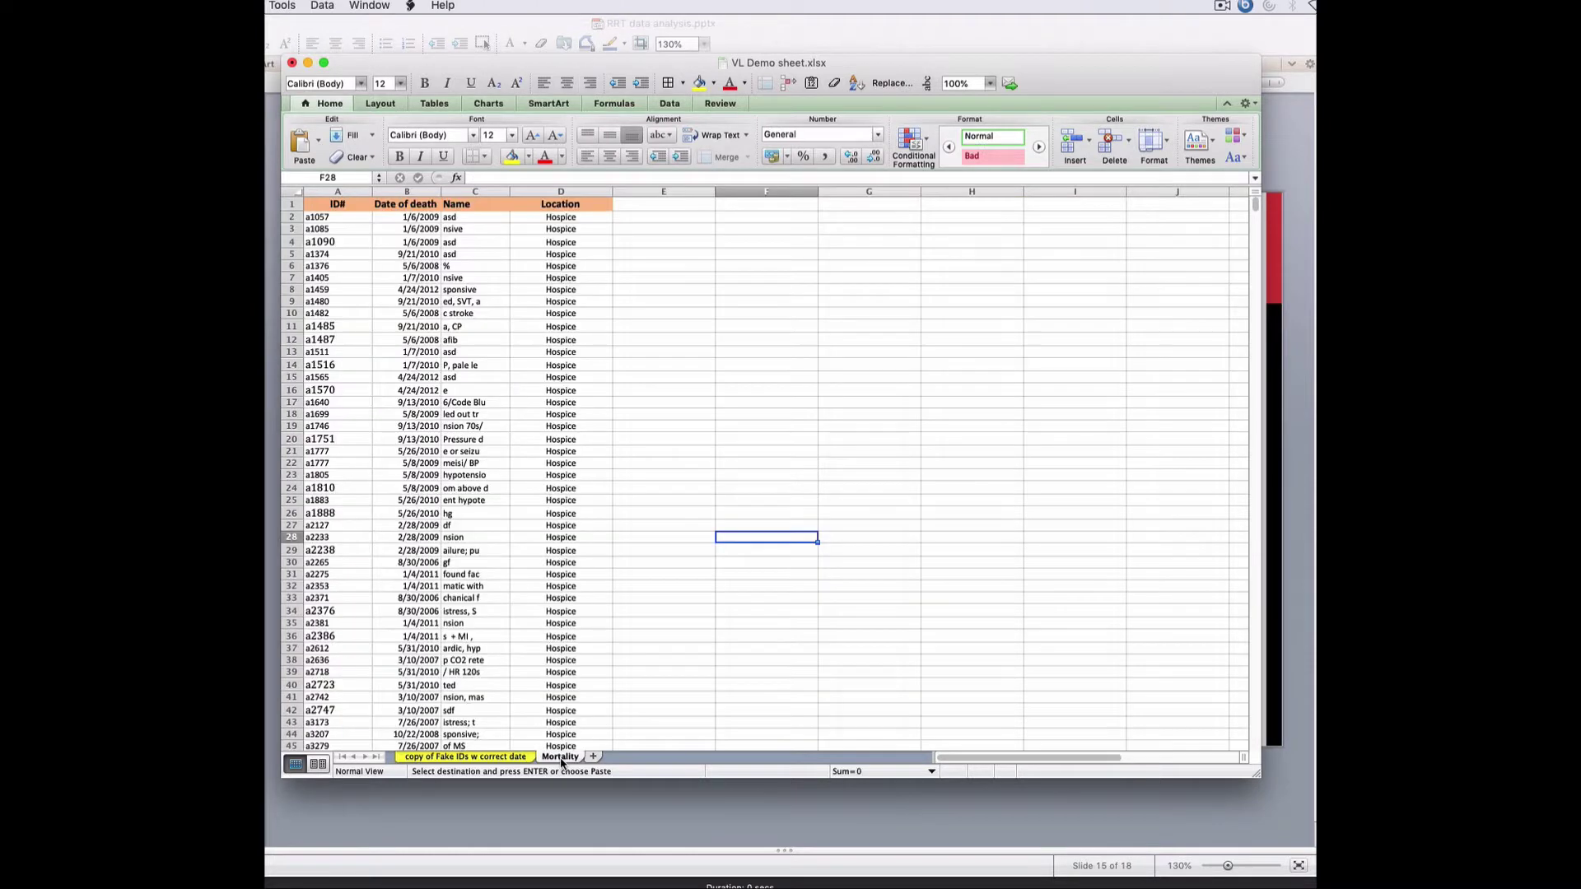
click(507, 757)
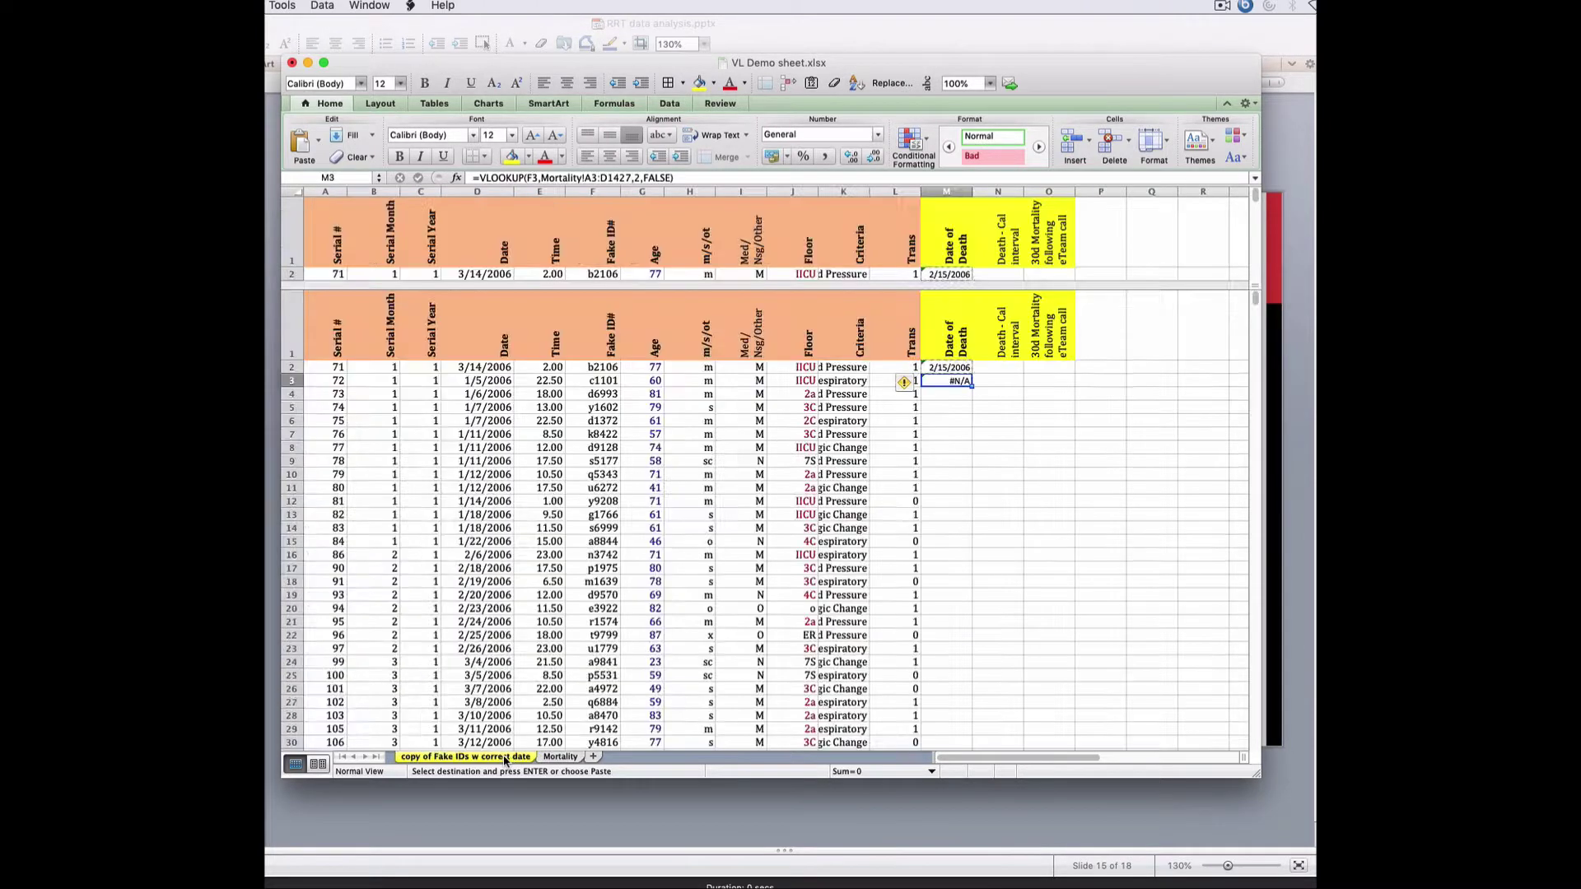
click(956, 367)
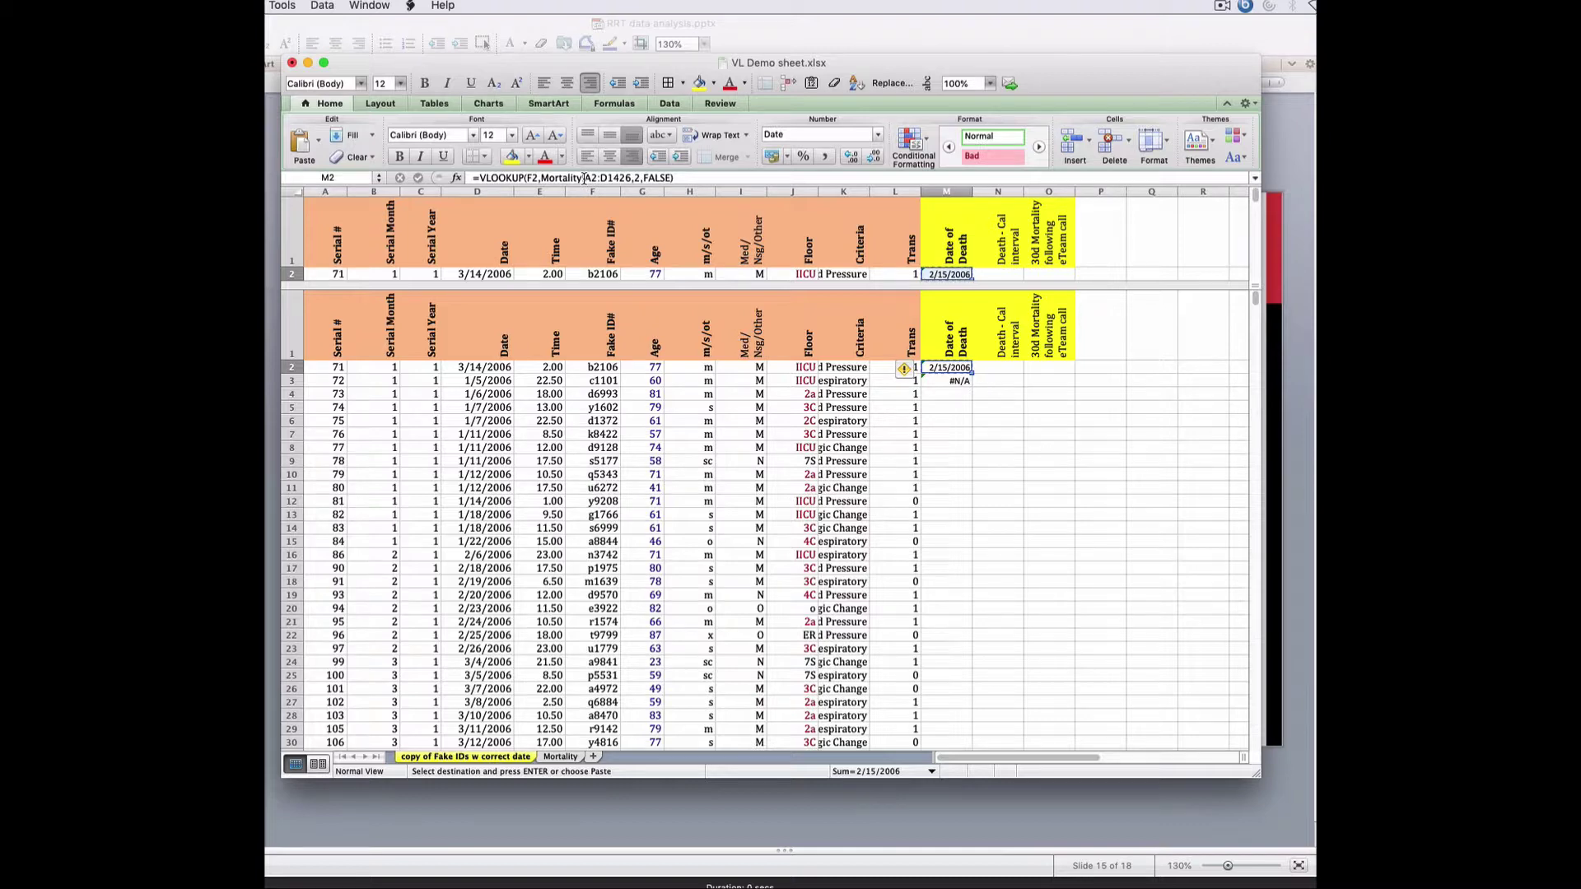
key(Down)
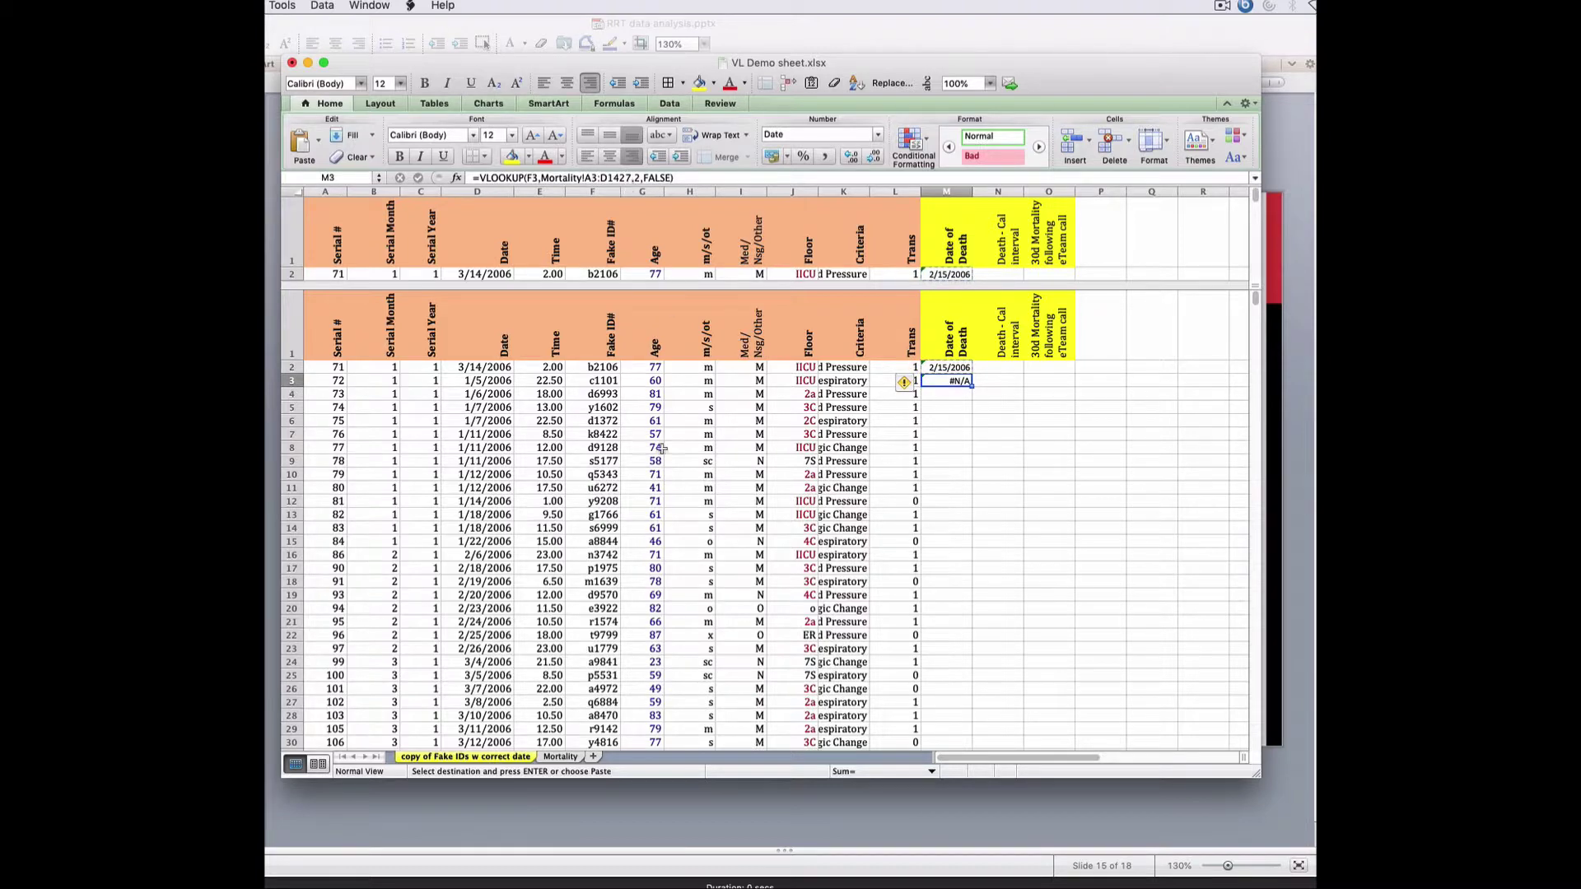
click(565, 759)
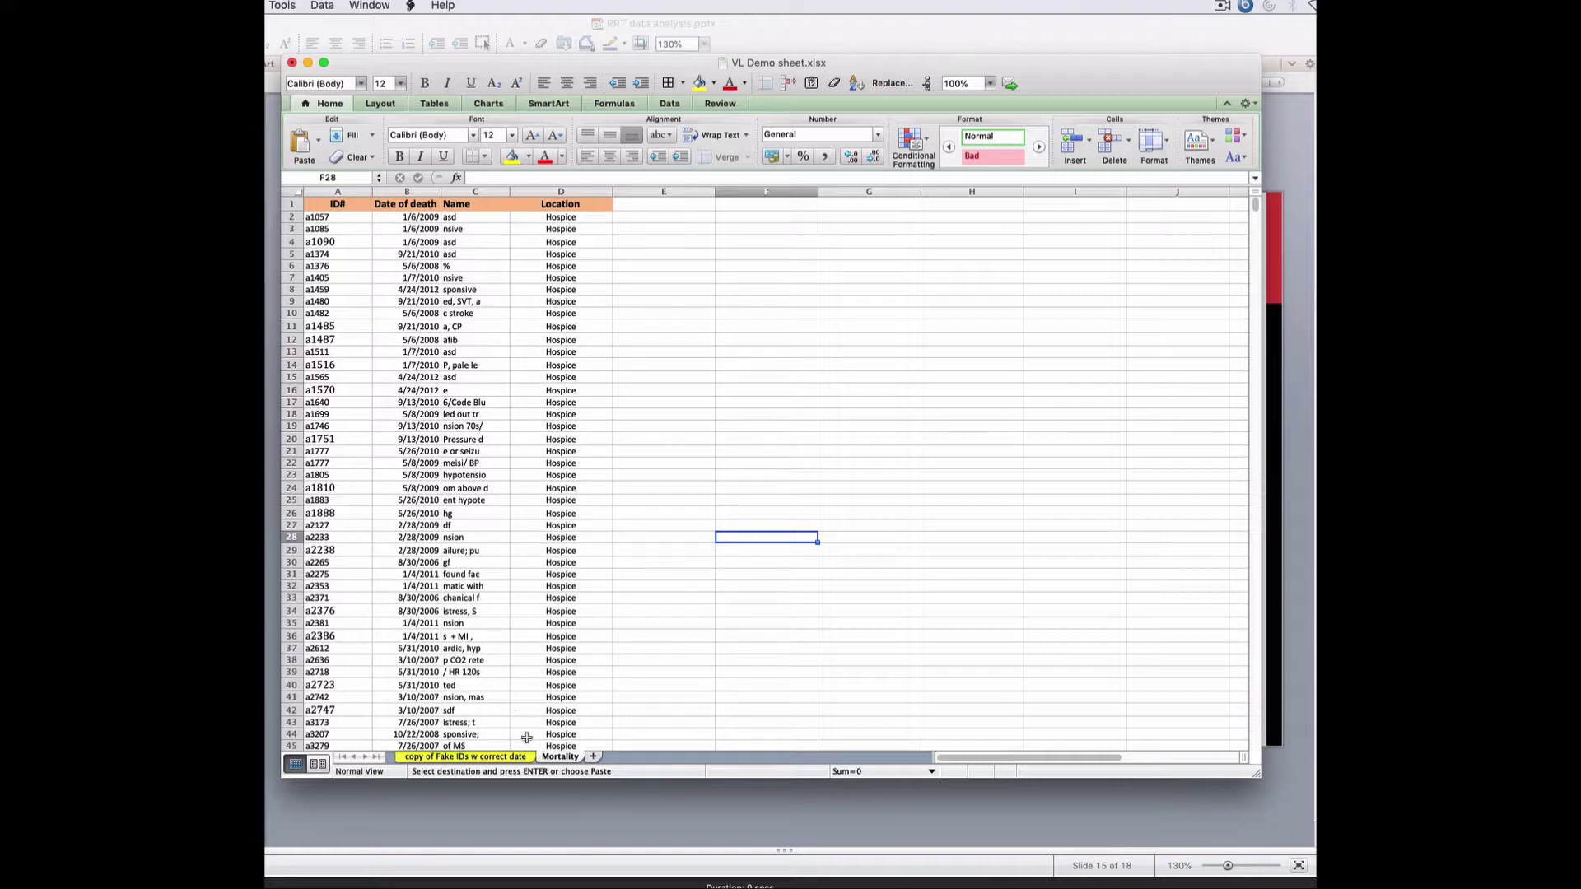
click(512, 759)
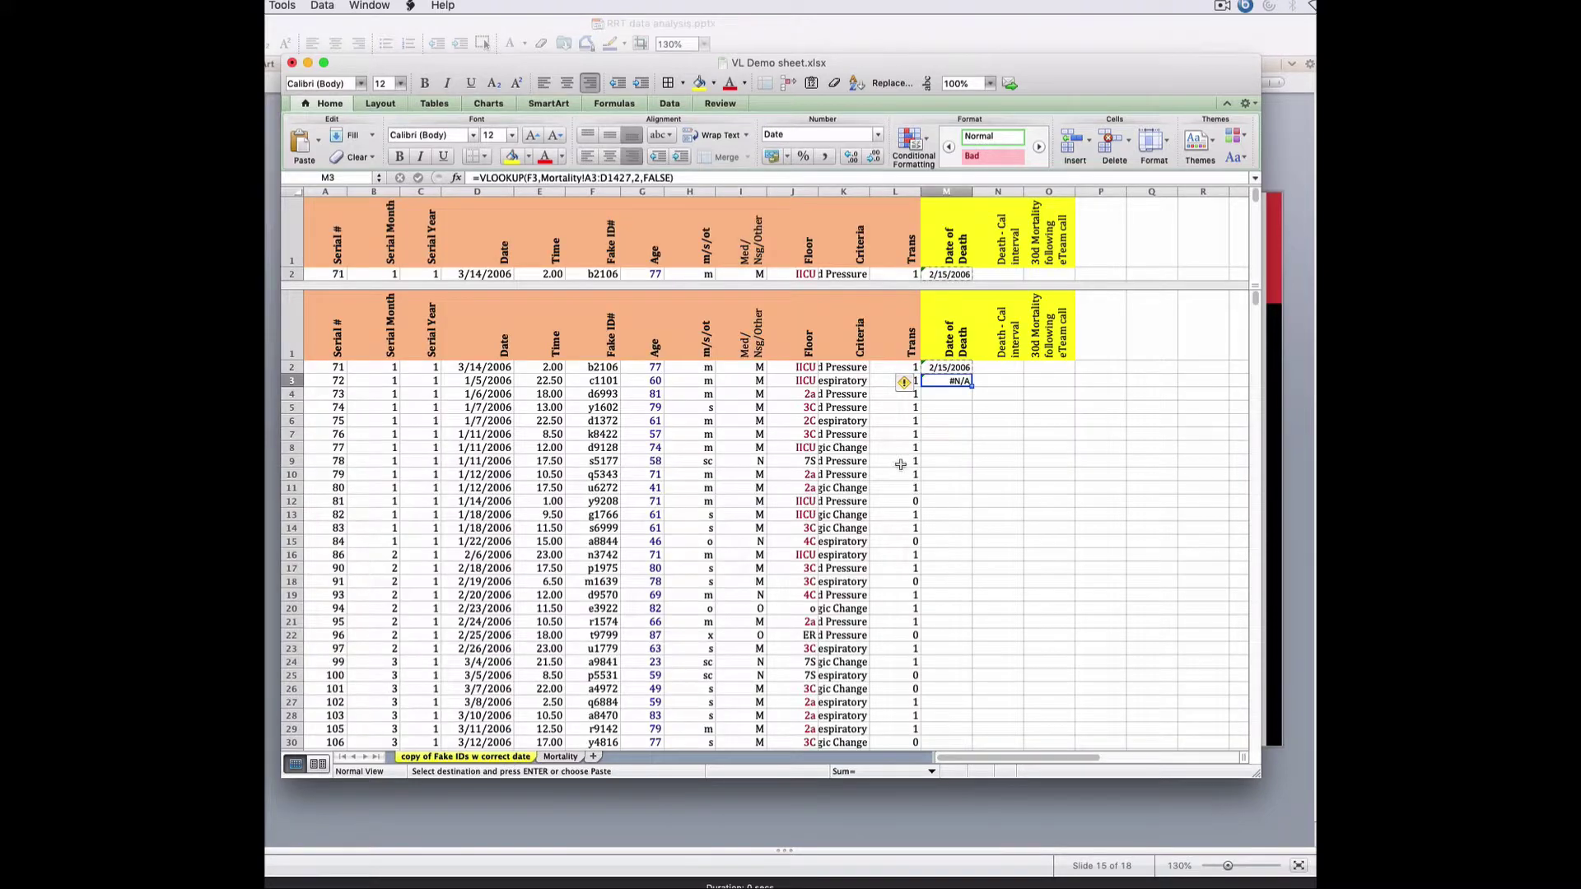
- Make the start of the table range in M2's VLOOKUP formula absolute as $A$2
click(944, 368)
click(587, 177)
text($A2)
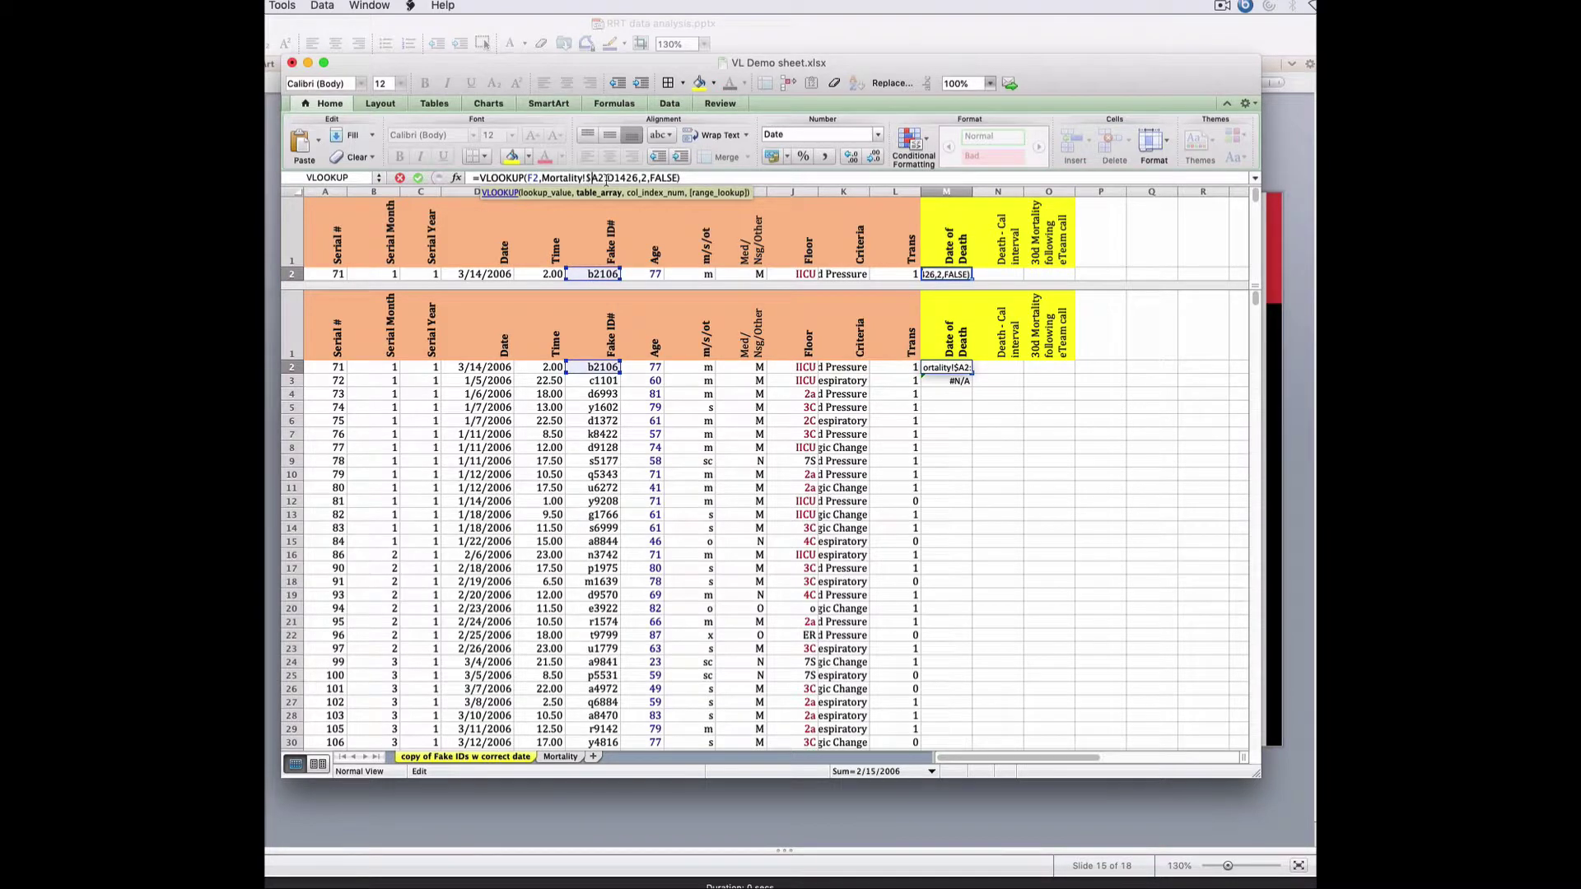
click(605, 178)
text($)
- Make the end of the table range absolute as $D$1426, remove any stray cell reference, and enter the formula in M2
click(617, 178)
text($)
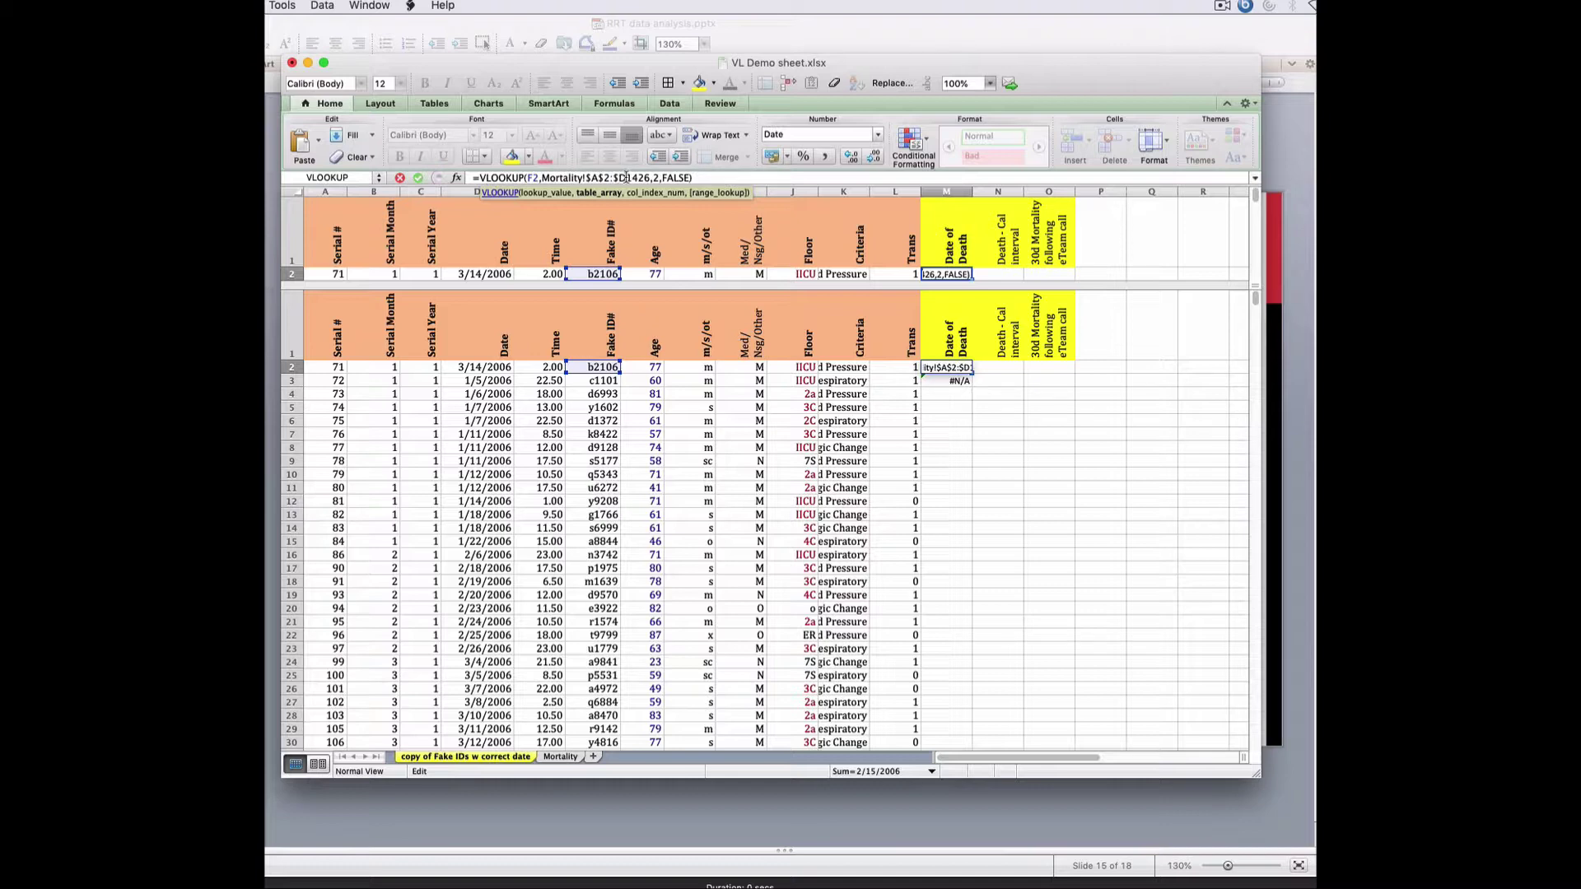
click(626, 178)
text($)
click(951, 430)
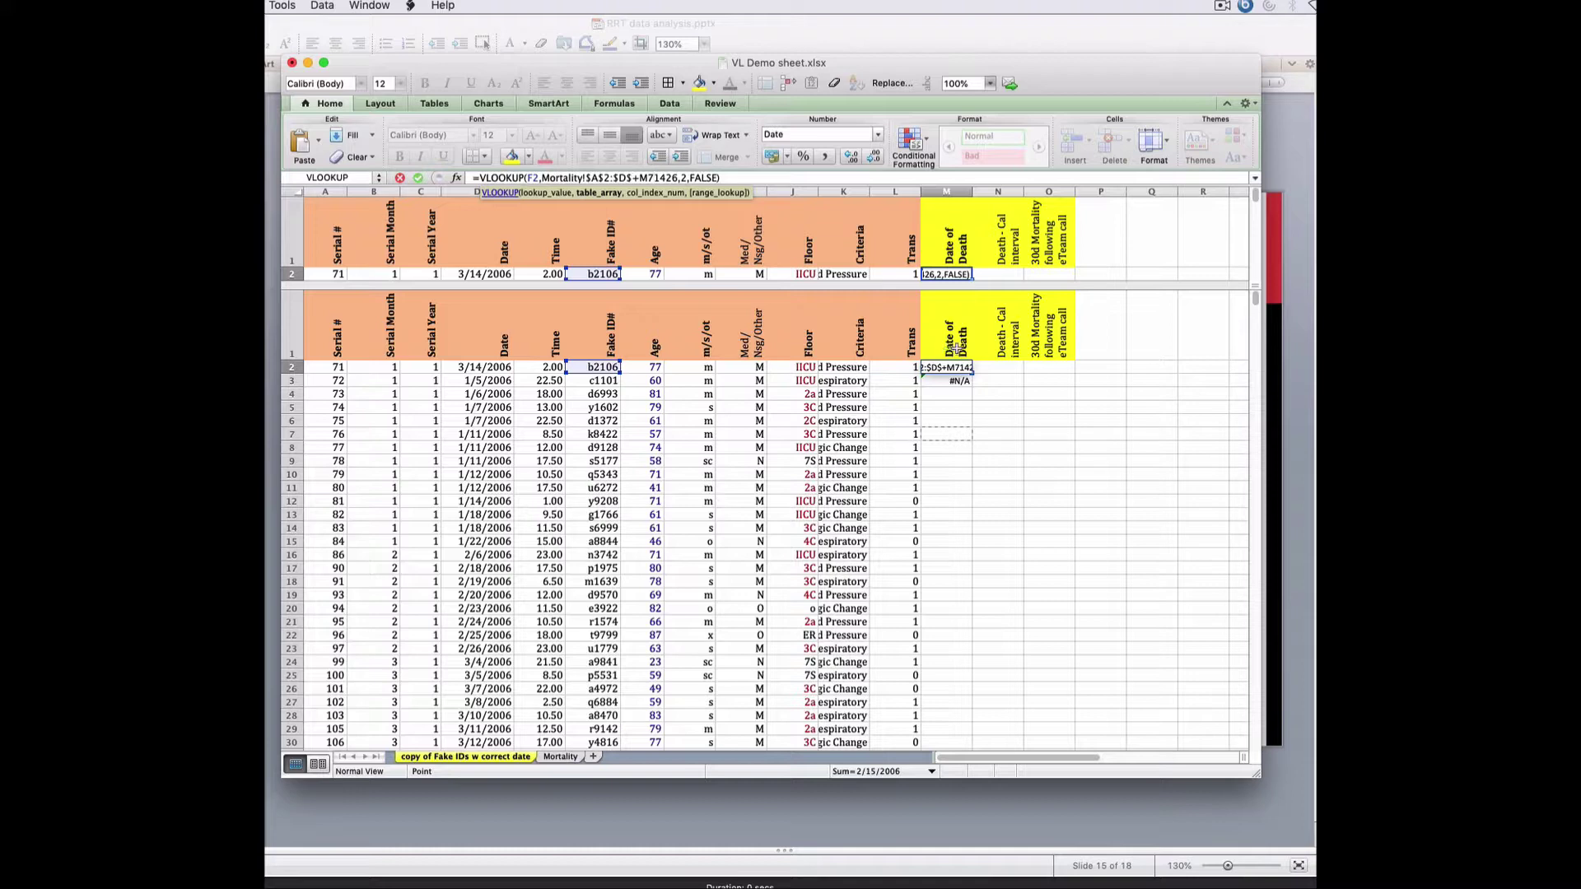
key(BackSpace)
key(BackSpace)
key(BackSpace)
click(704, 177)
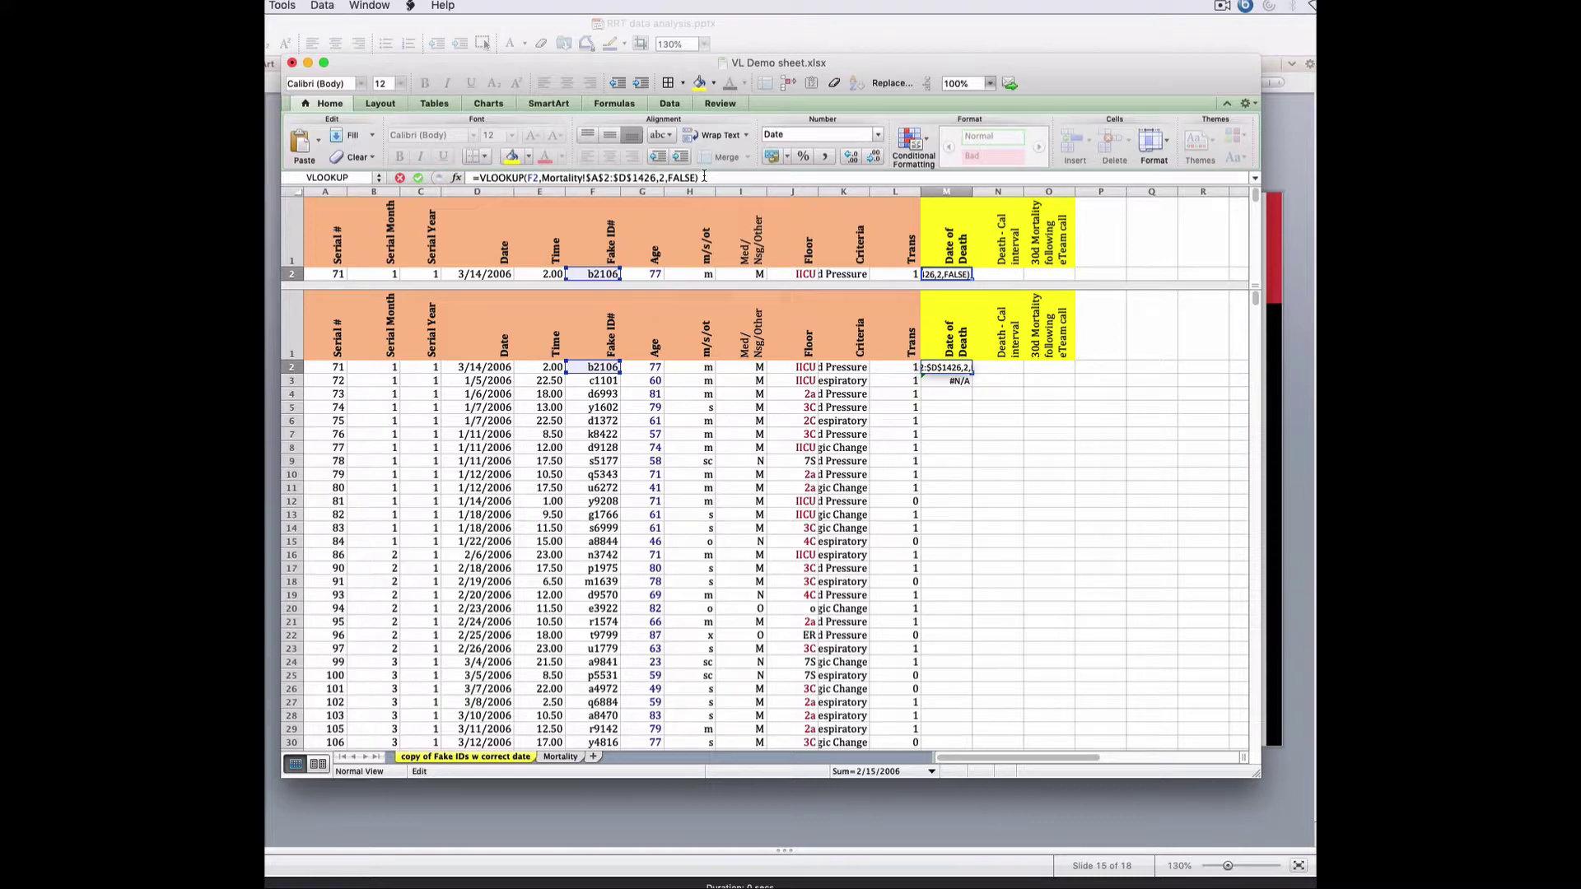
key(Return)
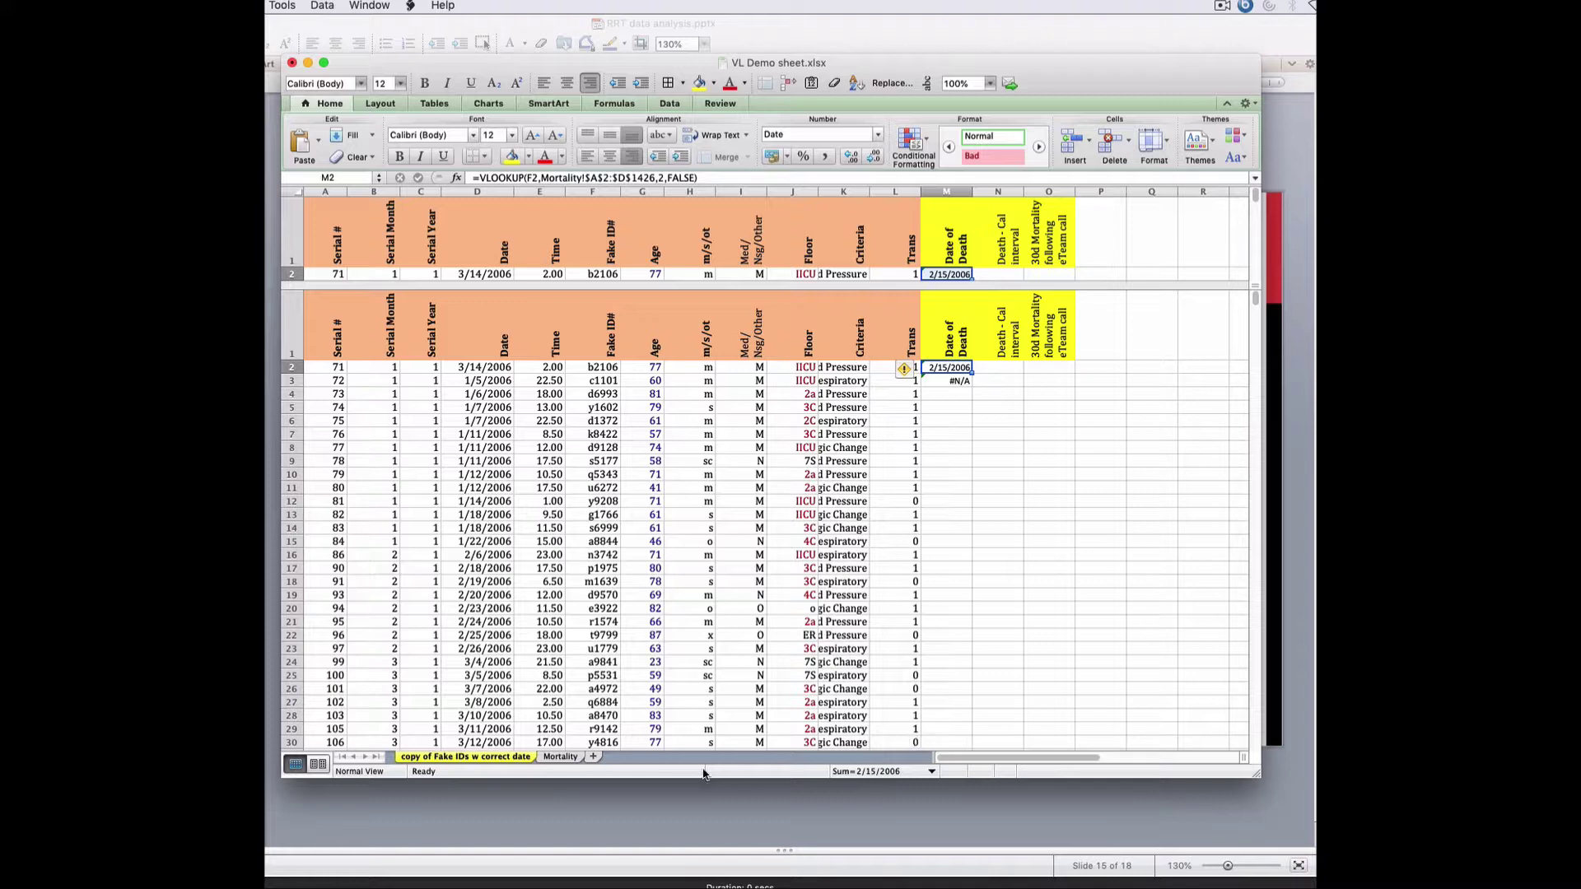
- Review the Mortality sheet's lookup table and return to the Date of Death formula in M2
click(560, 756)
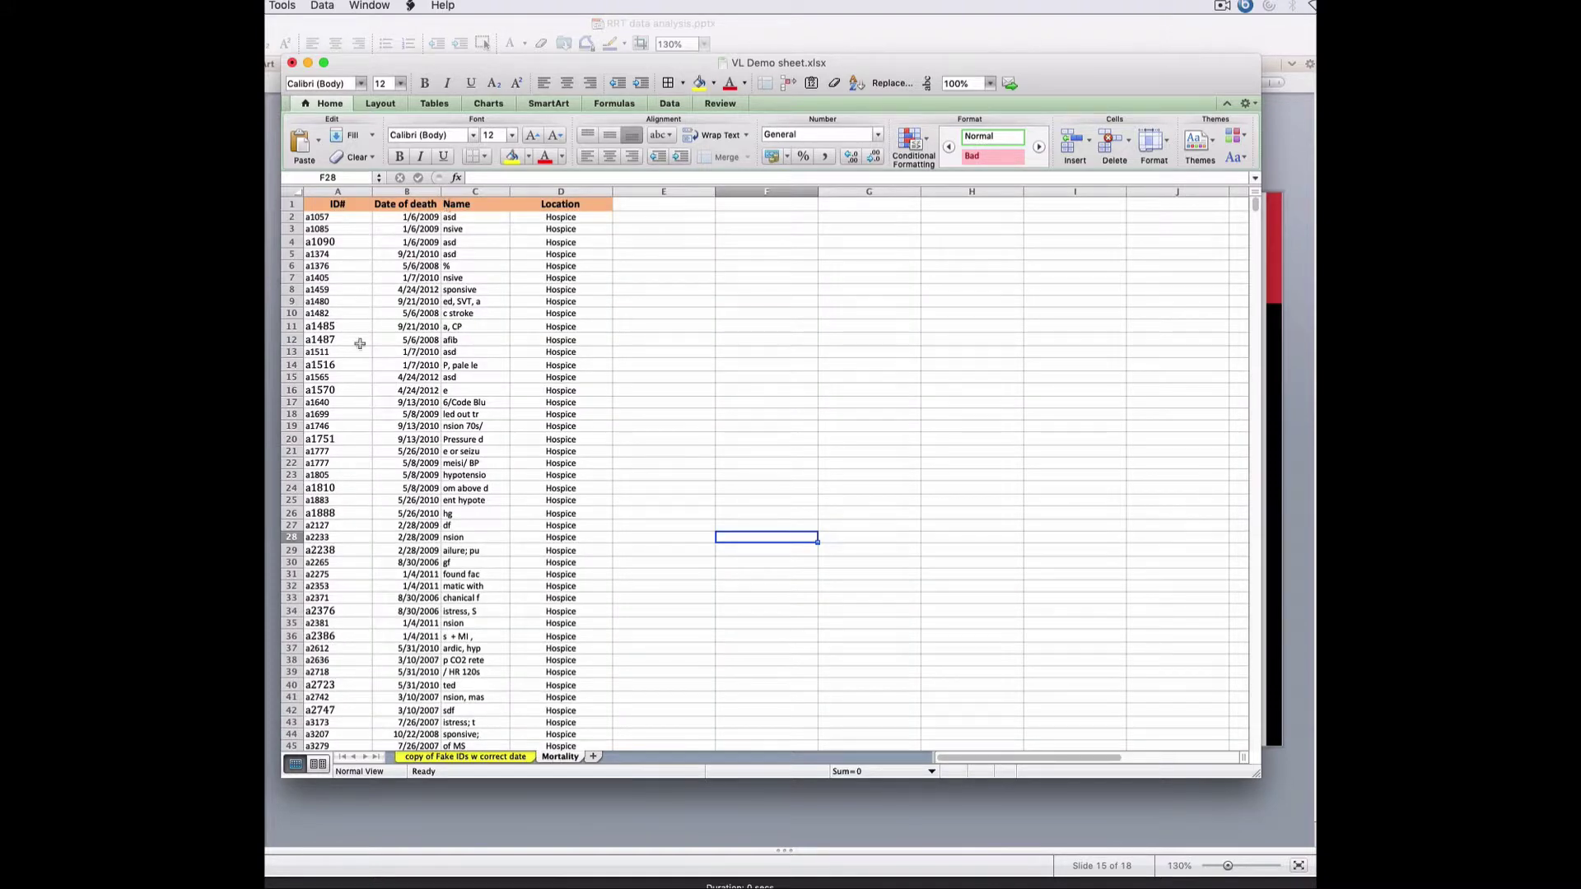
click(443, 756)
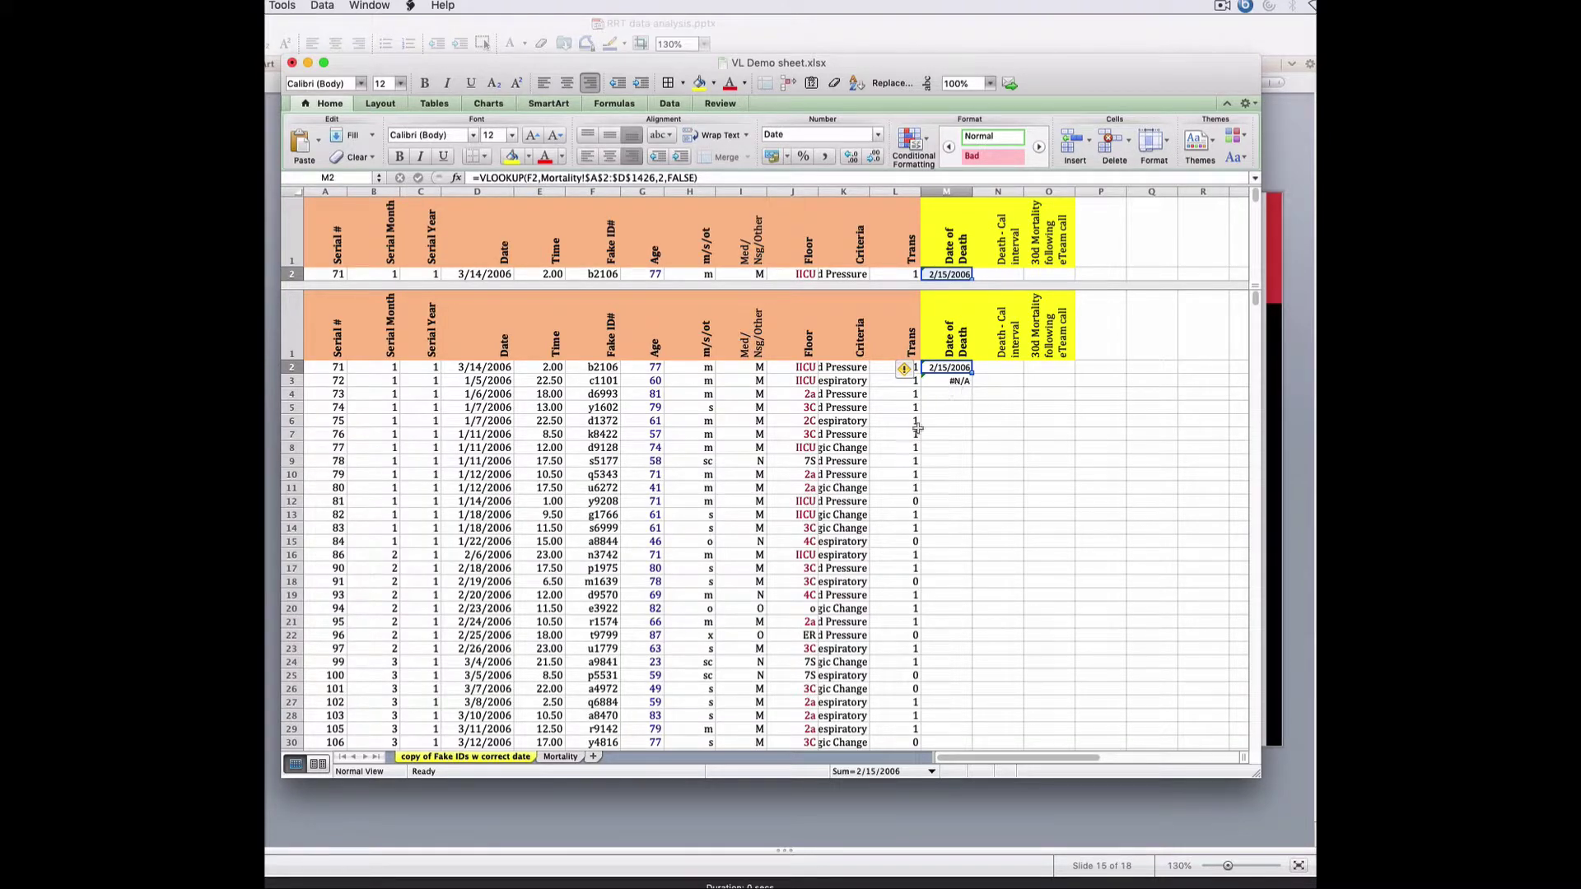
click(565, 757)
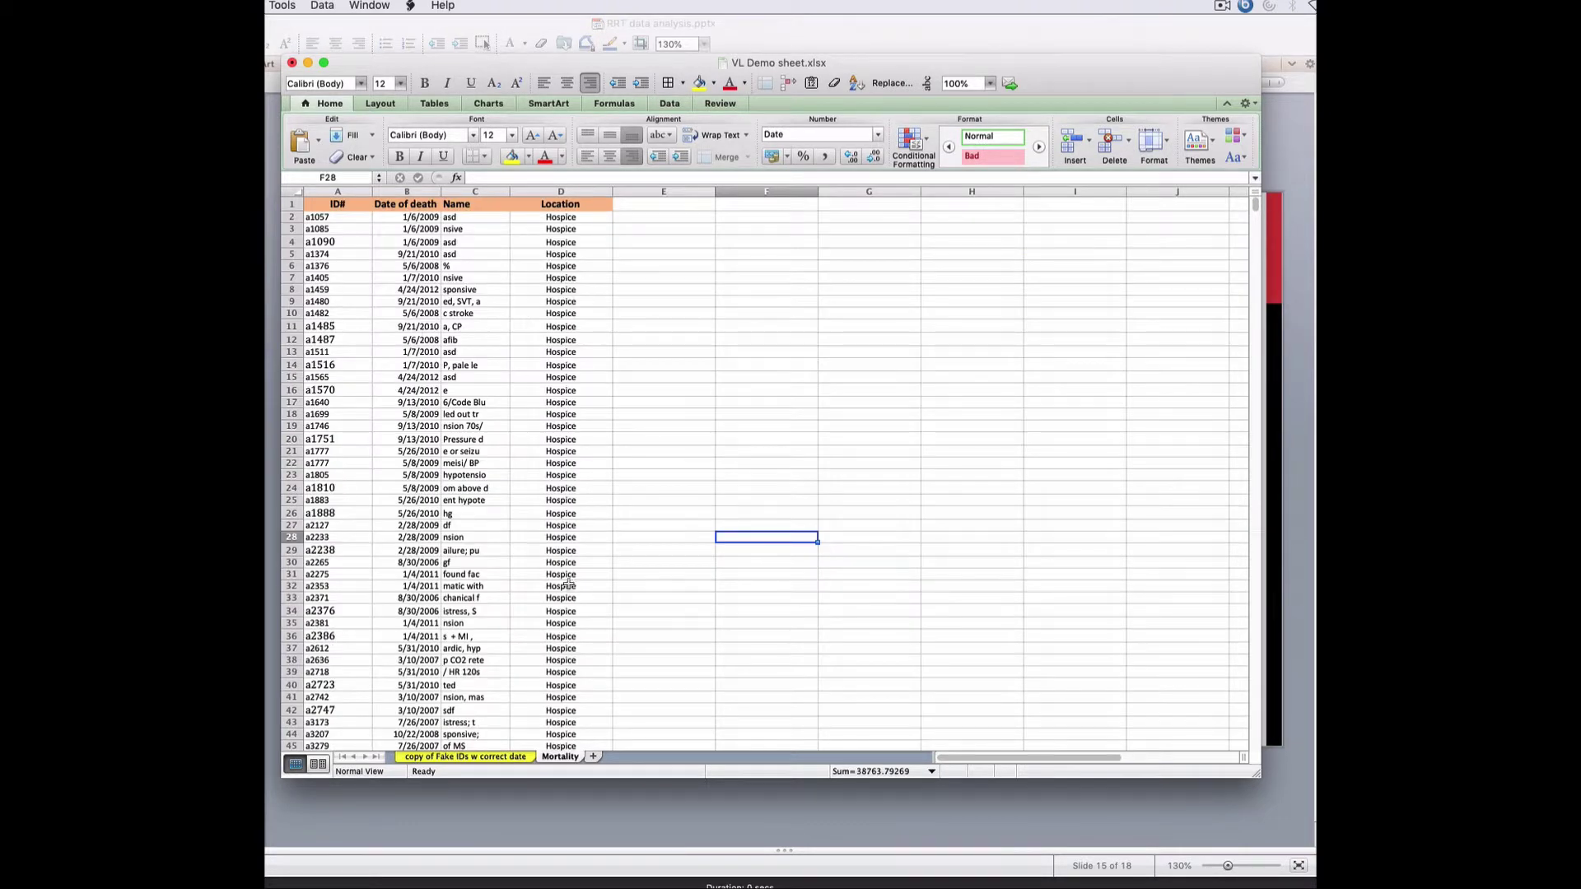
click(465, 757)
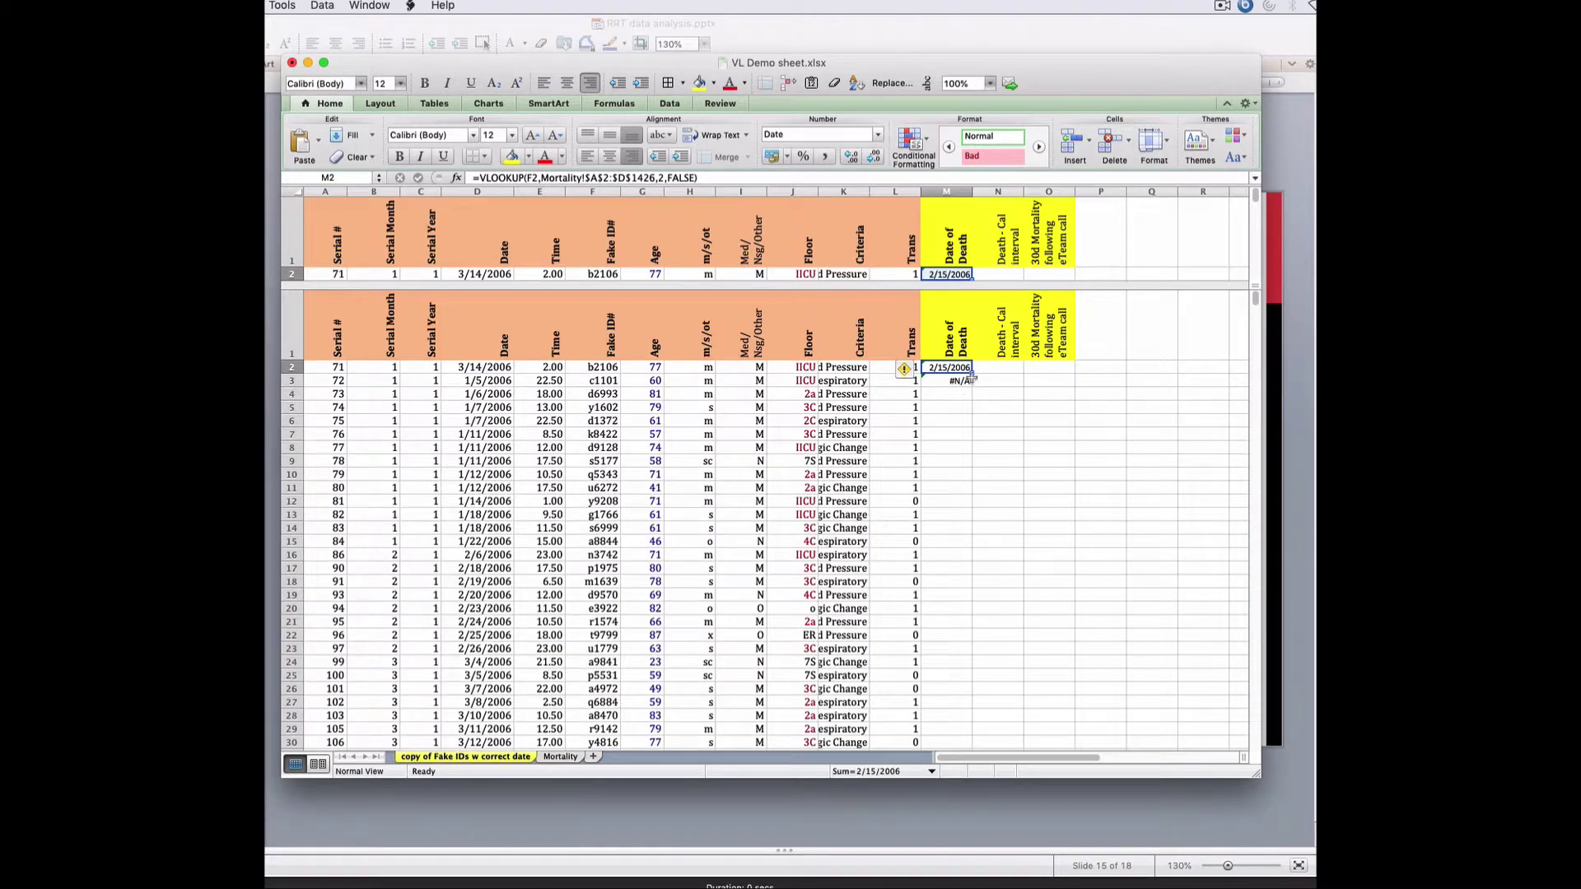
- Copy the VLOOKUP formula from M2 down the Date of Death column through row 1029
click(1046, 539)
scroll(1038, 540, down, 20)
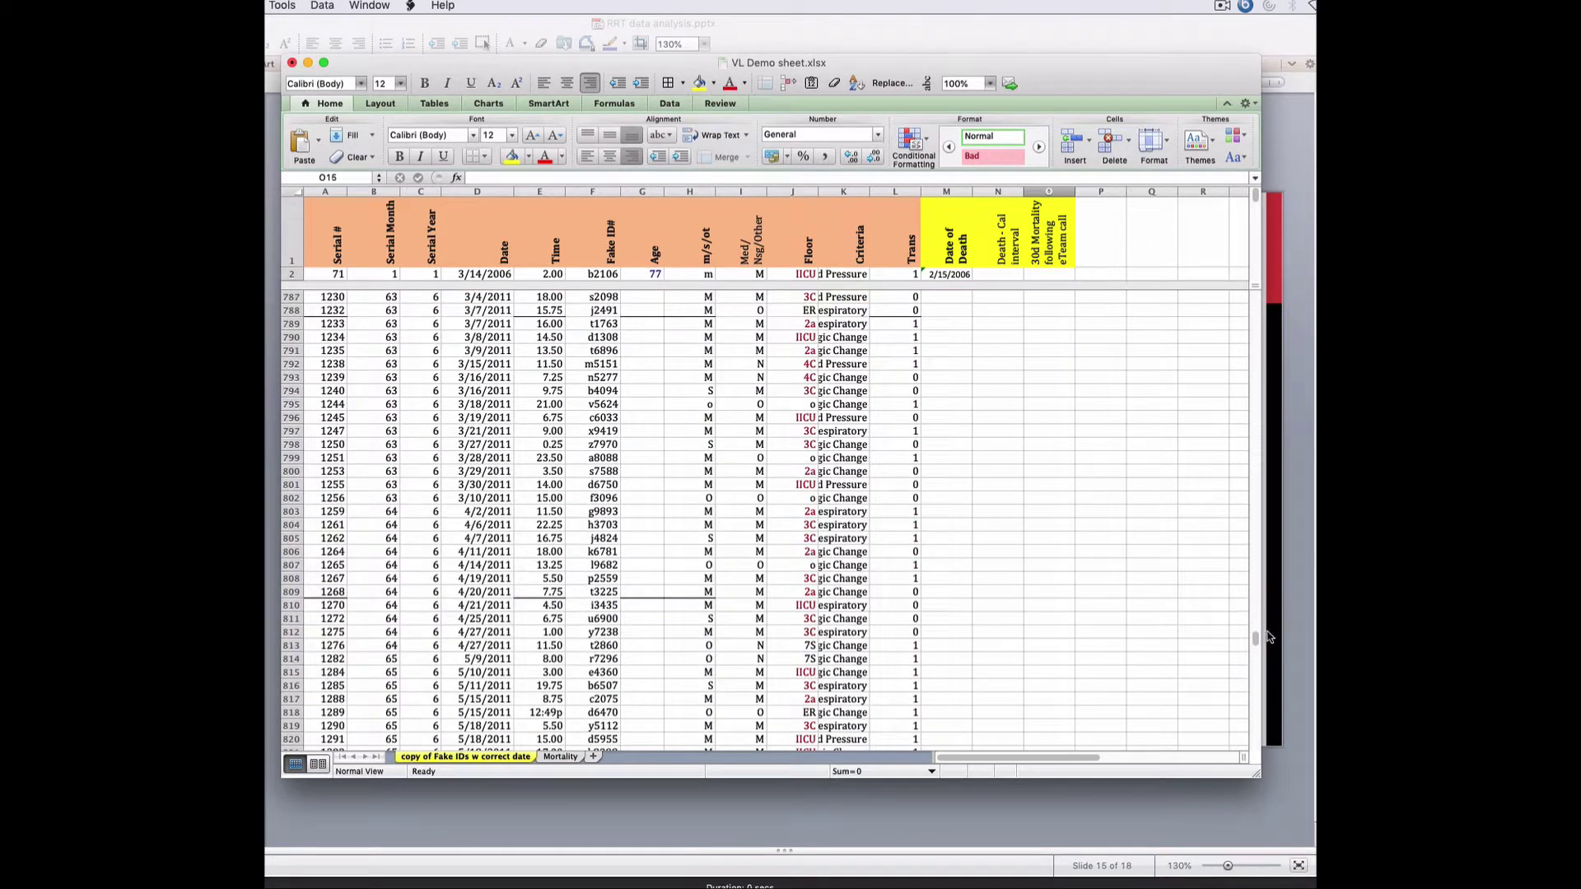
drag(1255, 635, 1248, 731)
click(956, 273)
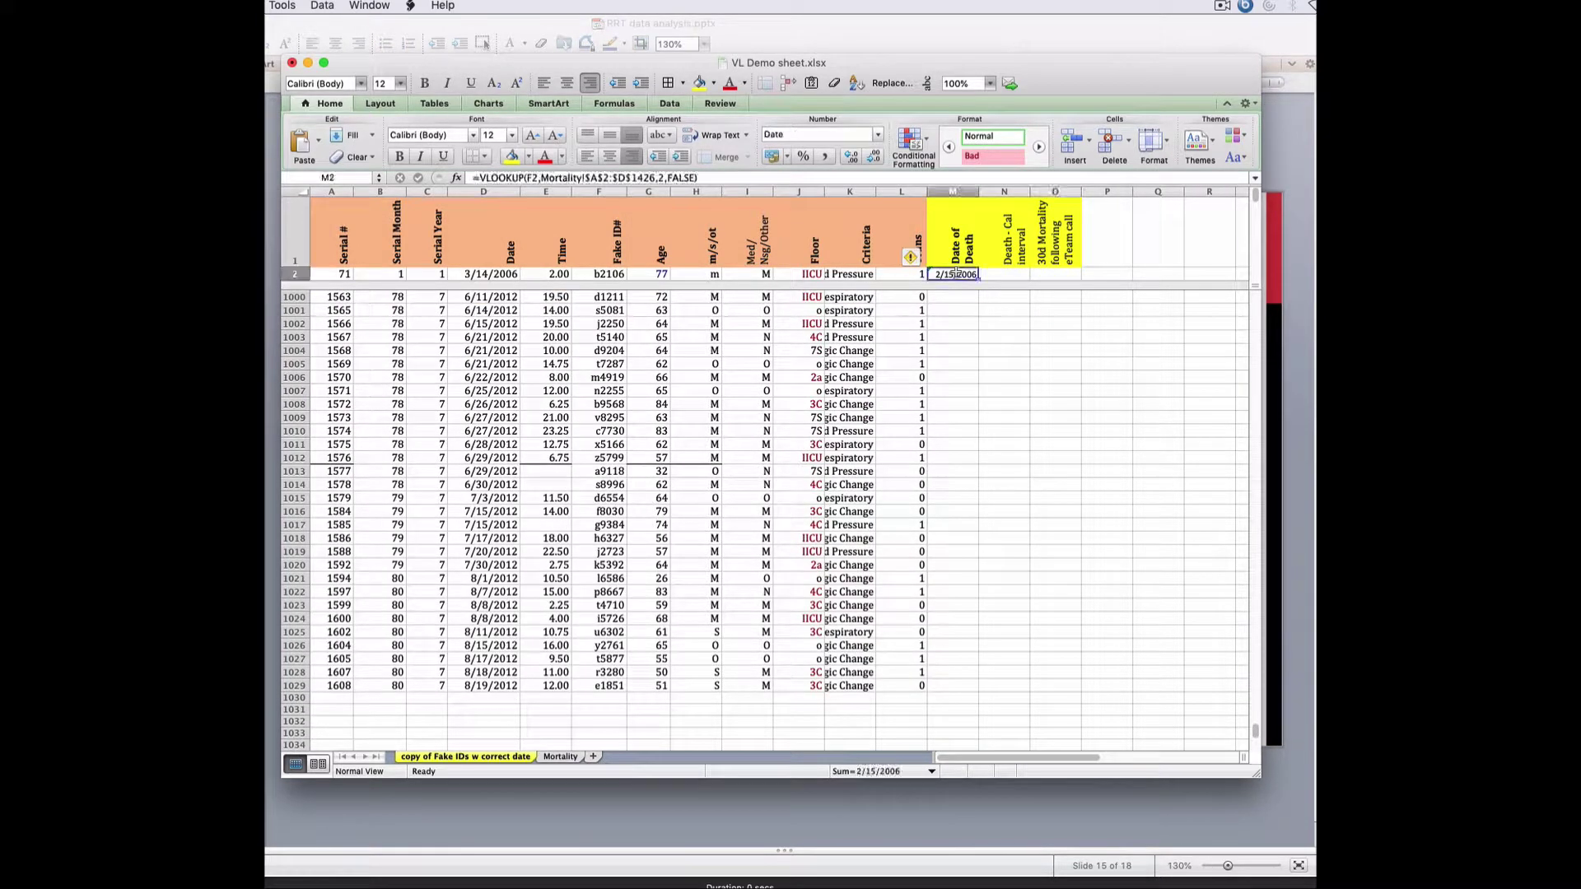
key(super+c)
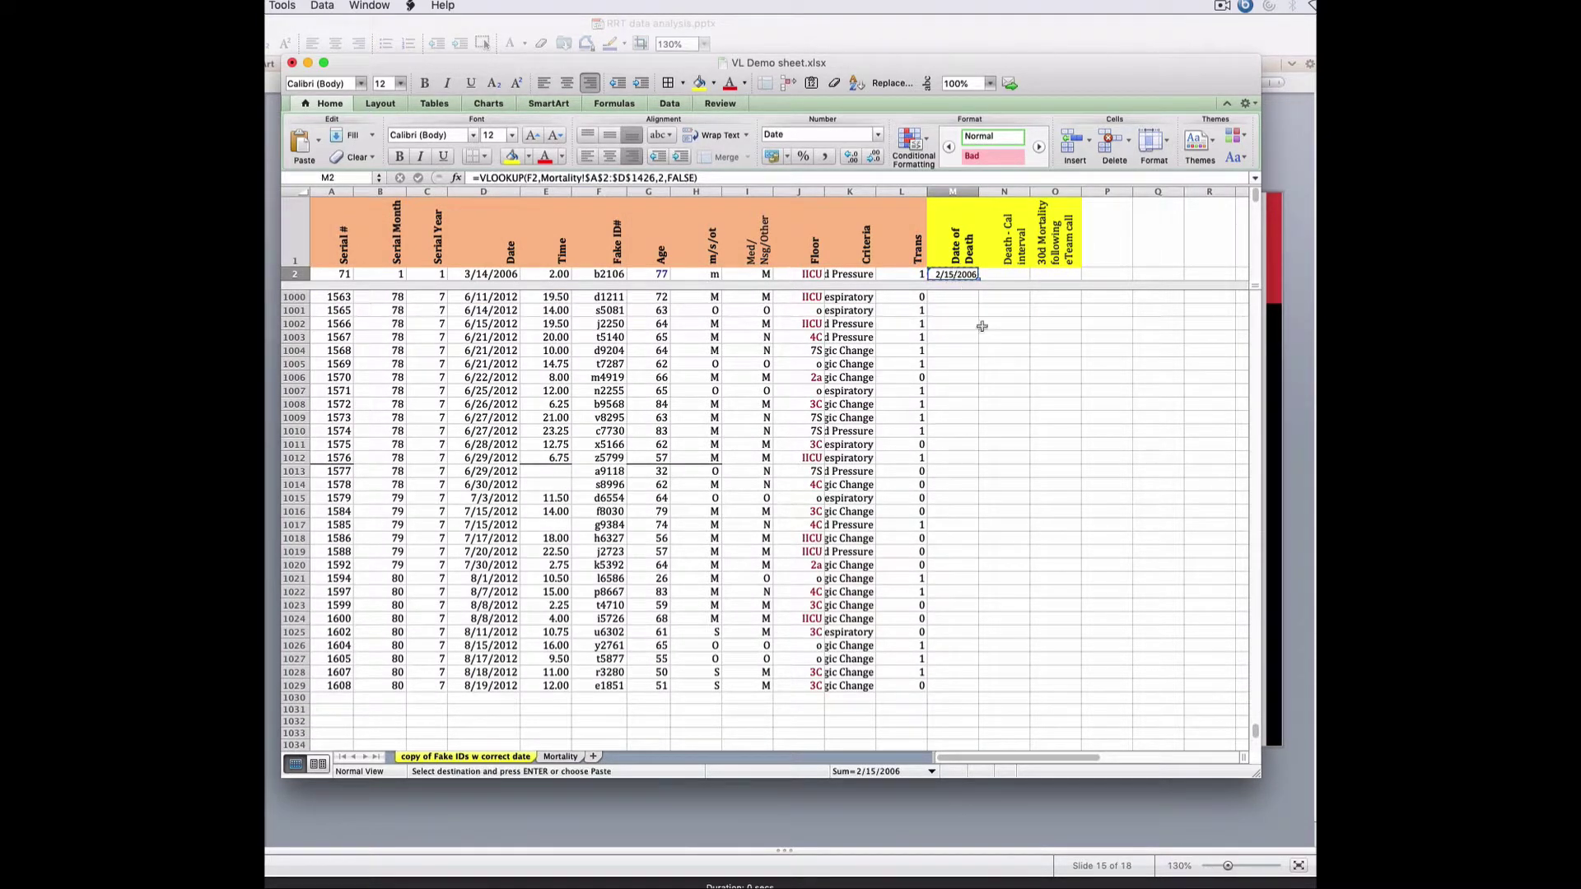
shift+click(956, 685)
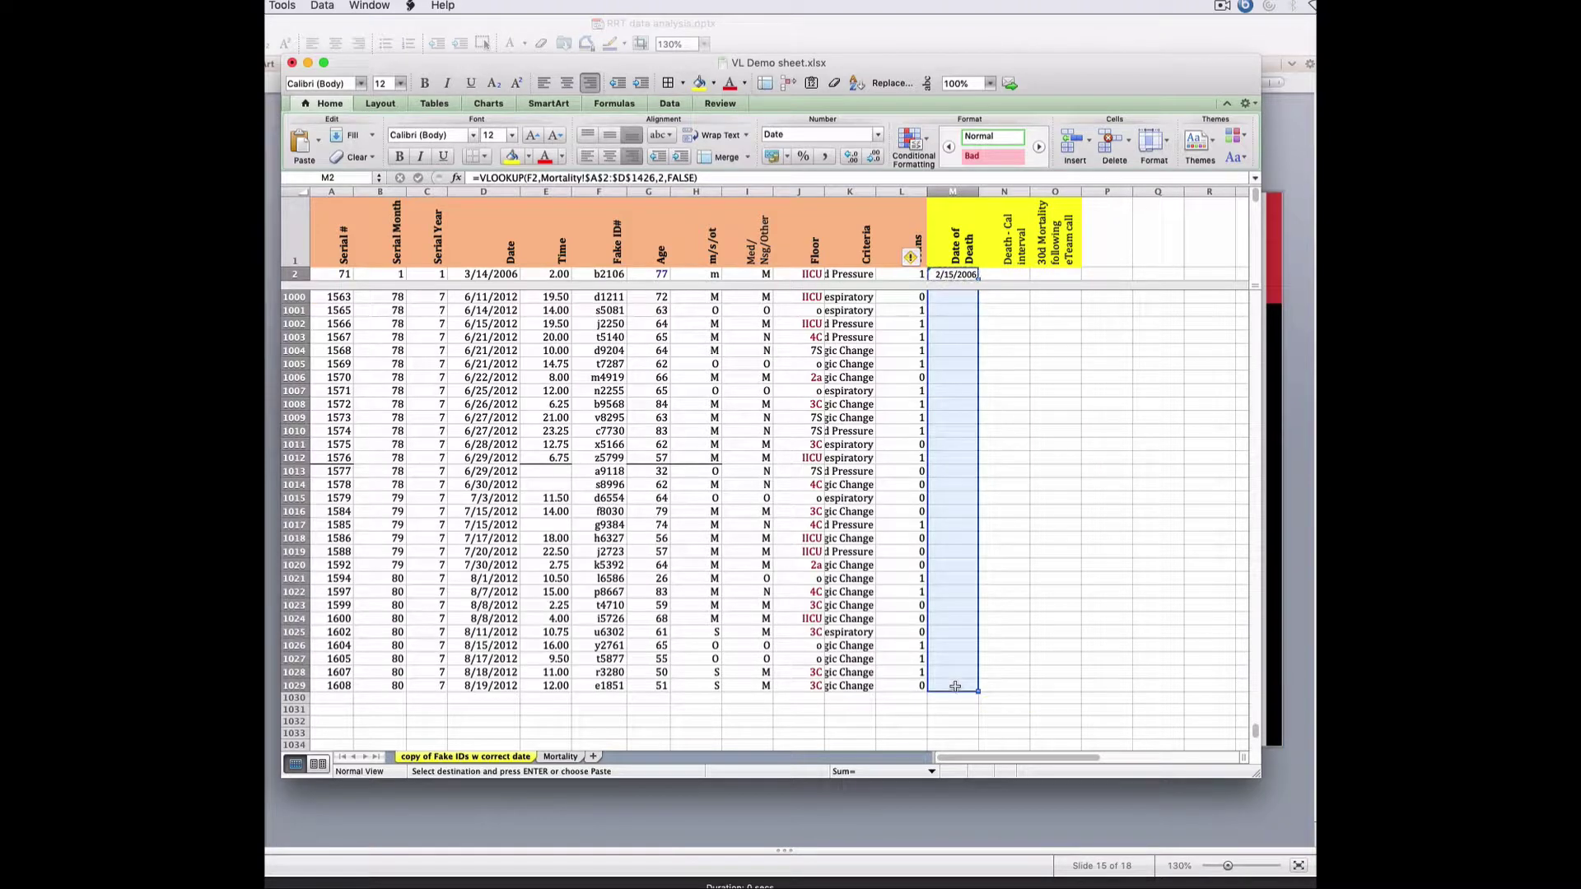
key(super+v)
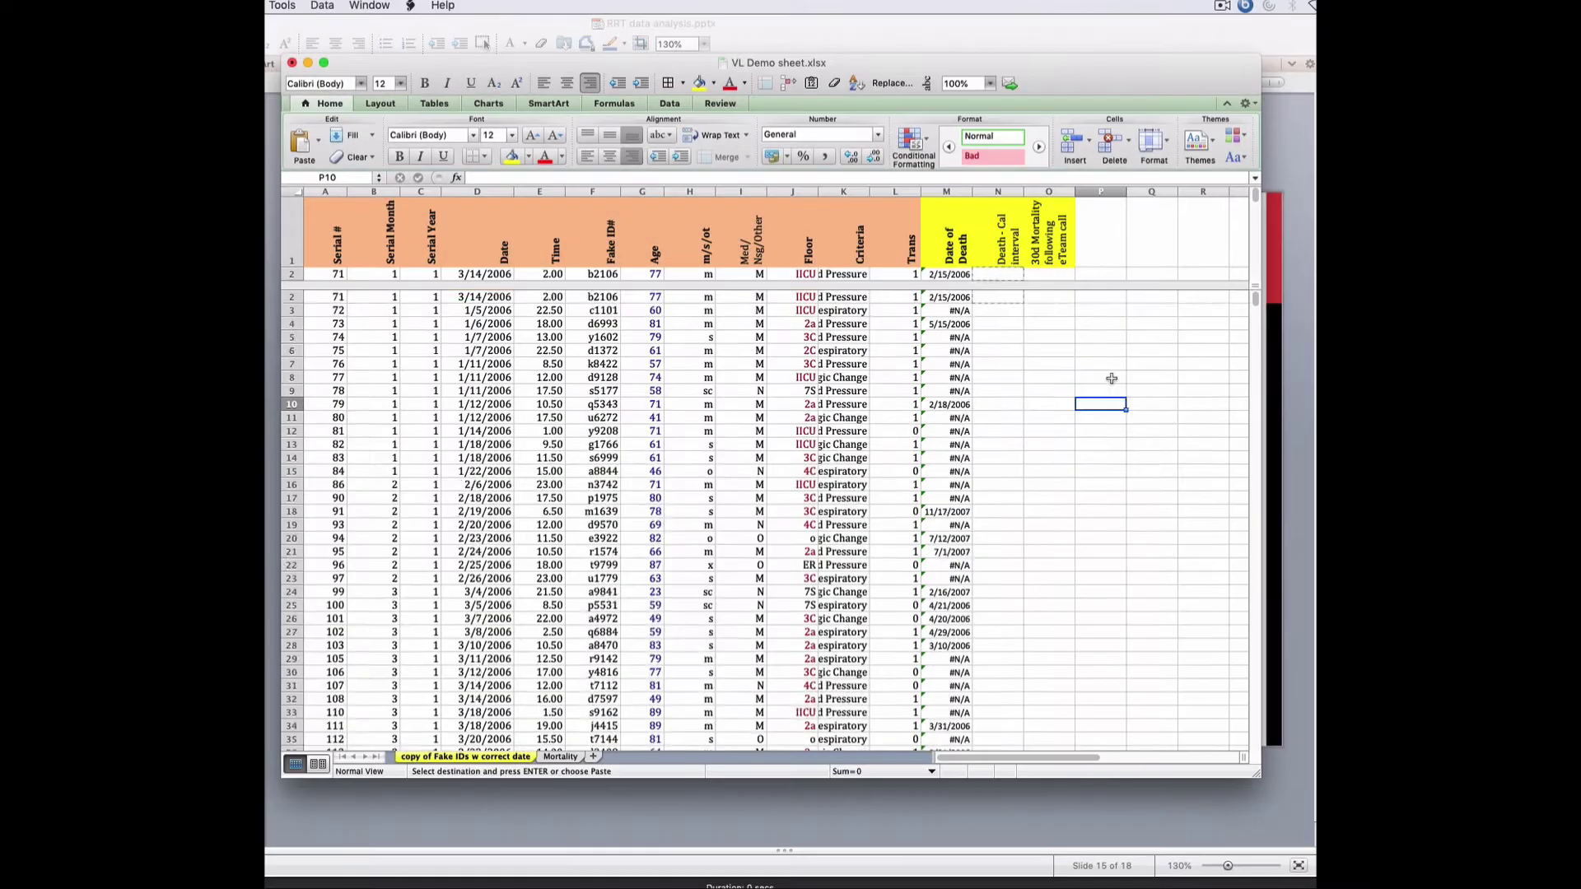
scroll(1109, 380, up, 3)
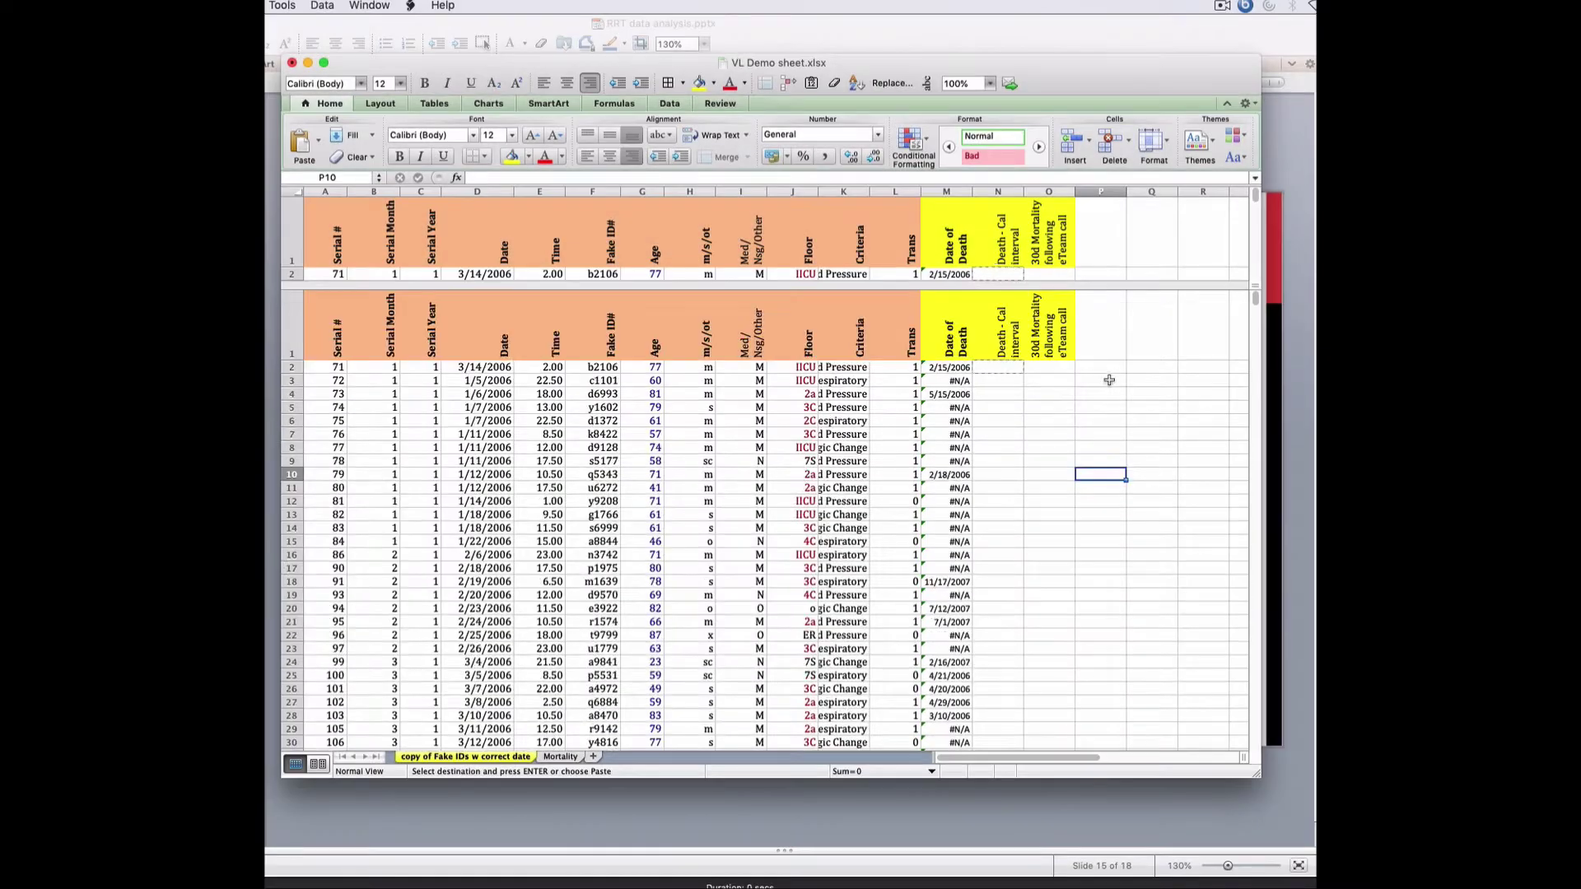
- Enter the formula =M2-D2 in N2 to calculate the interval between the call date and death
click(997, 274)
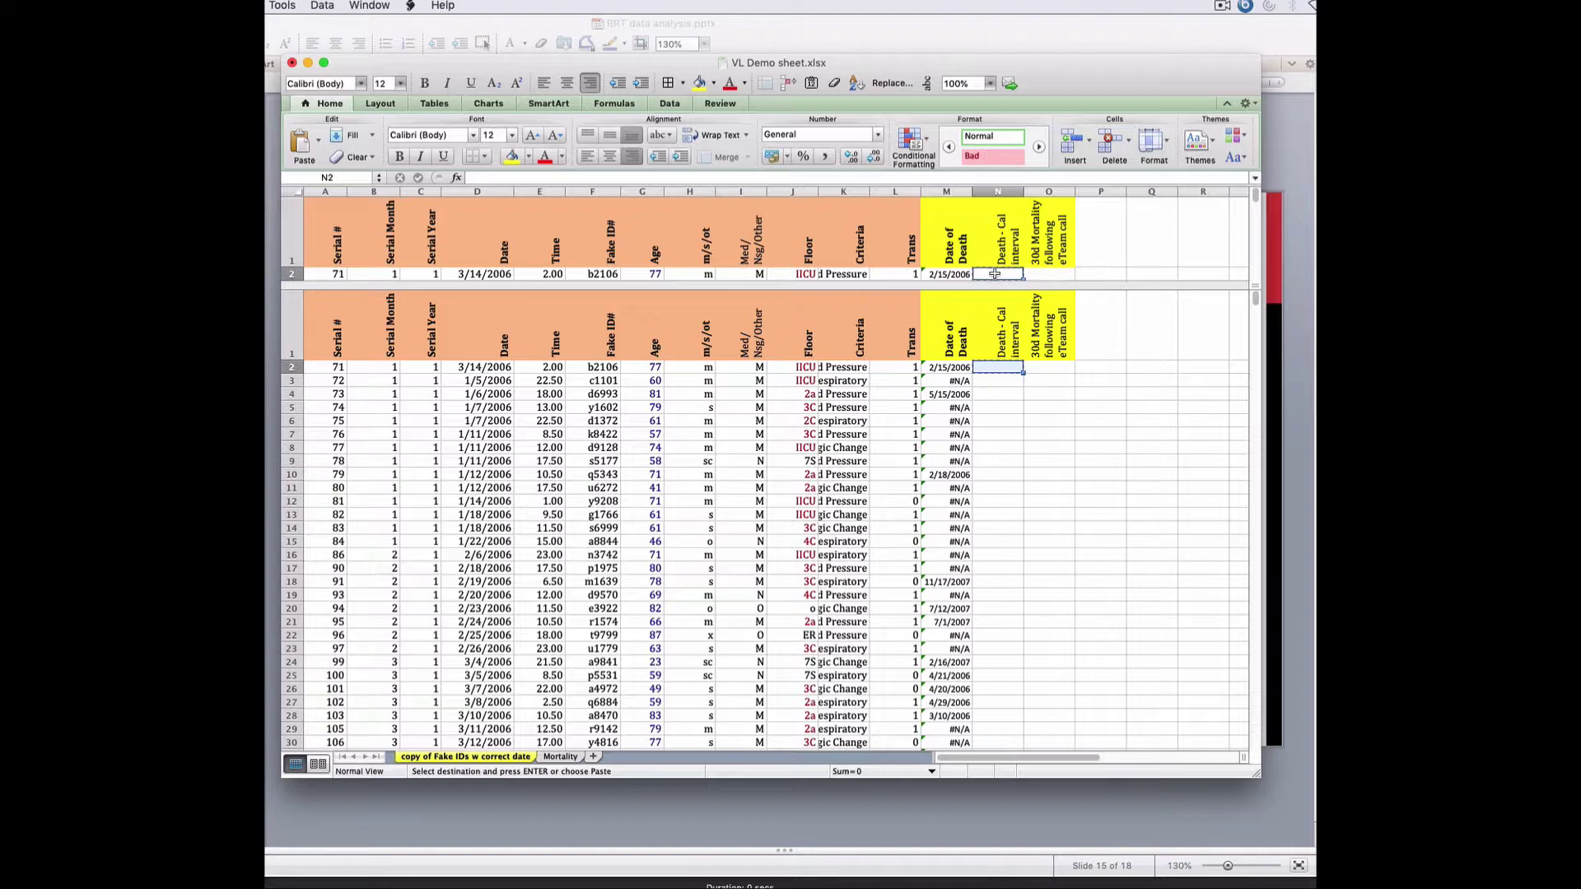
text(=)
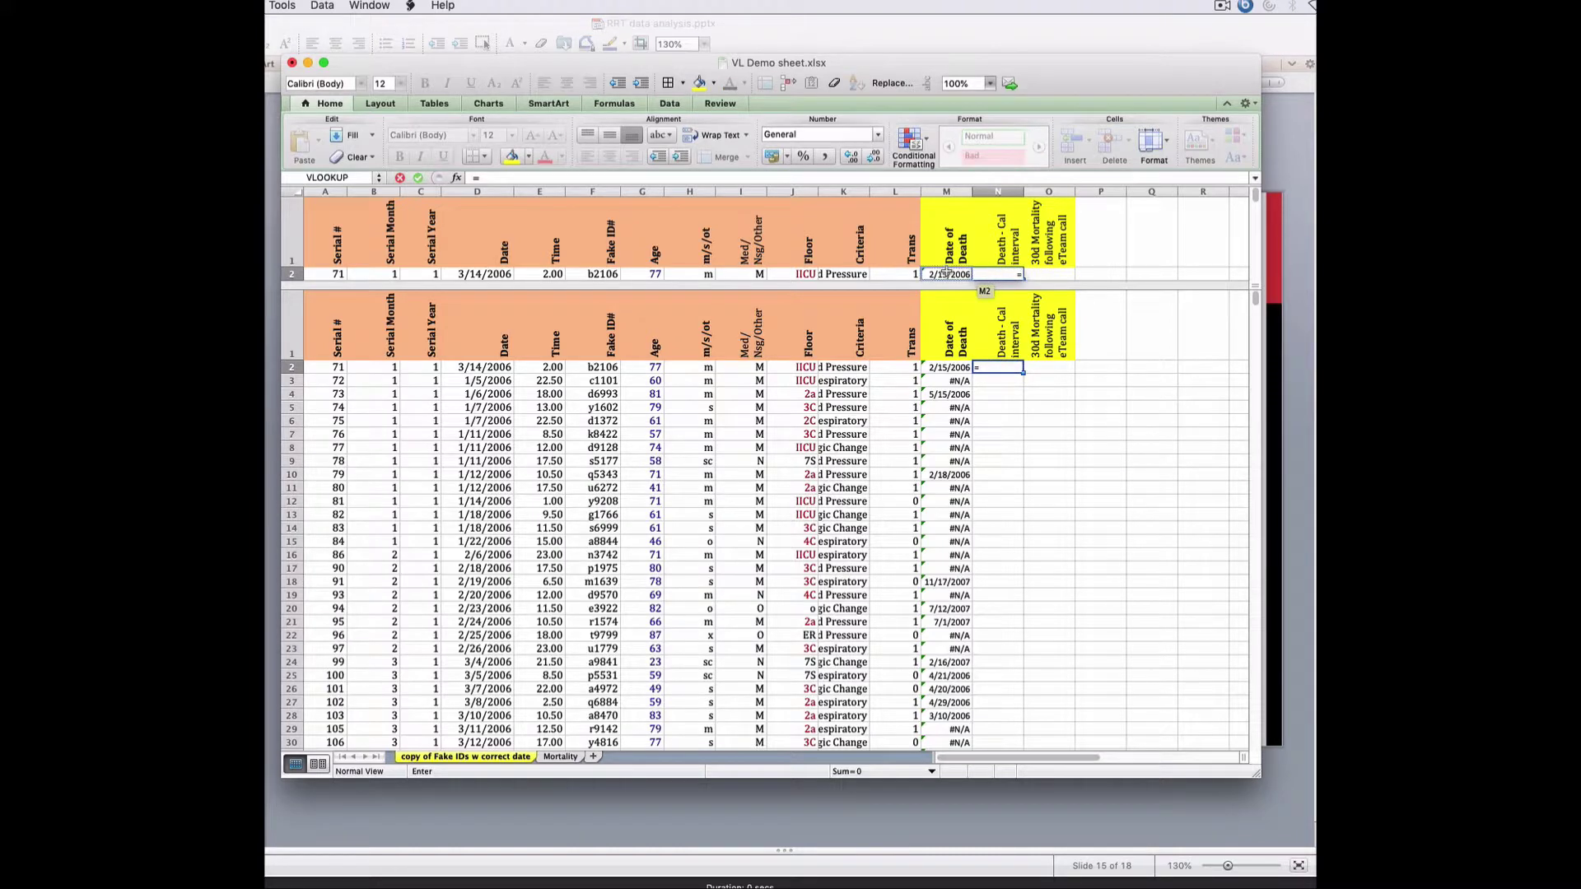
click(946, 275)
text(-)
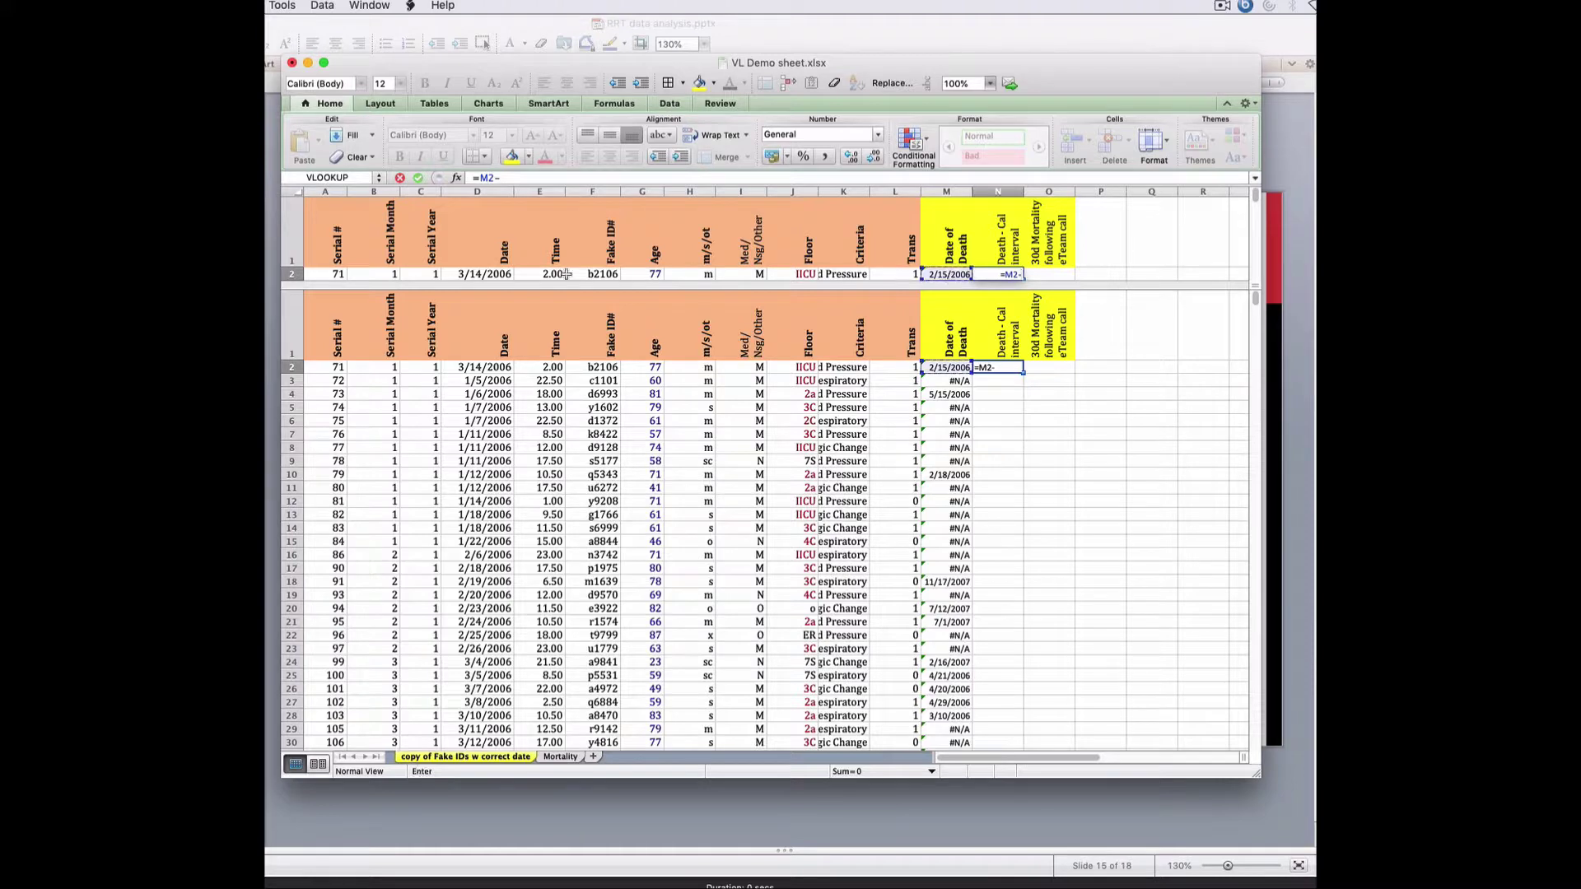
click(484, 274)
key(Return)
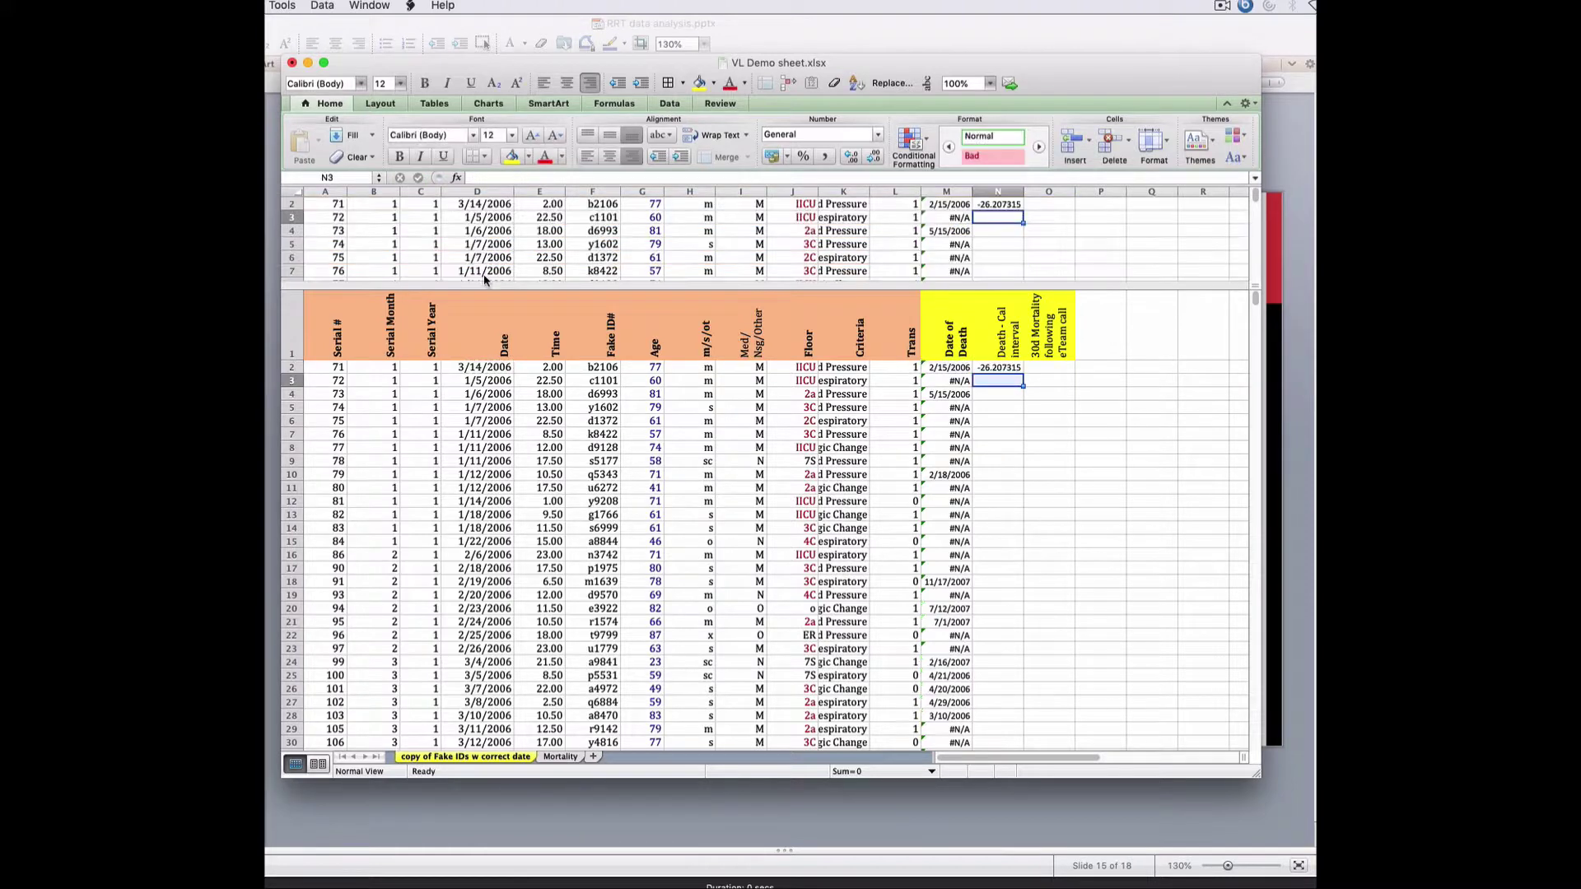
scroll(1200, 272, up, 1)
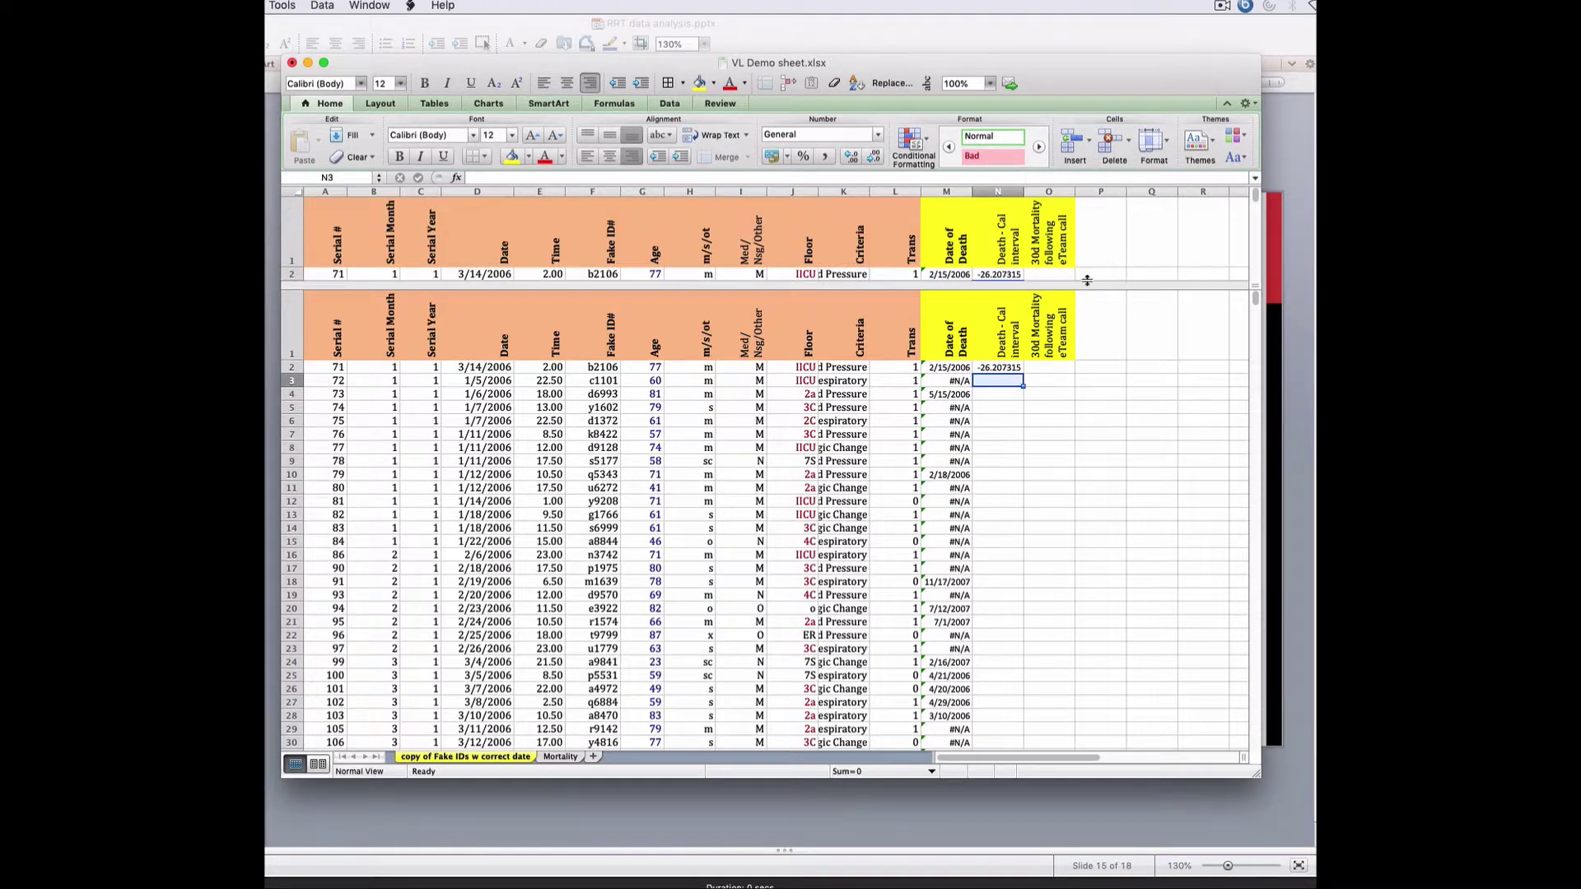
- Copy the N2 interval formula down the Death - Cal interval column through row 1029
click(1015, 275)
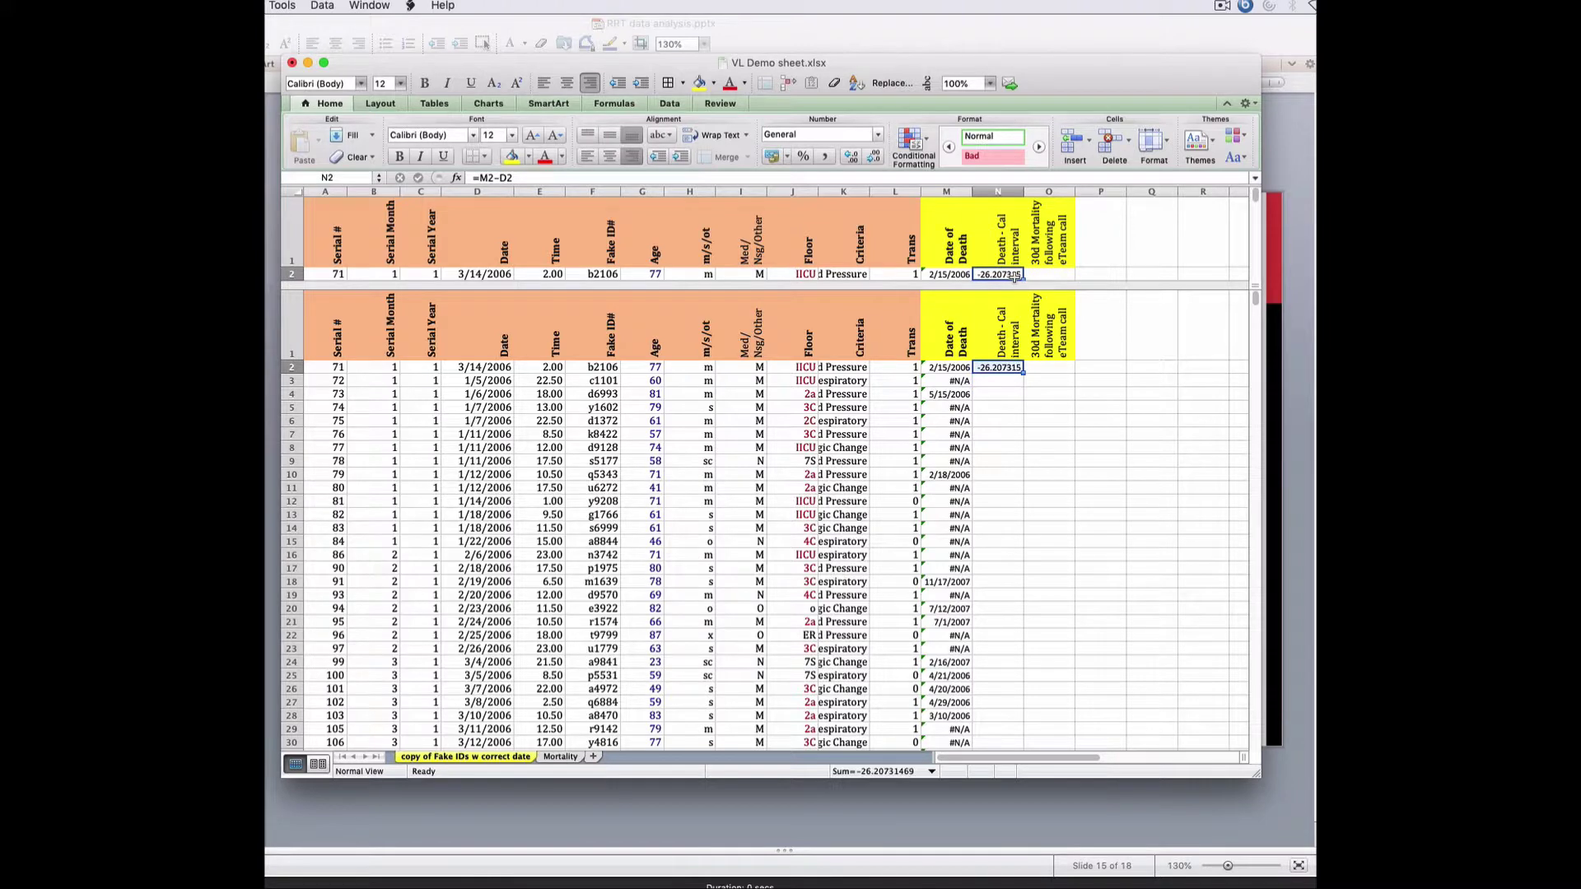
key(super+c)
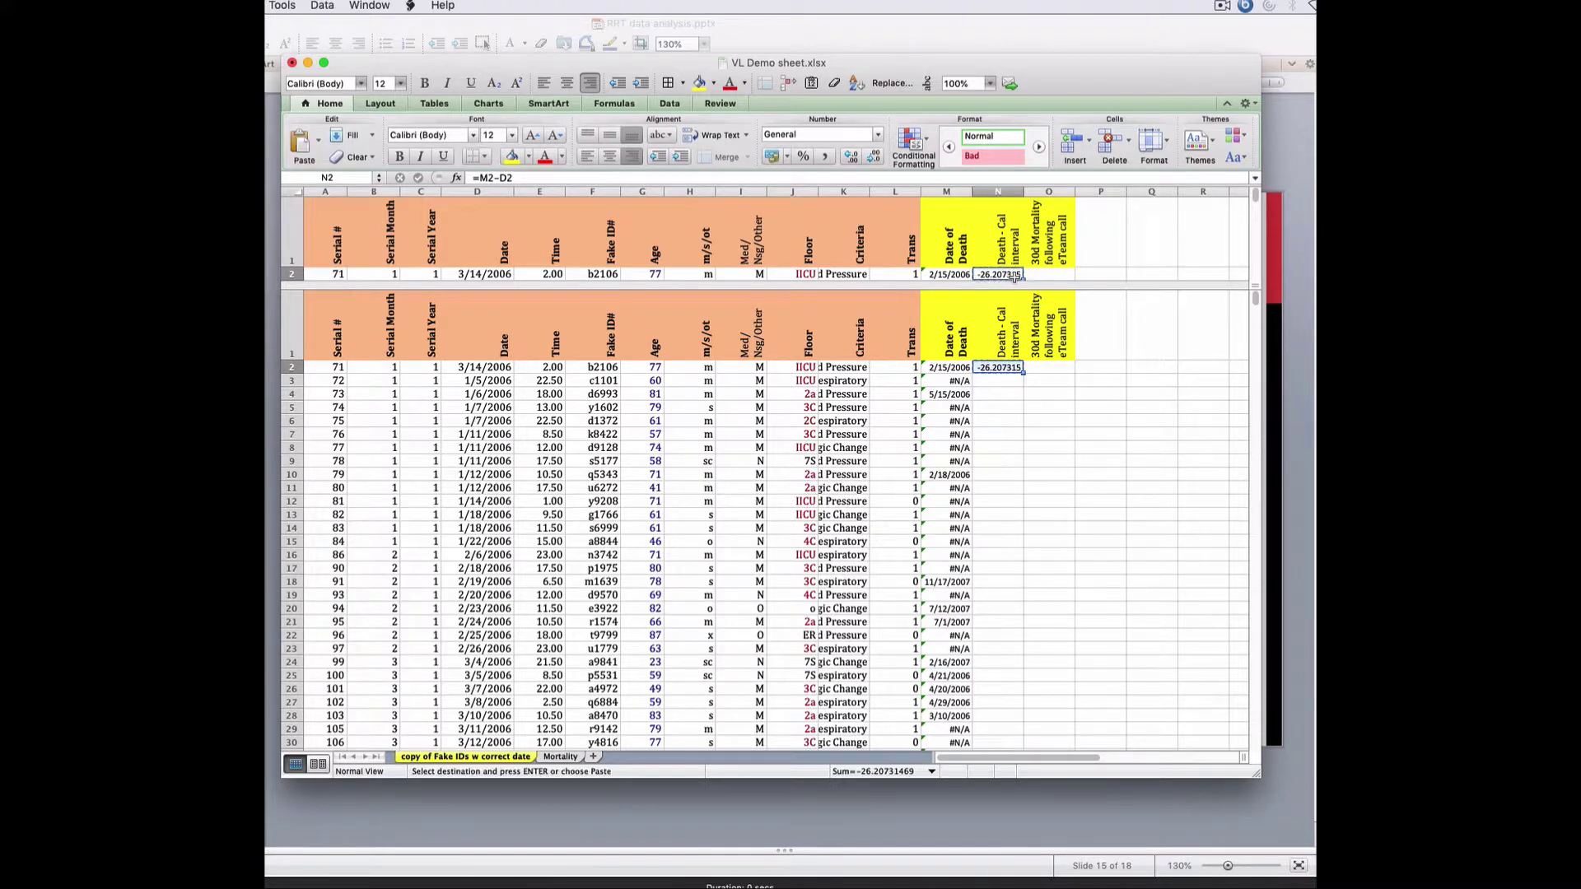
drag(1250, 295, 1233, 734)
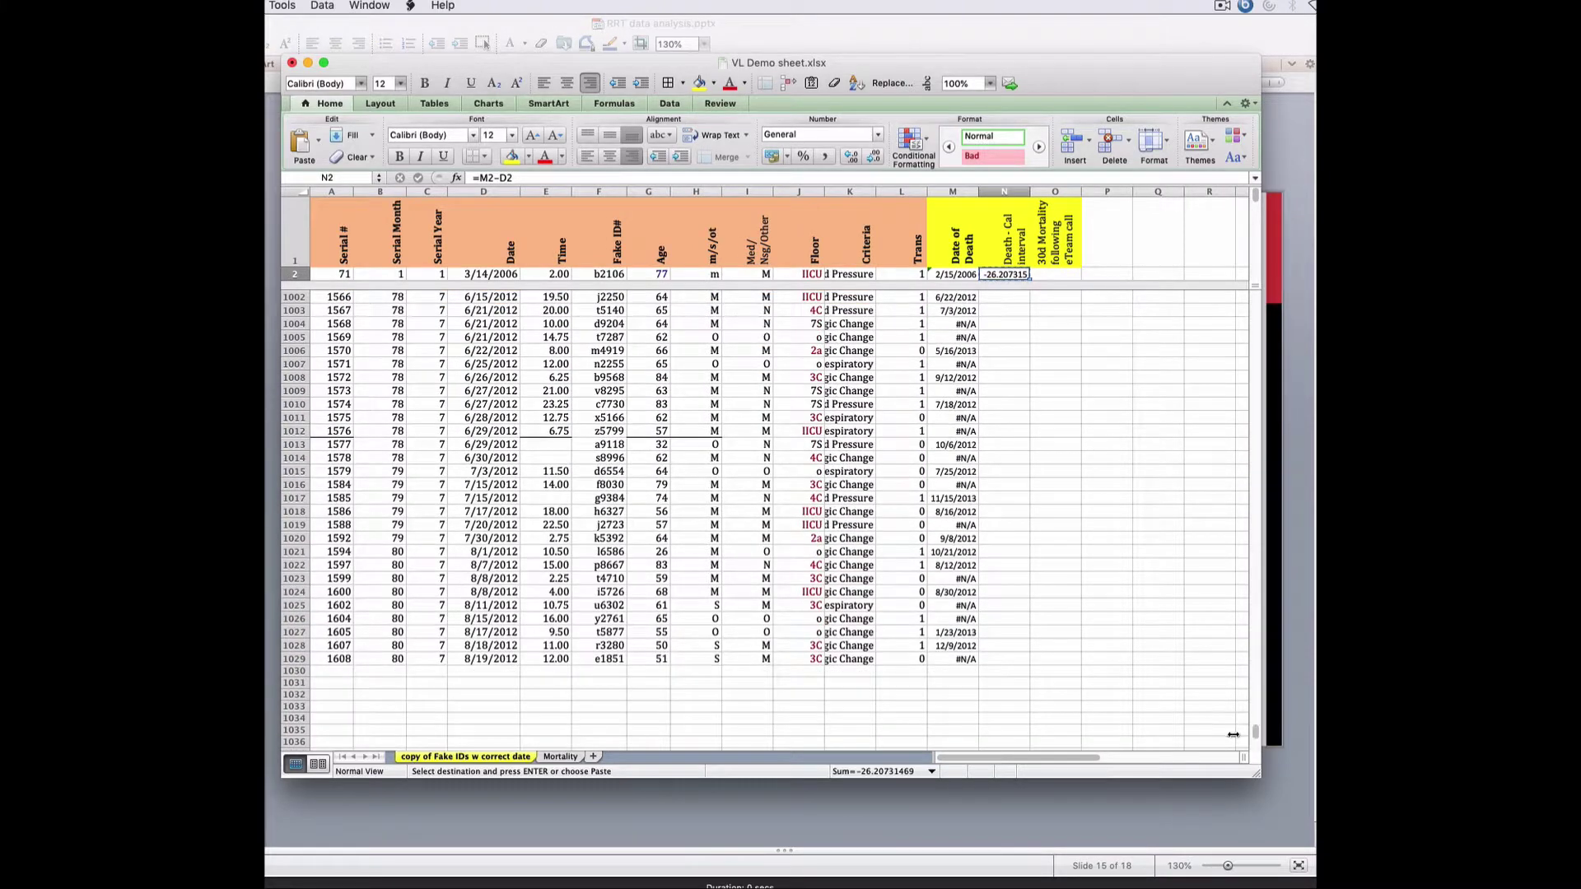
shift+click(1007, 659)
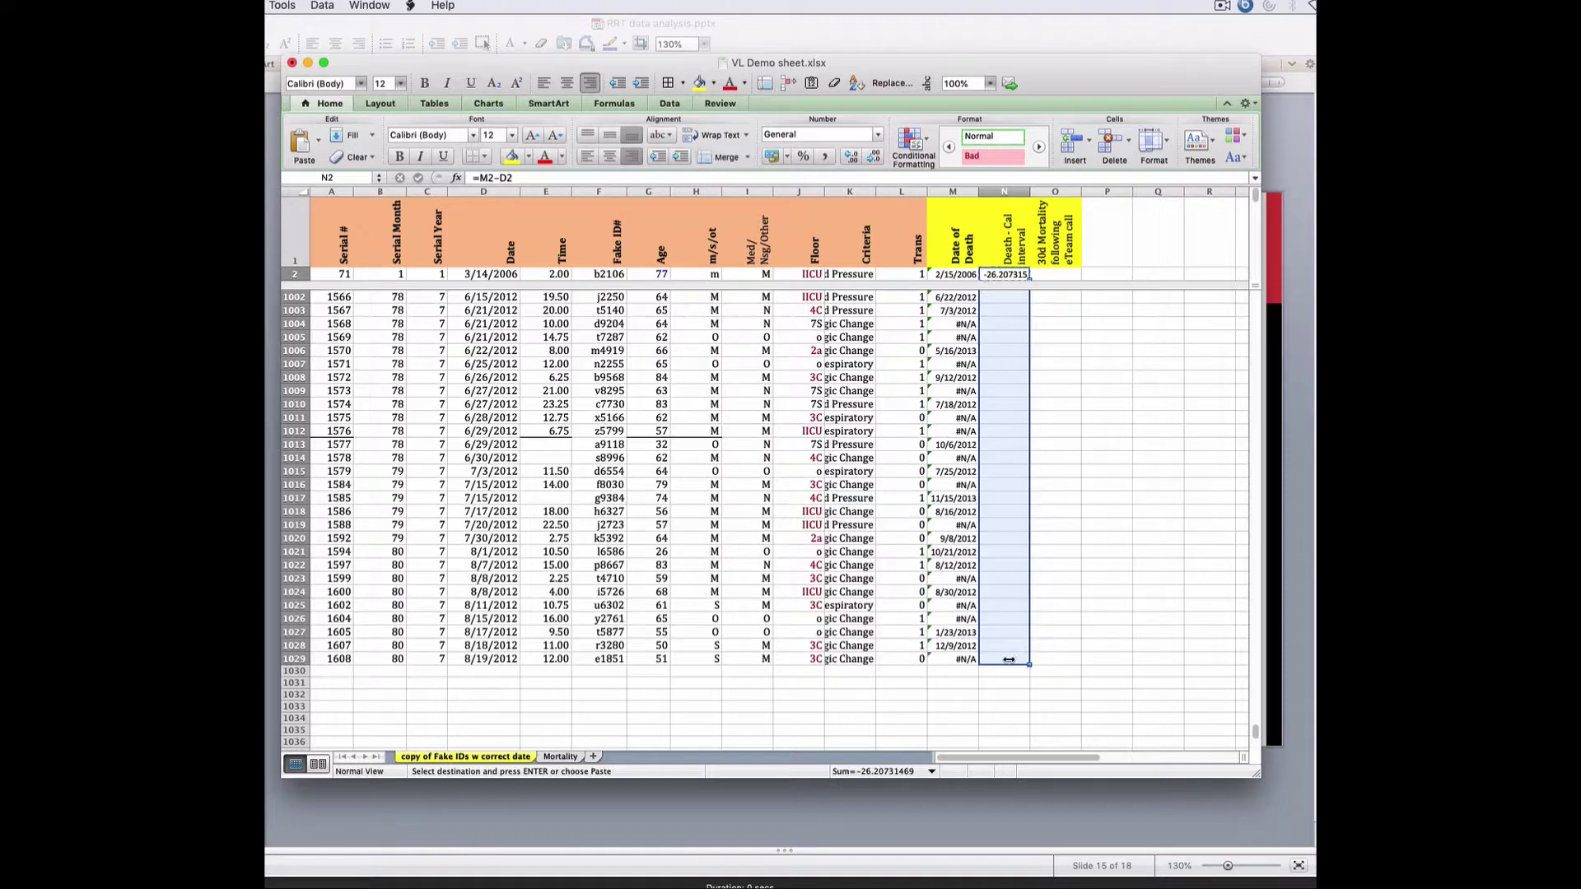
key(super+v)
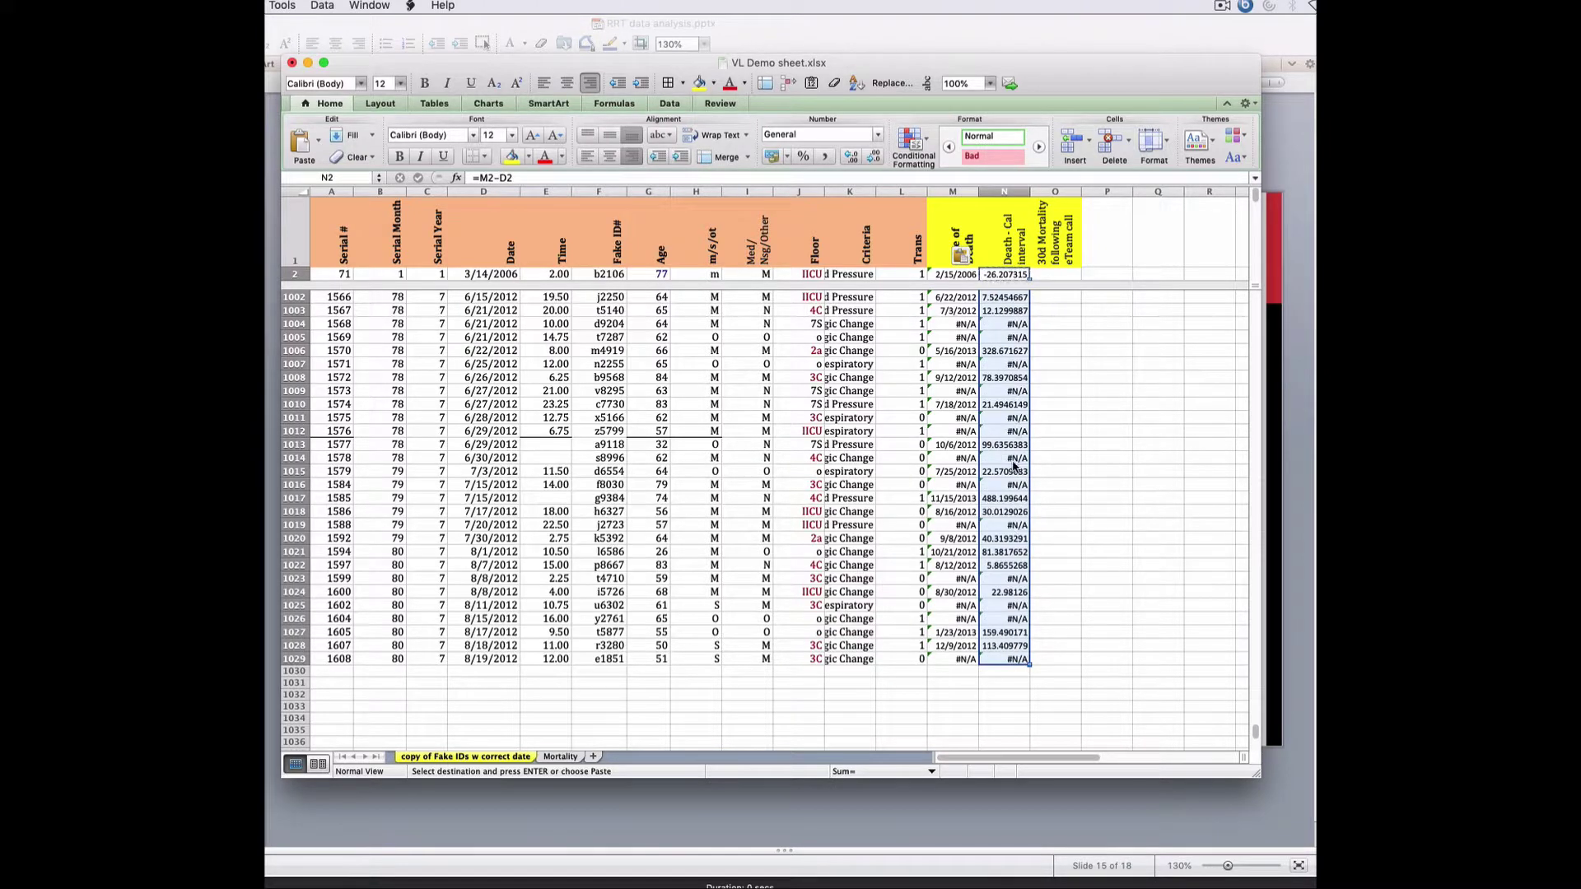
drag(1255, 736, 1233, 292)
click(1063, 420)
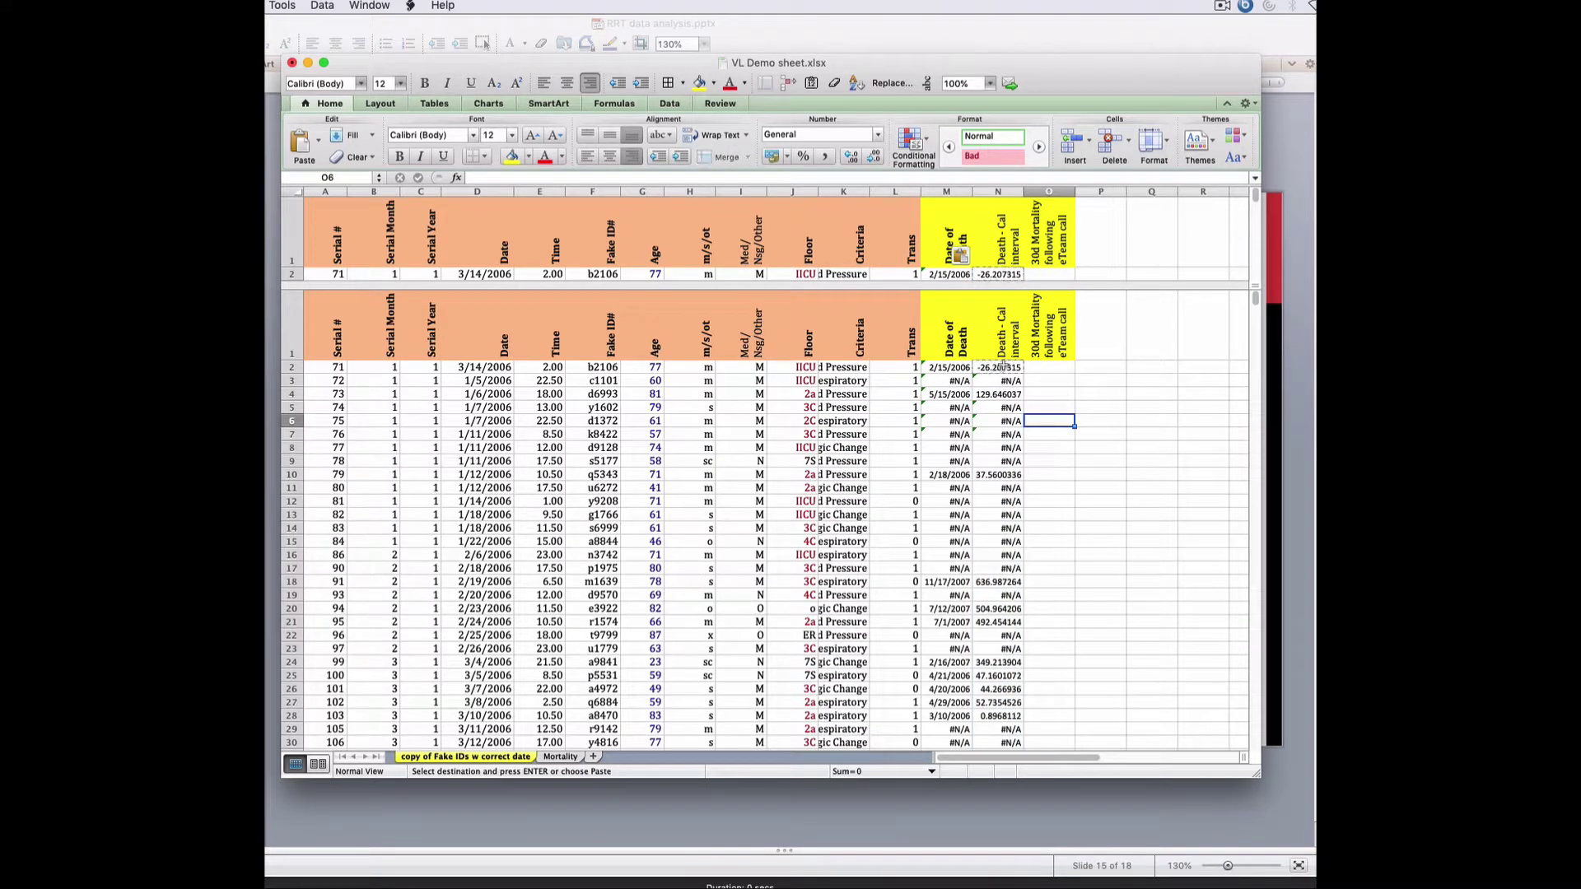
- Change the call date in D2 to 1/15/2006
click(1004, 367)
click(480, 365)
text(1/15/2006)
key(Return)
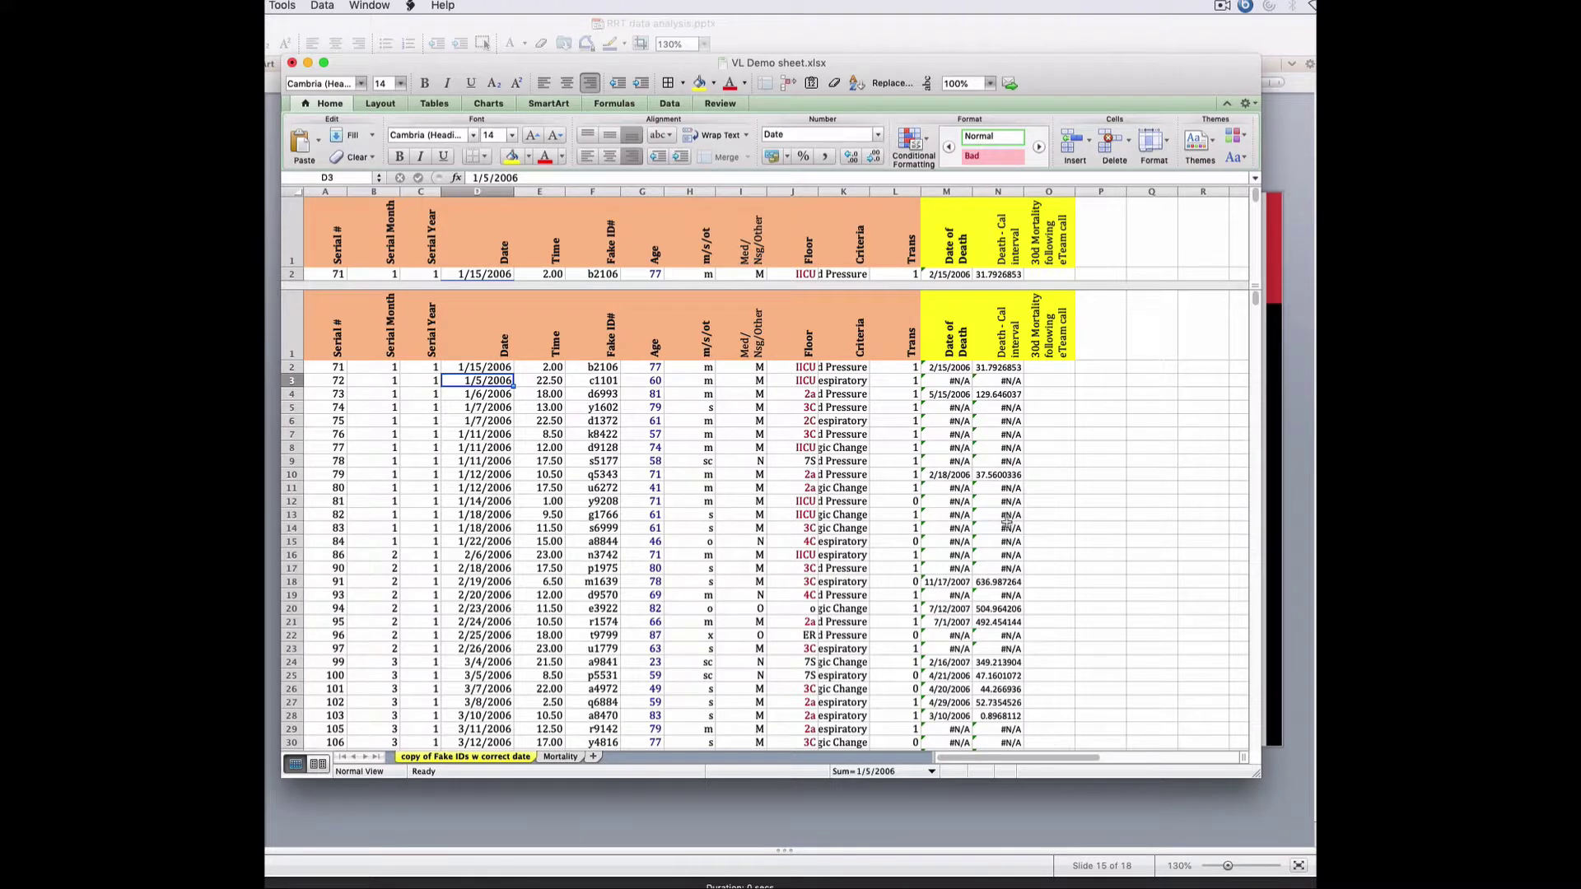
- Convert the Date of Death and Death - Cal interval columns from formulas to plain values by pasting them over themselves
click(997, 191)
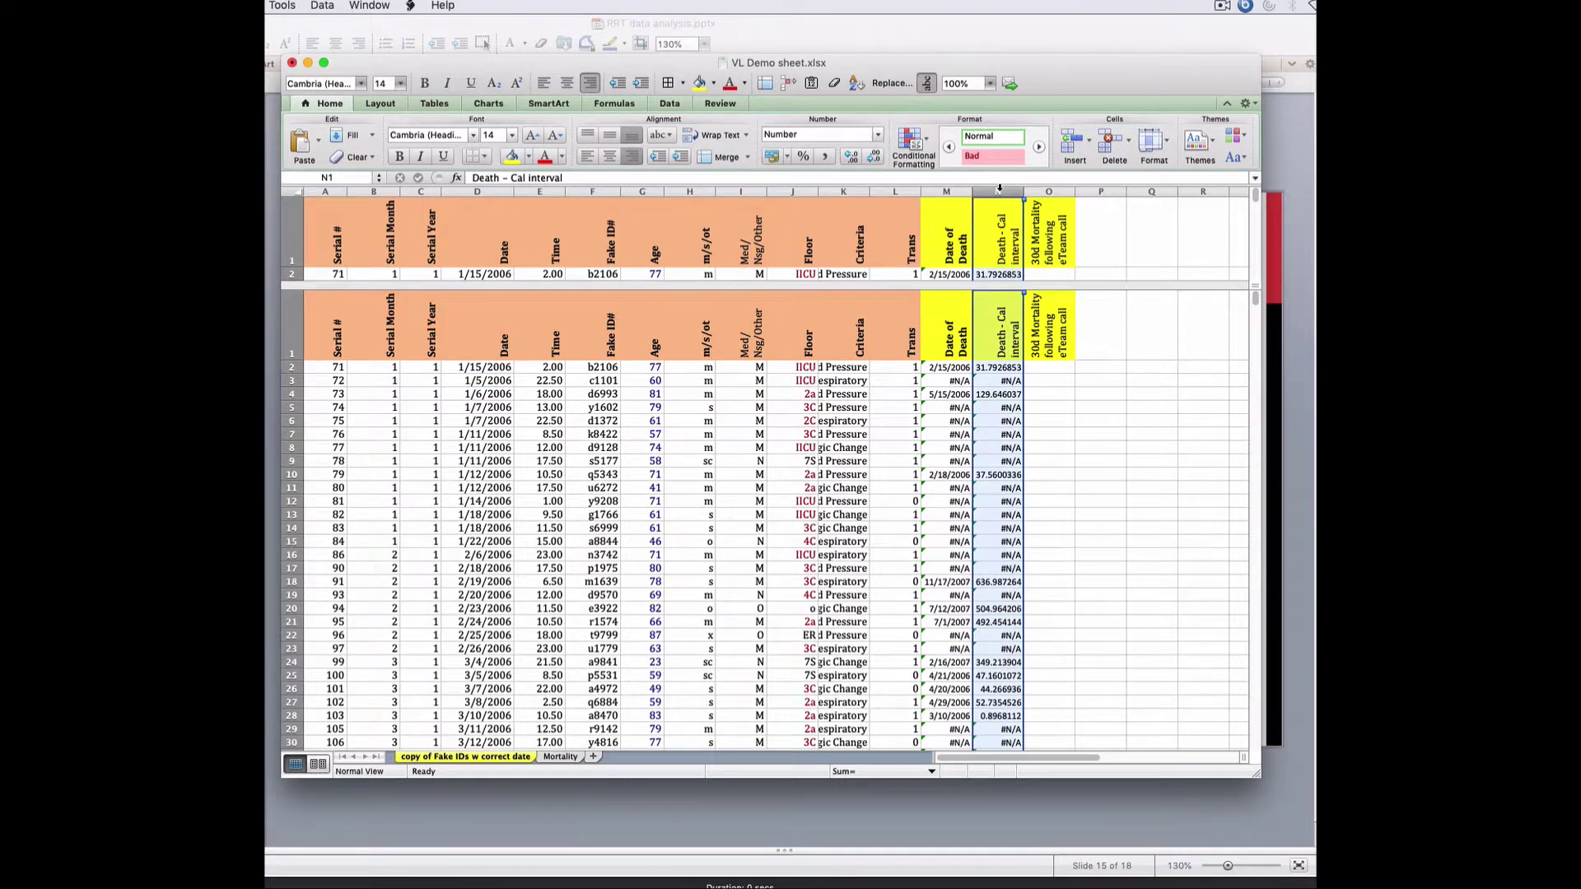
drag(982, 190, 958, 189)
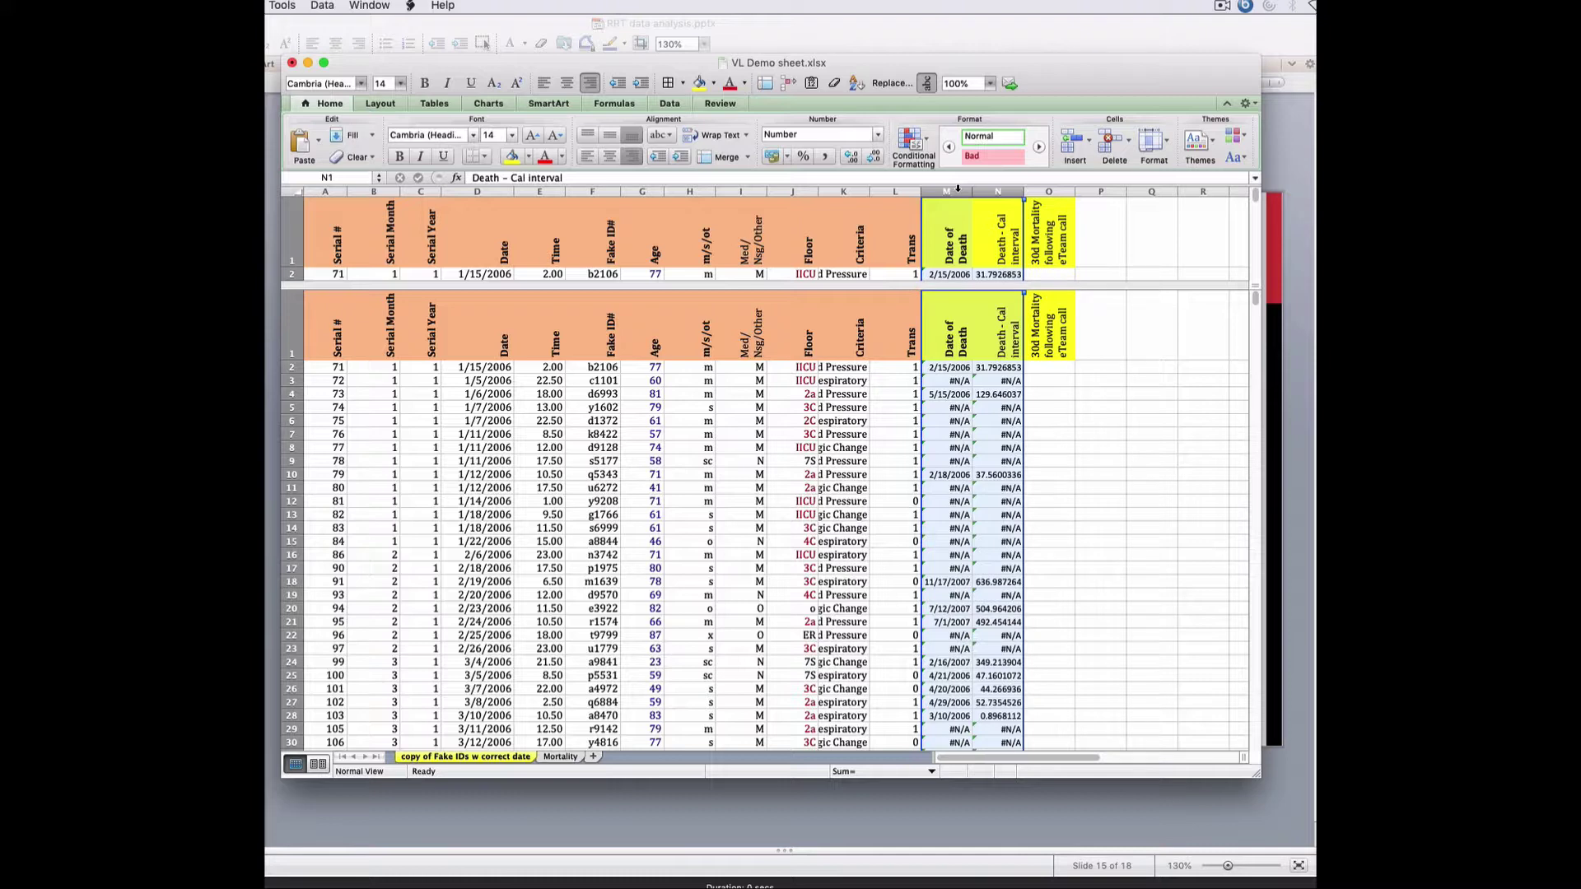
key(super+c)
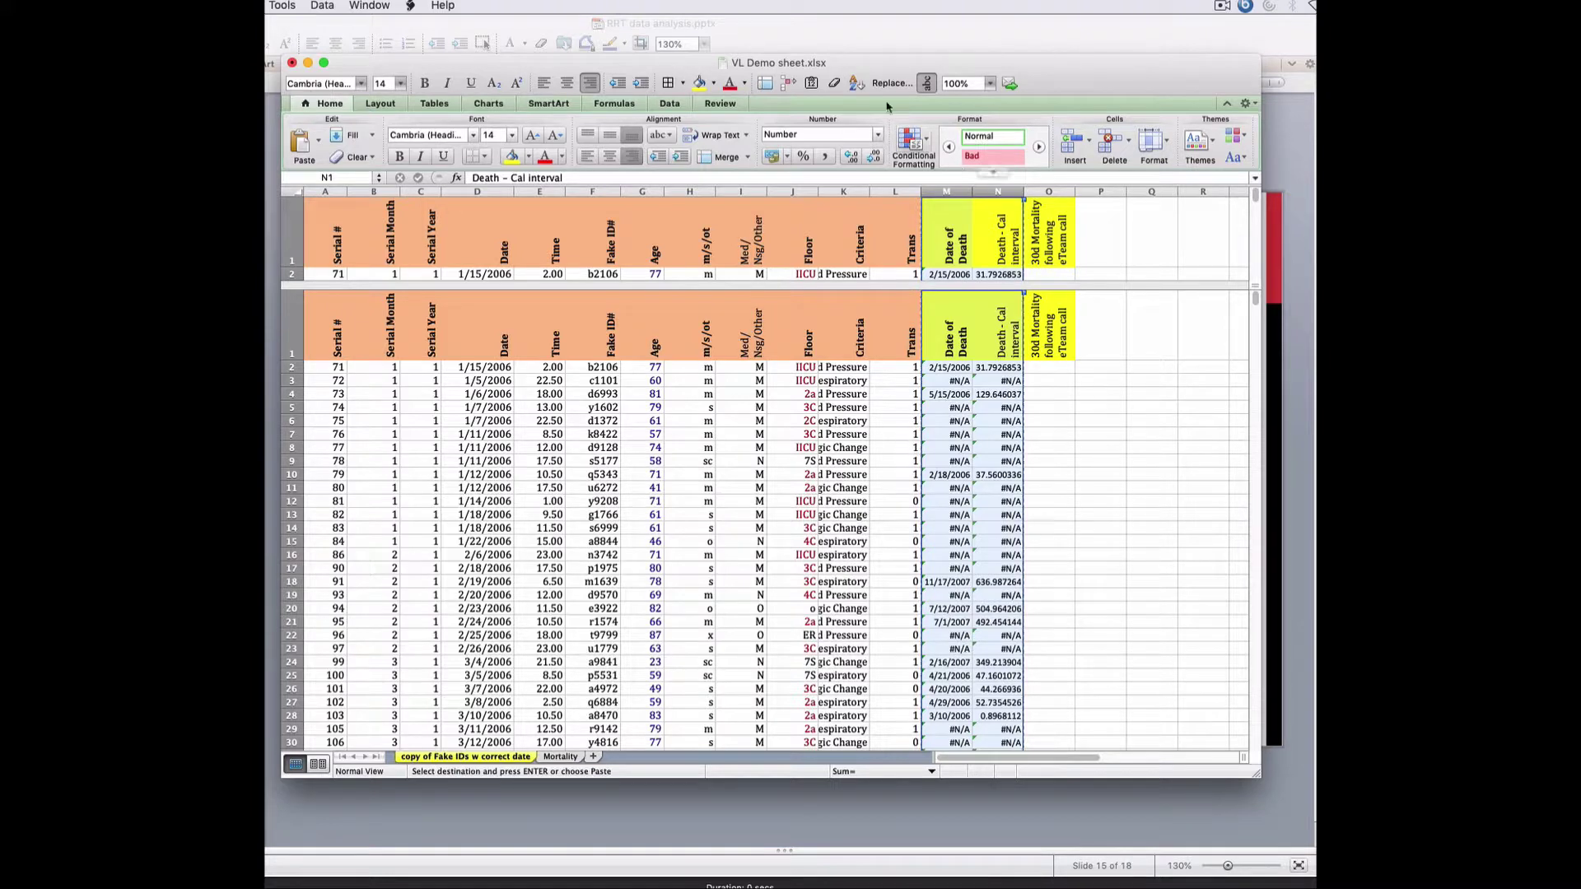
click(811, 83)
click(962, 434)
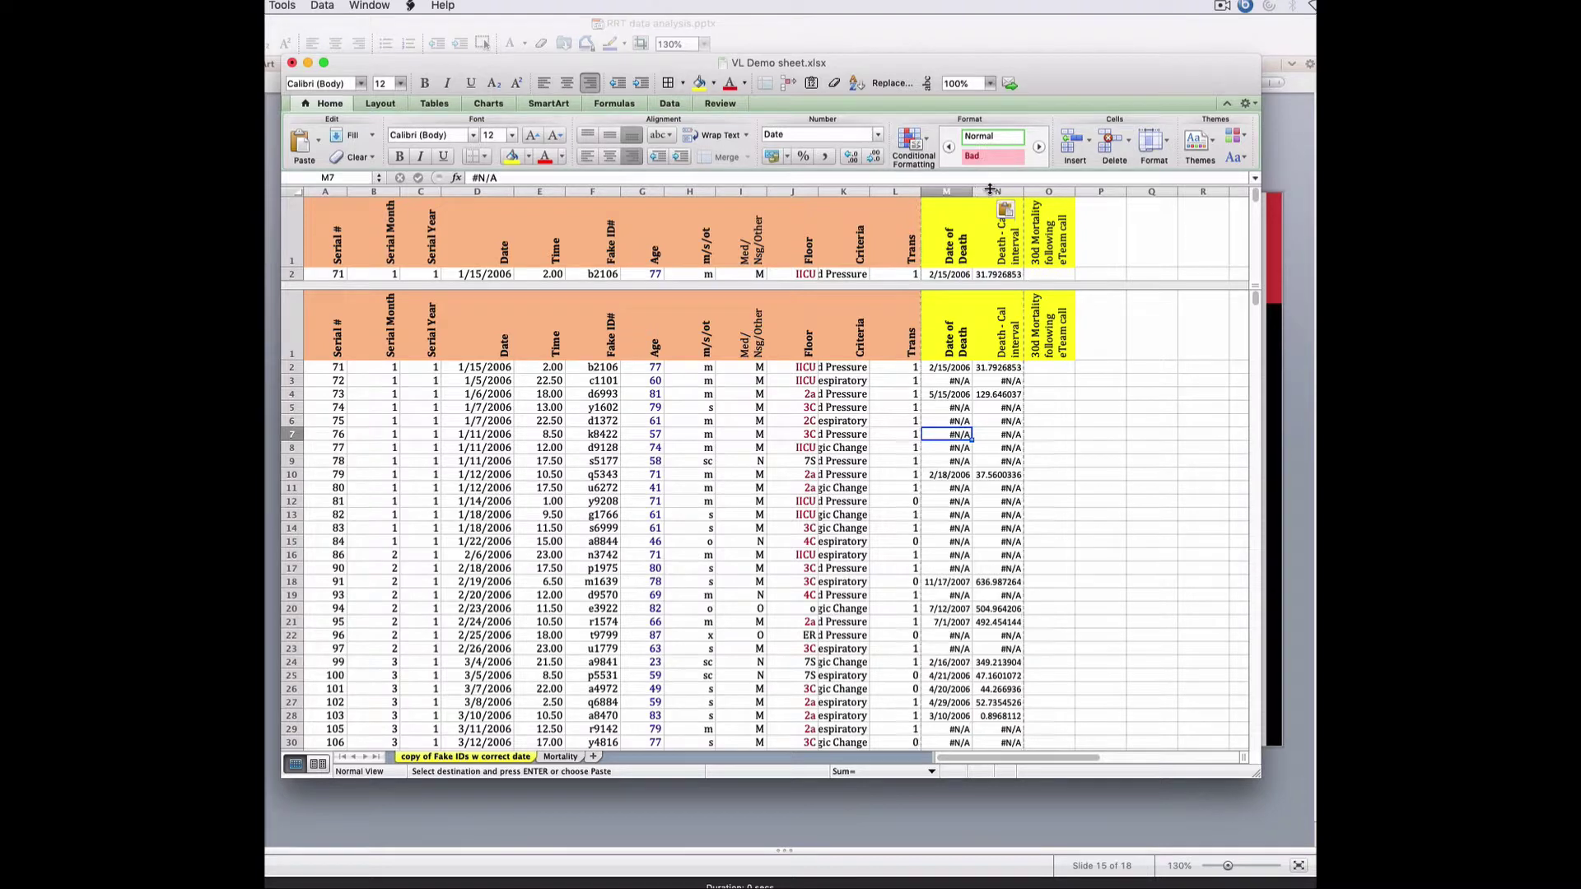
- Replace every #N/A in the Date of Death and Death - Cal interval columns with nothing, and close the replace dialog
drag(947, 191, 997, 192)
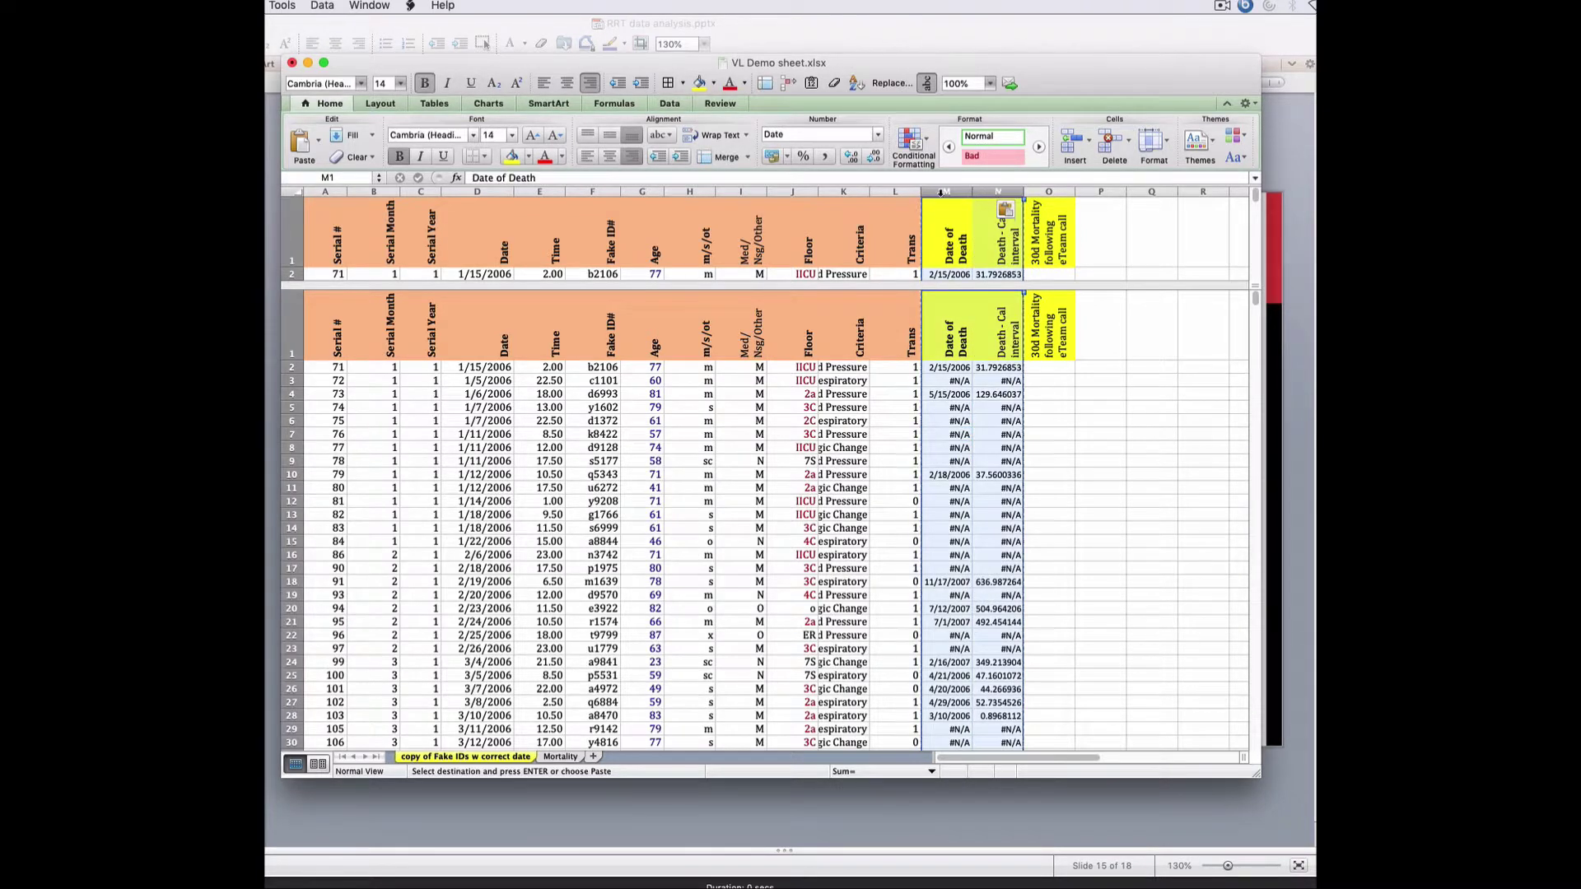
drag(869, 102, 863, 206)
click(879, 189)
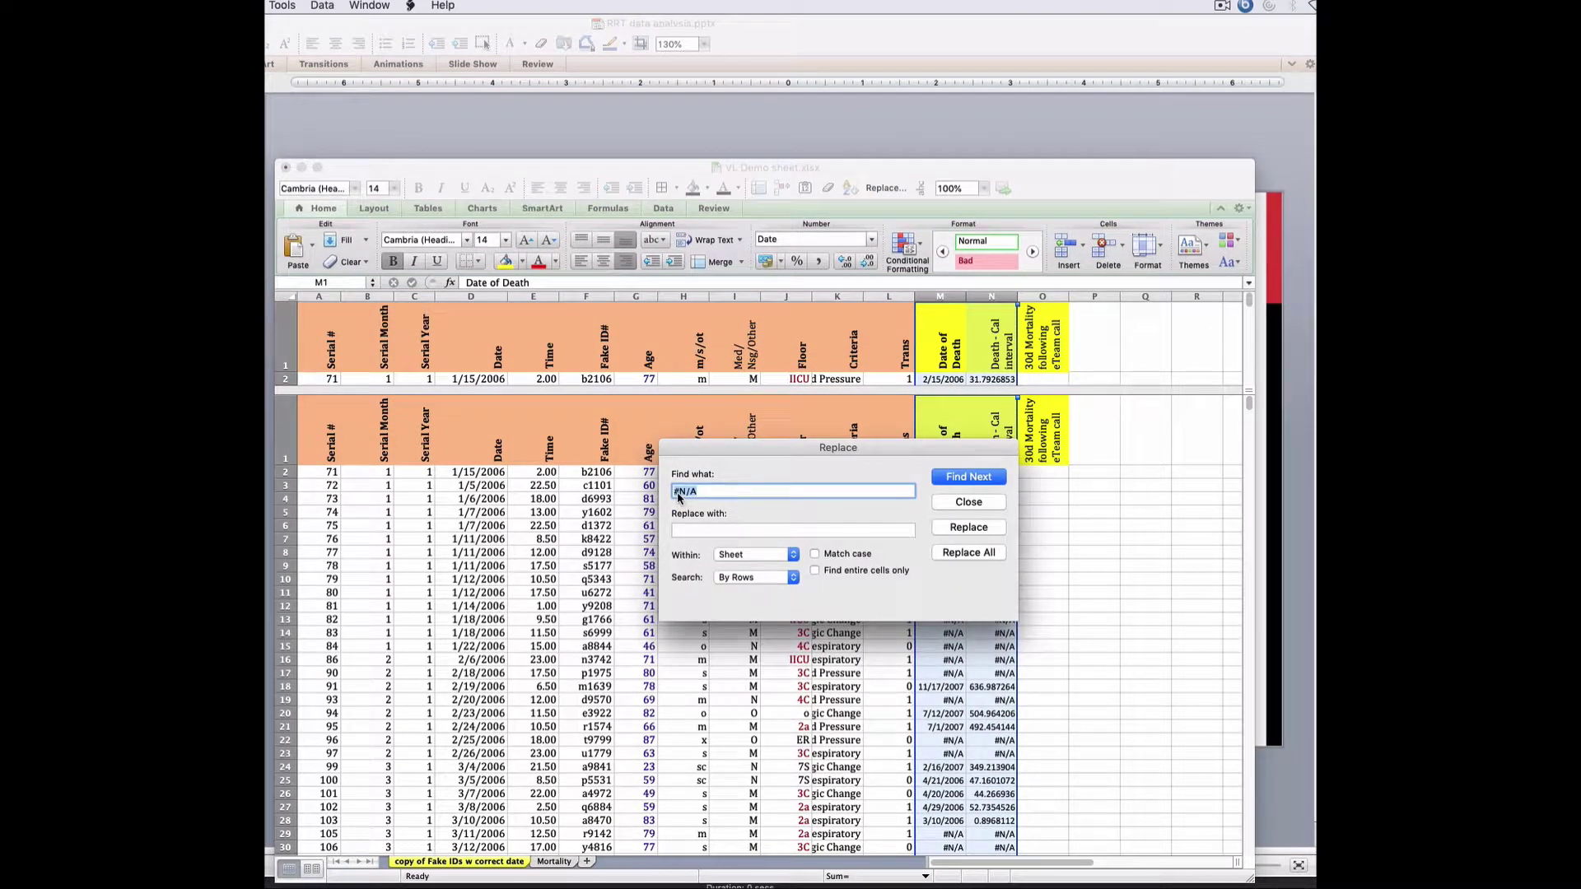
click(696, 530)
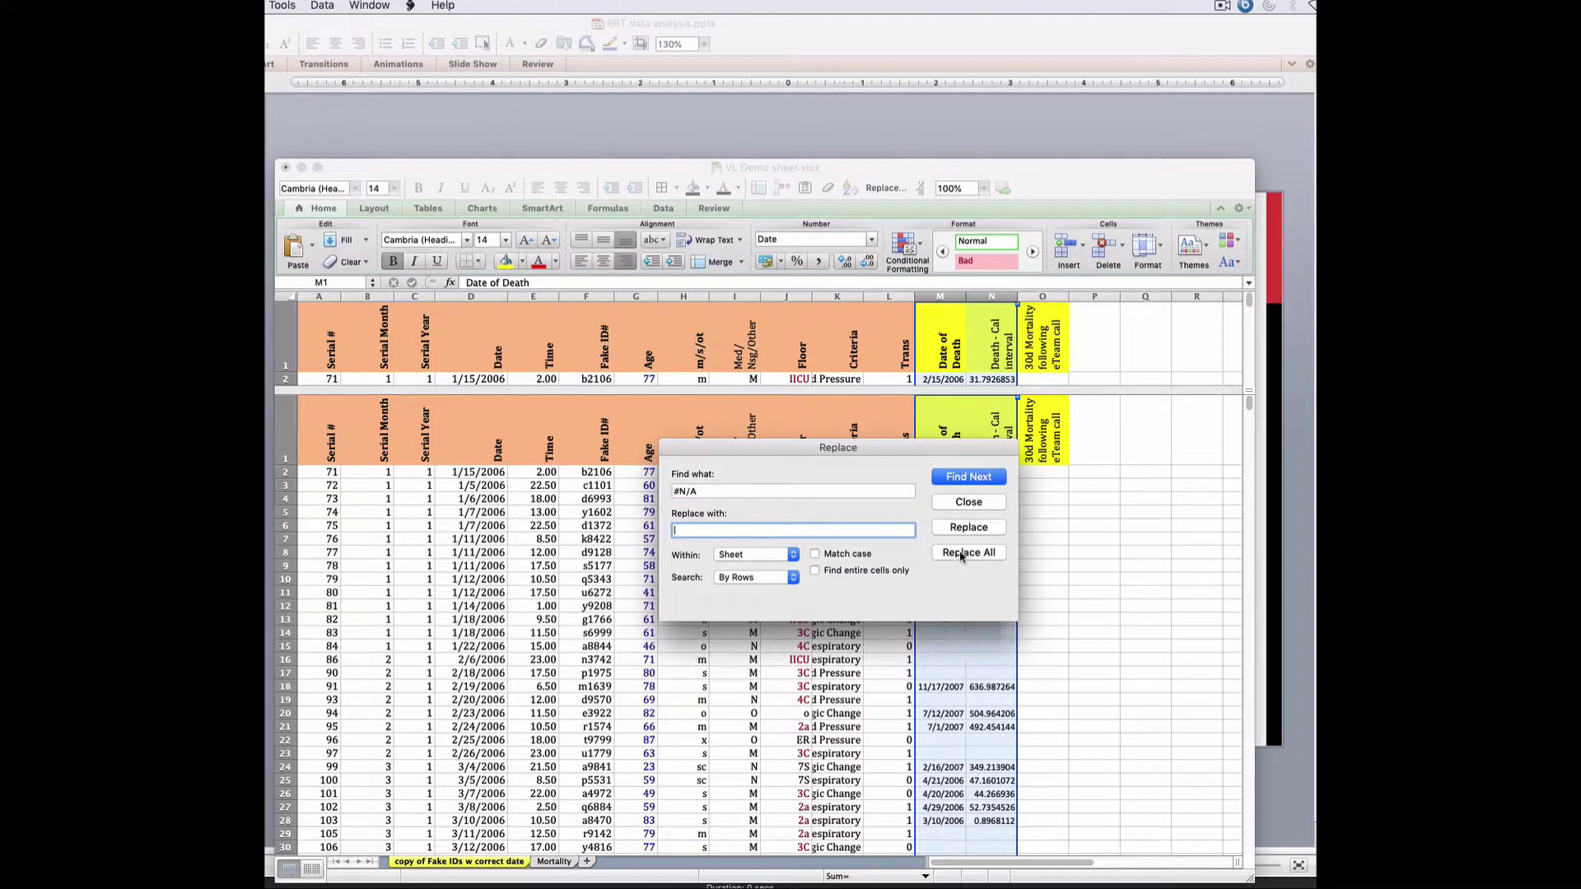
click(961, 551)
click(868, 489)
click(969, 502)
click(1095, 634)
scroll(1094, 630, down, 2)
scroll(1094, 630, up, 2)
- Format the Death - Cal interval column as numbers with 0 decimal places and center its contents
click(991, 296)
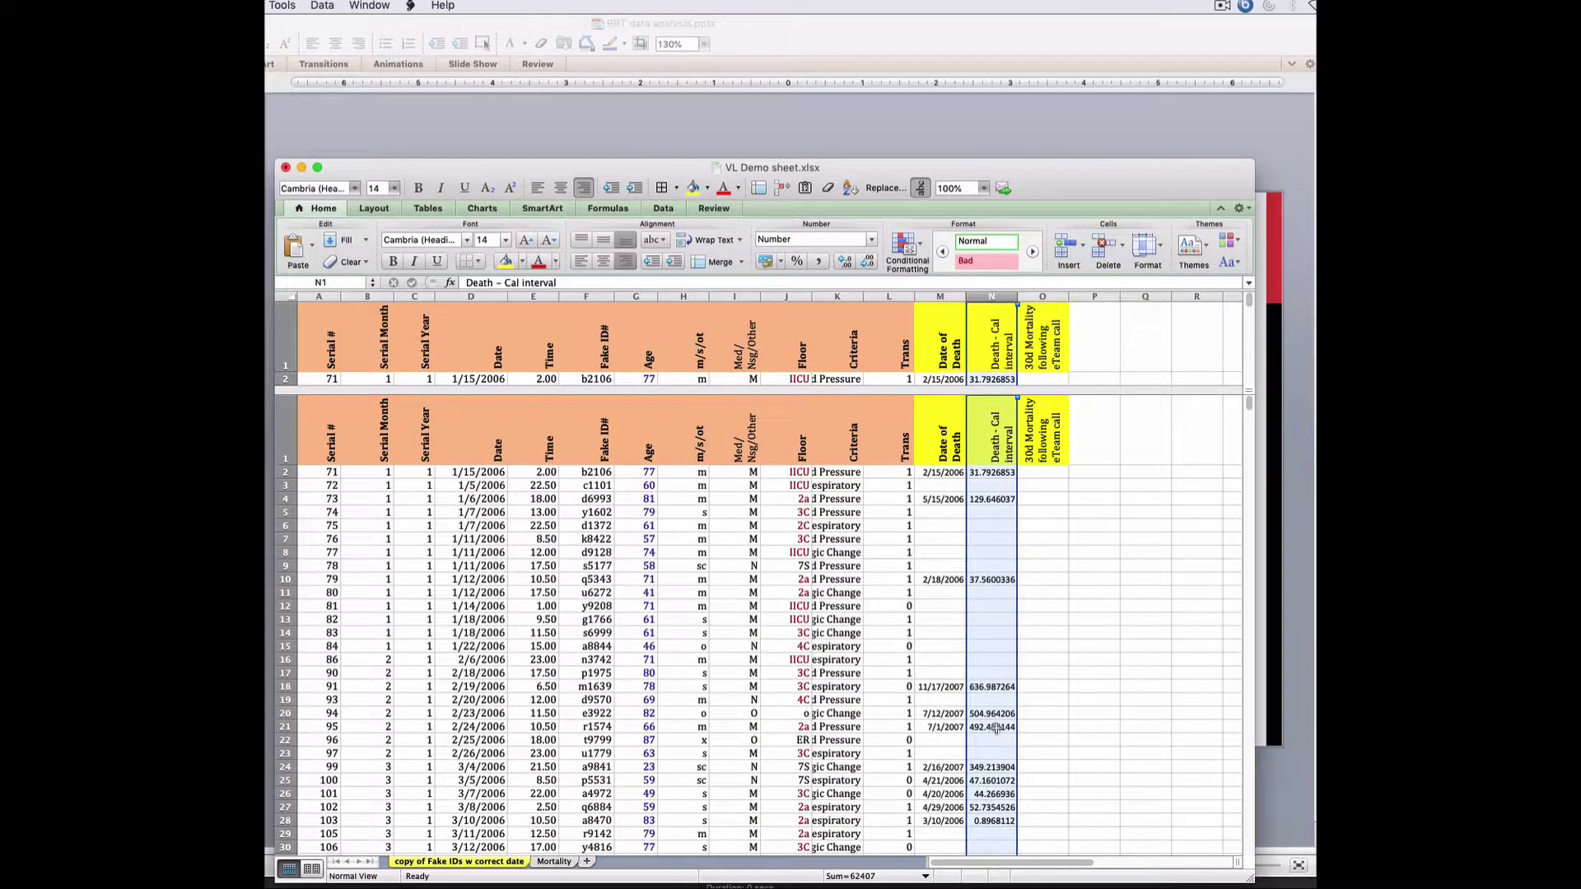
key(super+1)
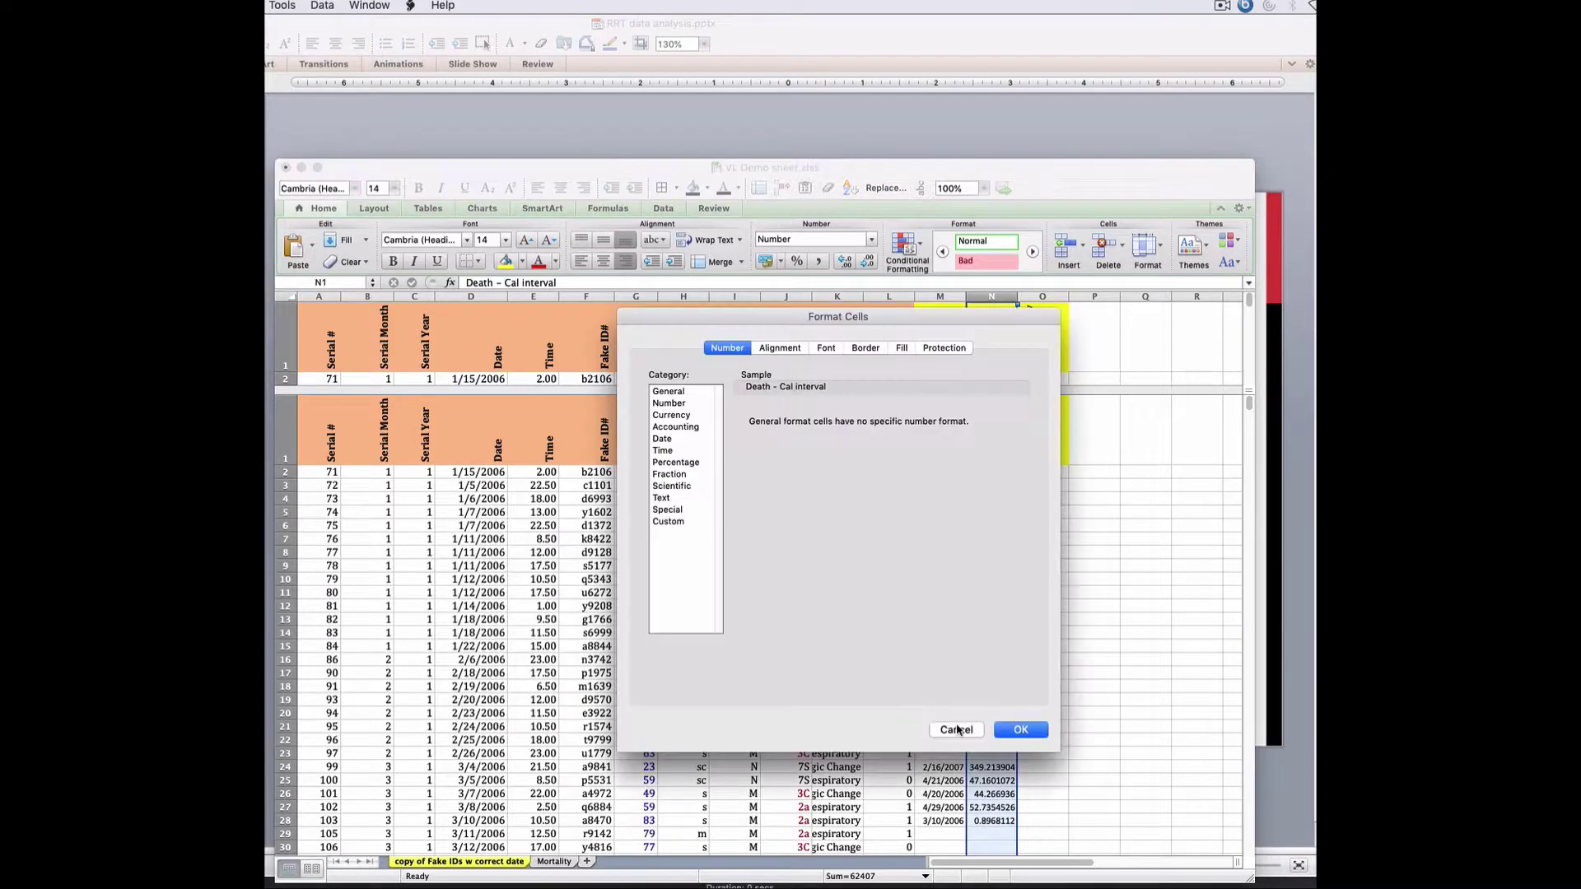
click(683, 405)
click(818, 423)
text(0)
key(Return)
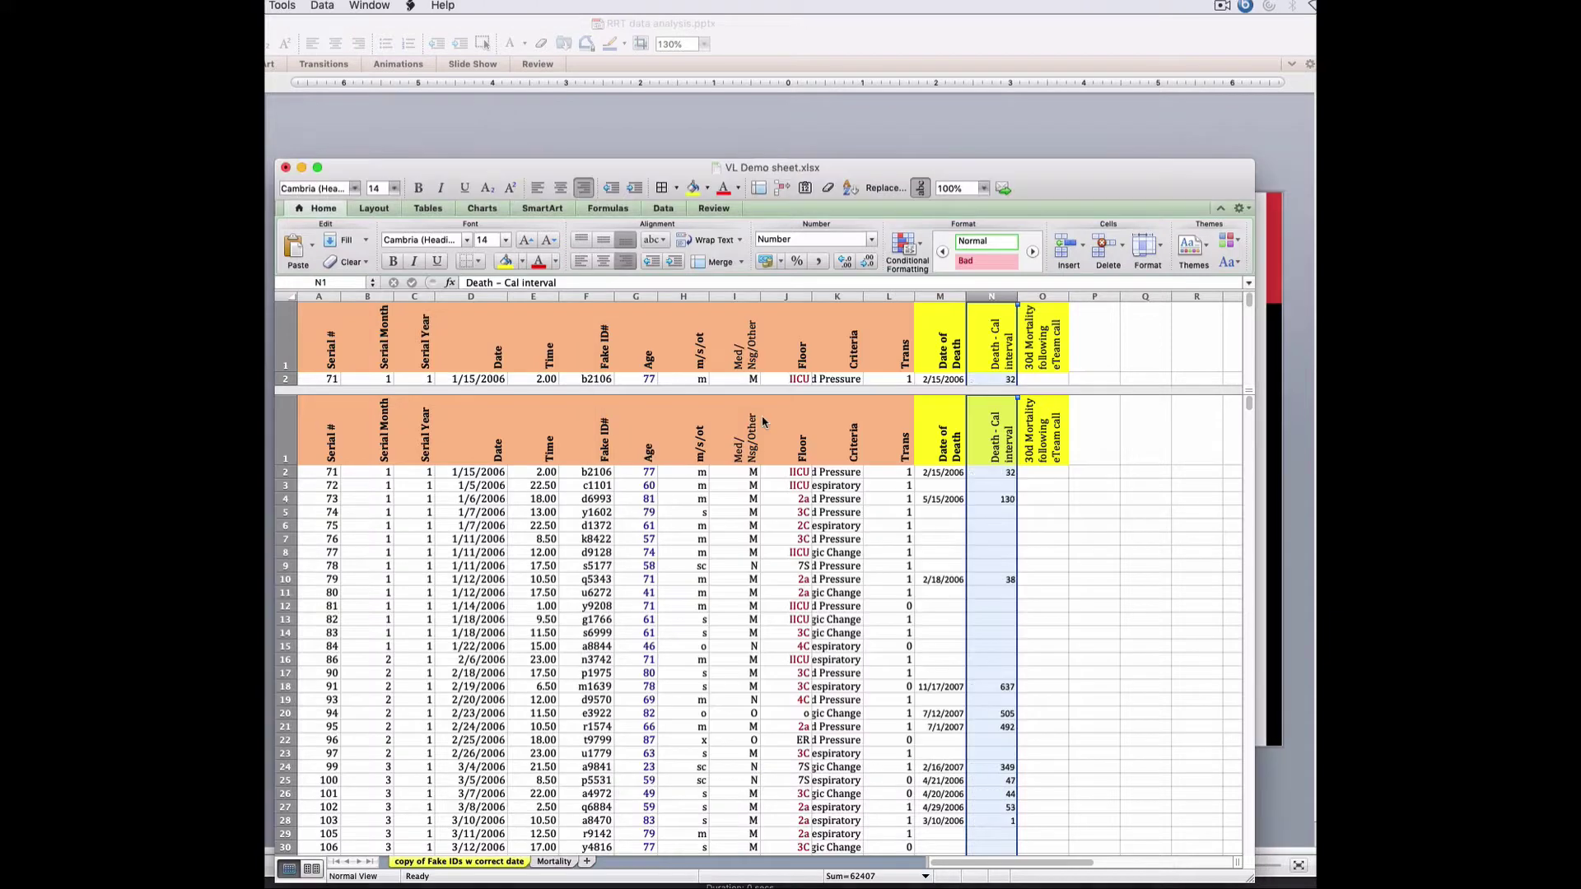
key(super+e)
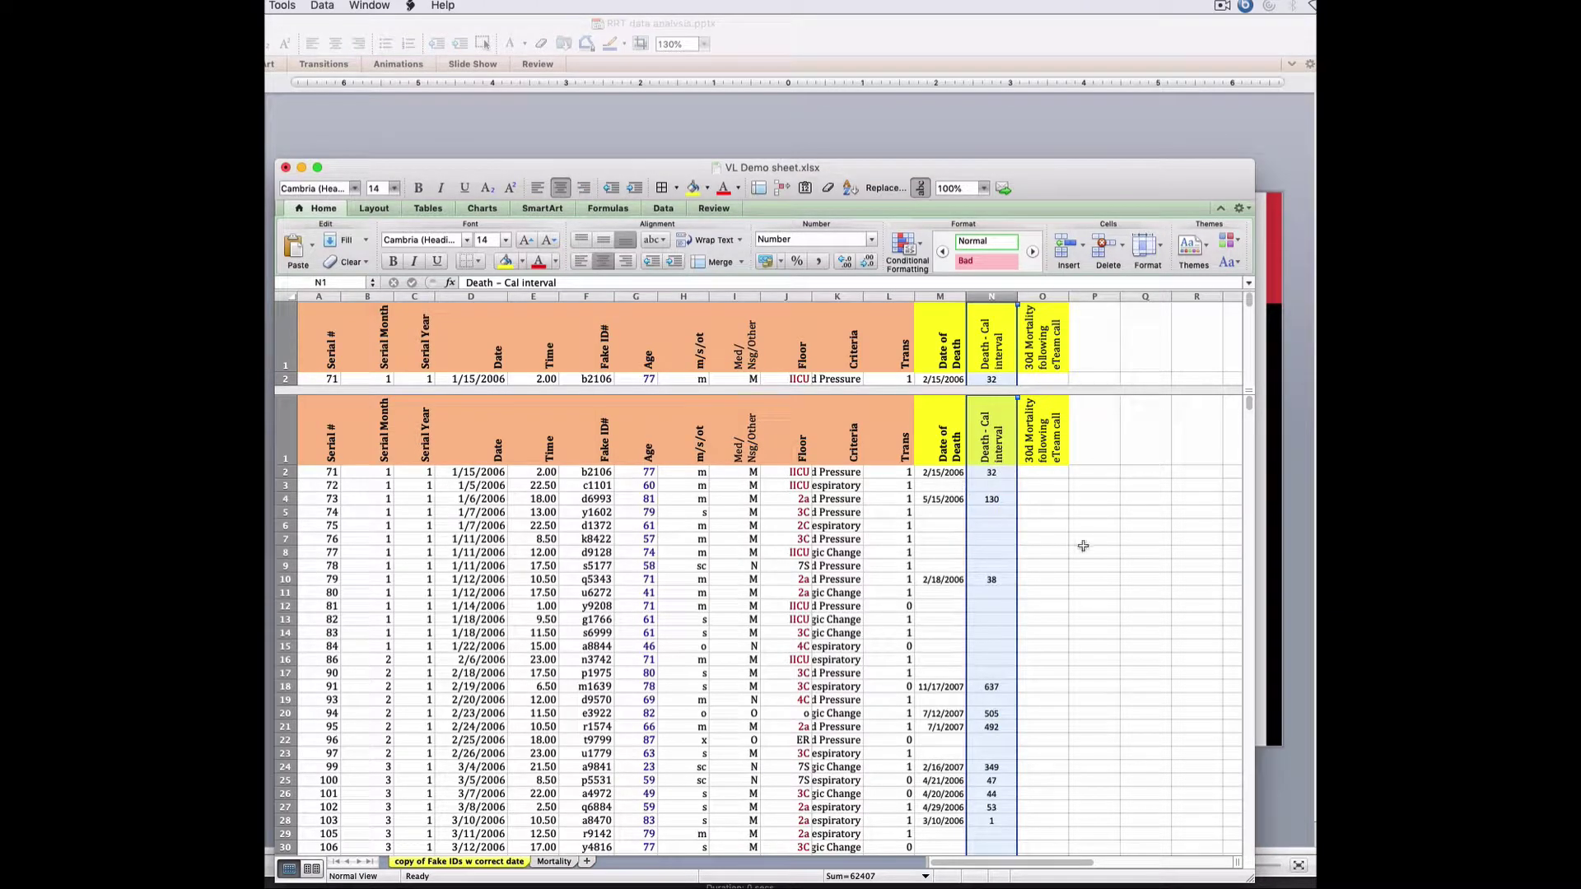
click(1089, 651)
mouse_move(1250, 405)
mouse_down()
mouse_move(1247, 550)
mouse_move(1245, 399)
mouse_up()
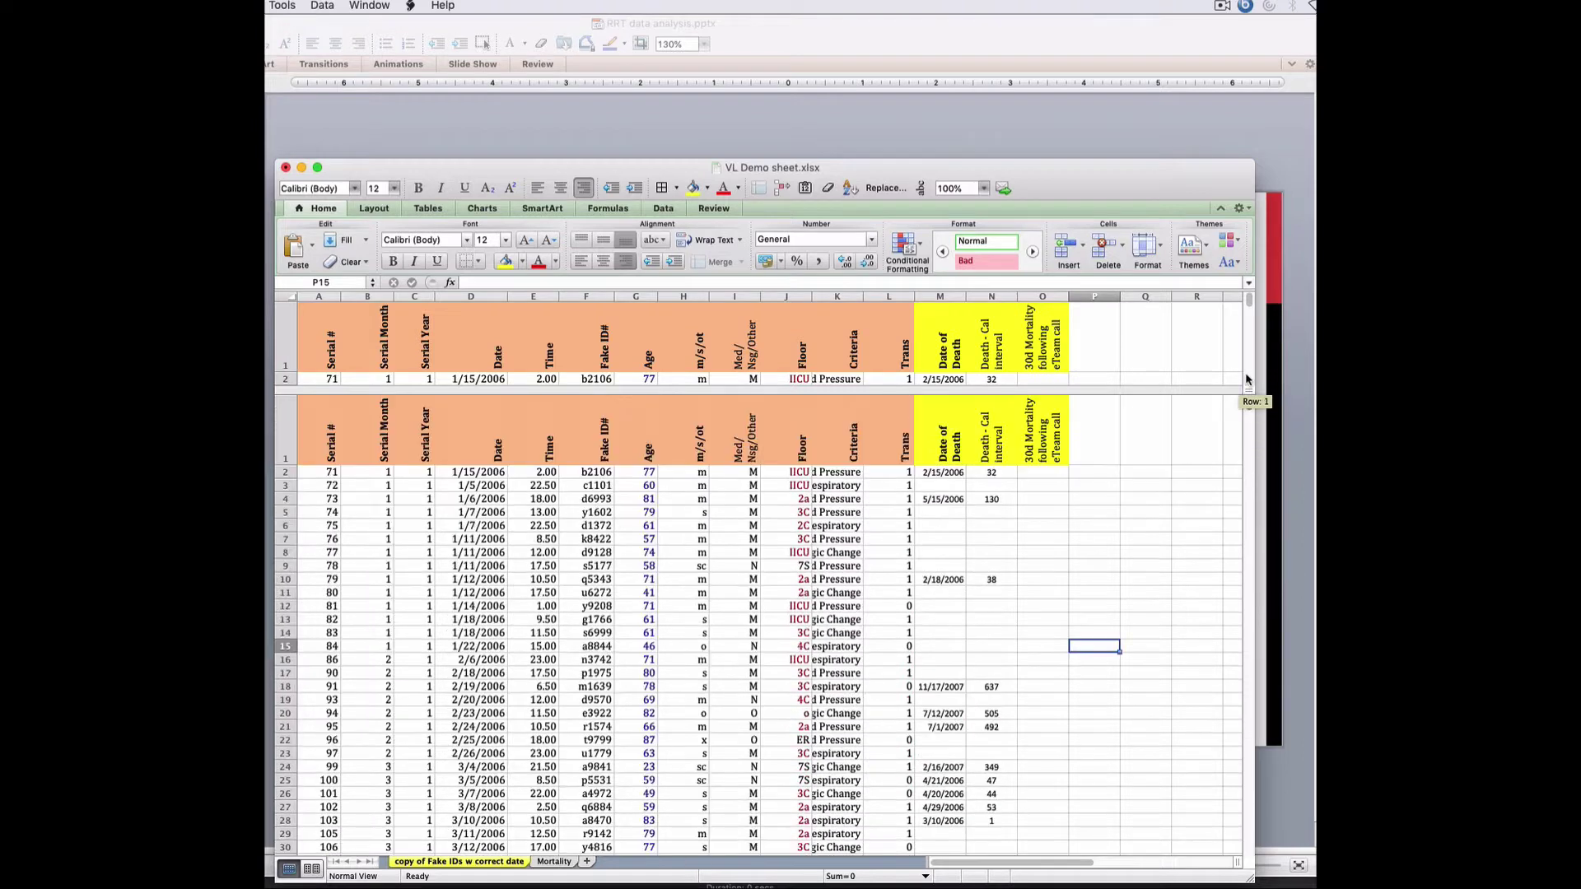
click(1114, 540)
key(shift+F3)
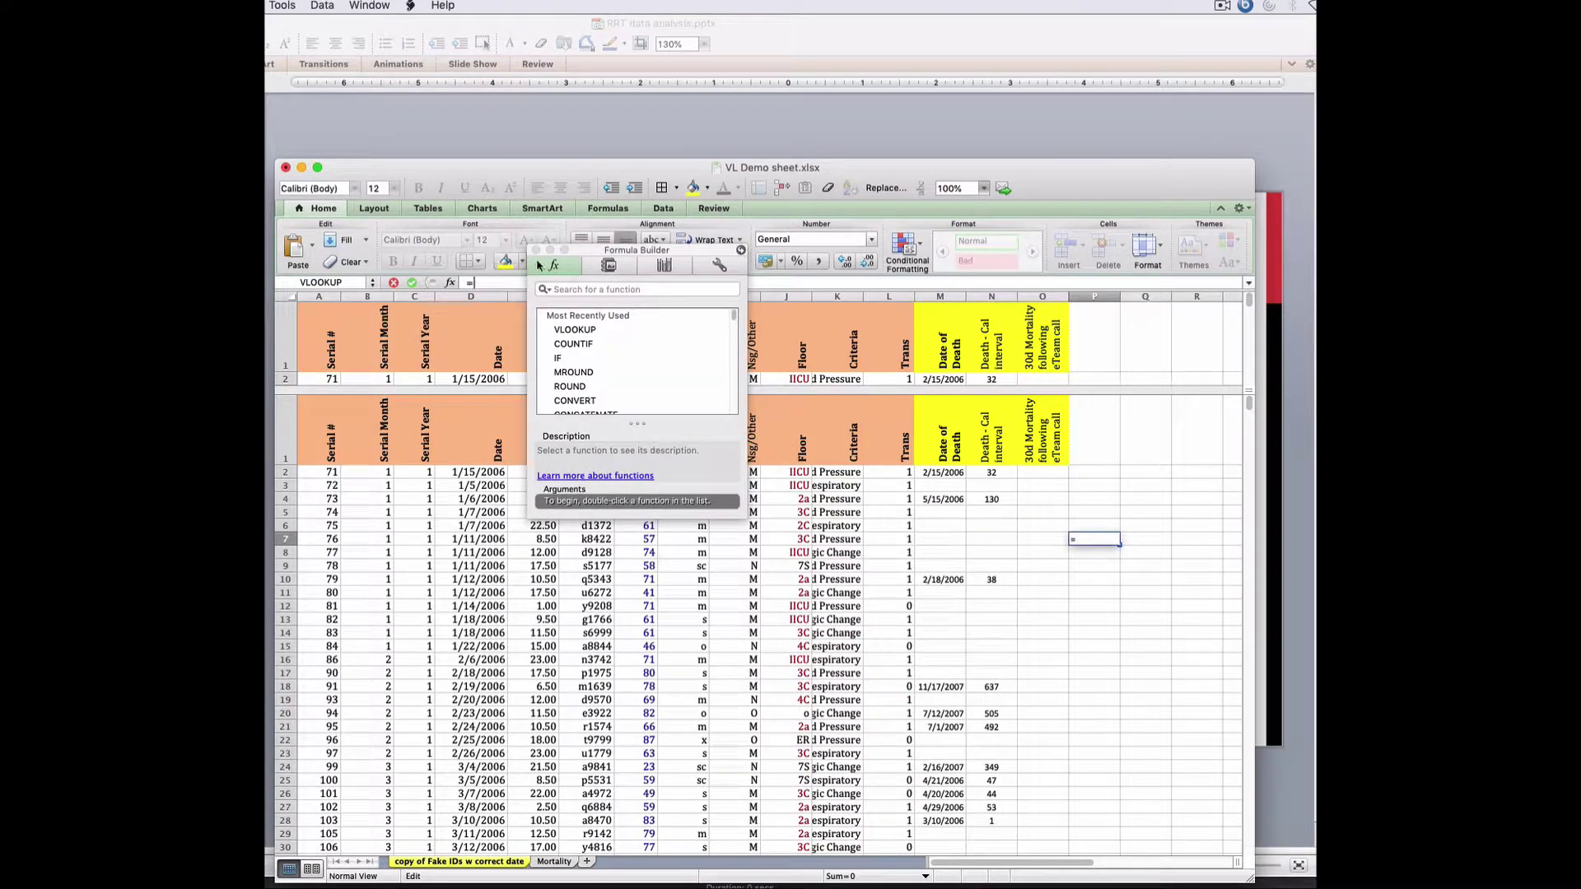
click(546, 268)
click(623, 632)
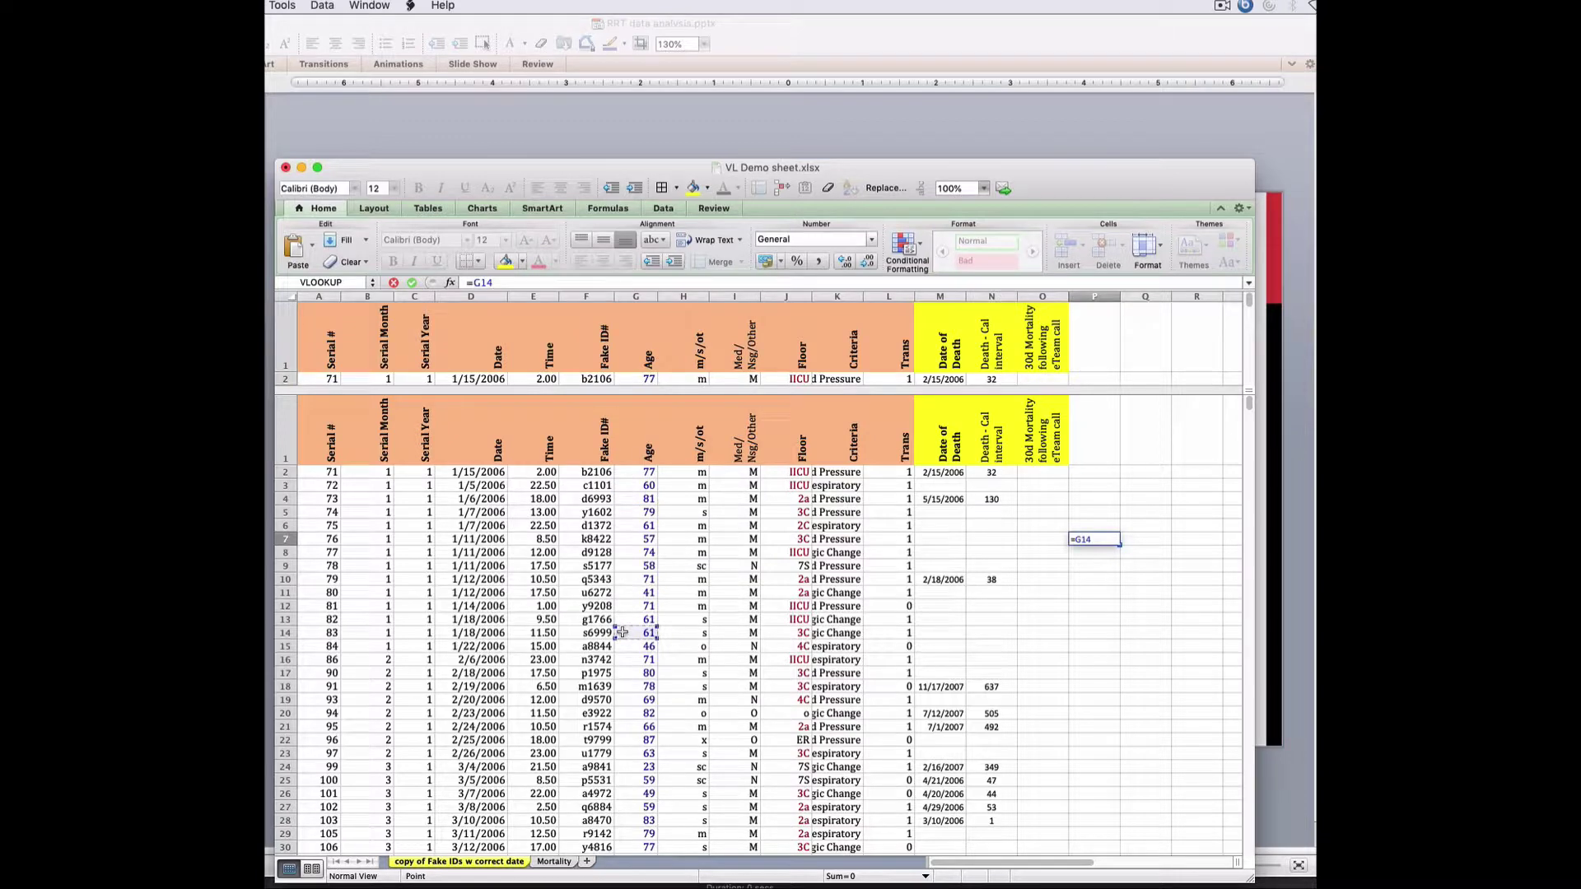
key(BackSpace)
key(BackSpace)
key(BackSpace)
key(BackSpace)
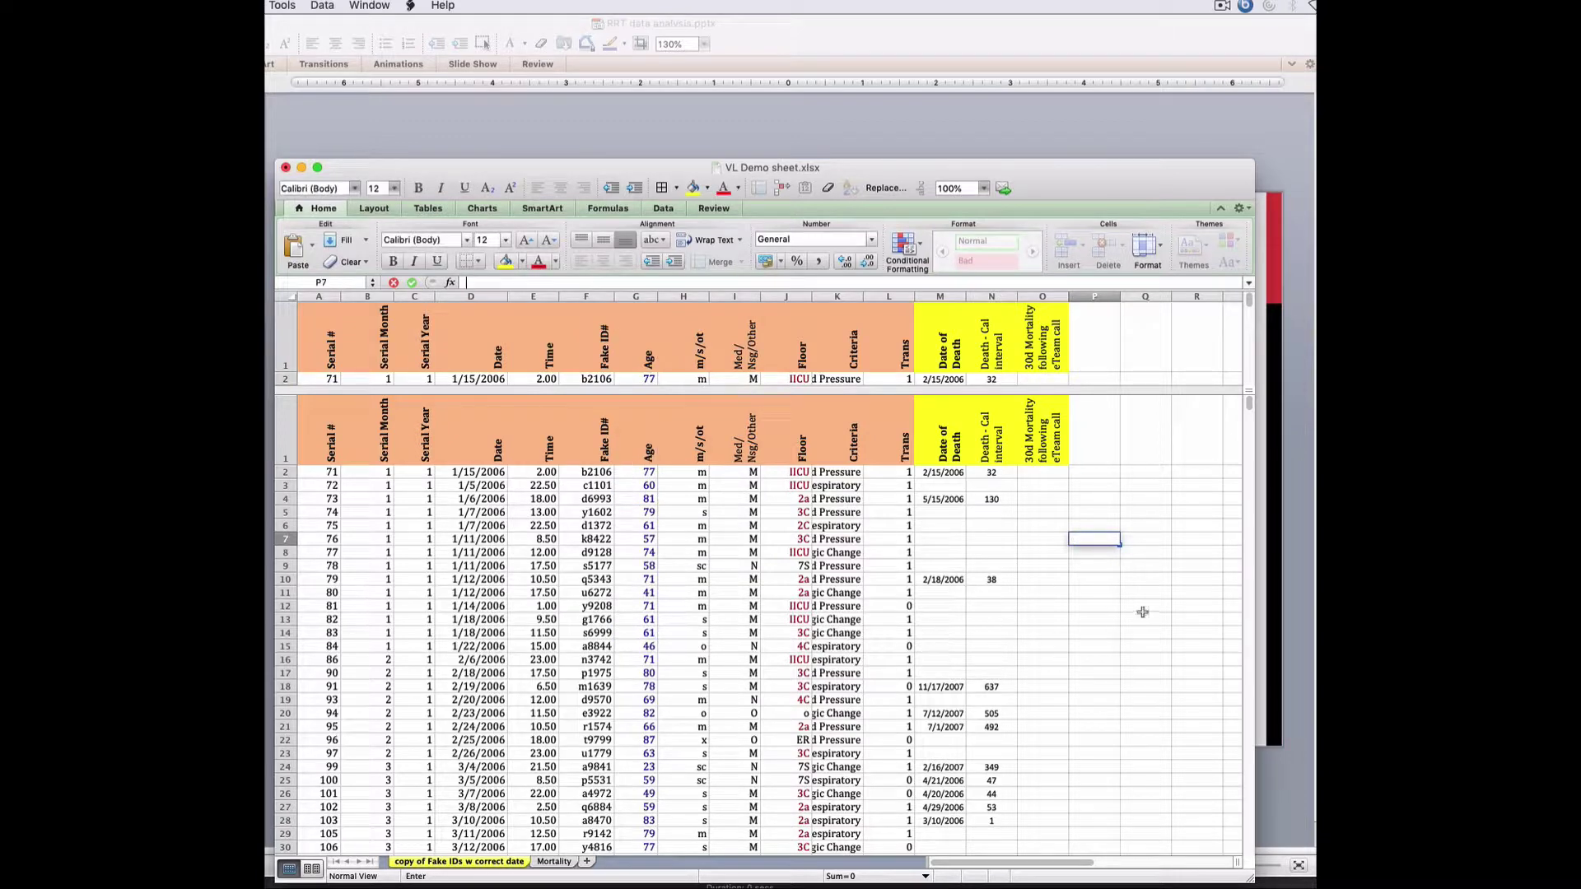
- Sort the whole table, treating the first row as headers, by Death - Cal interval from smallest to largest
click(1143, 614)
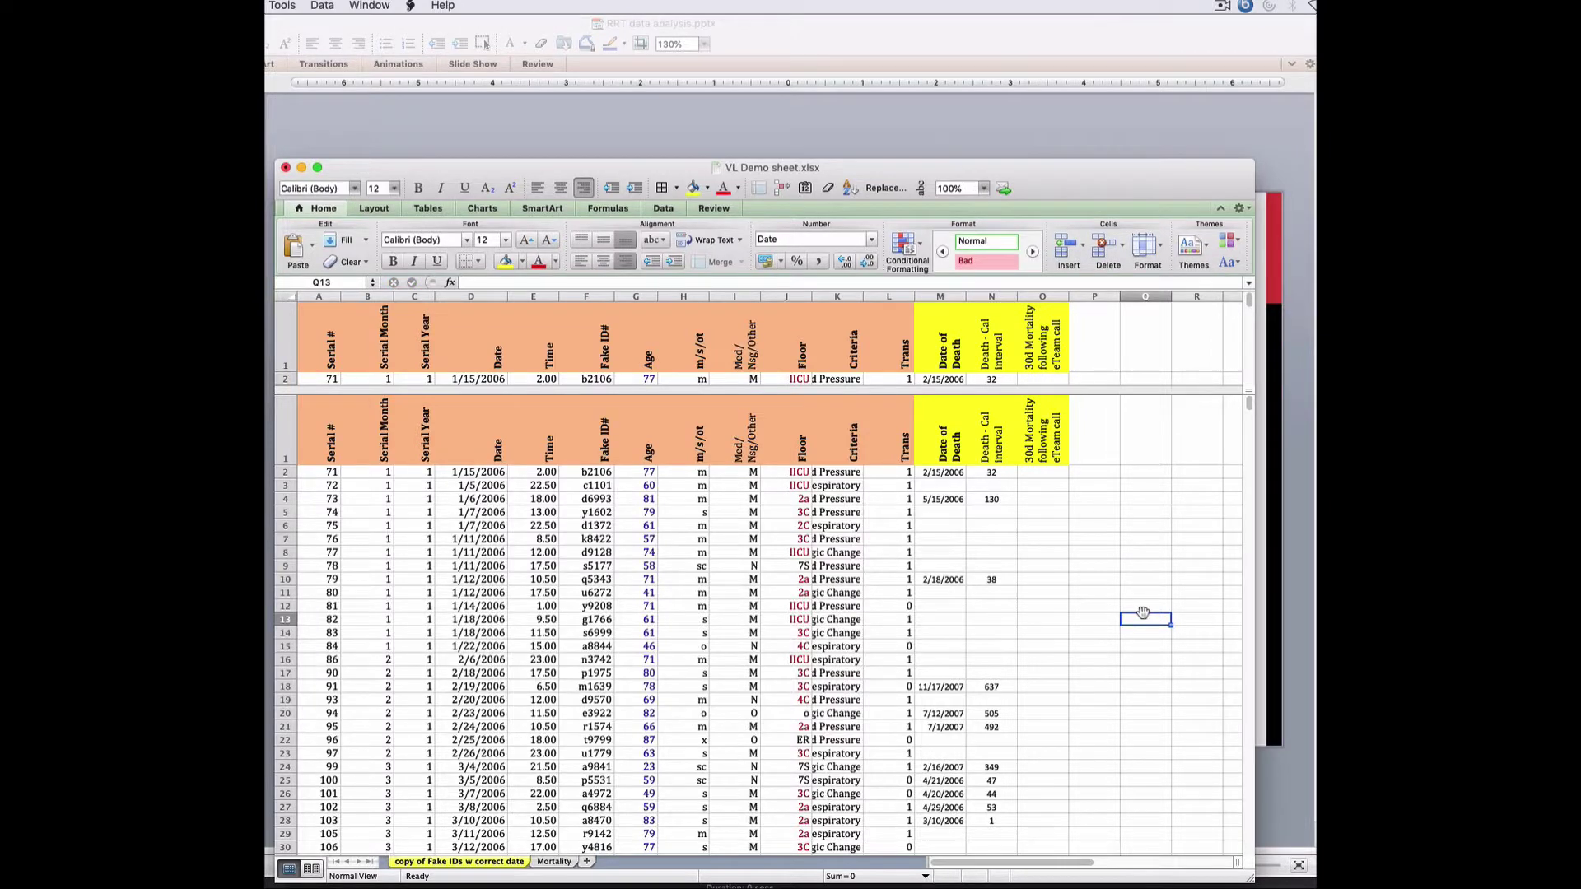
key(super+a)
key(super+shift+r)
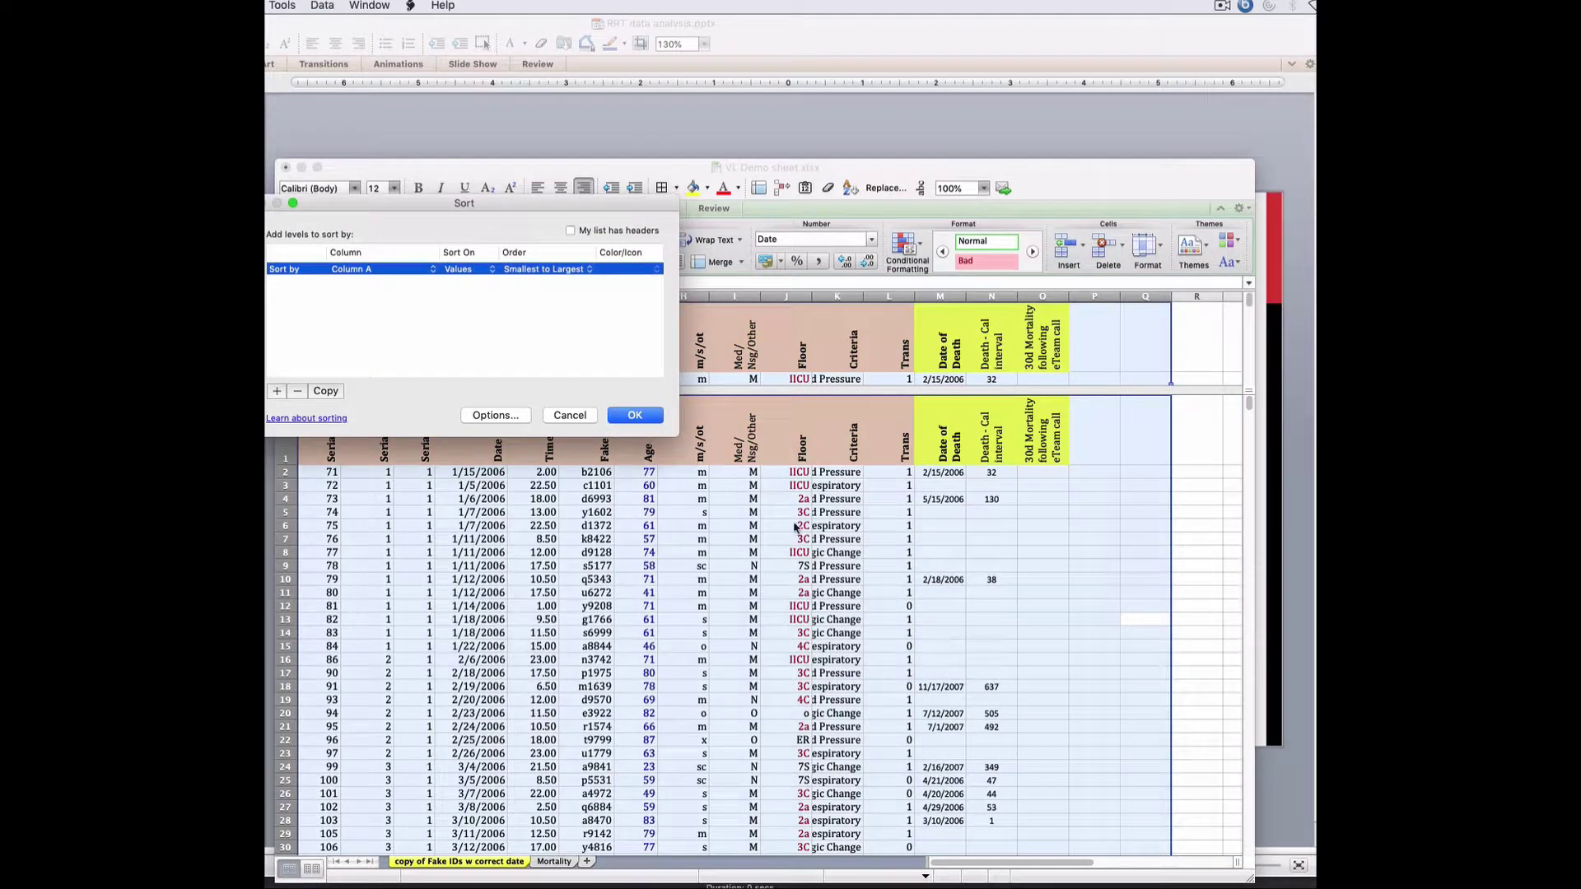
click(571, 231)
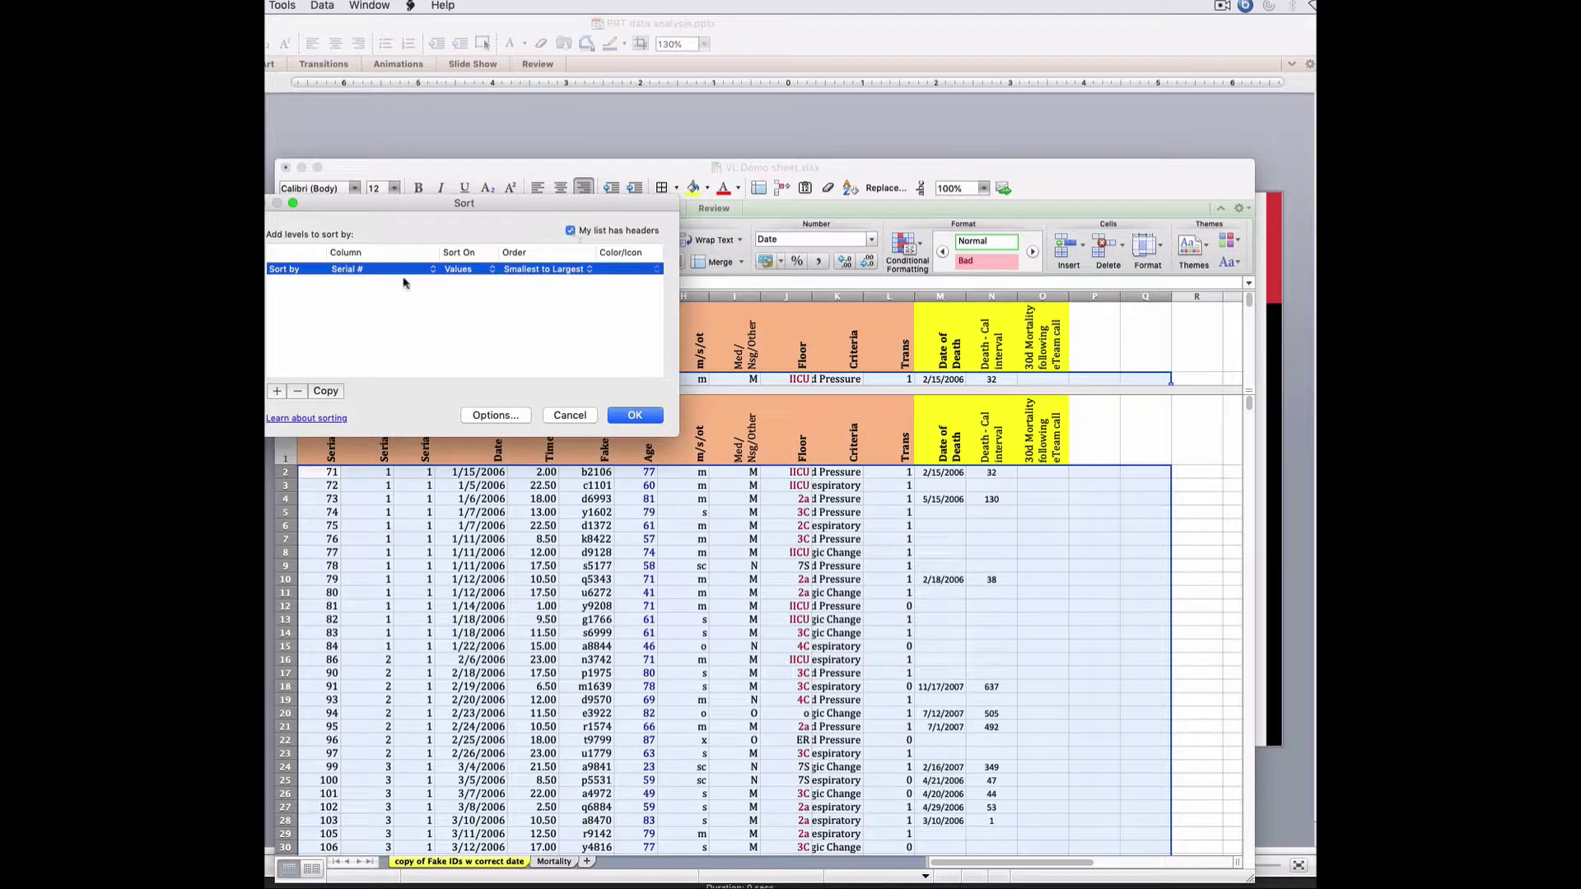
click(405, 273)
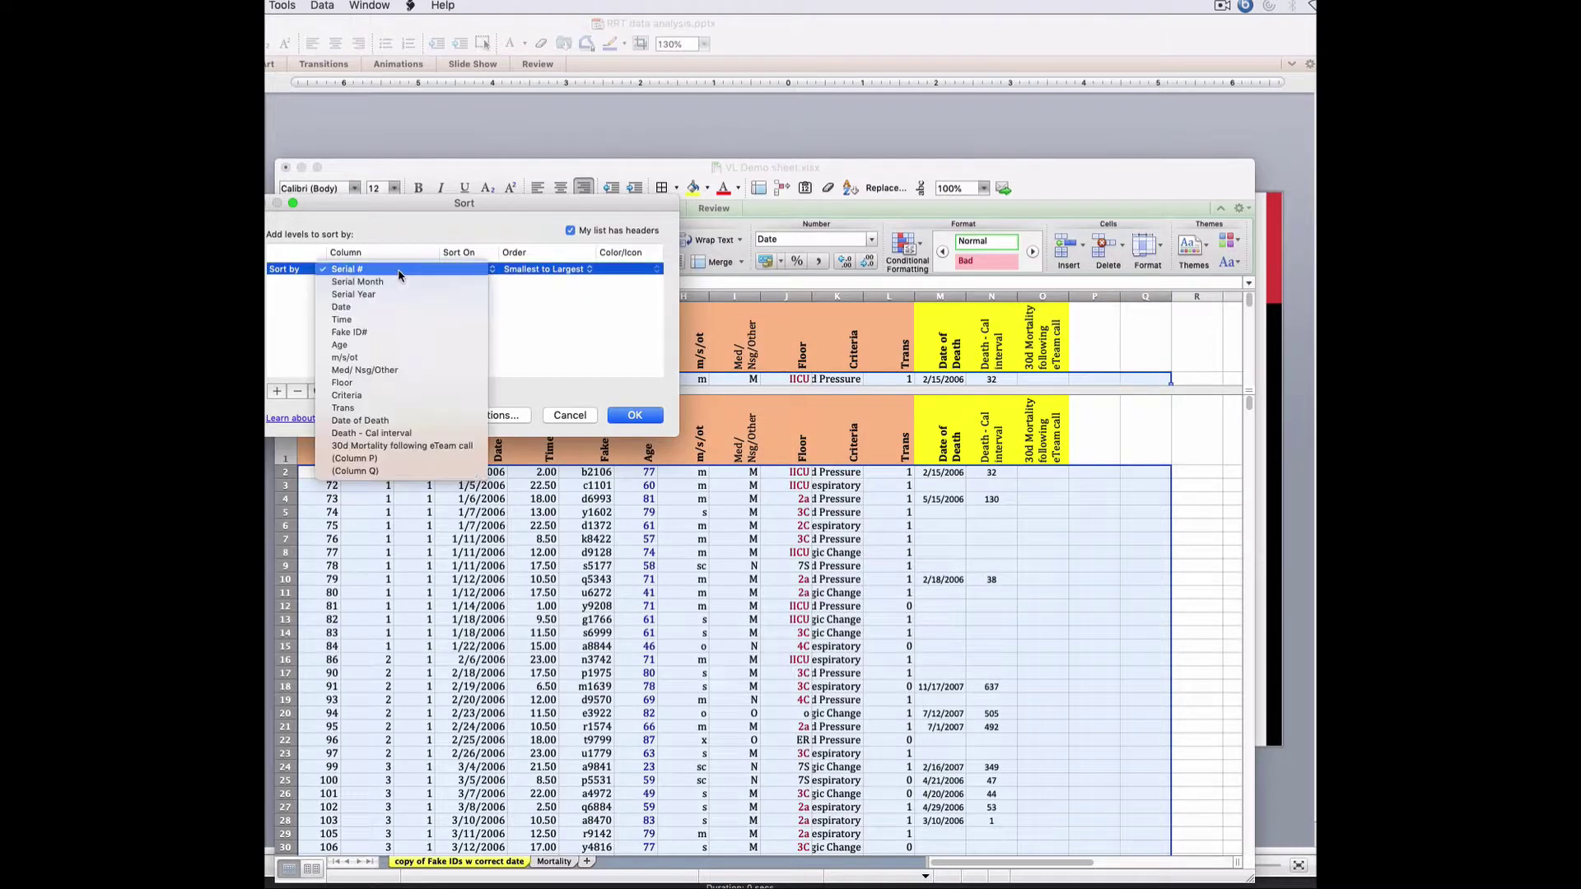
click(397, 434)
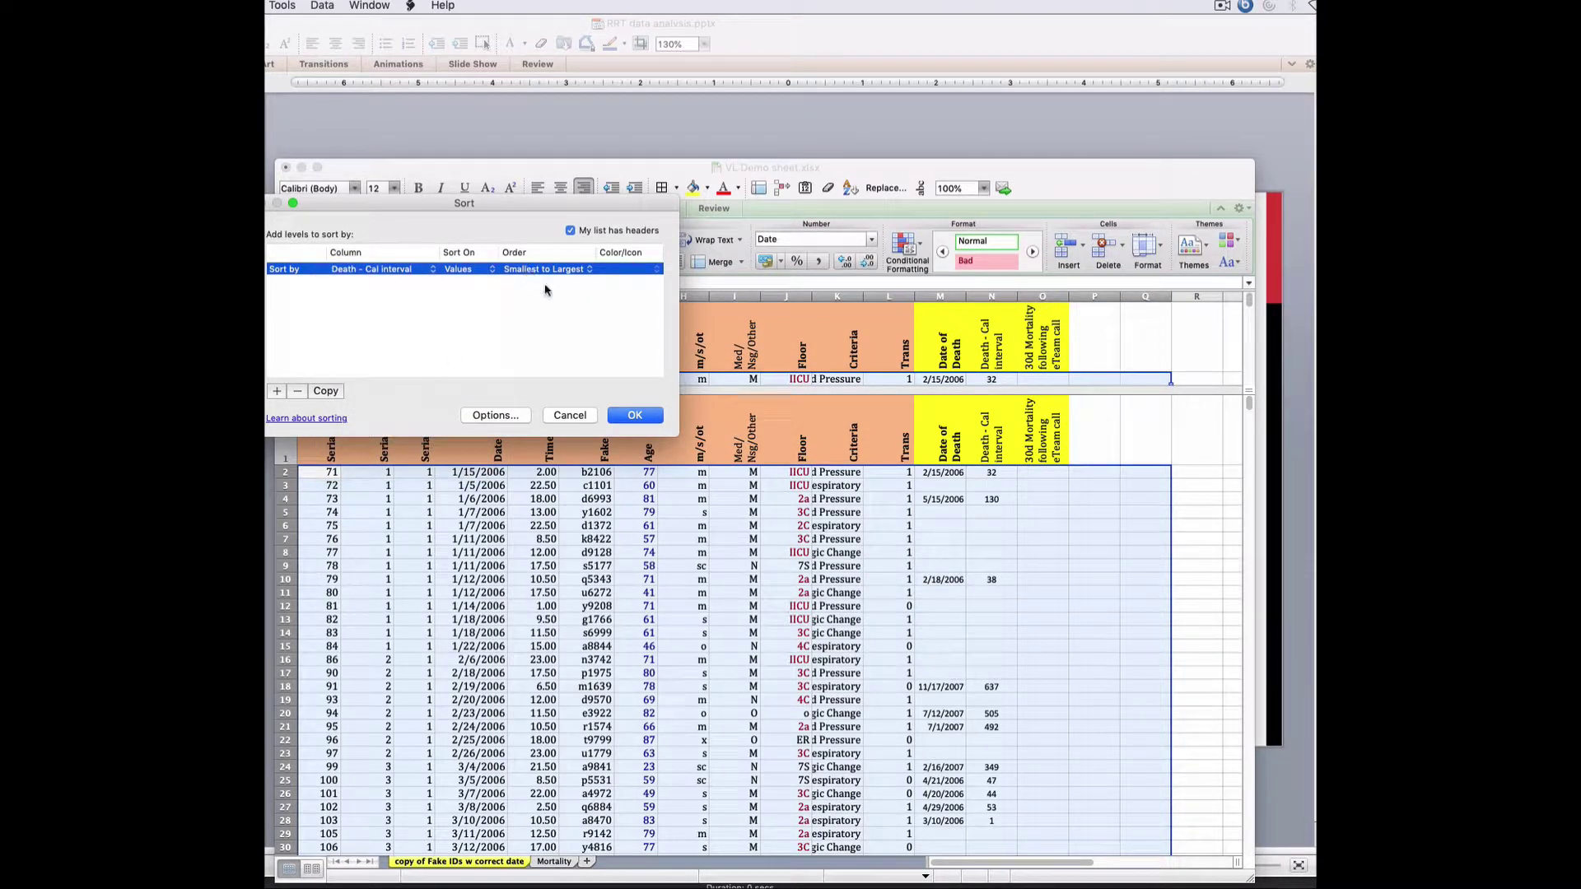
click(635, 415)
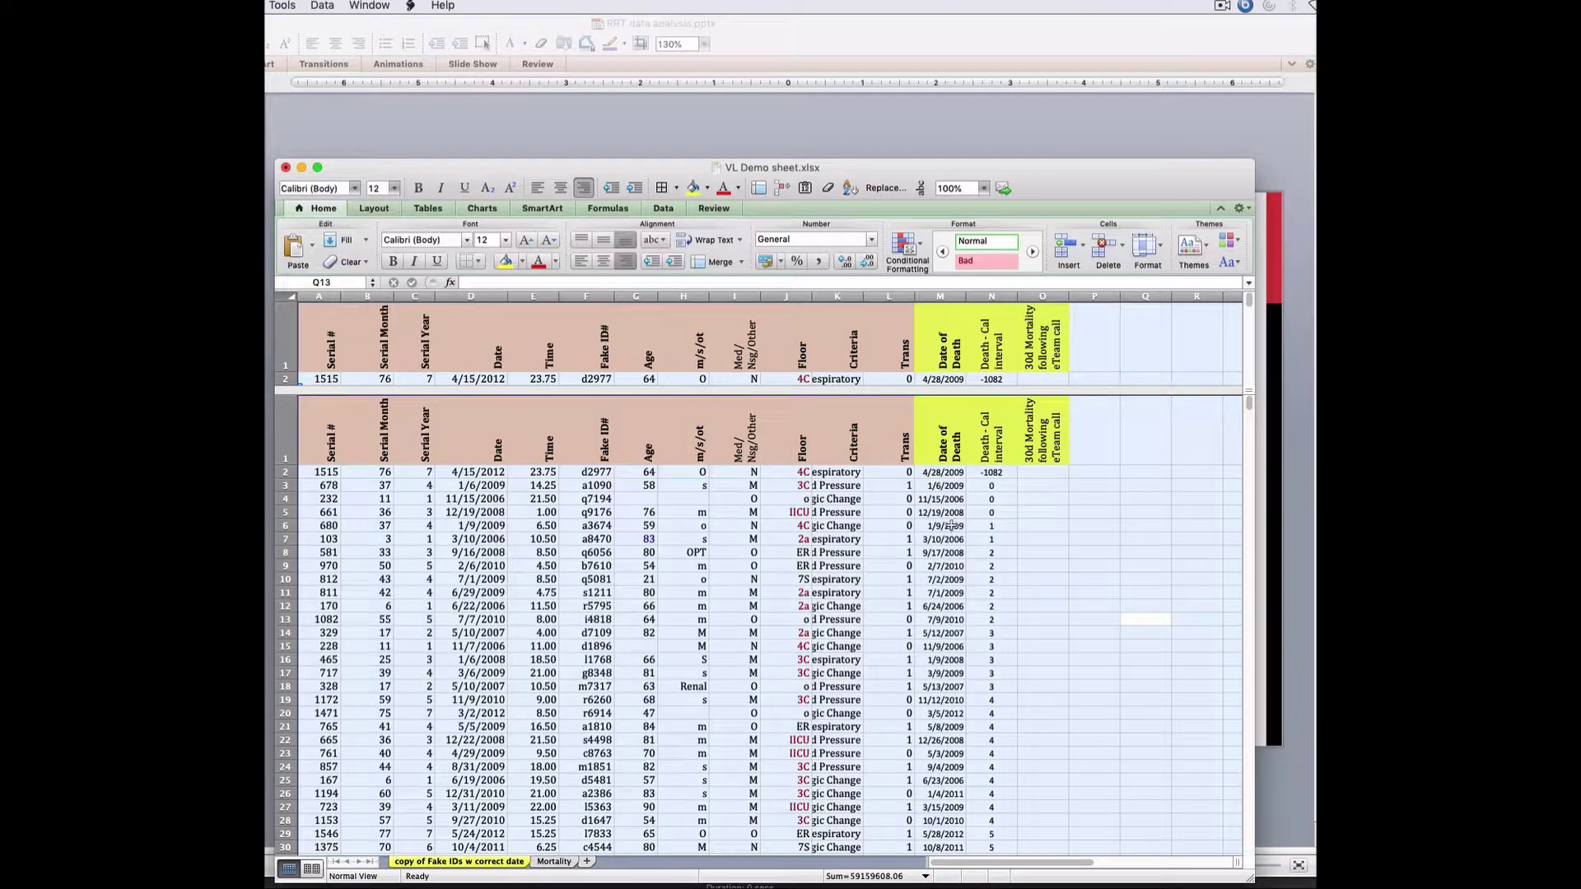
- Count the intervals from 0 to 30 days by selecting N3:N185 and switching the selection summary to Count
click(1030, 524)
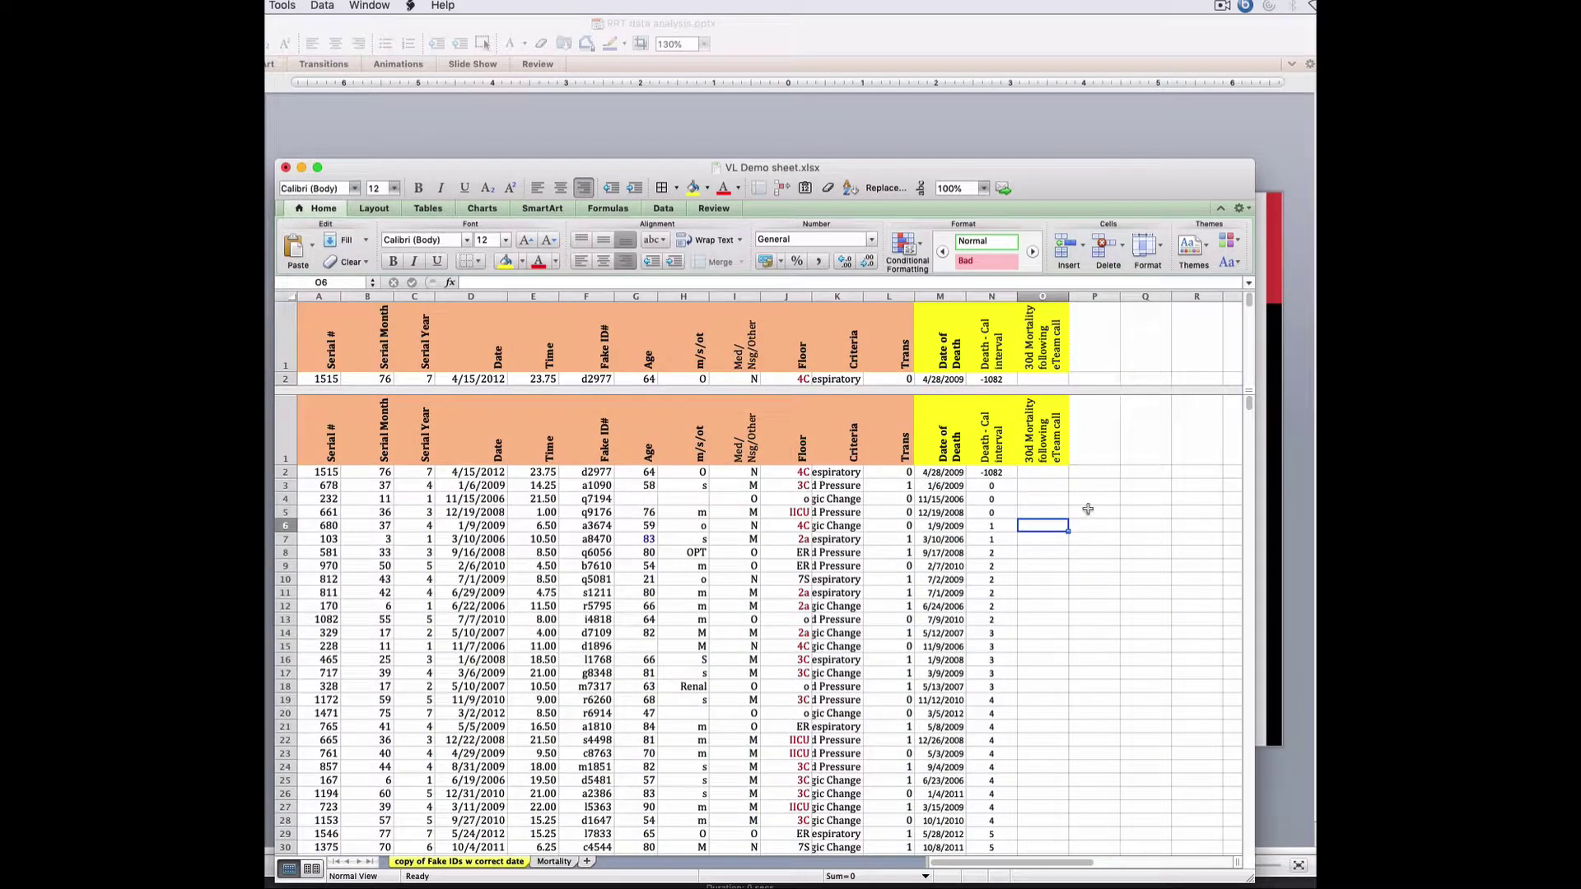
drag(1250, 405, 1249, 474)
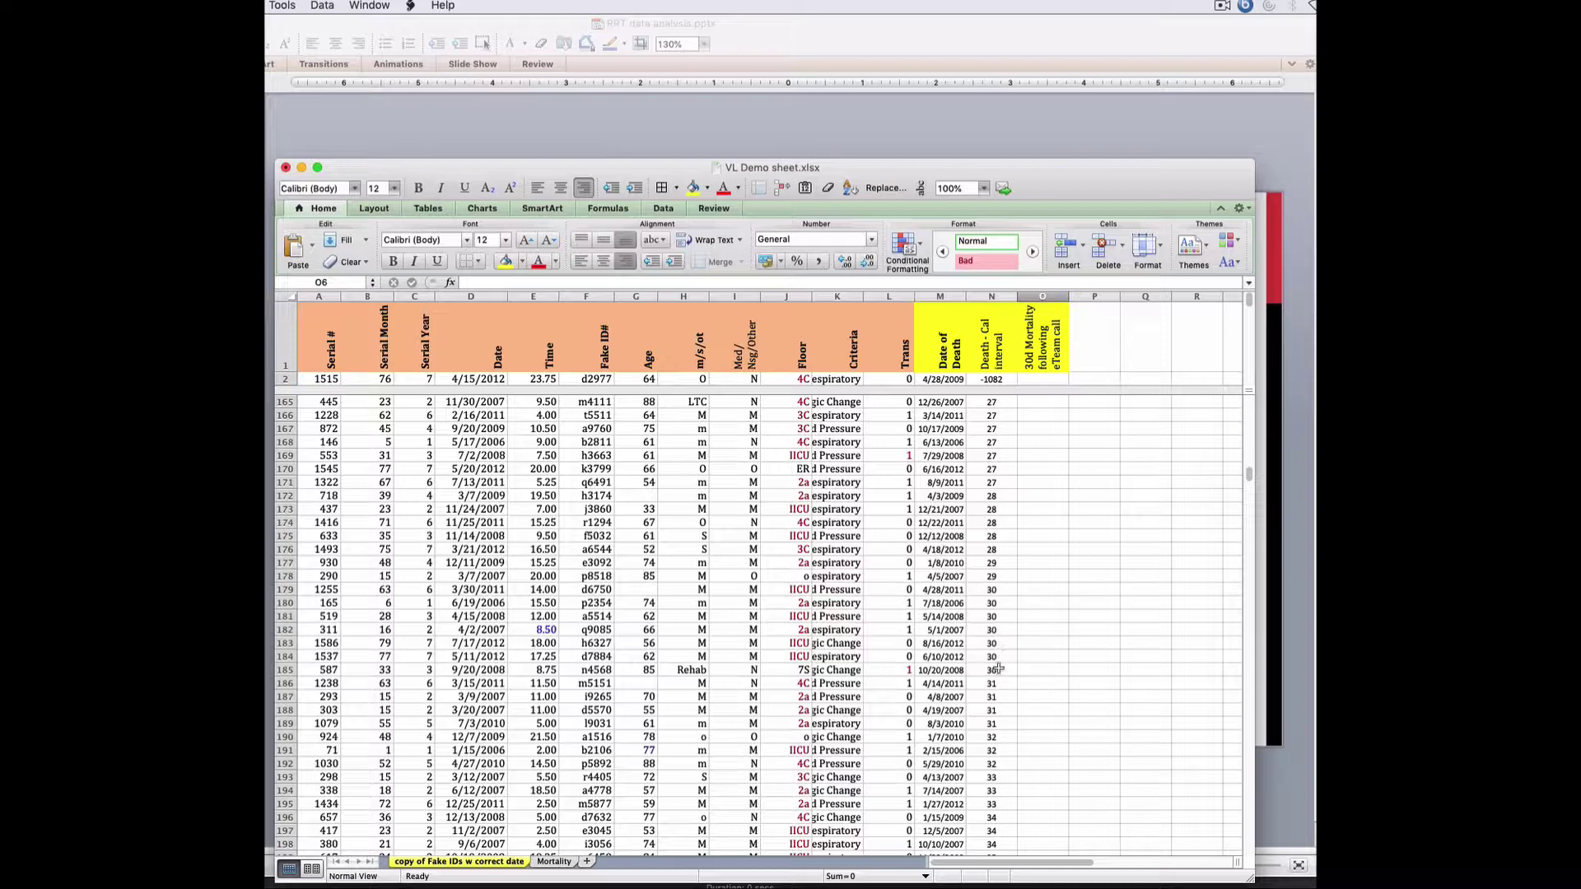
drag(997, 671, 997, 486)
click(926, 876)
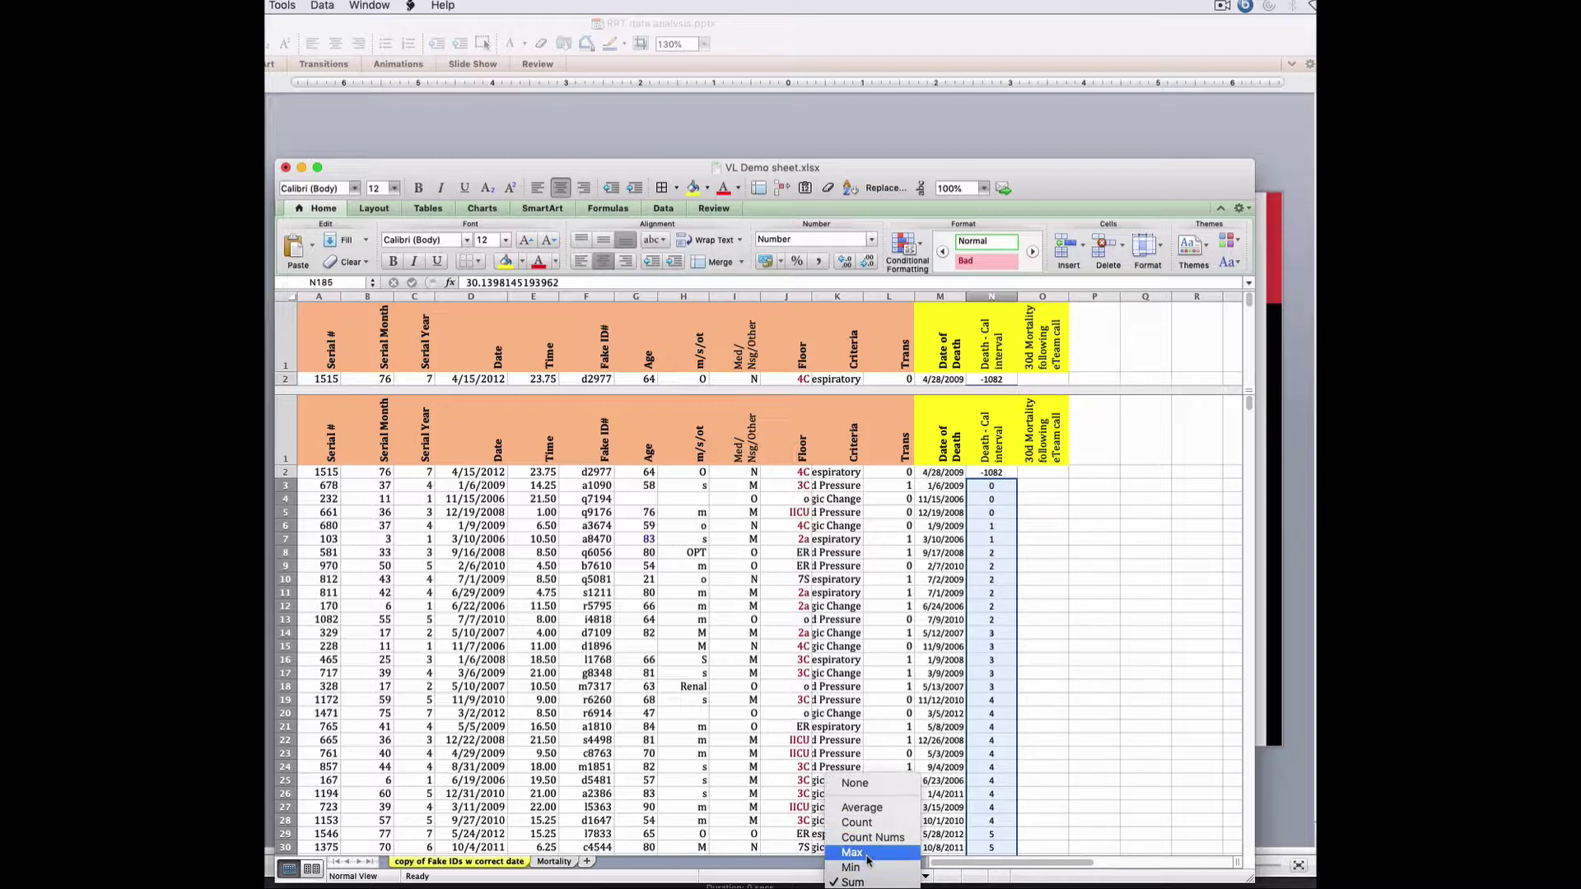
click(861, 822)
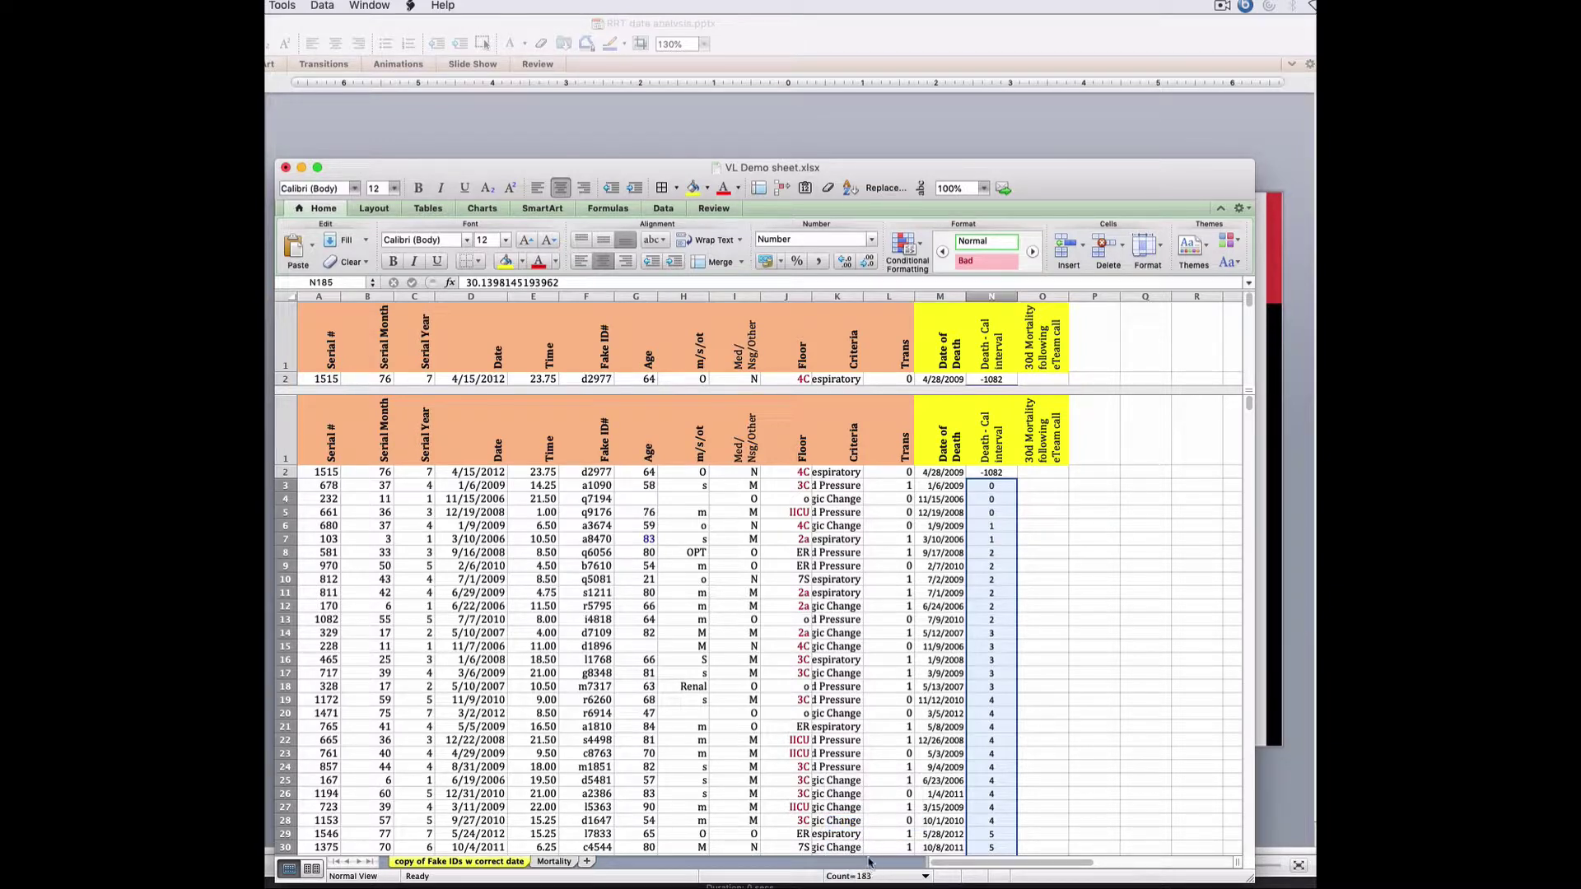
mouse_move(1251, 410)
mouse_down()
mouse_move(1260, 482)
mouse_move(1249, 401)
mouse_up()
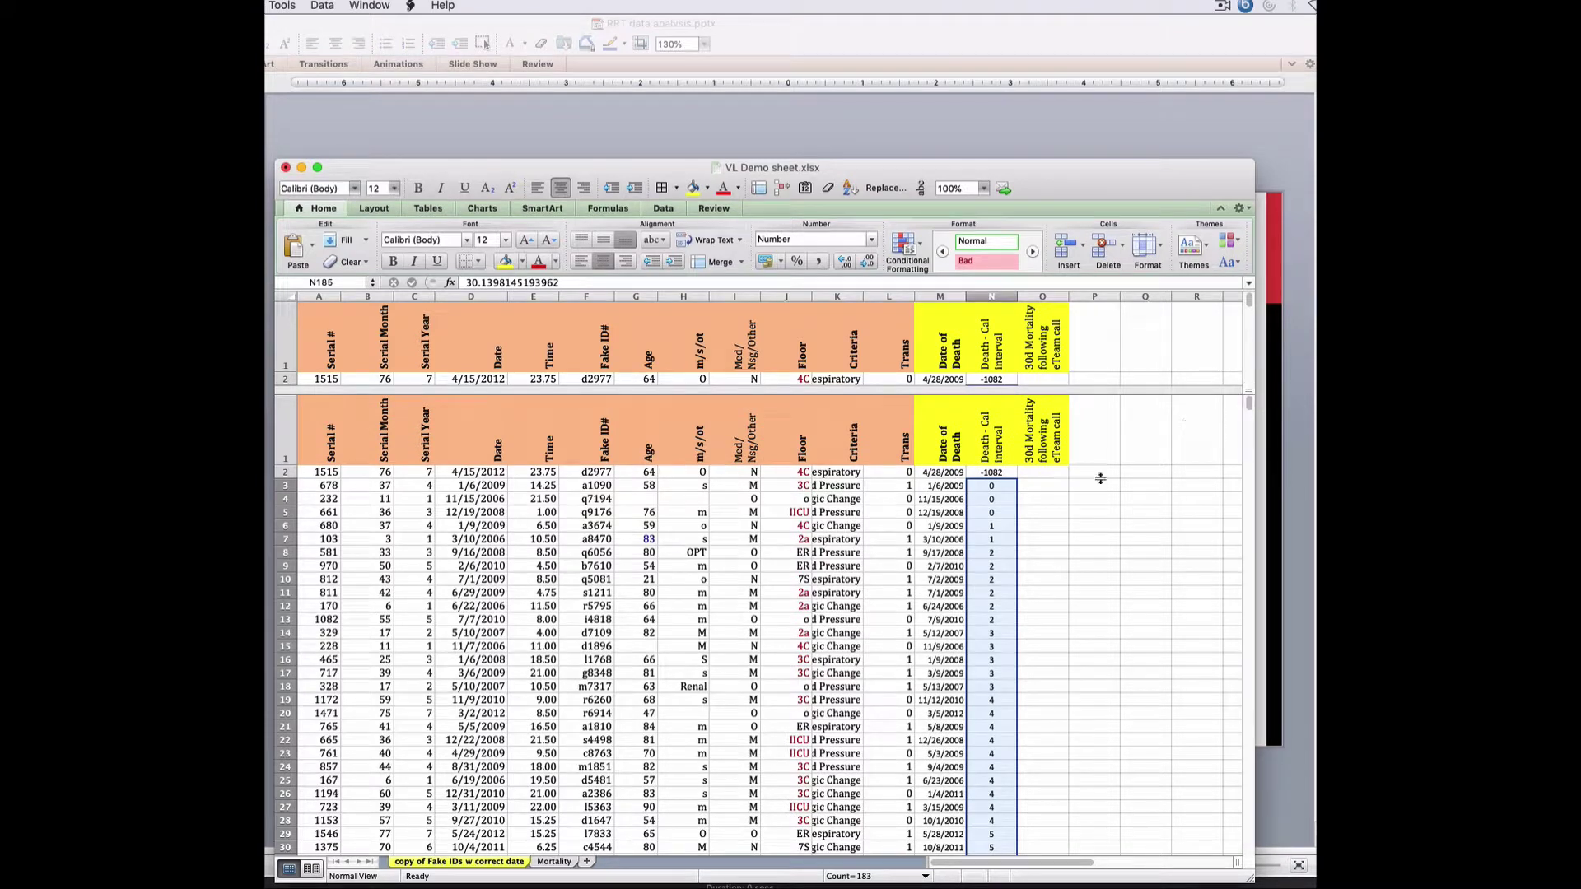
- Clear the negative Death - Cal interval value in N2
click(992, 472)
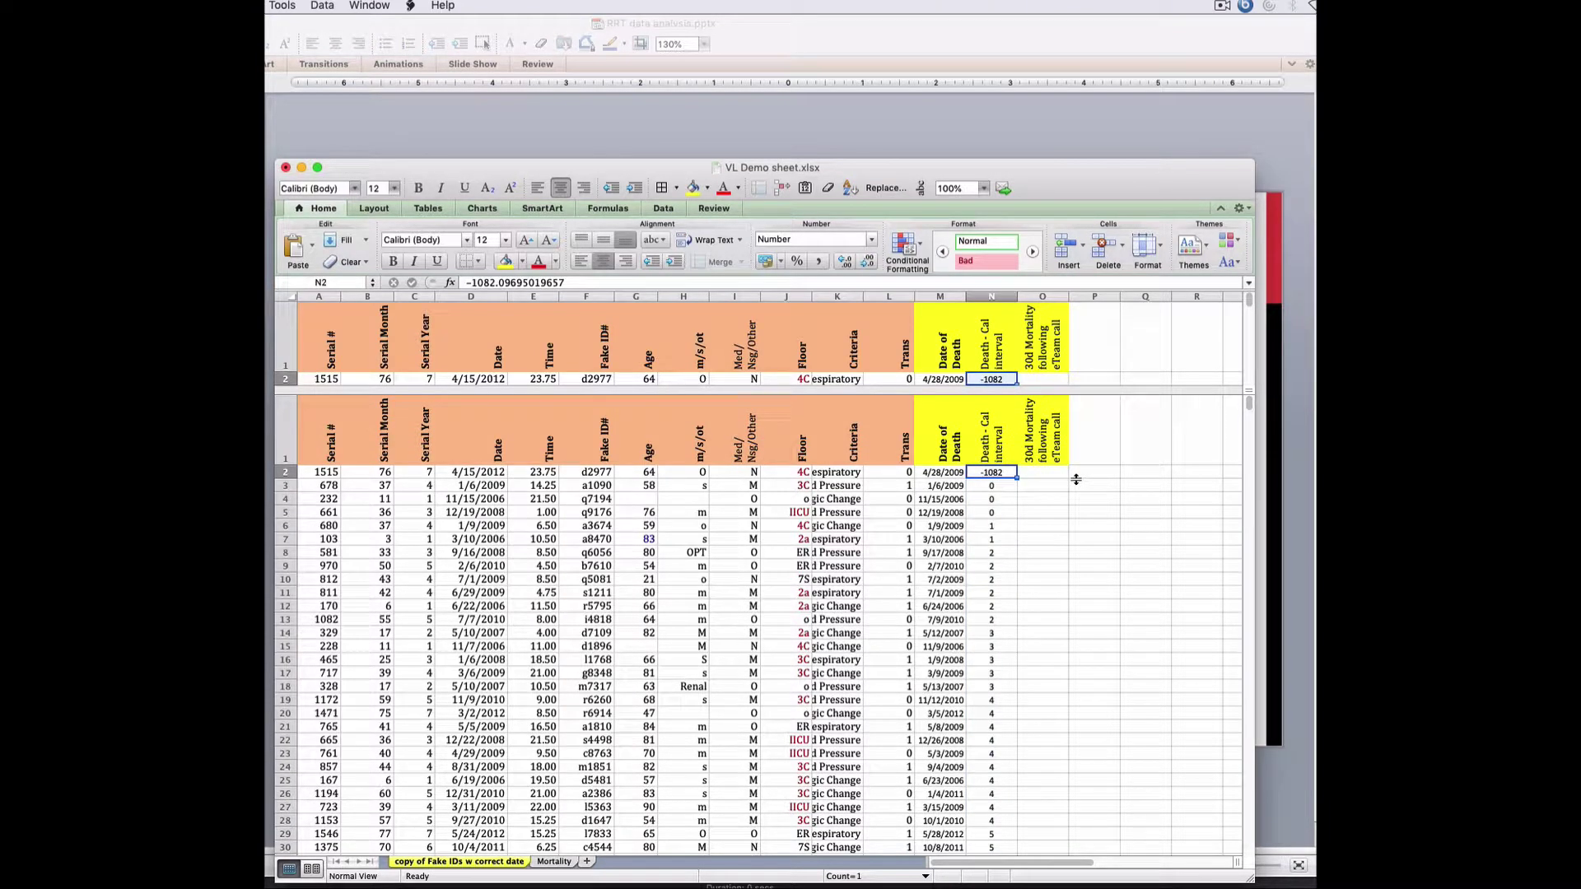
key(BackSpace)
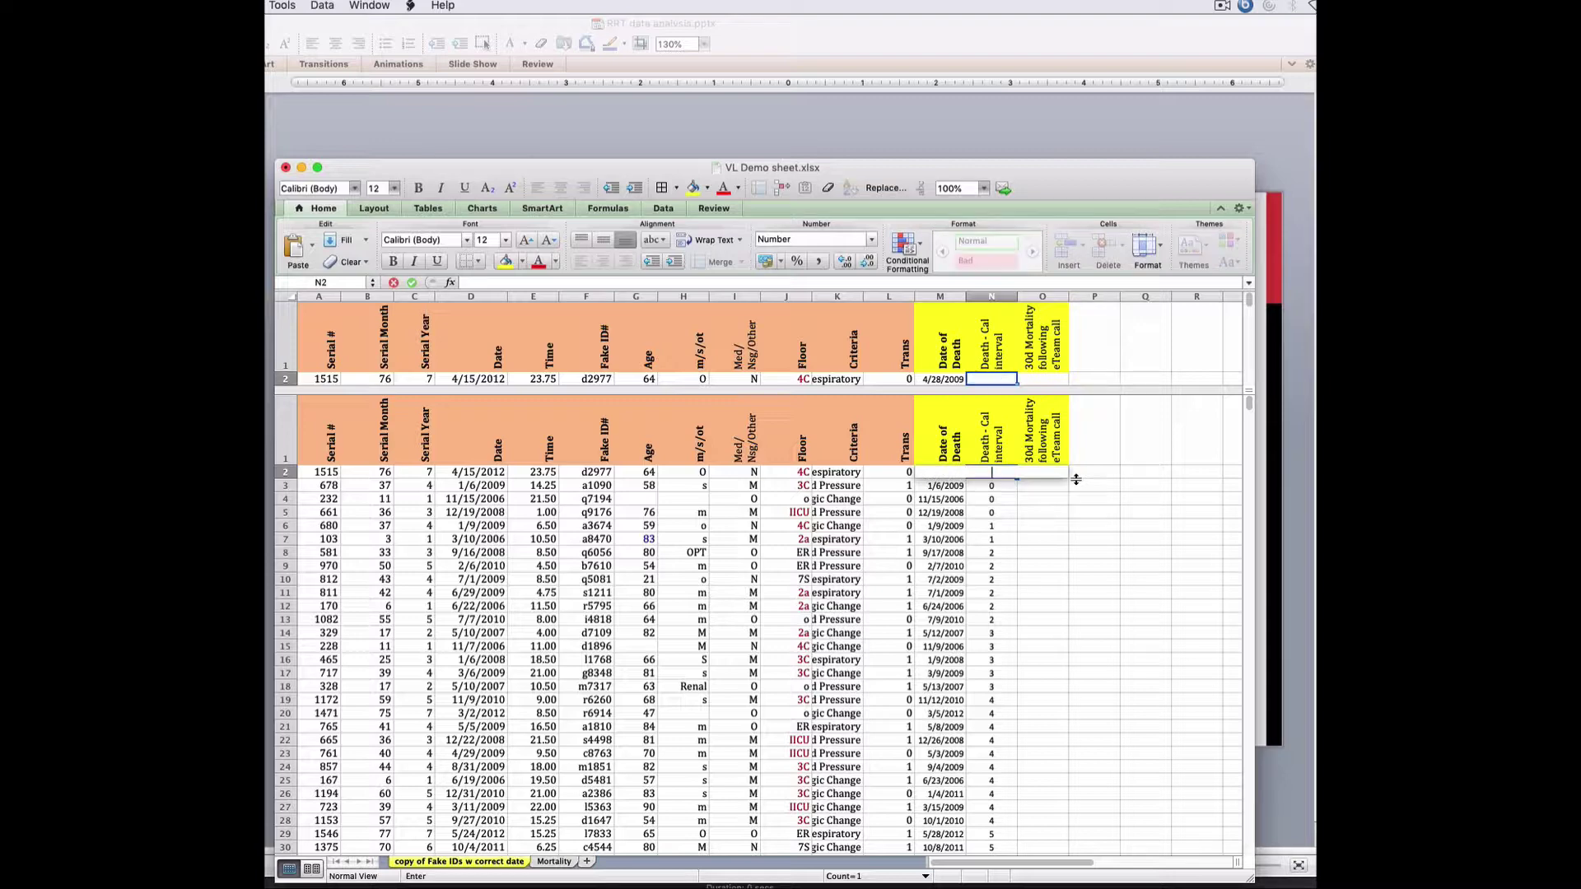
key(Return)
- Review the V-LOOKUP formula slide in PowerPoint and the Mortality sheet in Excel, ending on the slide
drag(582, 163, 1316, 117)
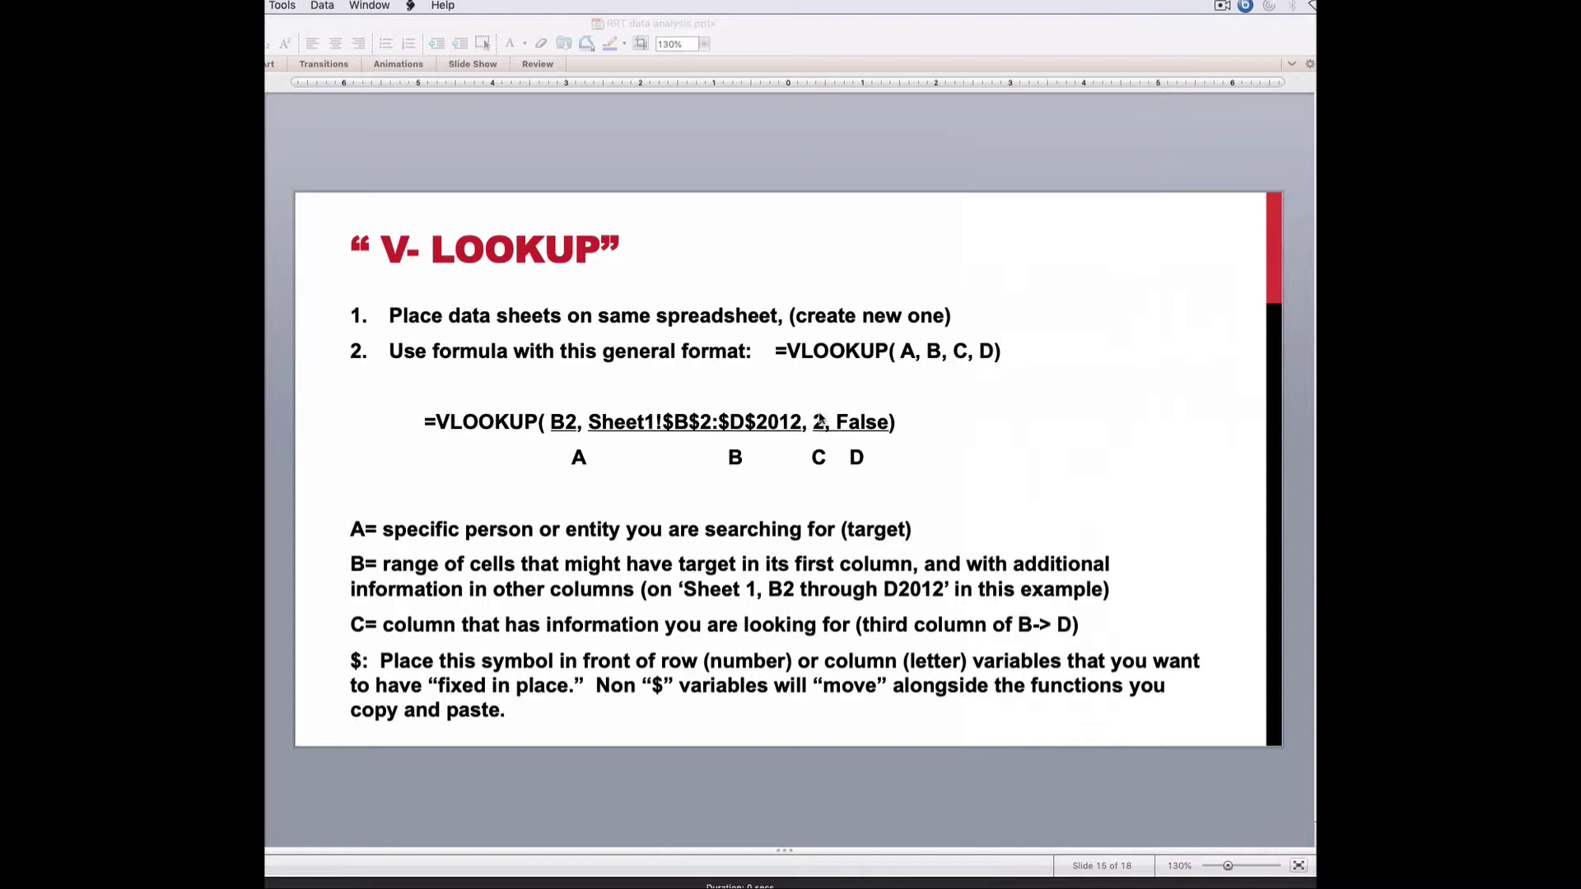
click(840, 423)
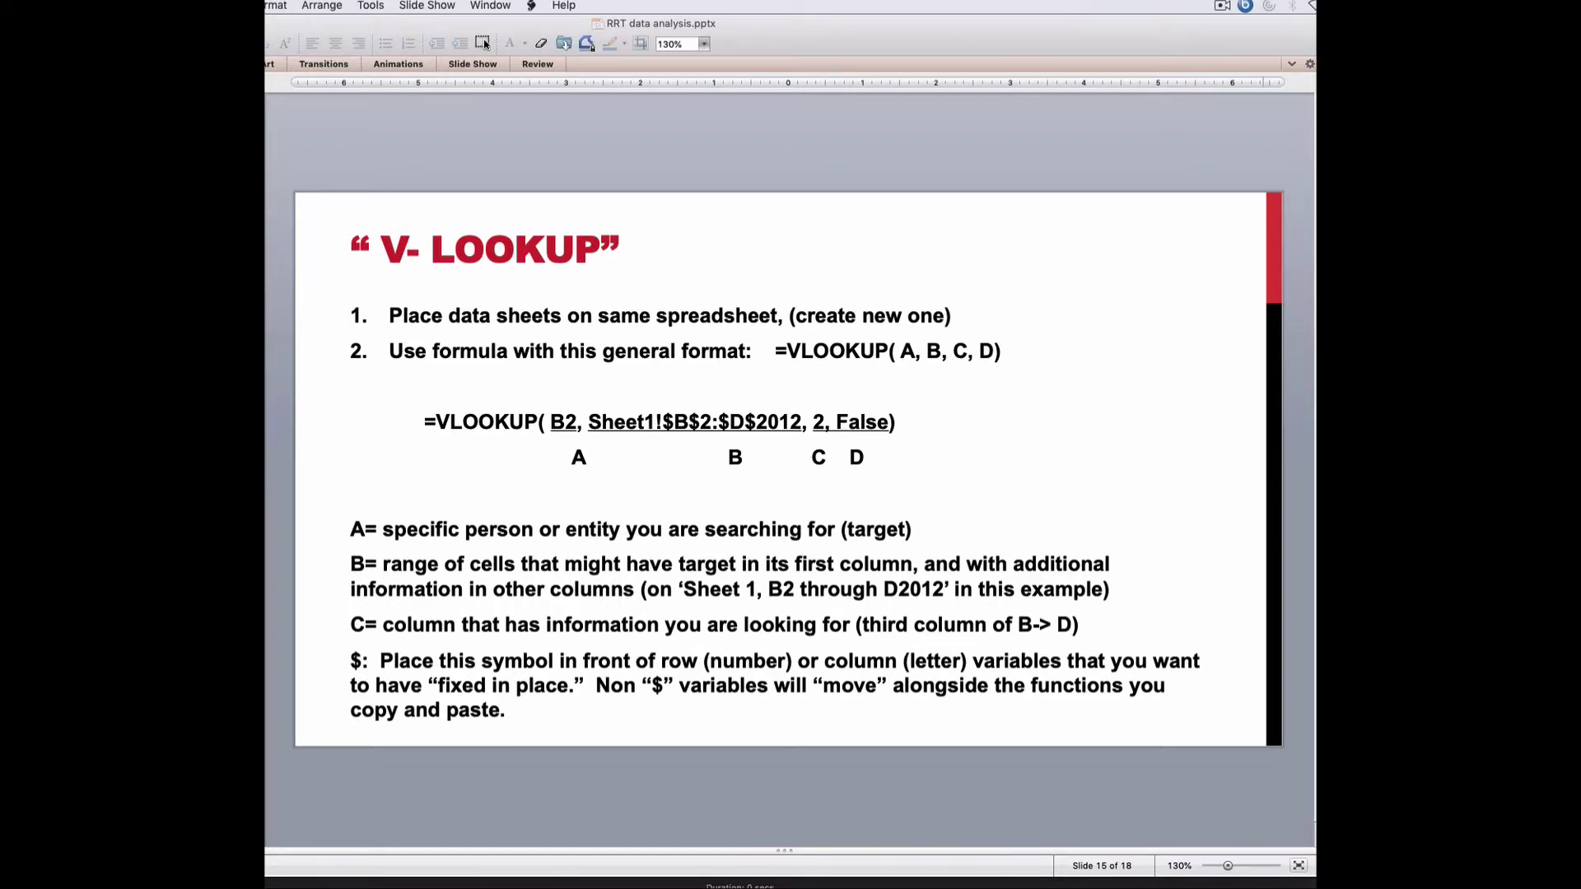
key(super+Tab)
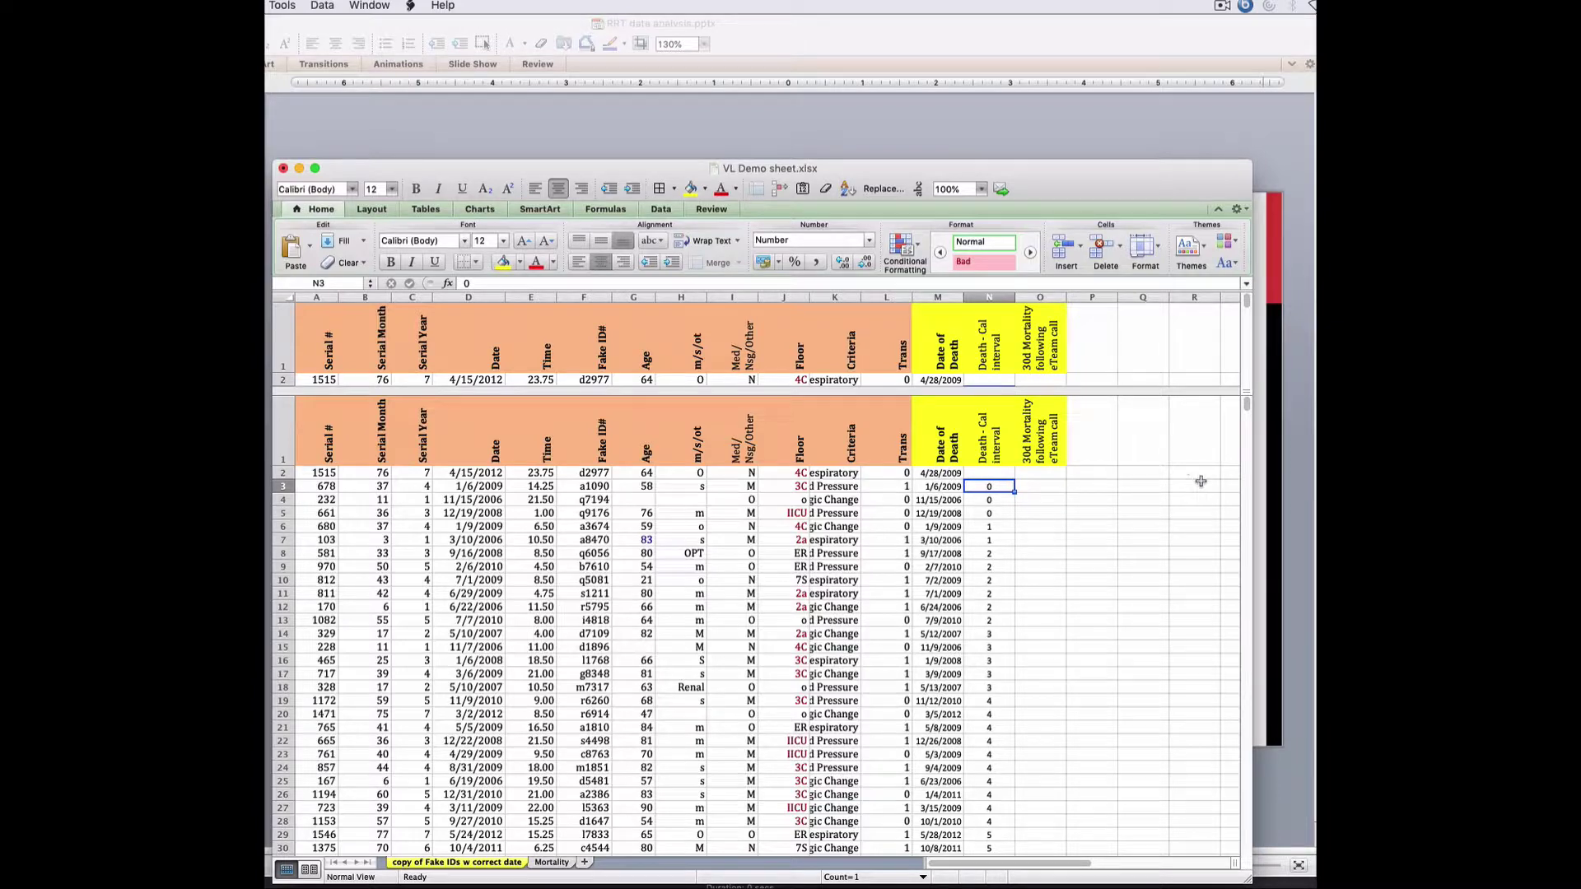
click(551, 862)
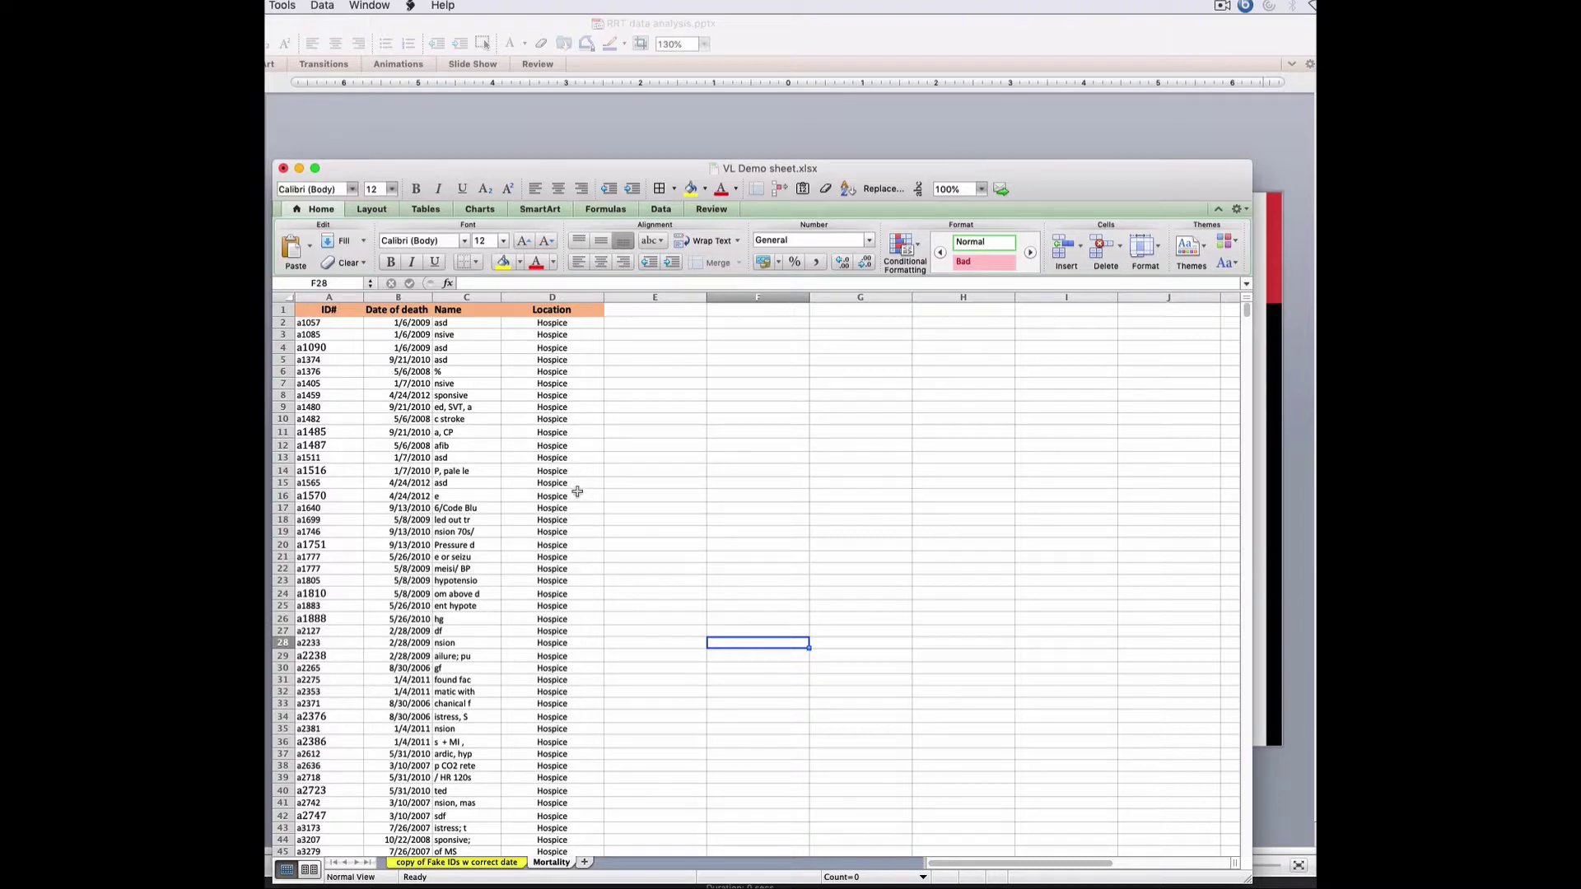
drag(432, 172, 459, 177)
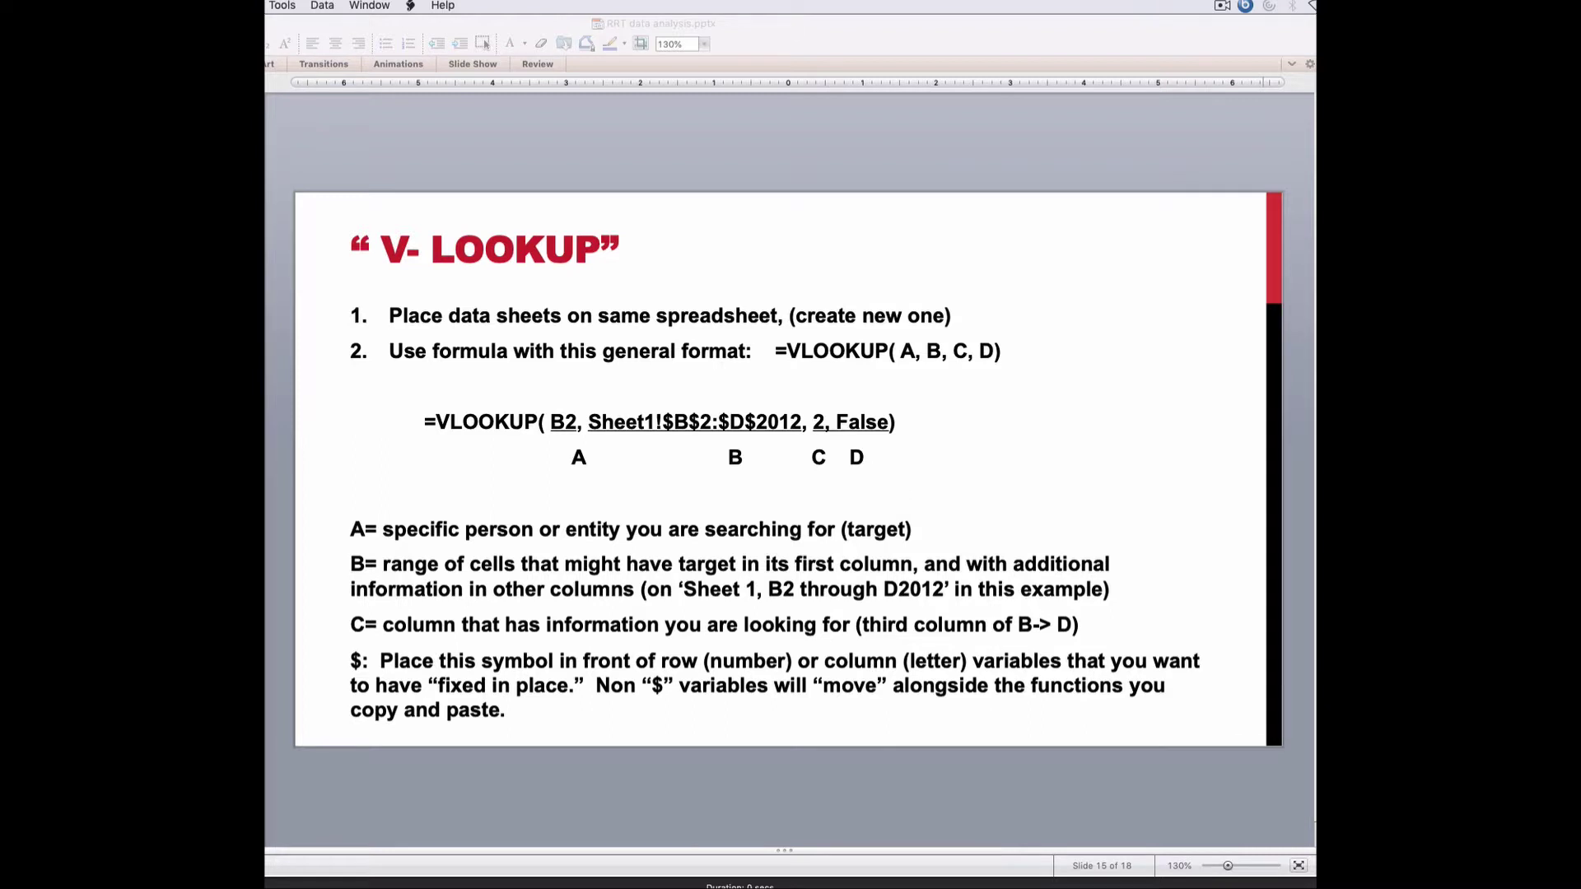
click(485, 44)
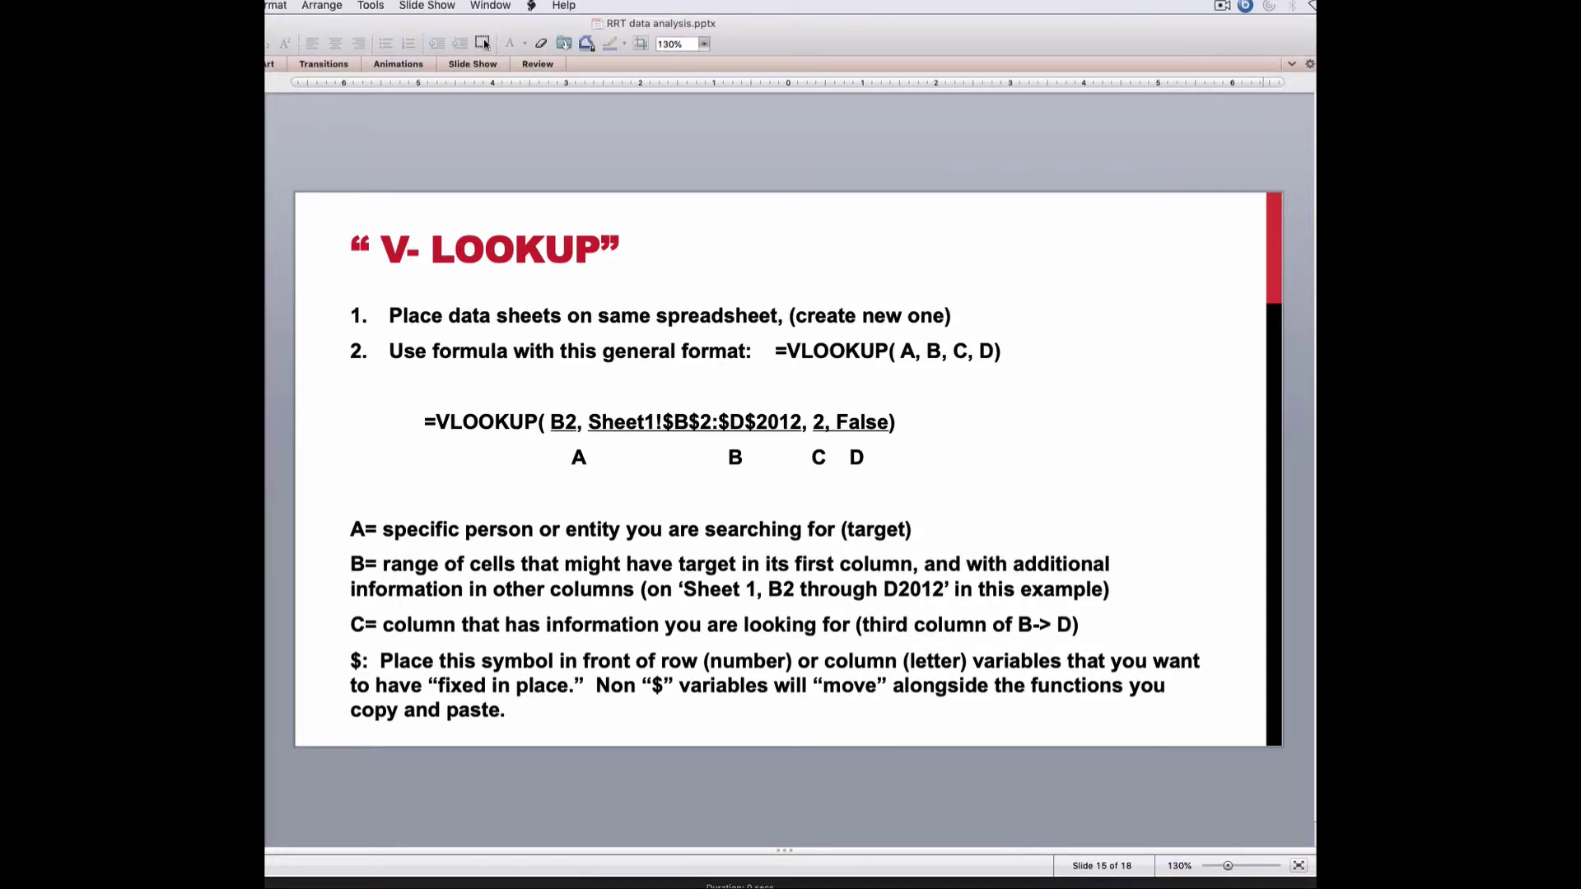
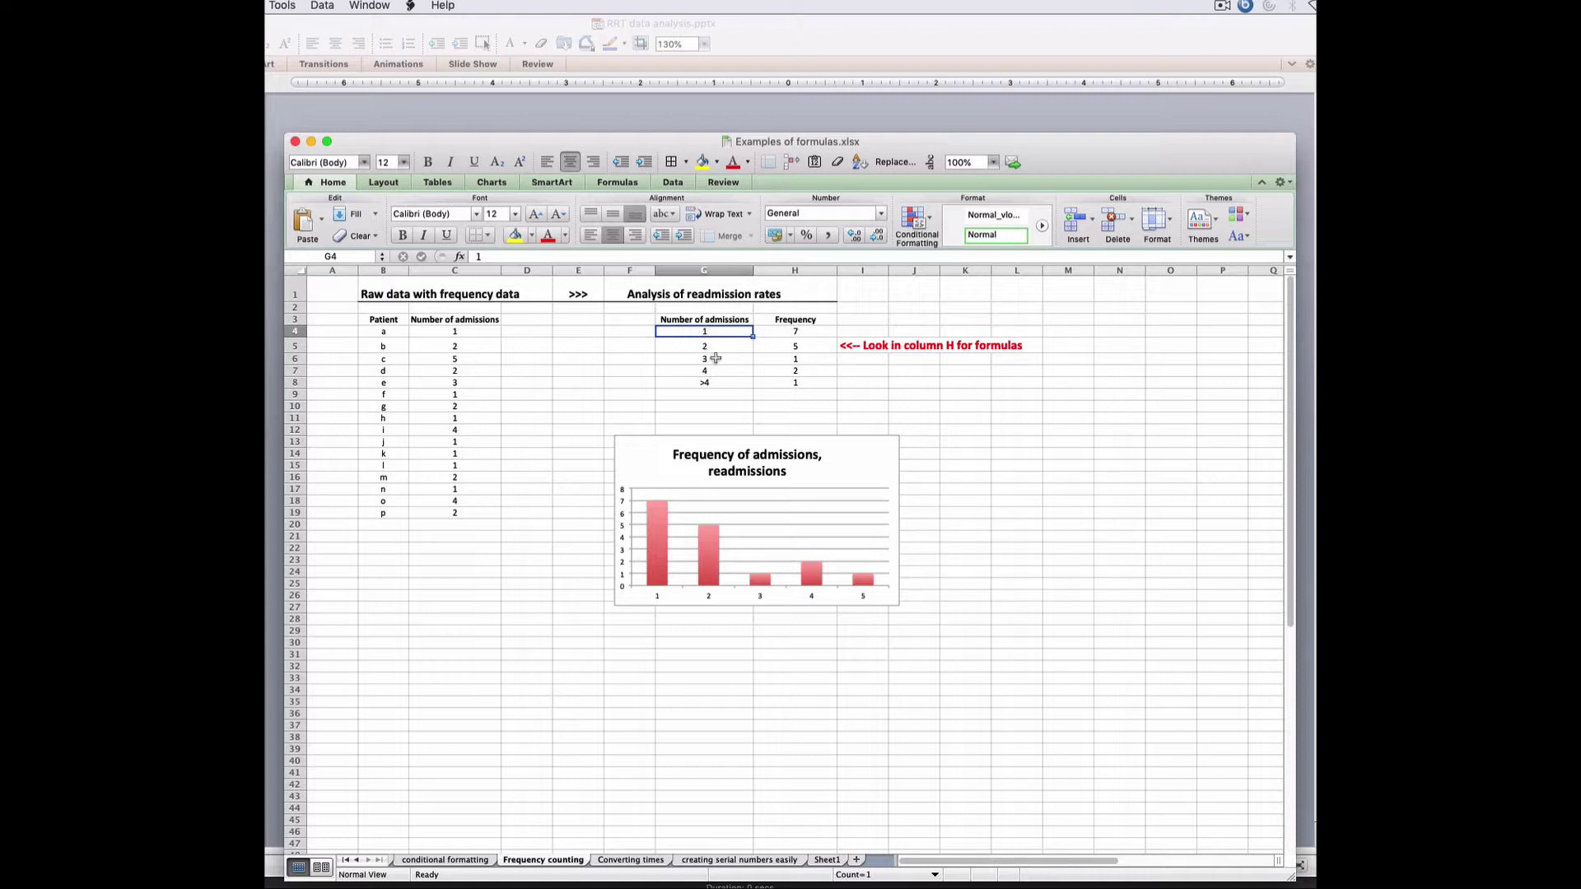
- Fill the COUNTIF formula from H4 down through H8, and change the criterion in H5 to "2"
click(782, 328)
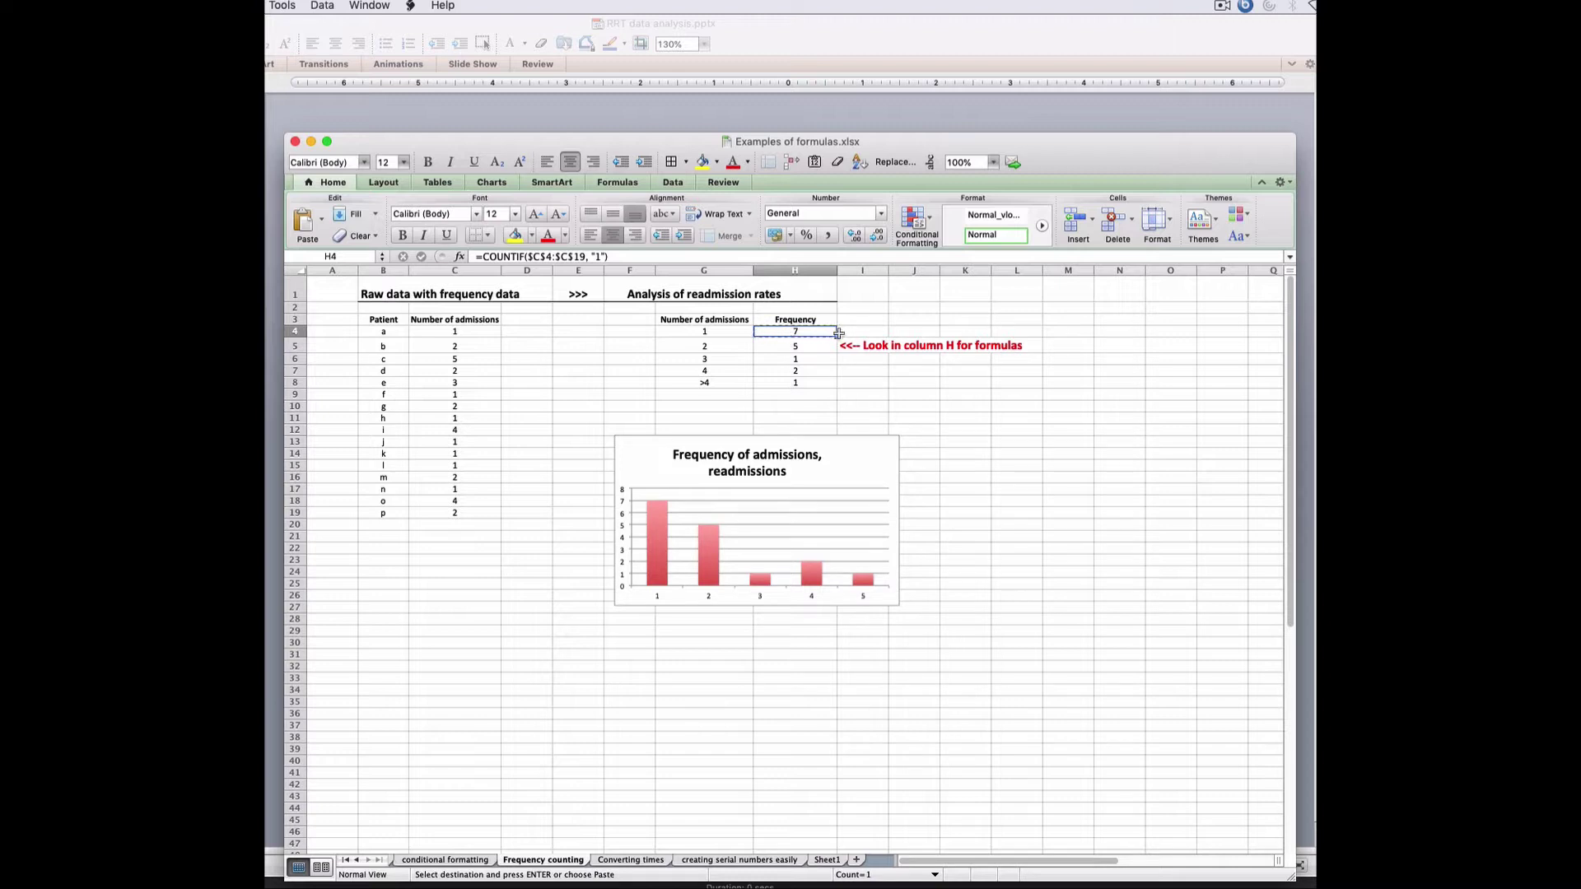
drag(836, 343, 838, 387)
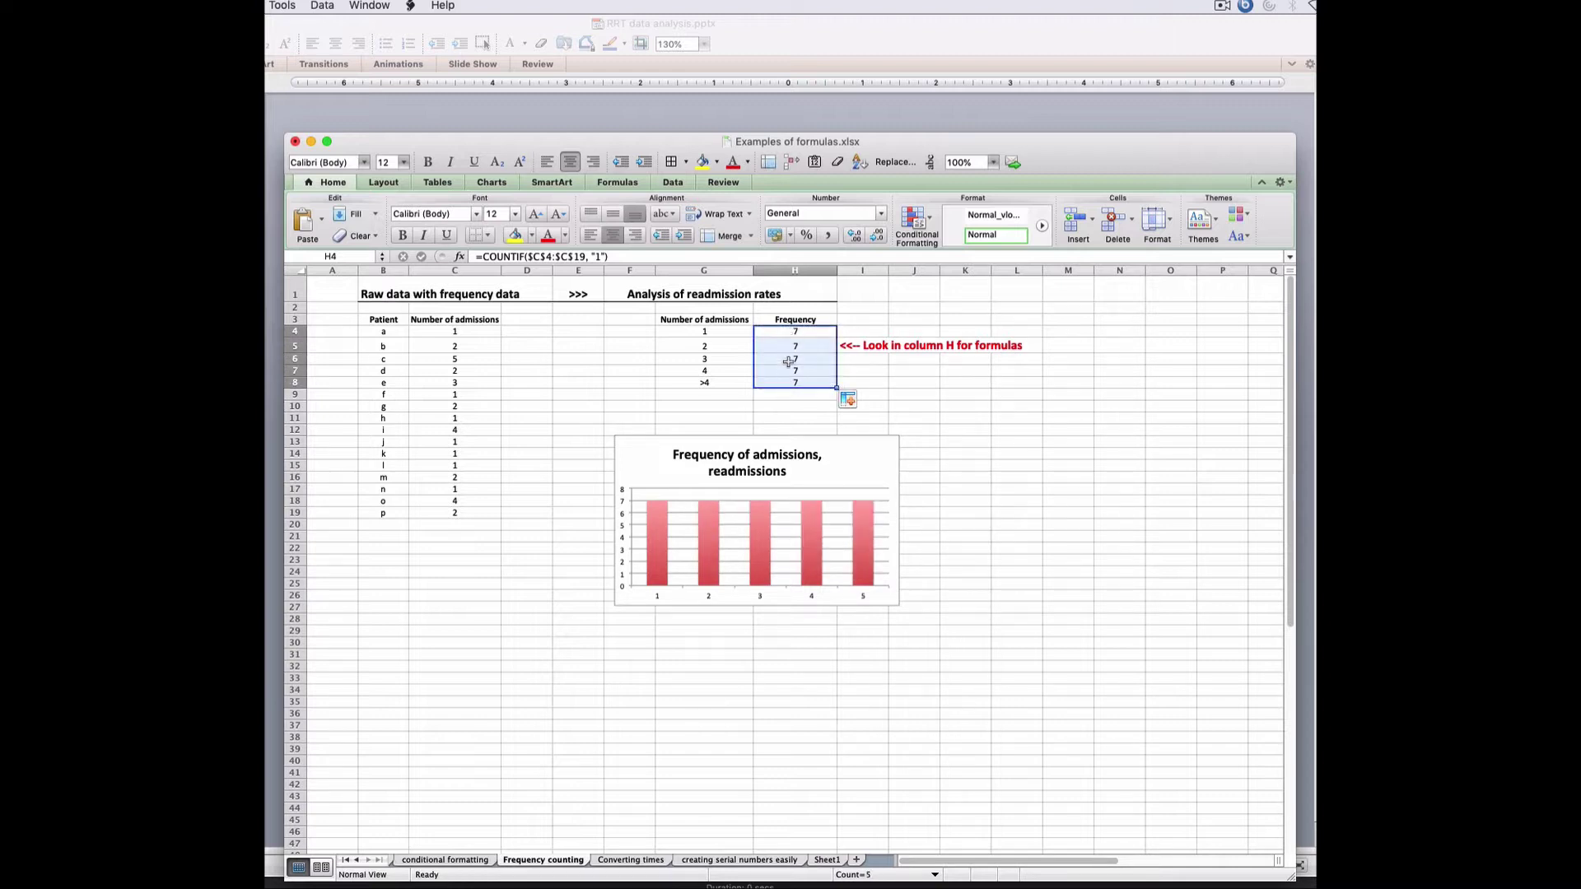
click(816, 344)
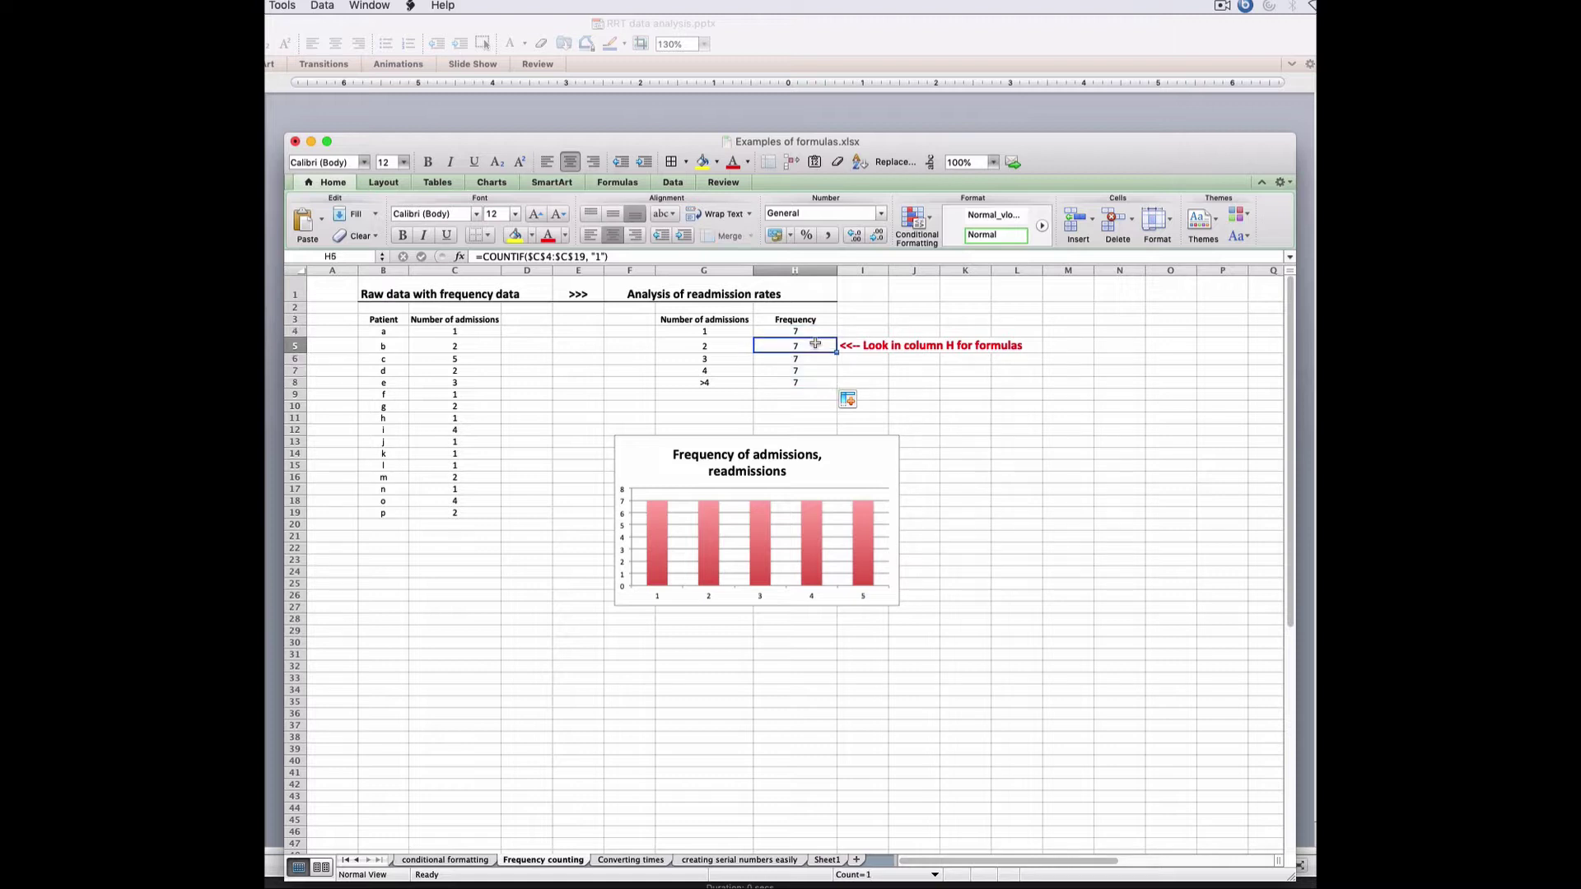
click(599, 256)
double_click(598, 256)
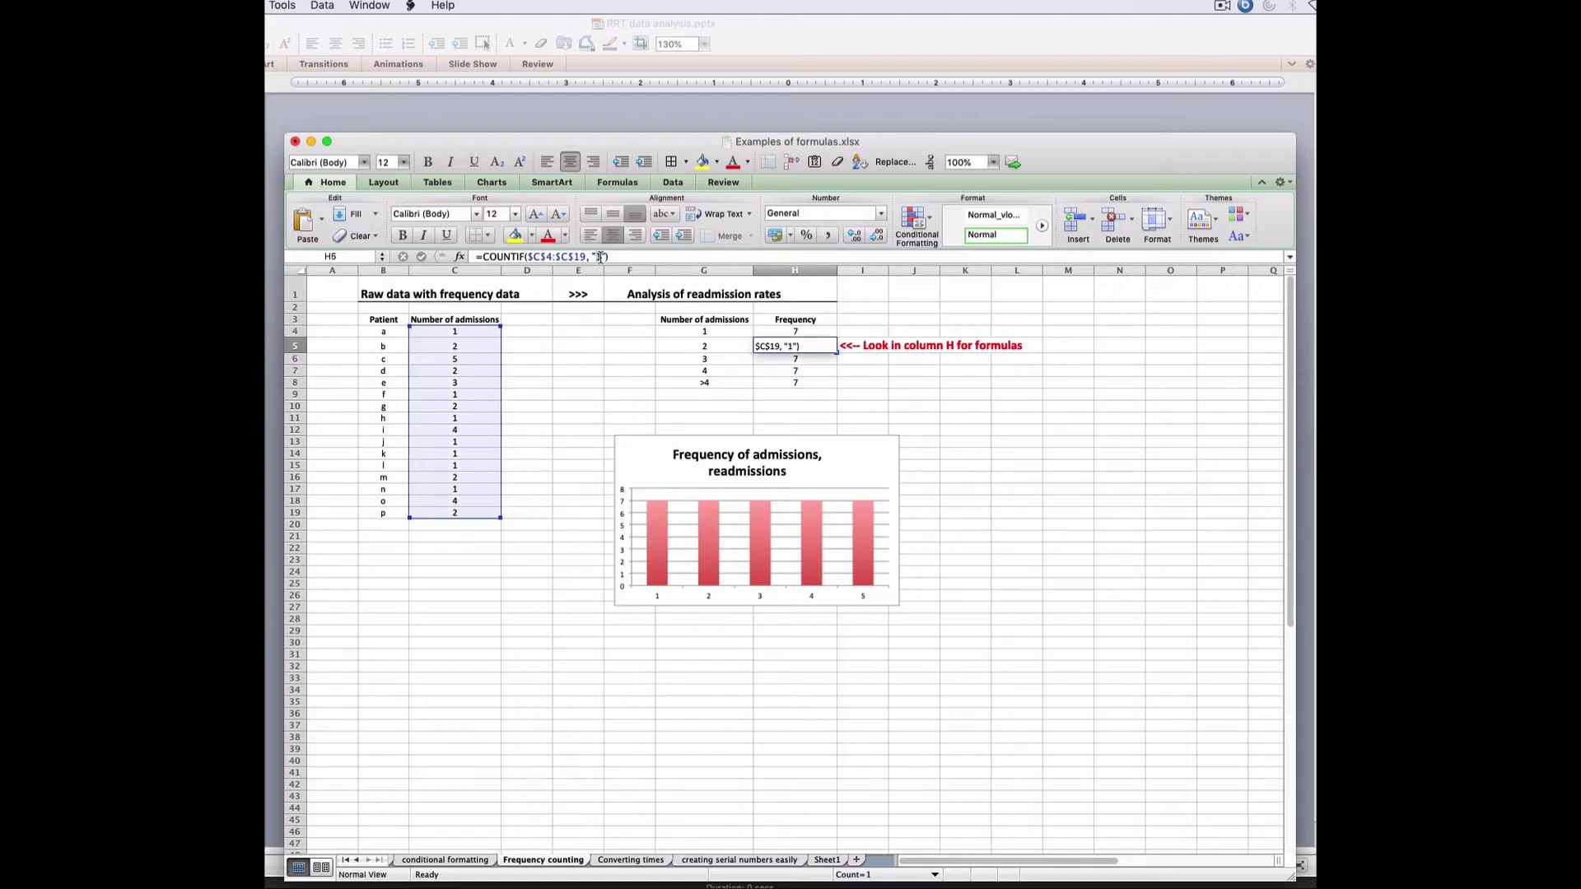
text(2)
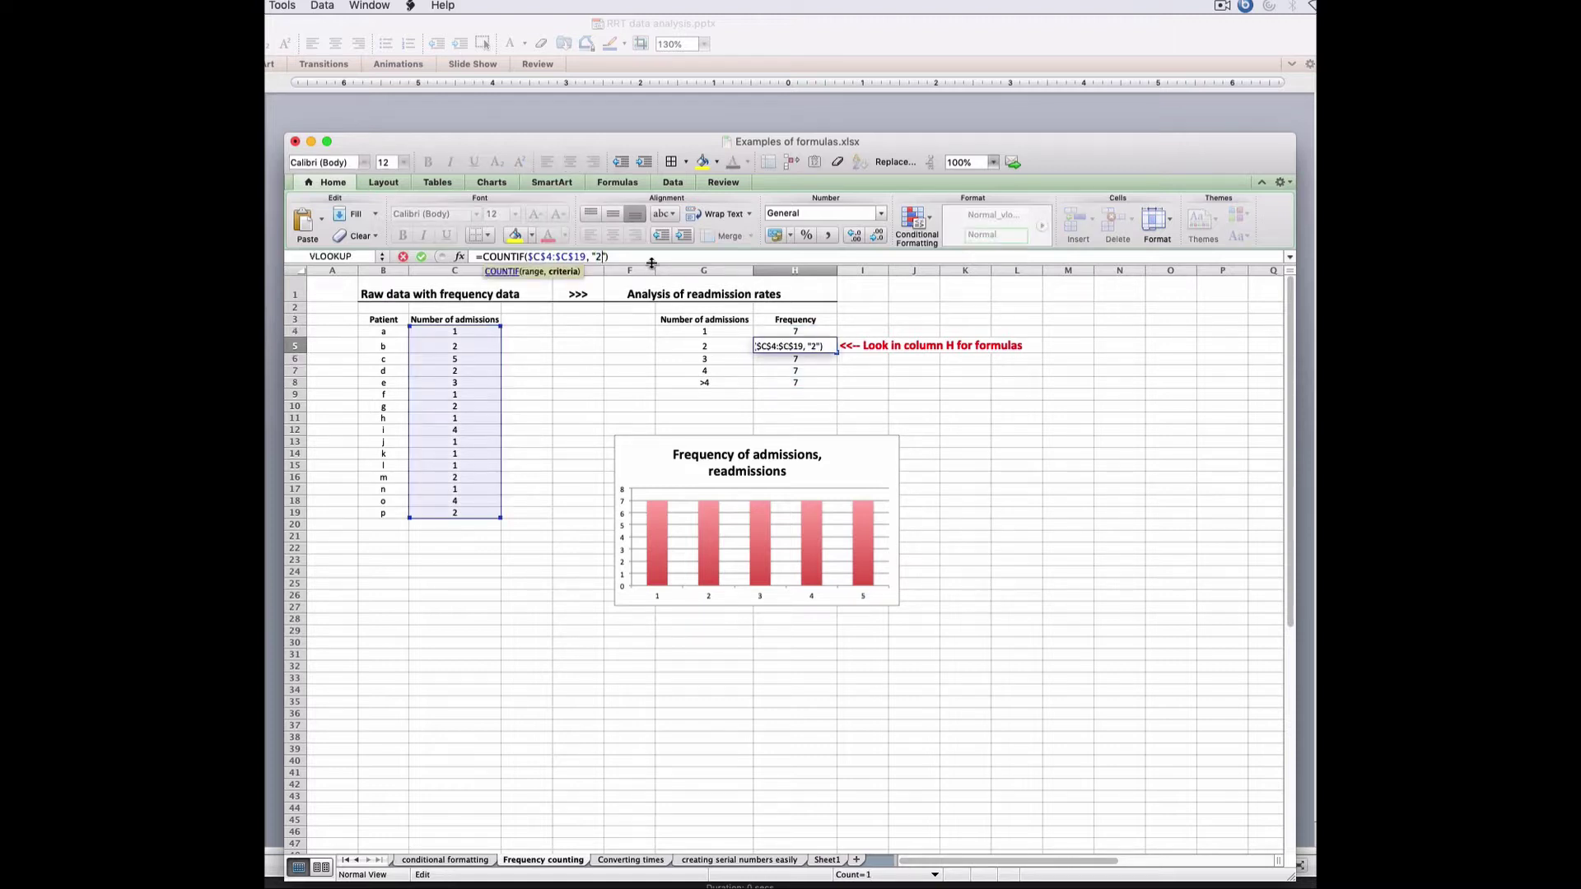
key(Return)
- Change the COUNTIF criterion in H6 to "3"
click(596, 256)
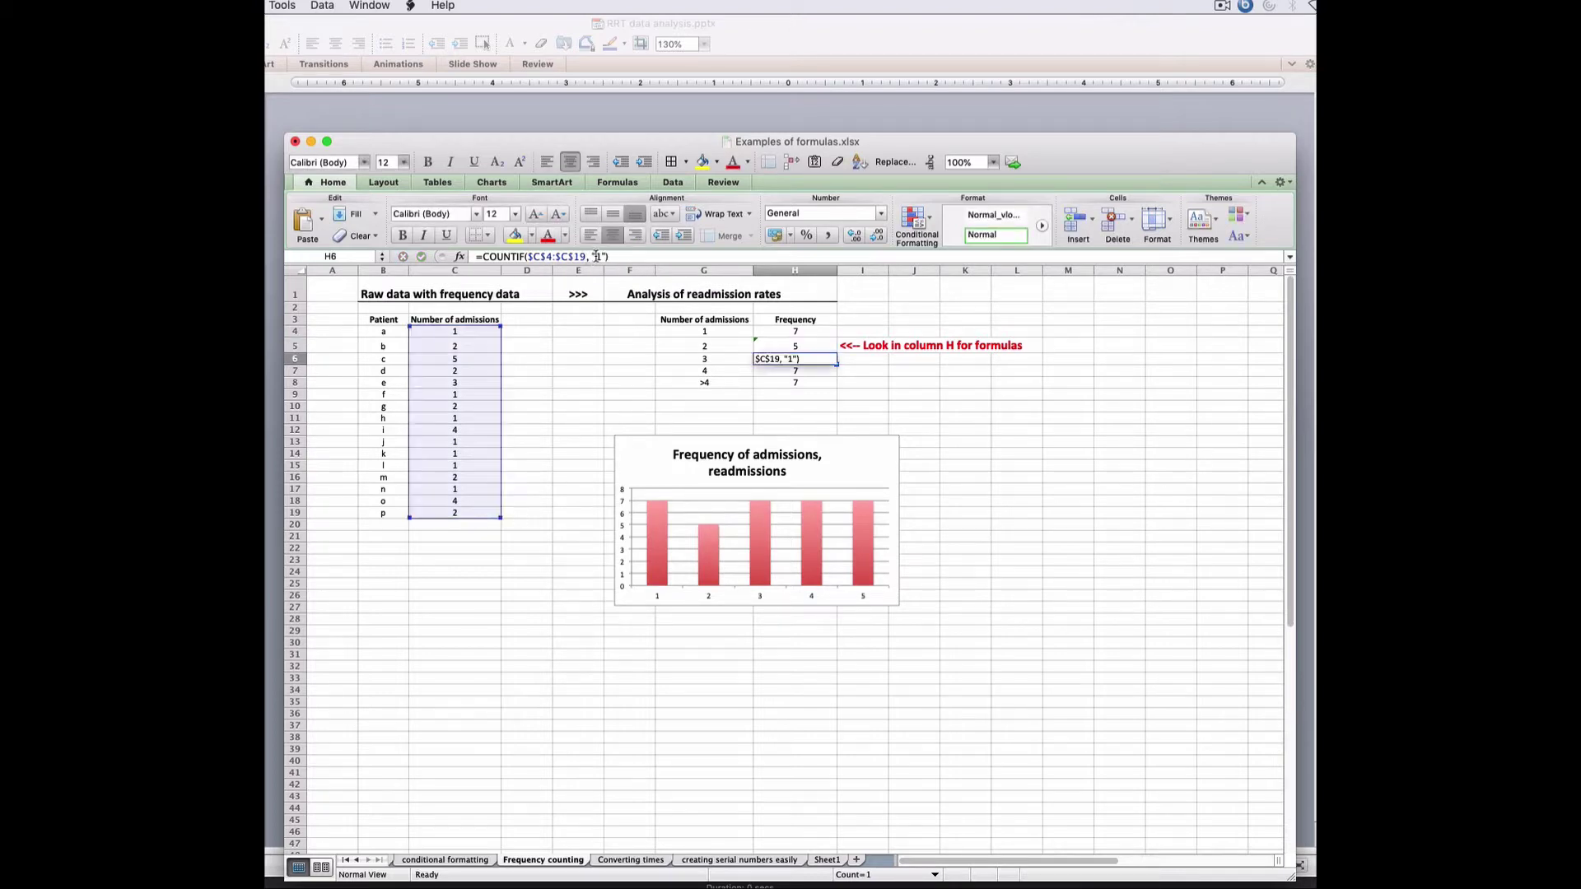
double_click(600, 256)
text(3)
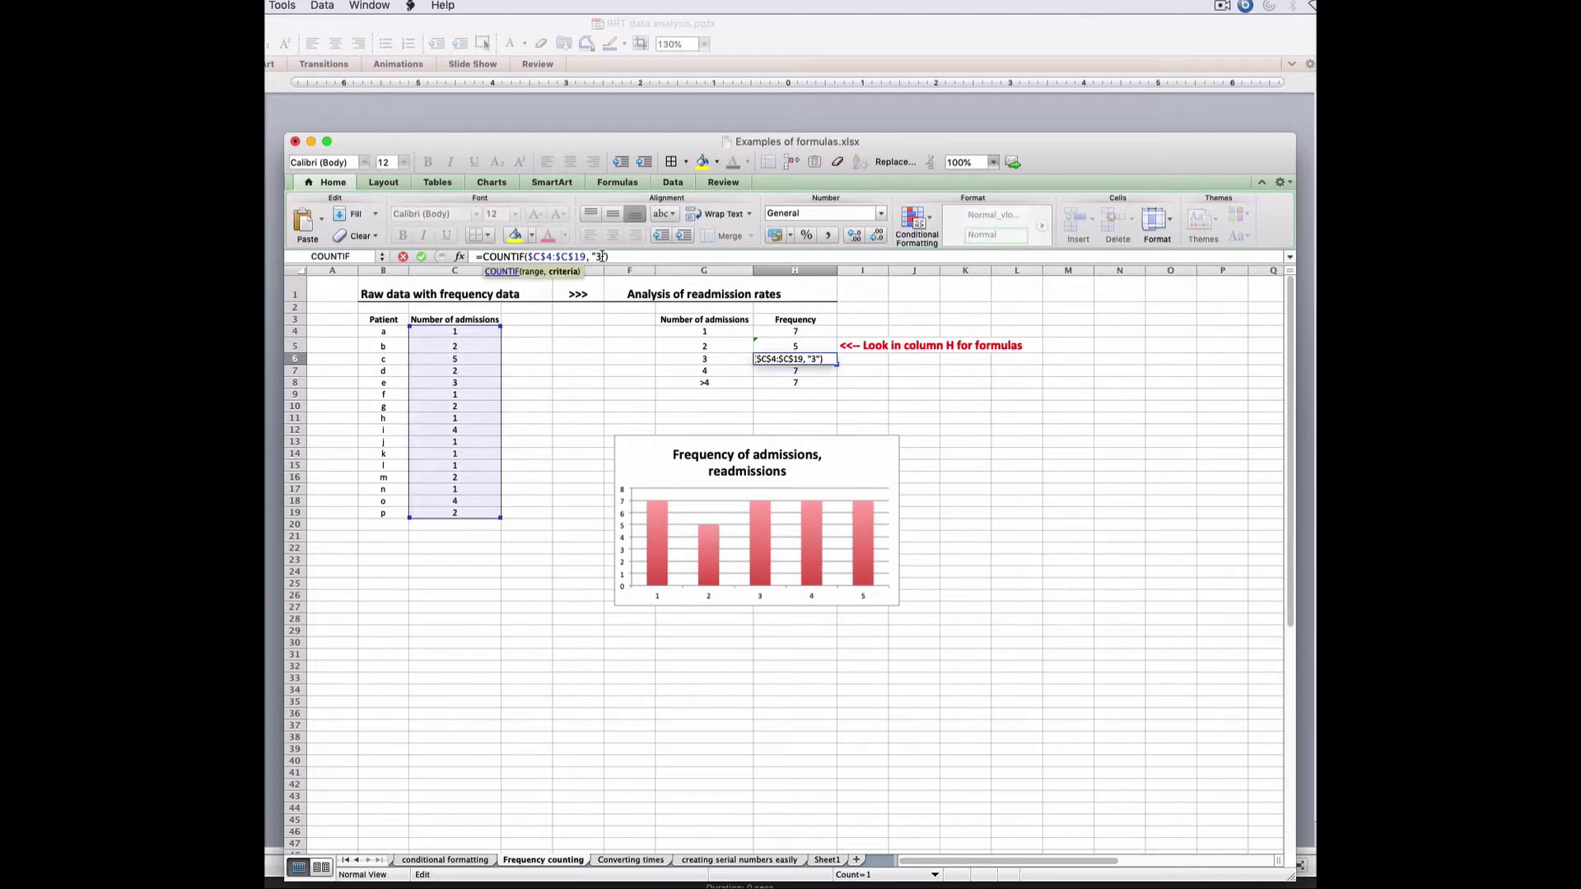
key(Return)
- Change the COUNTIF criterion in H7 to "4", then replace it with ">4"
click(600, 256)
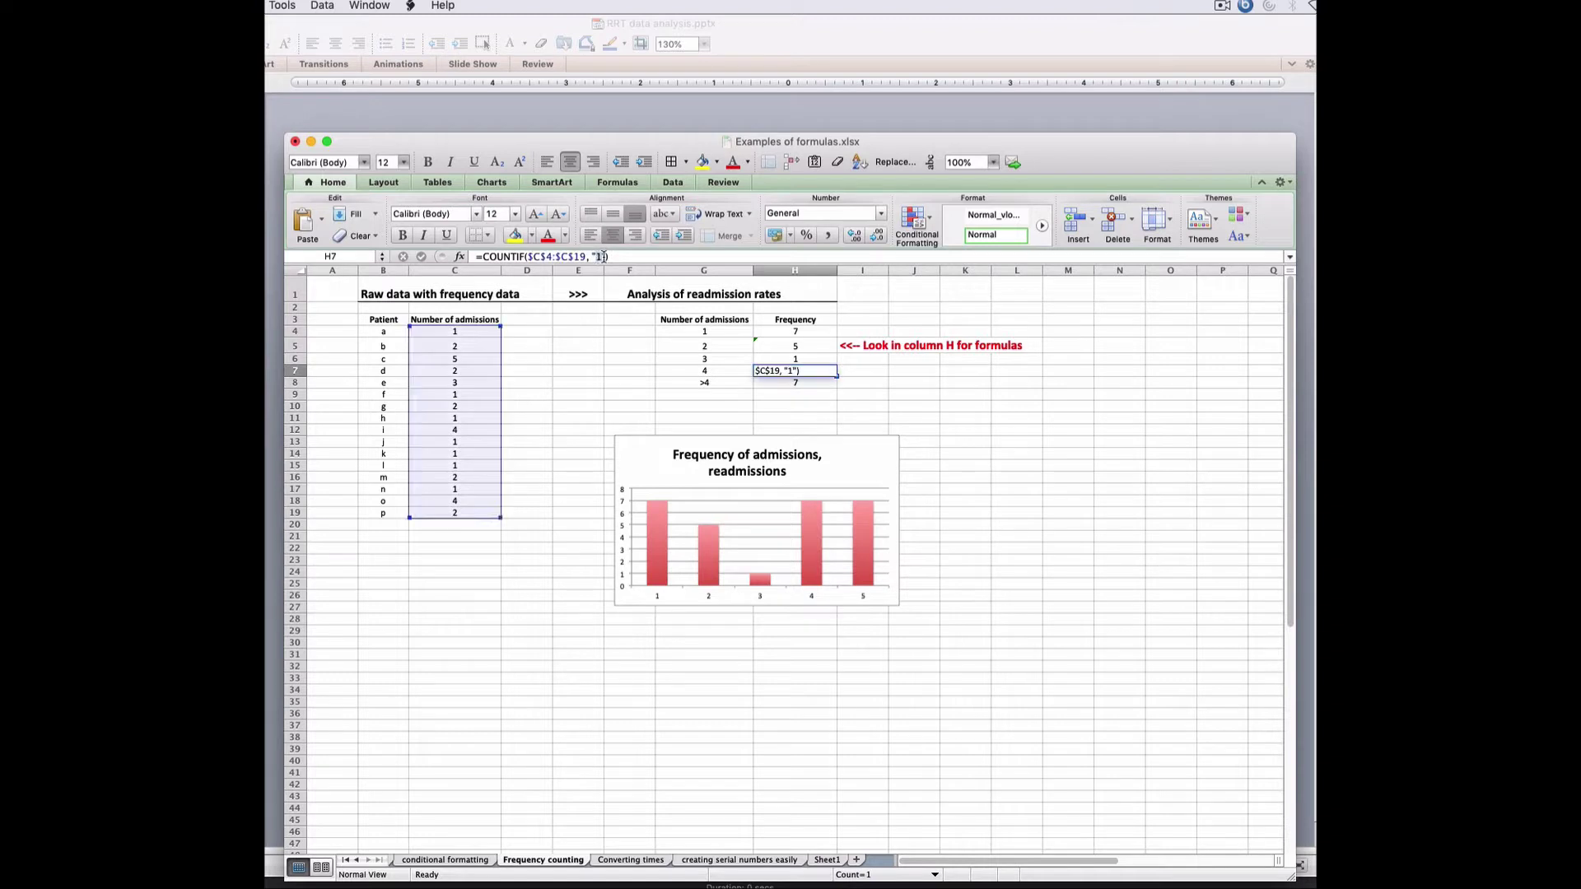
double_click(601, 256)
text(4)
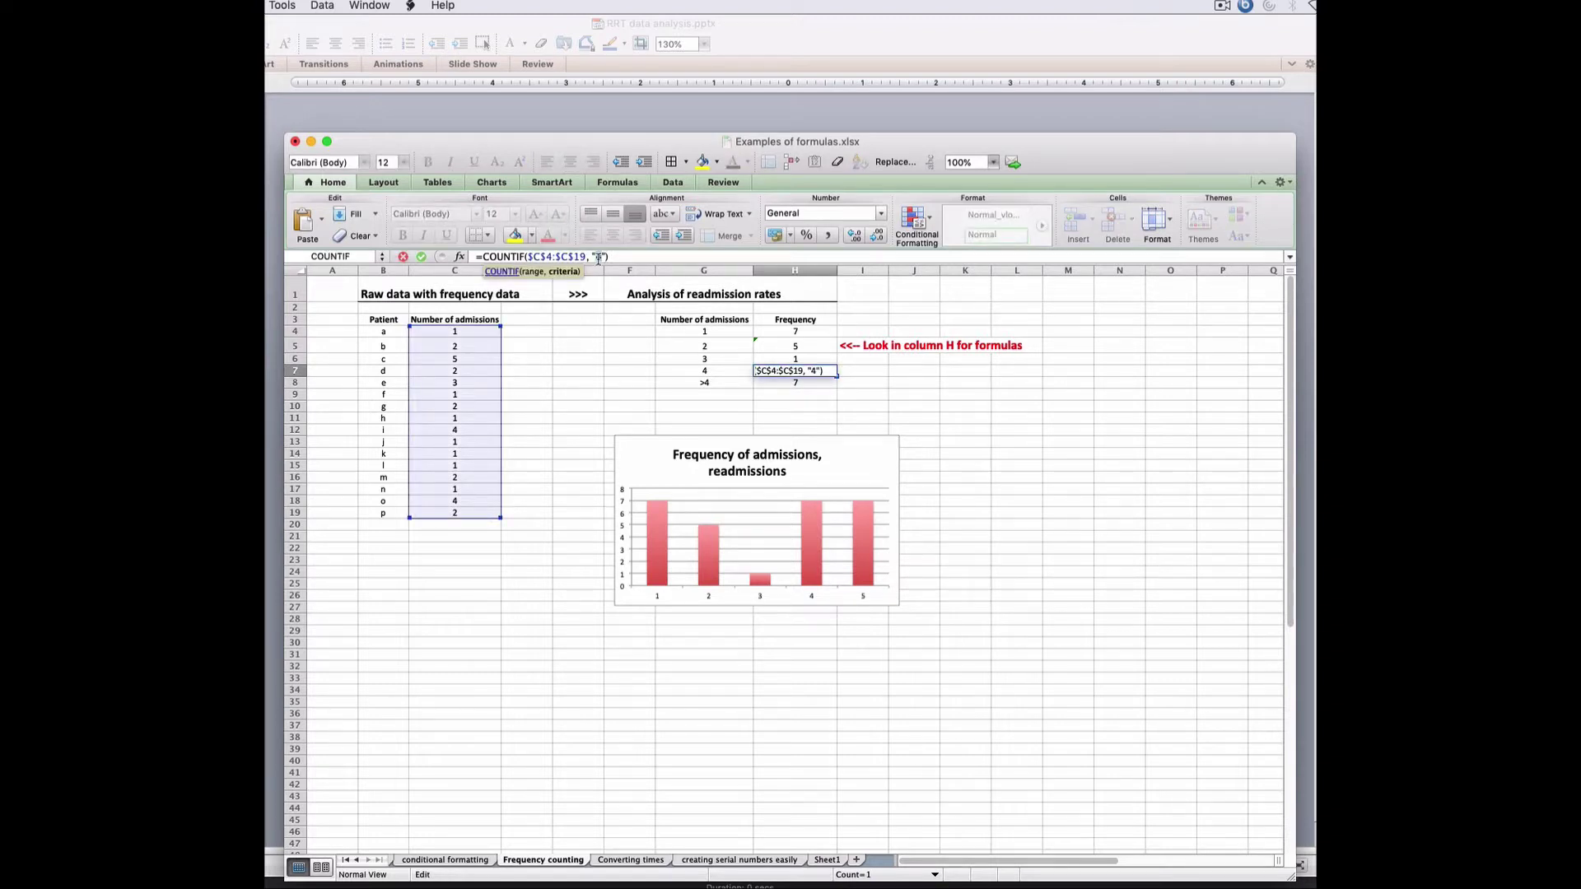
double_click(599, 256)
text(>4)
key(Return)
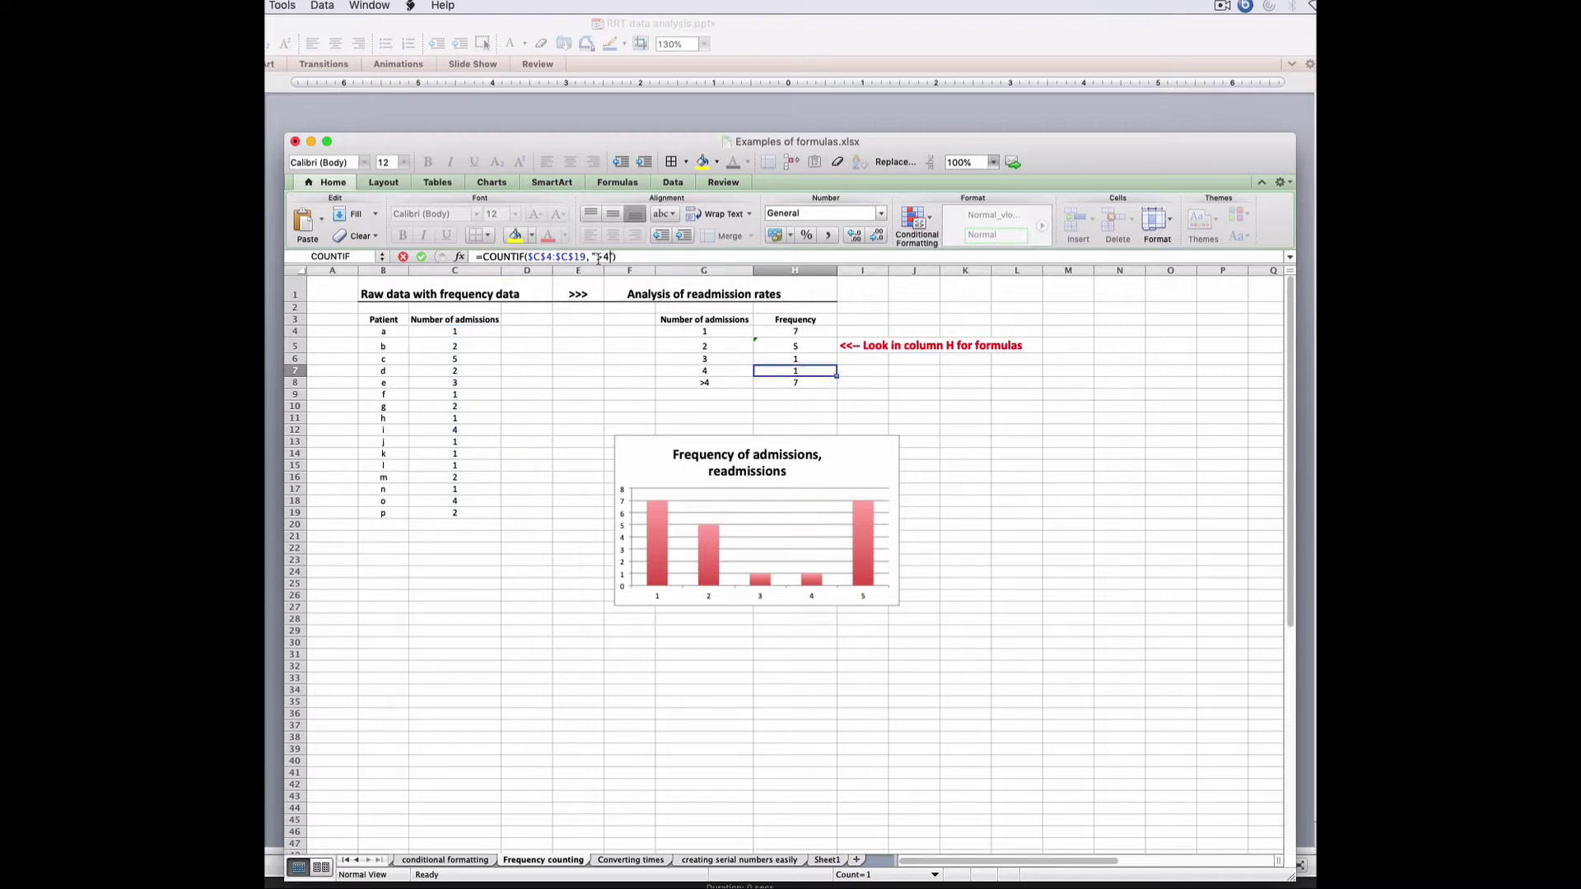
- Check the COUNTIF formulas in the Frequency cells H4 and H5
click(793, 329)
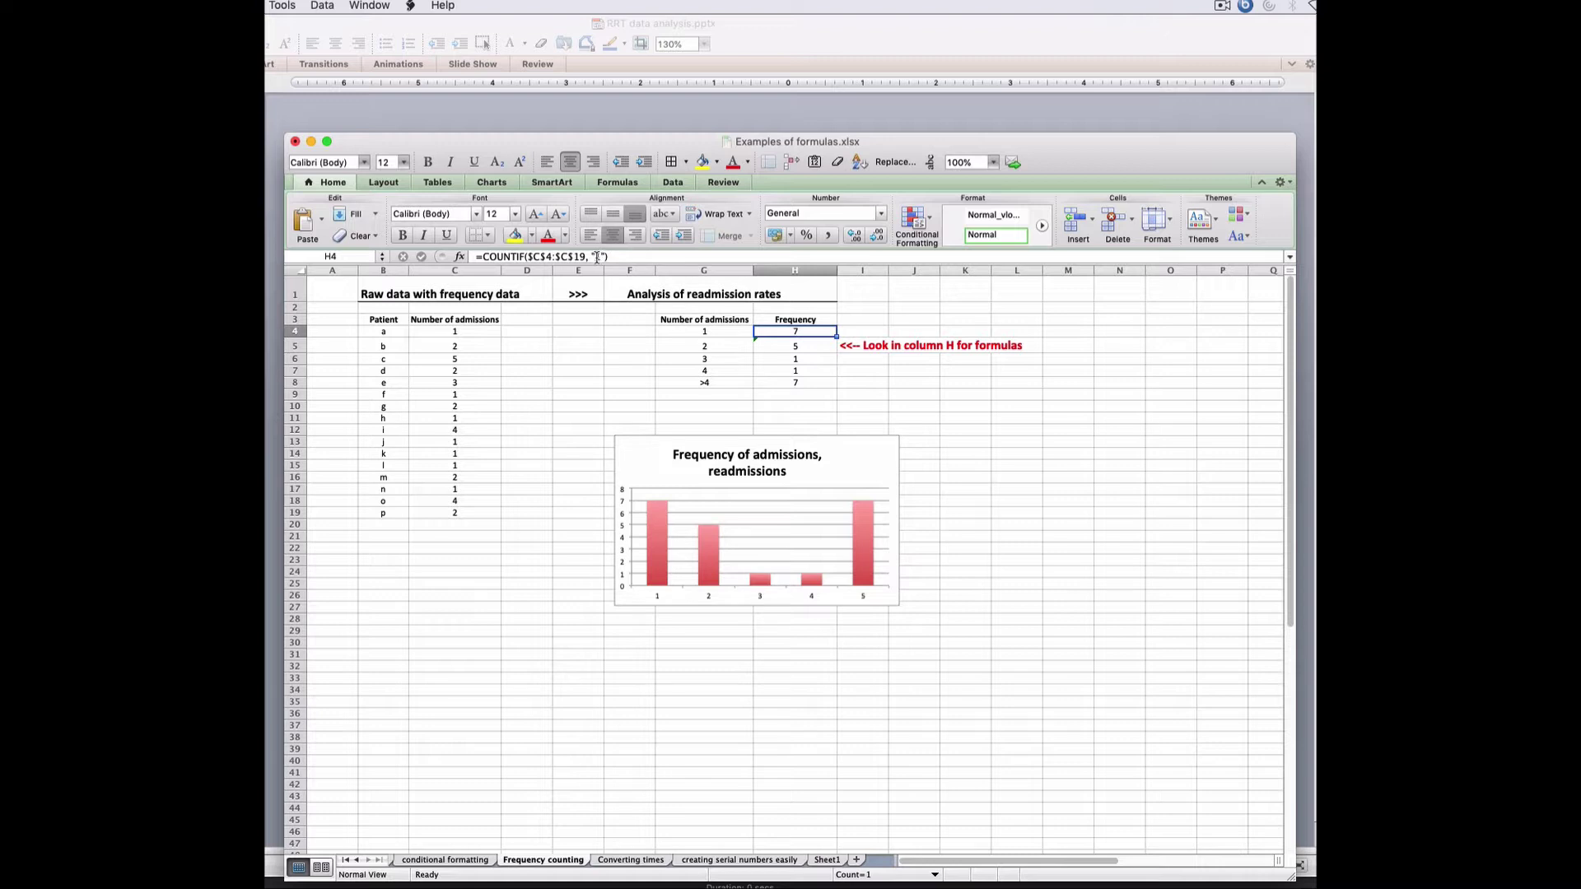
key(Down)
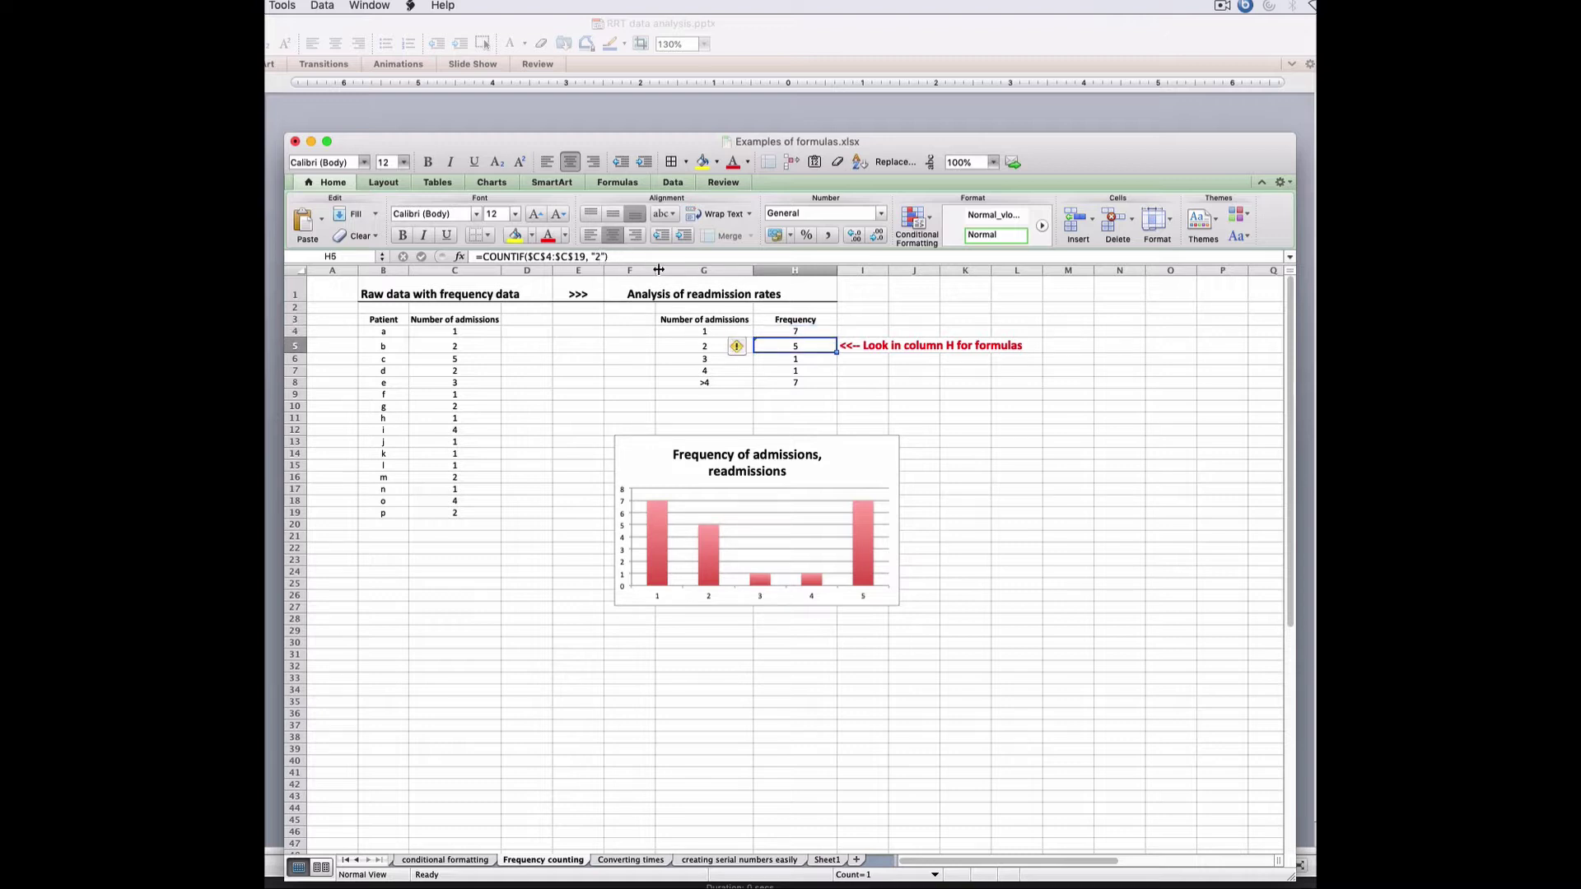
click(841, 382)
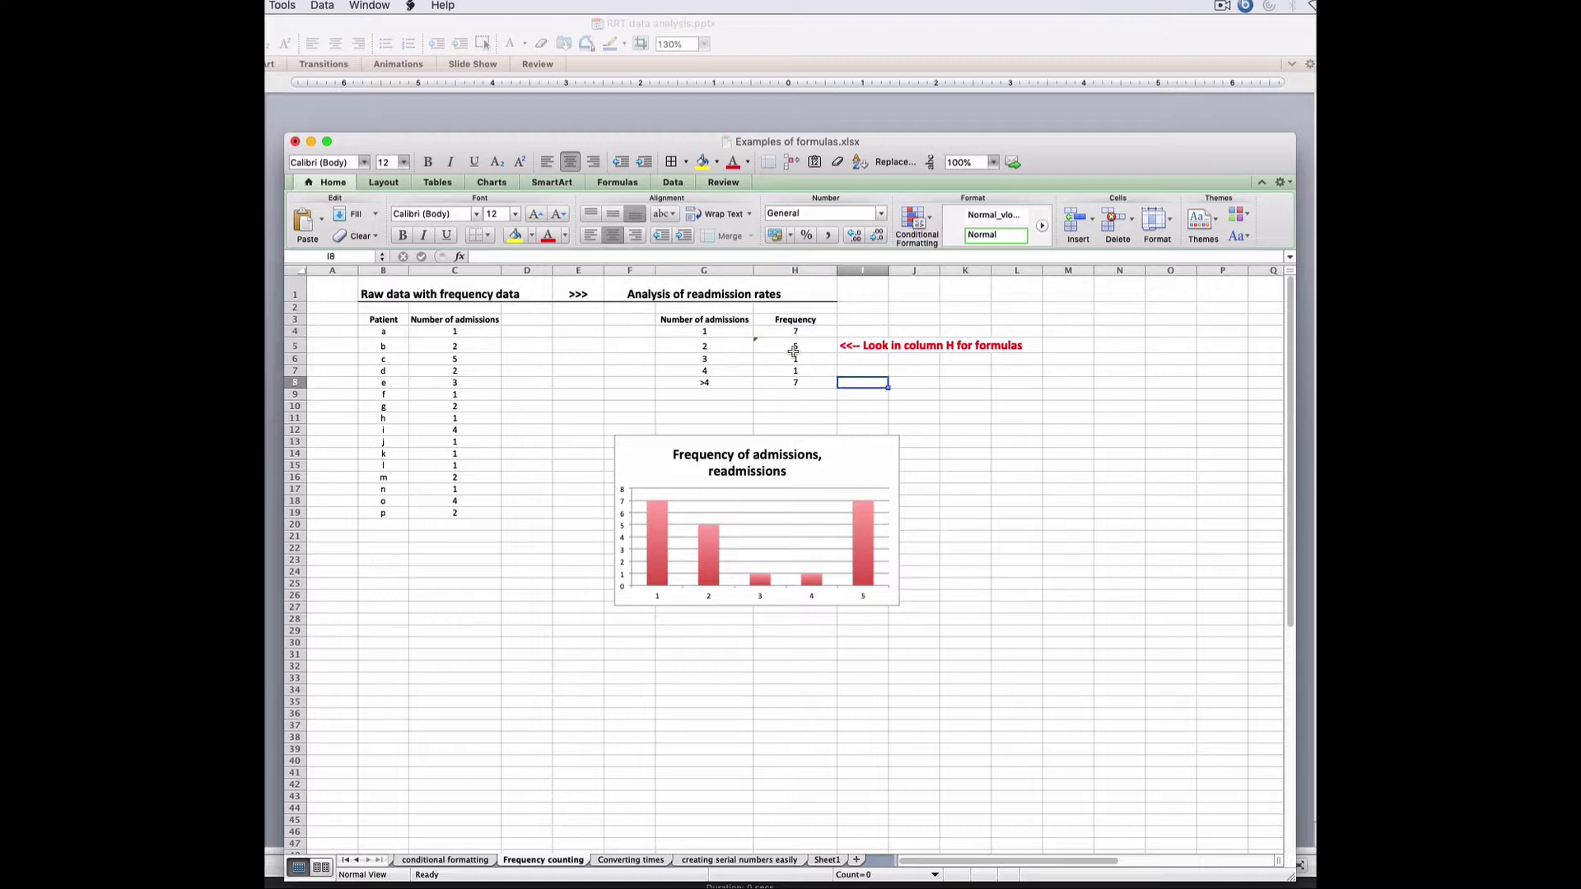
click(792, 350)
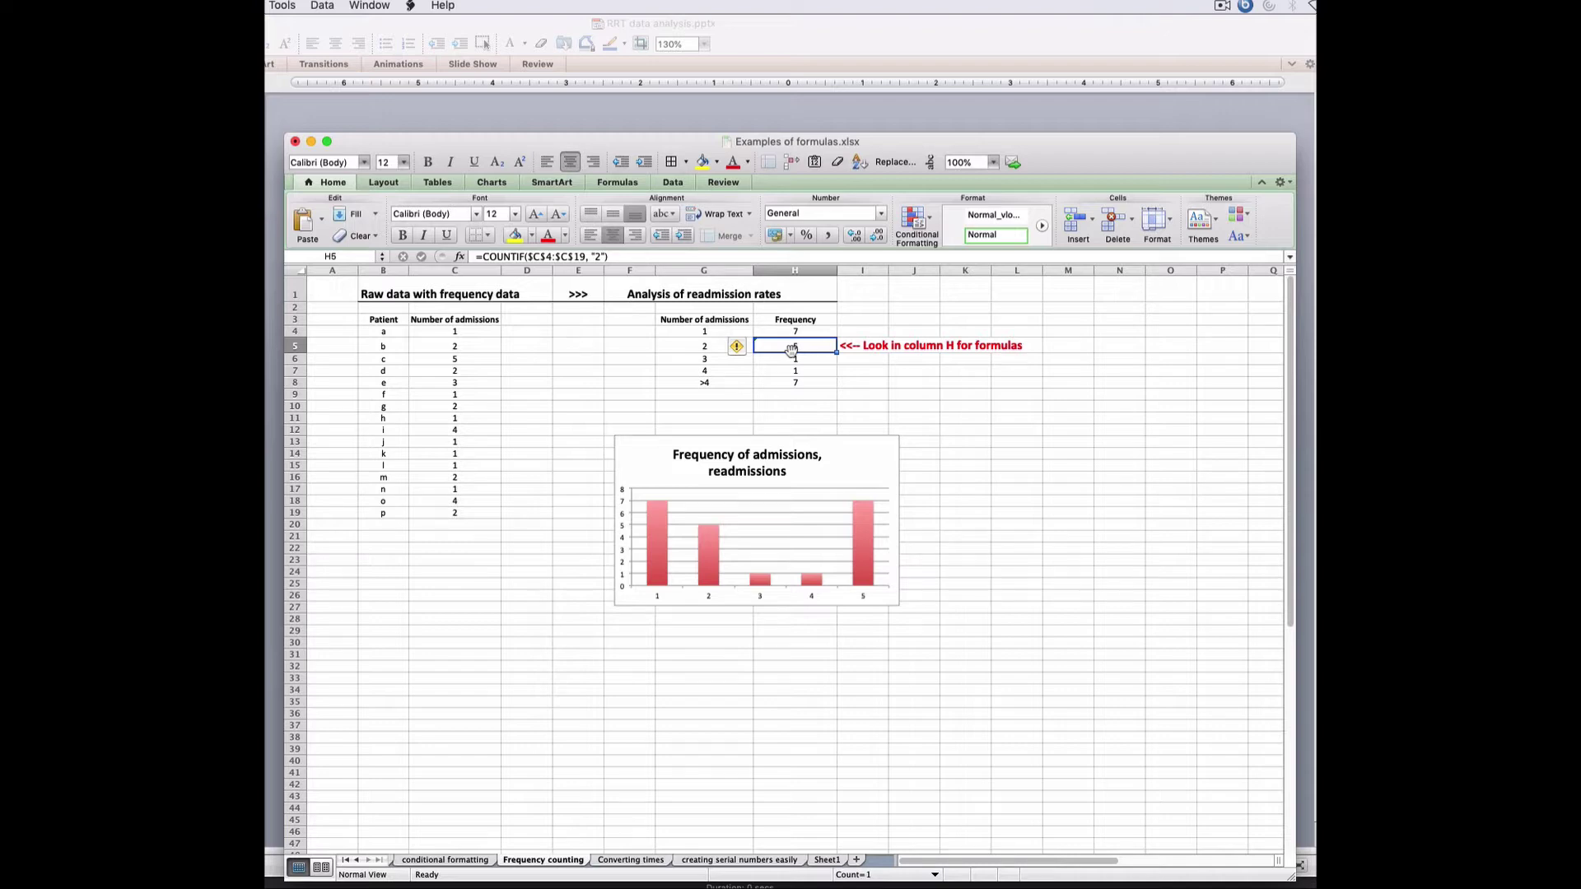
click(874, 383)
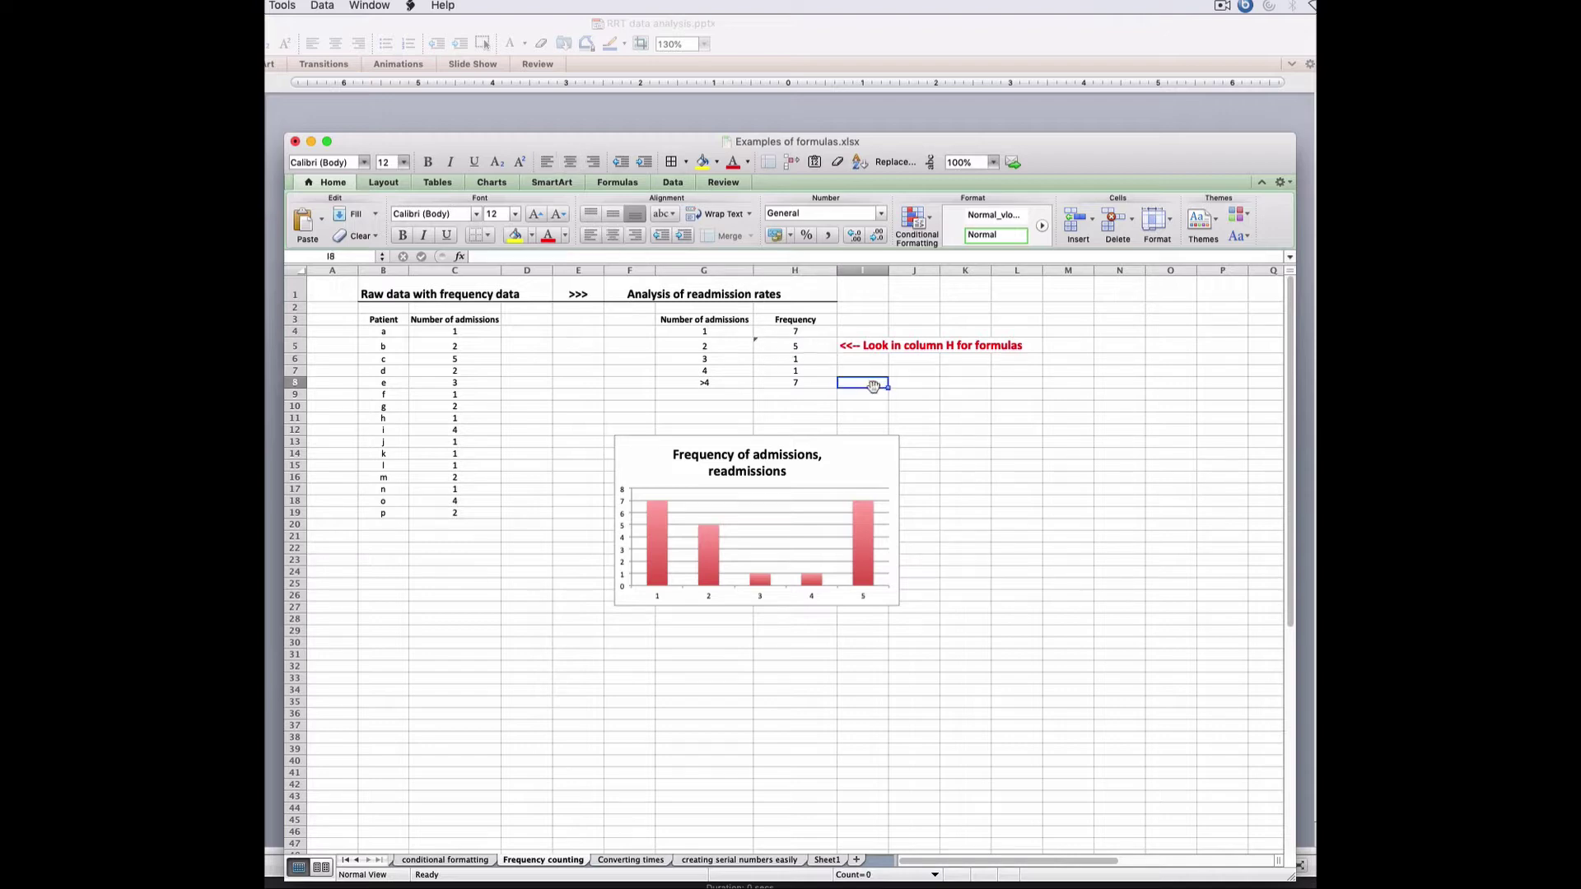
- Set the number of admissions for patients g through k (C10:C14) to 5
click(857, 539)
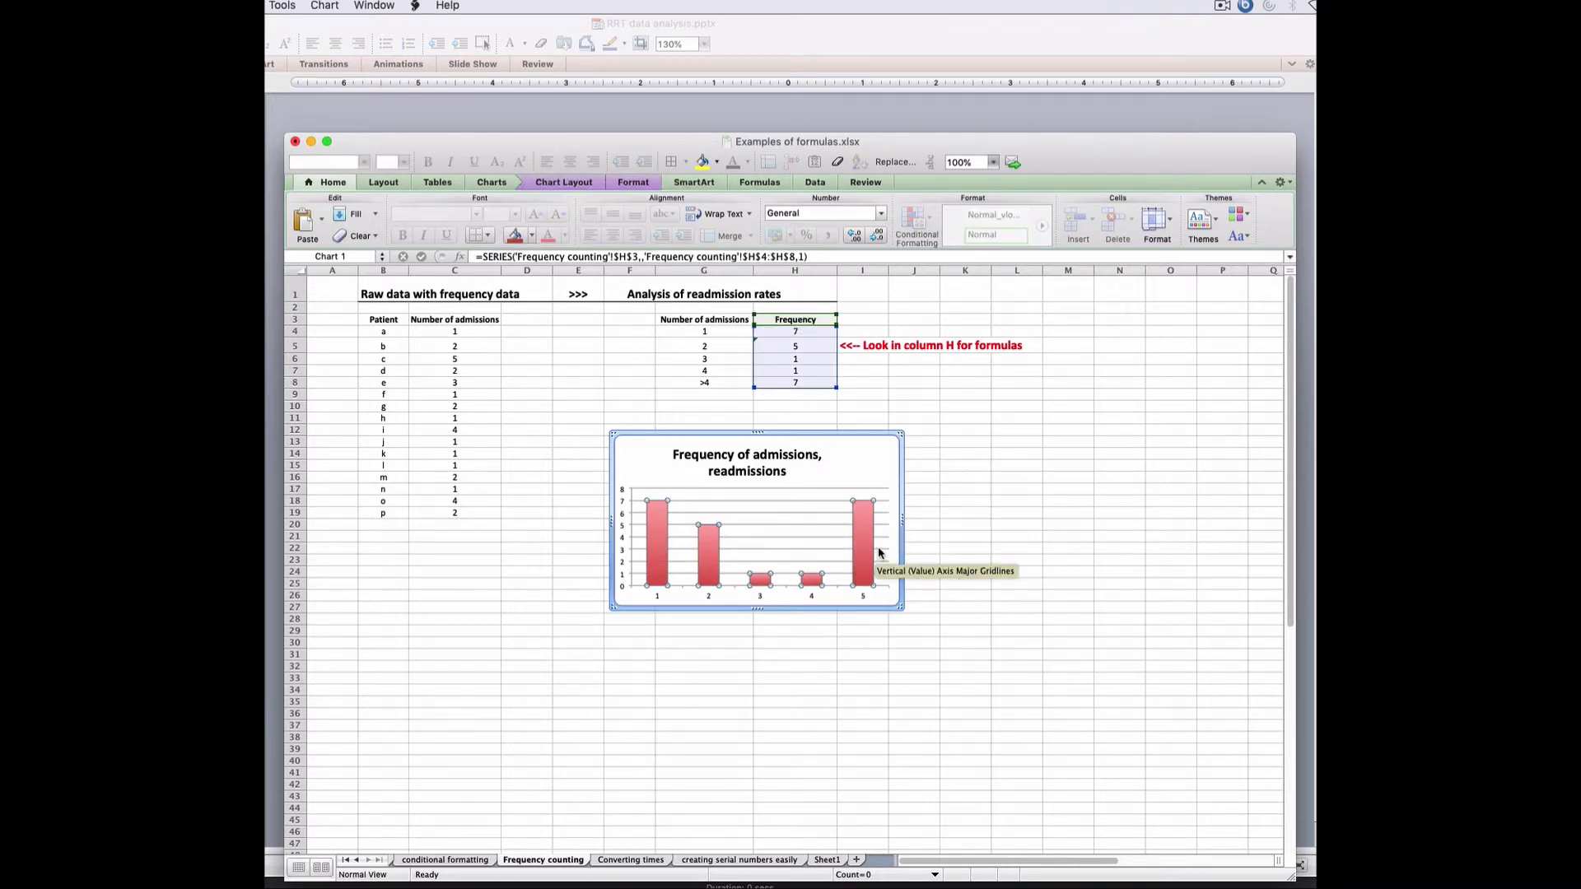
click(458, 404)
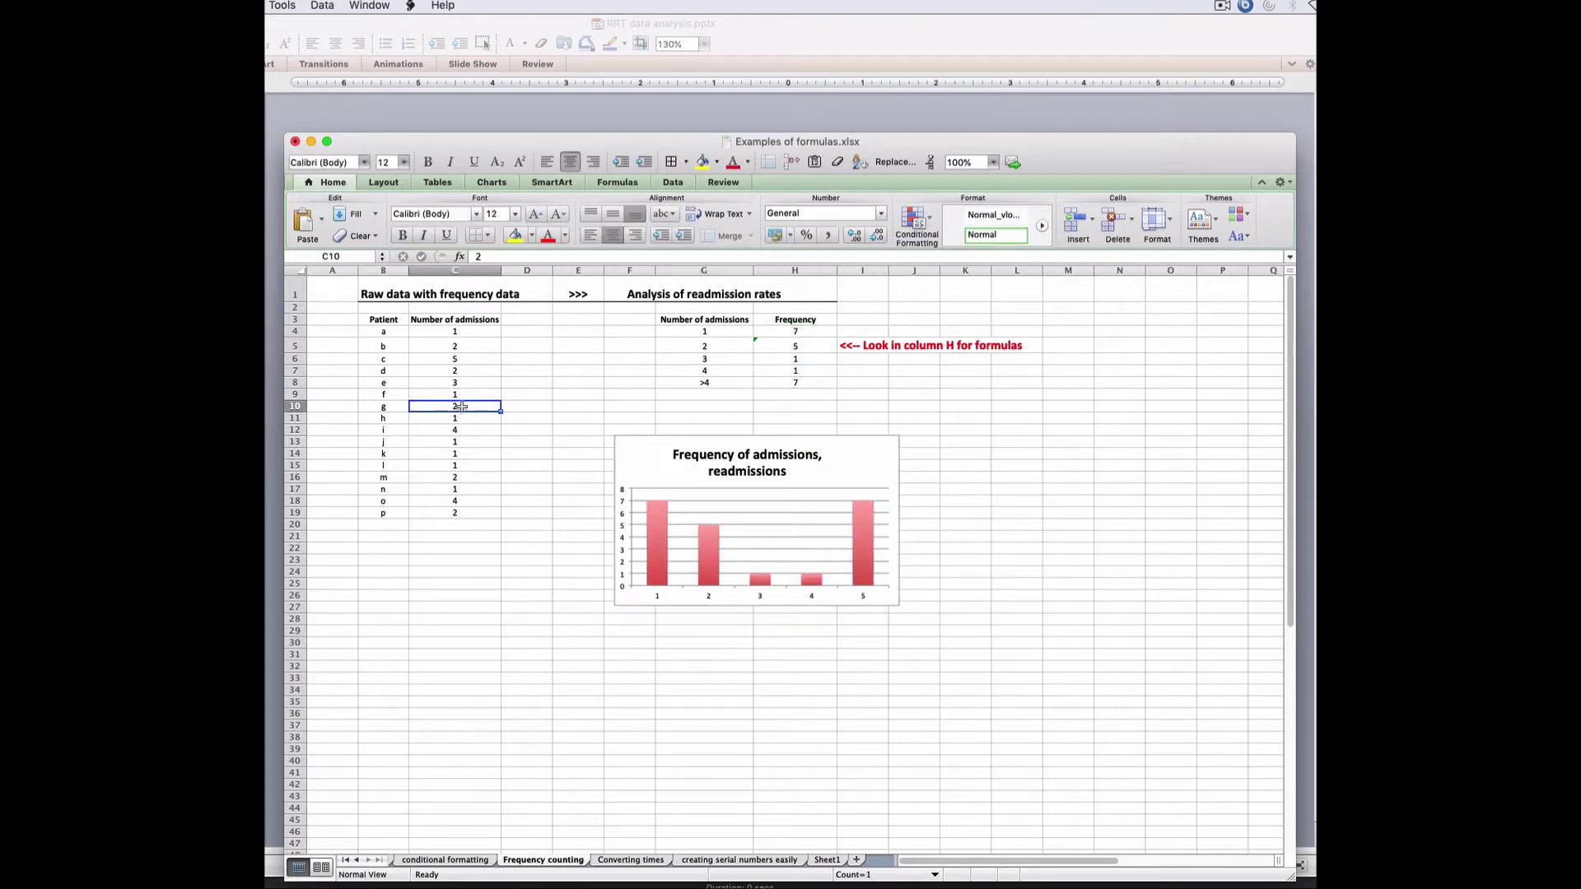
text(5 5 5 5 5)
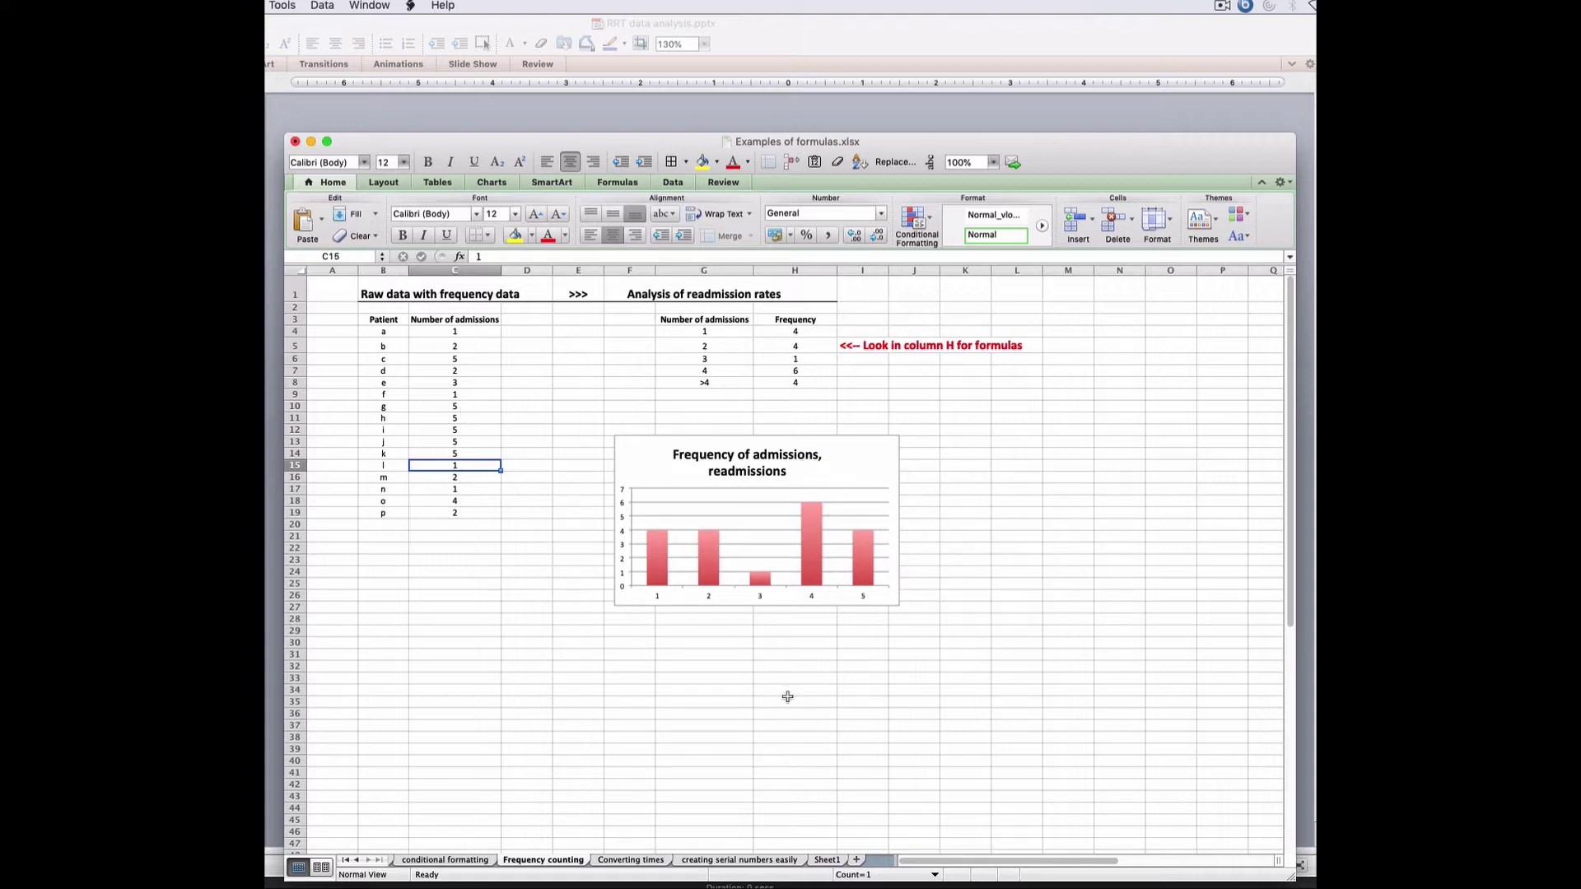
- Fill the admissions value in C15 down through C19 for patients m through p
key(shift+Down)
key(shift+Down)
key(shift+Down)
key(shift+Down)
key(super+d)
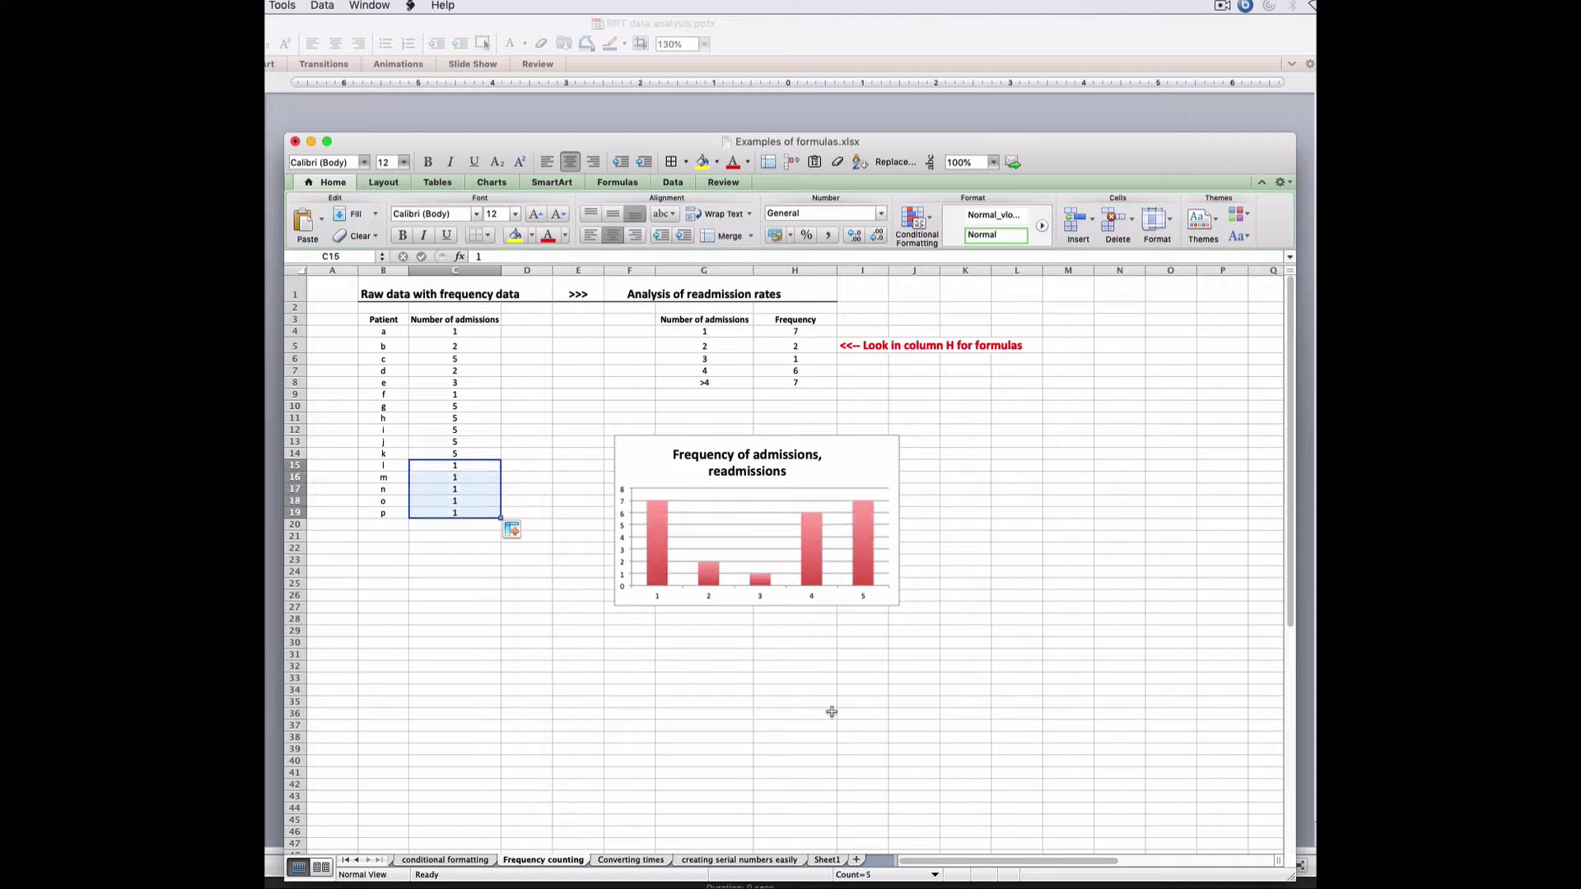
click(1116, 570)
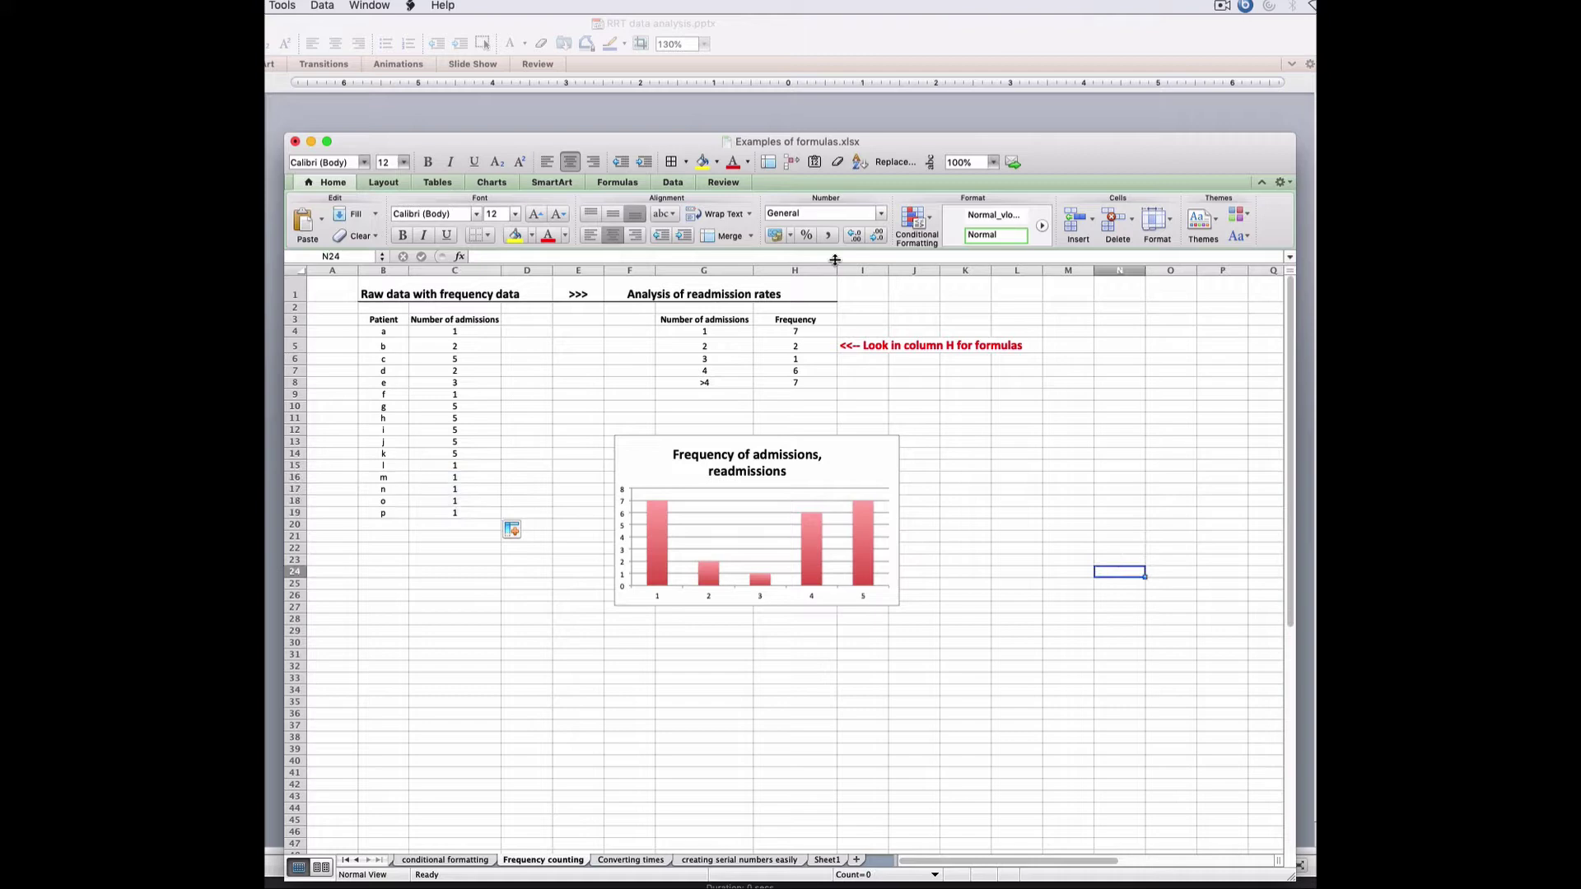
- Minimize the Examples of formulas workbook and advance the PowerPoint presentation to the Filtering slide
double_click(591, 145)
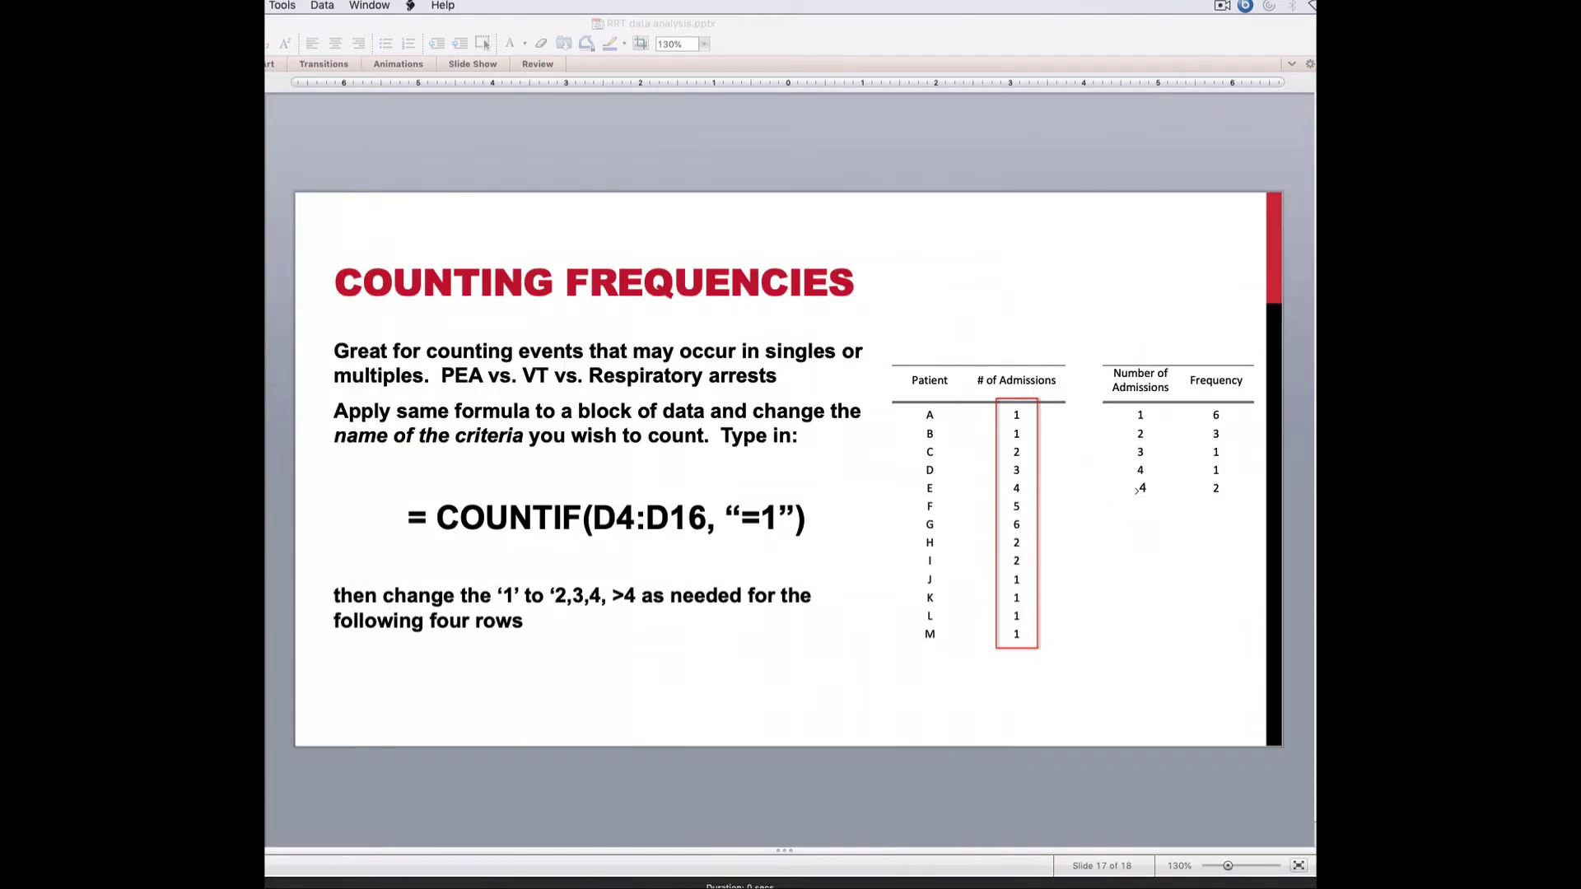
key(Down)
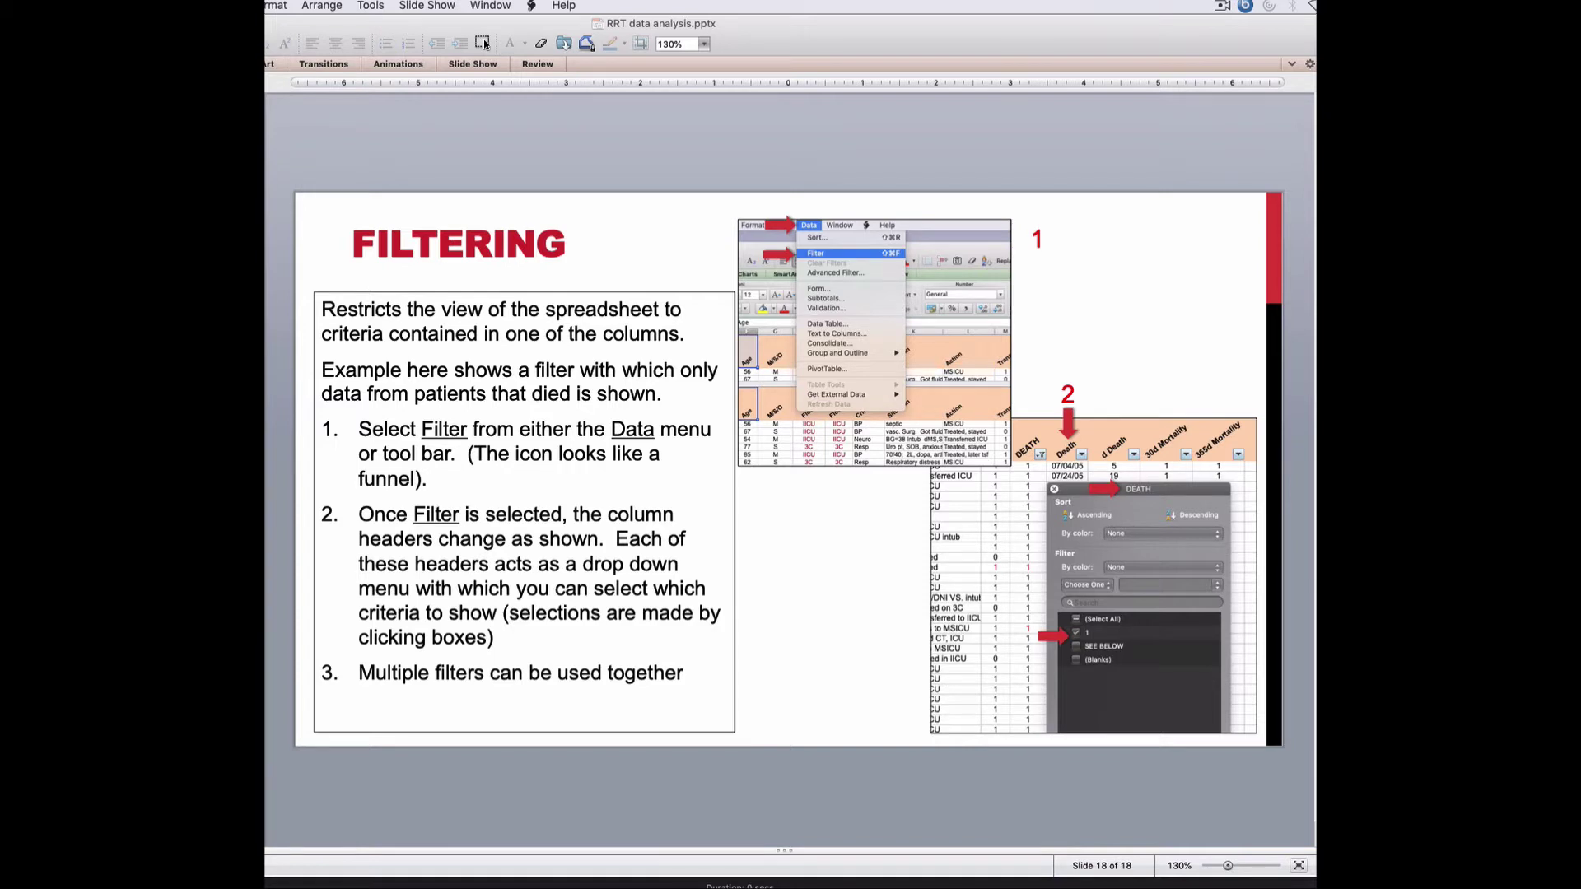
- Switch to the VL Demo sheet workbook in Excel, move its window over the slide and shorten it
key(super+Tab)
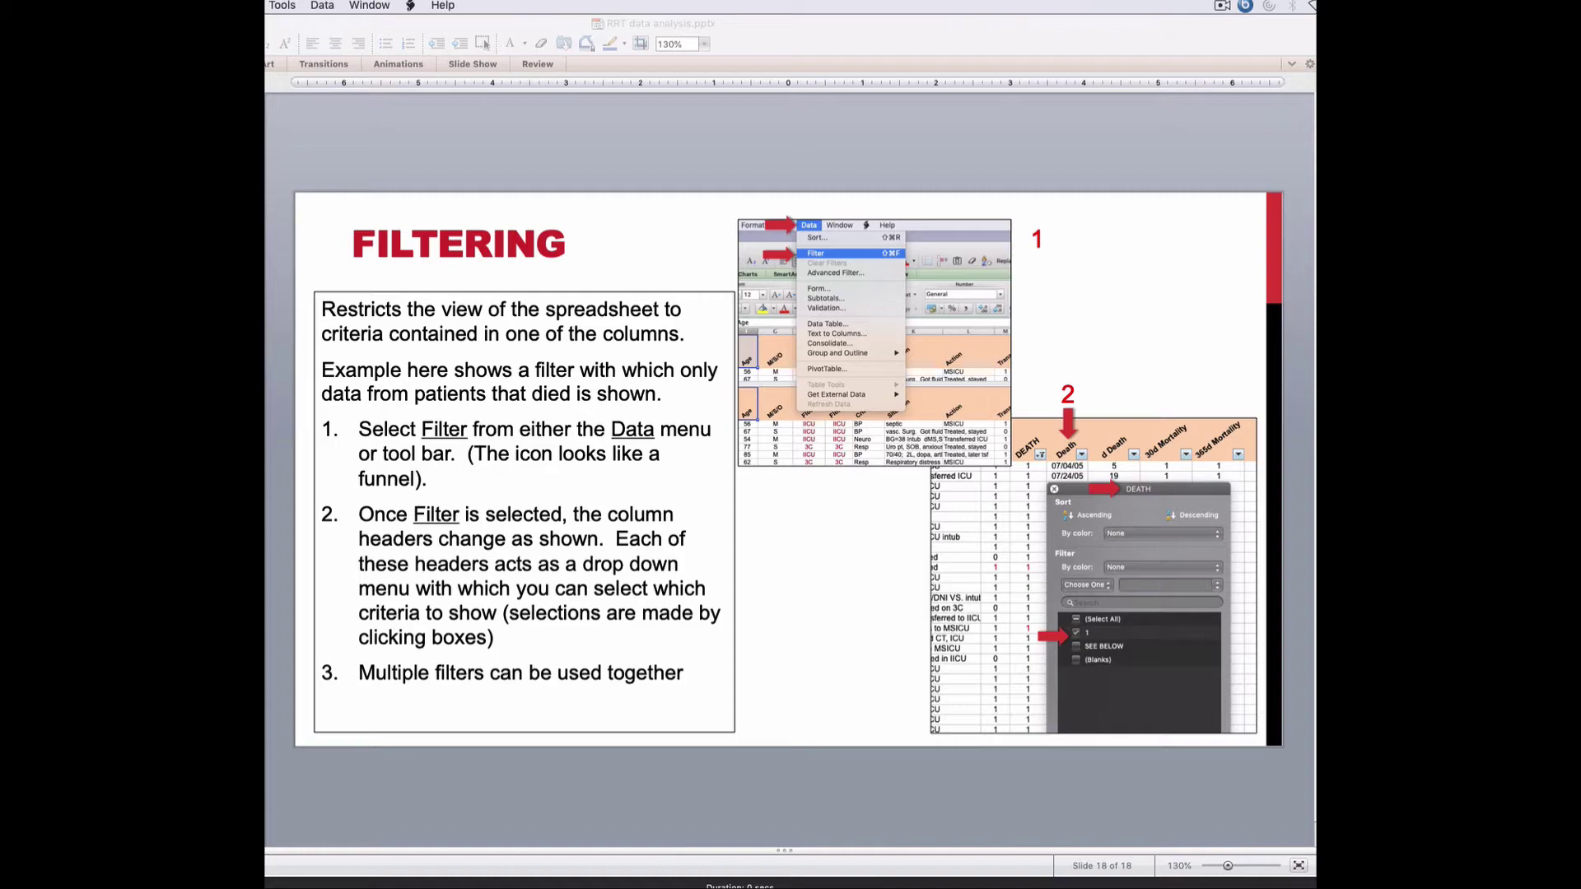
drag(1316, 123, 1058, 195)
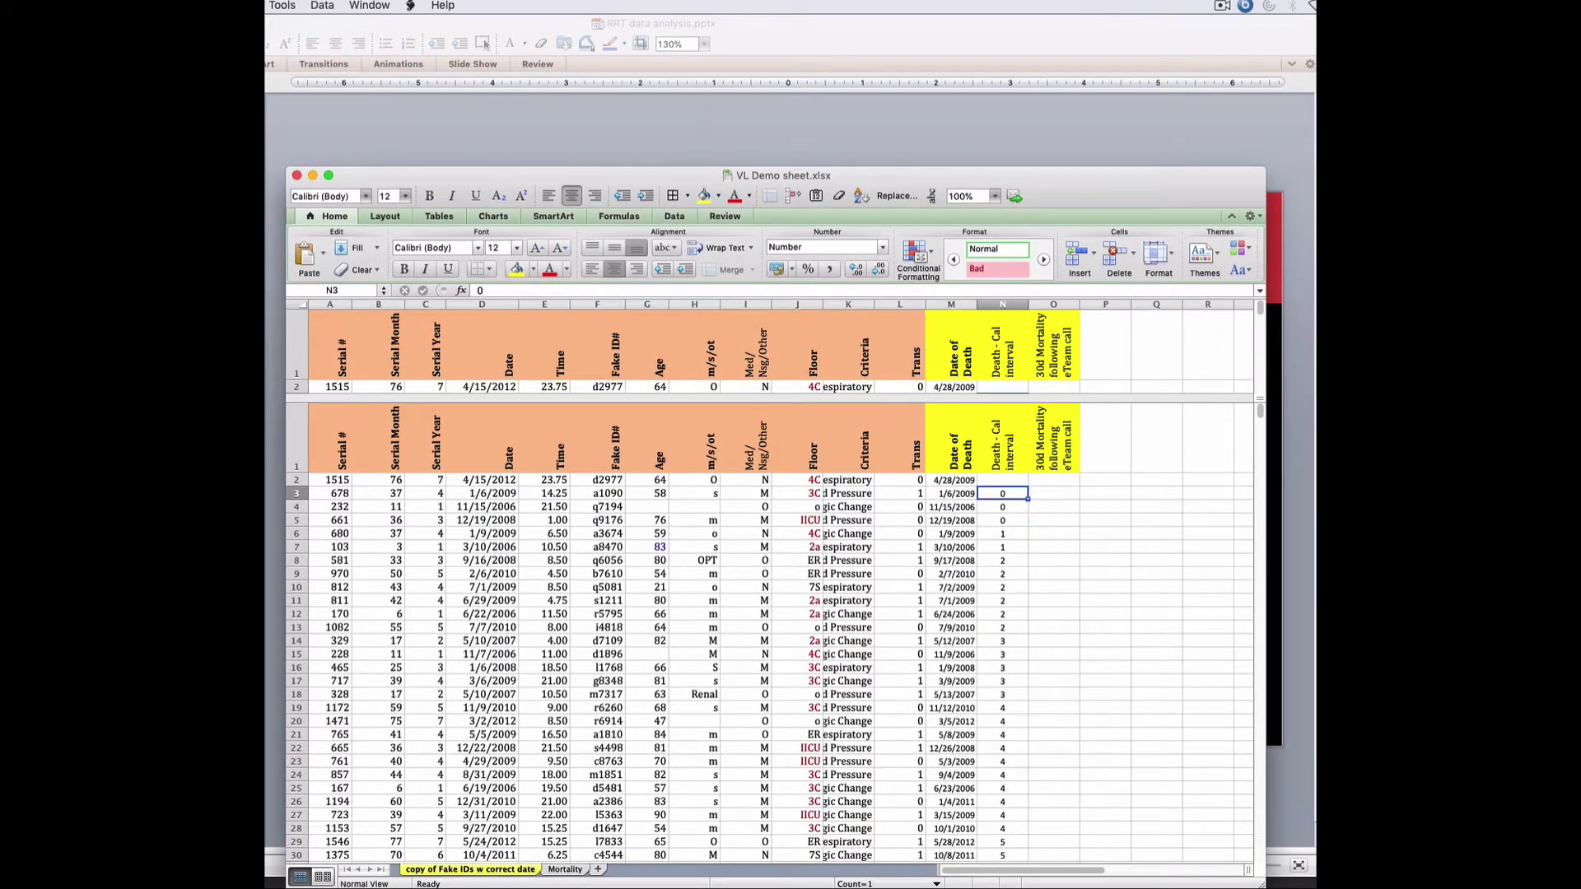
drag(1265, 881, 1273, 793)
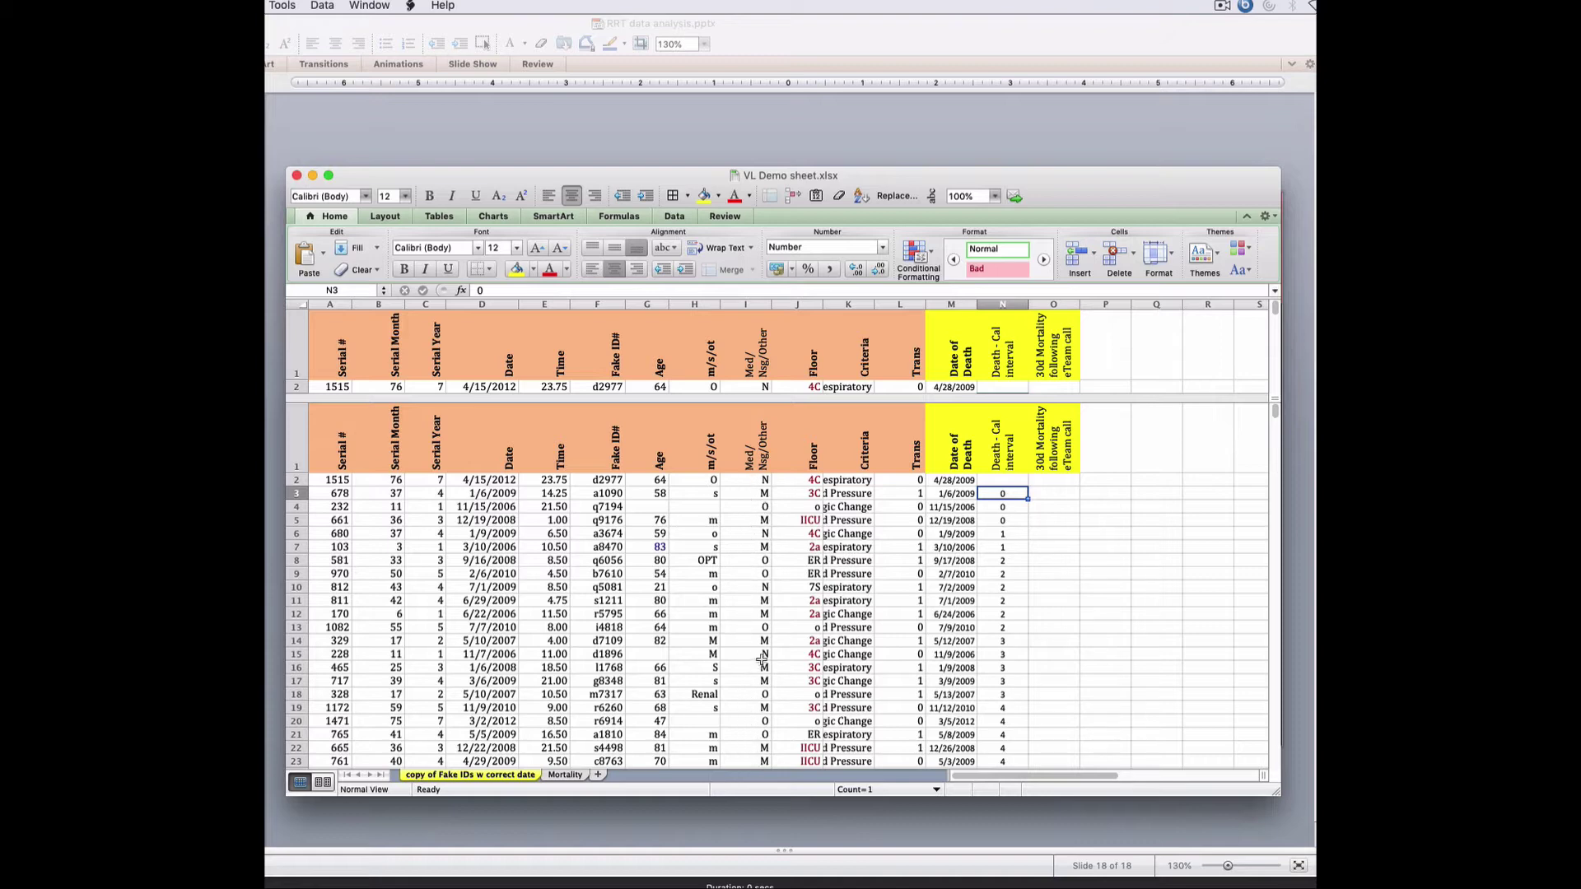
- Turn on filtering for the whole header row of the call data, after reviewing the Floor and Trans columns
click(802, 533)
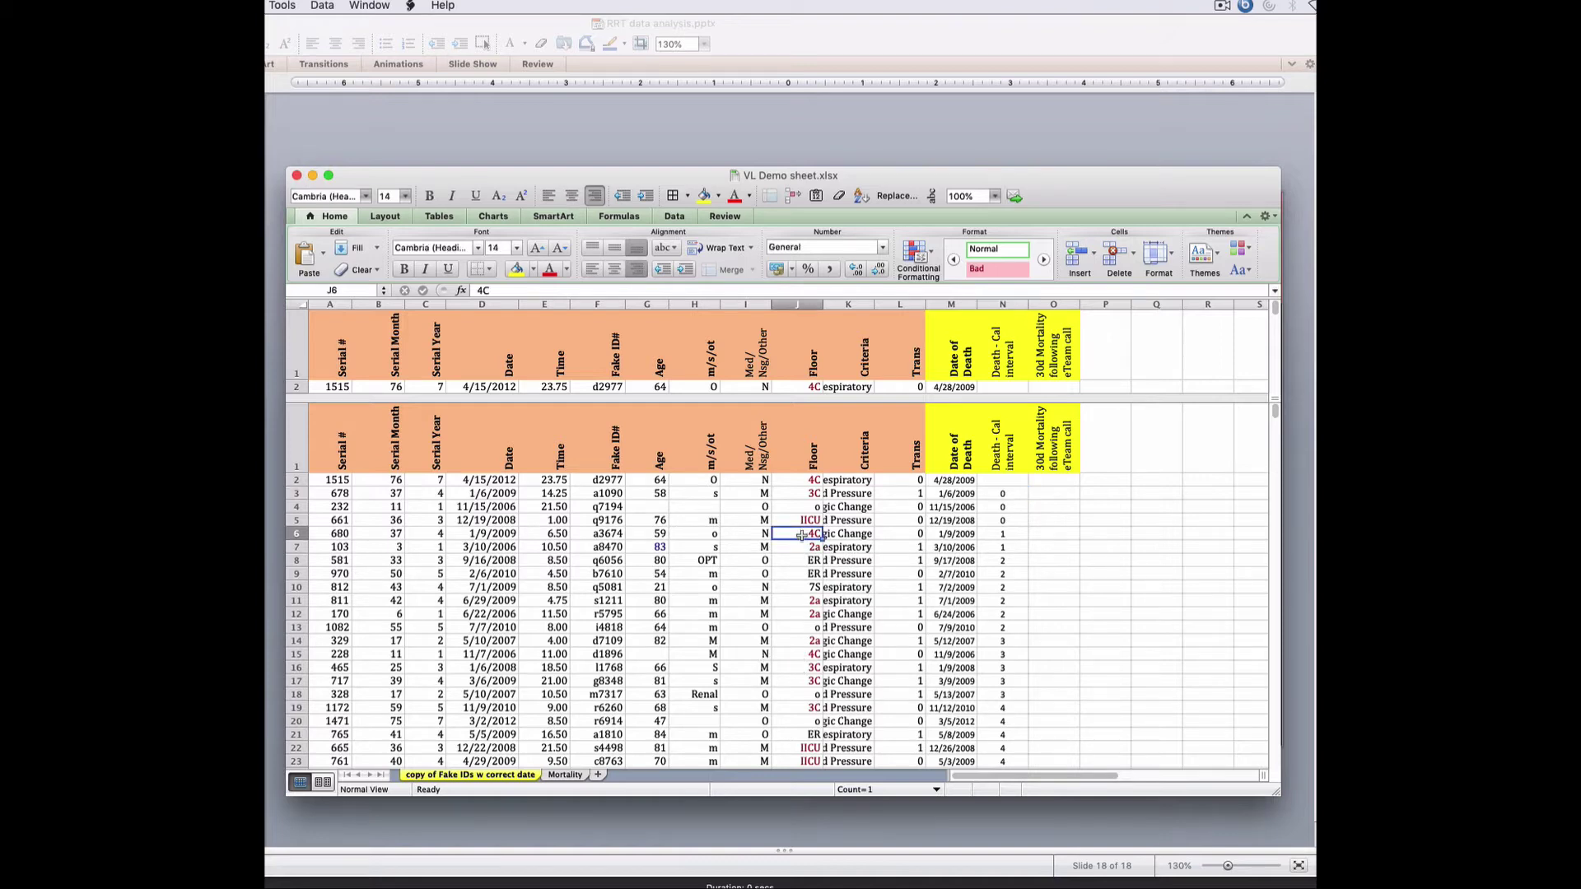
scroll(801, 536, down, 10)
scroll(800, 536, up, 10)
click(902, 450)
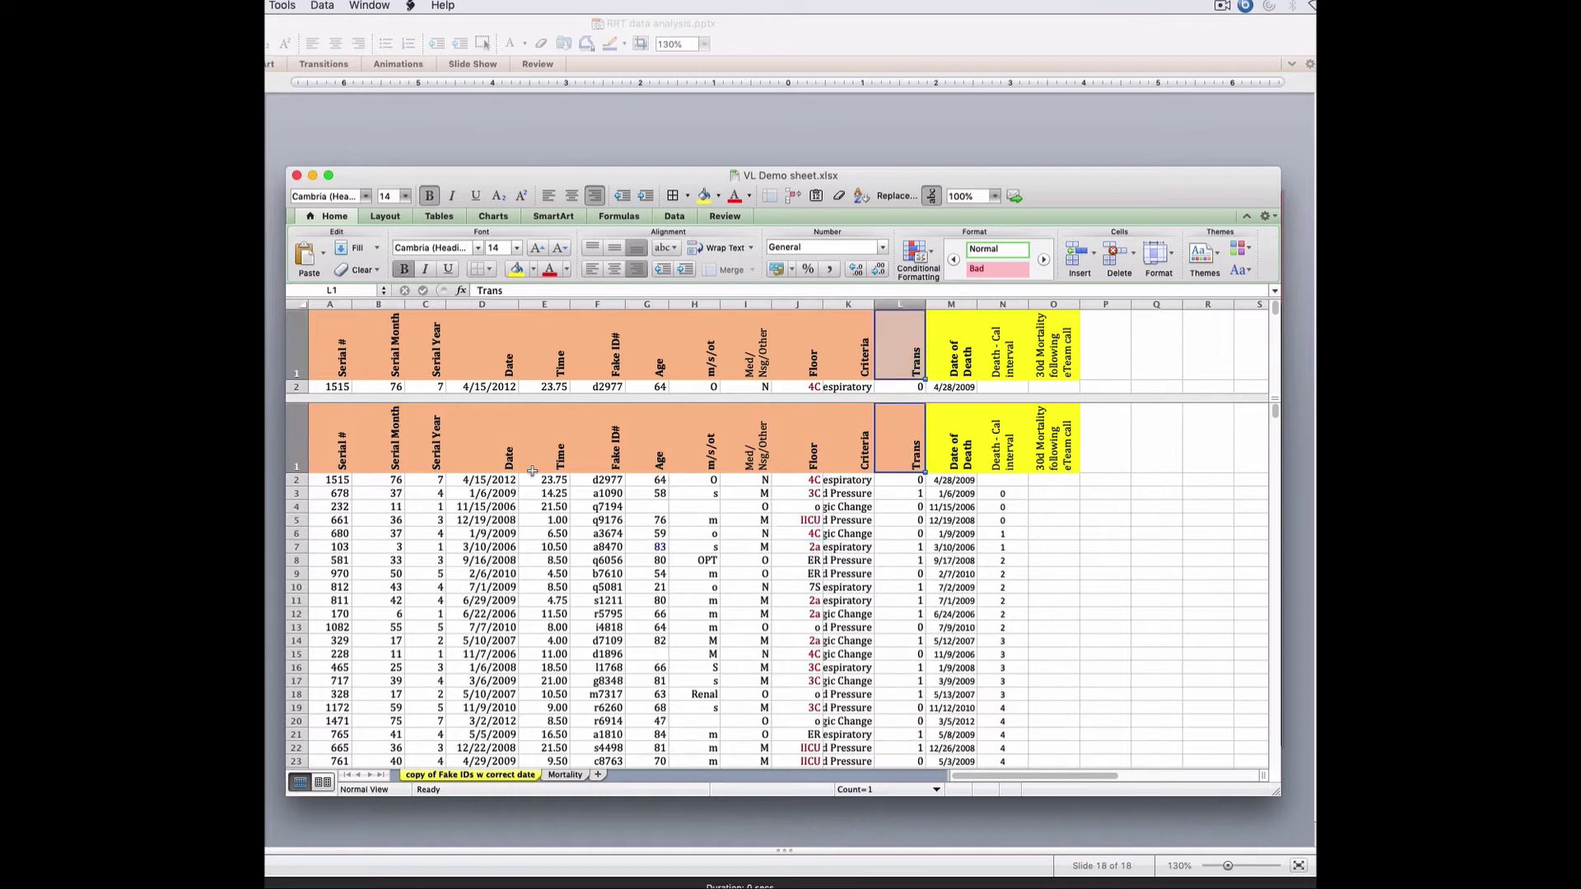
click(294, 438)
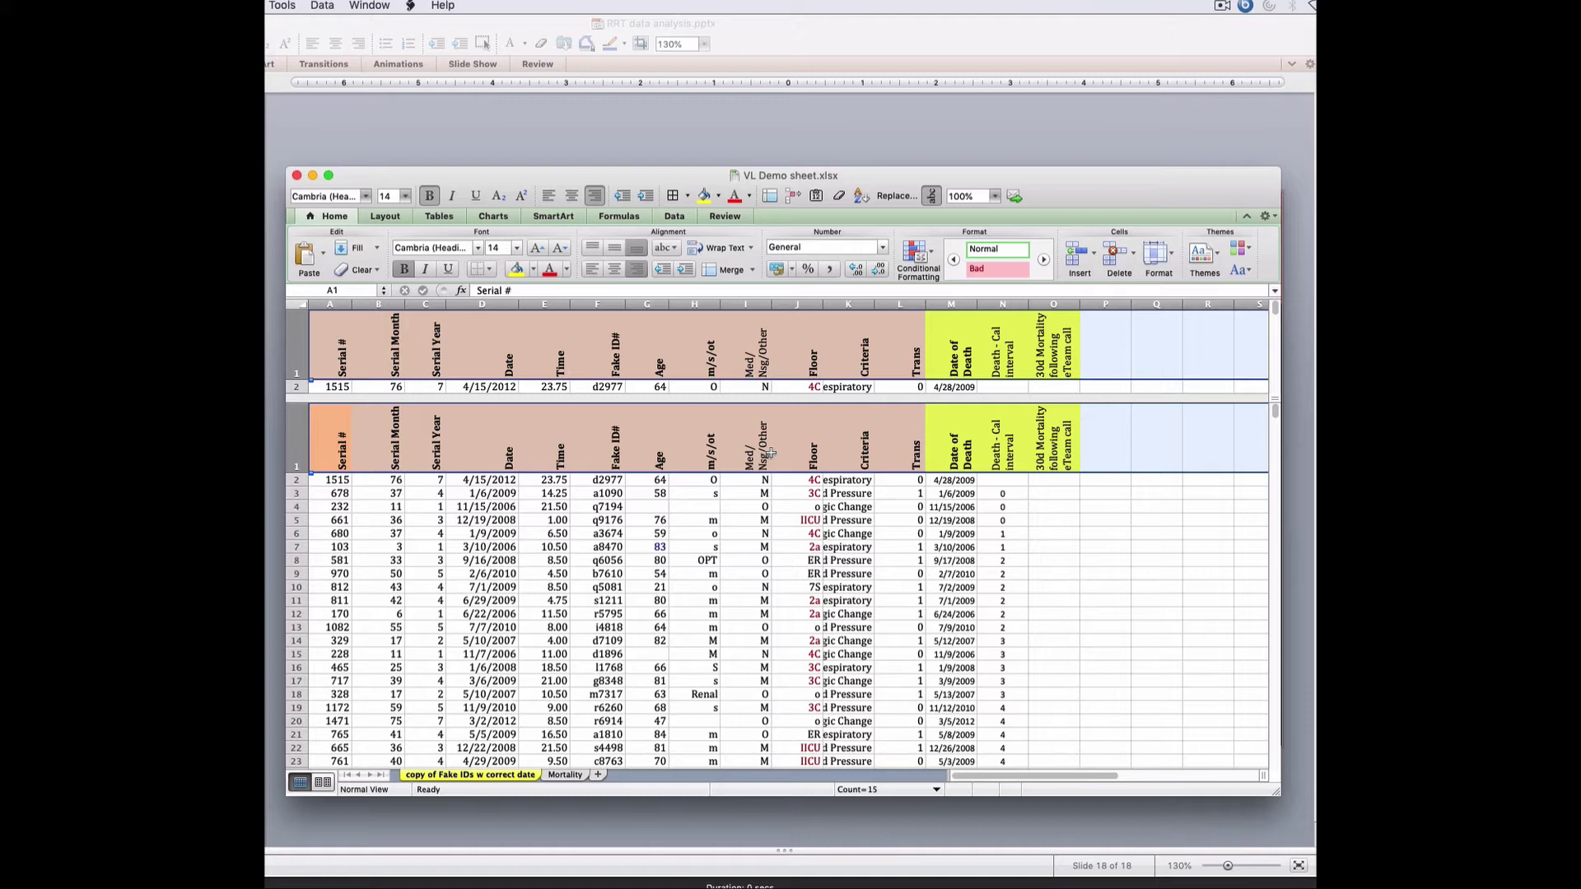
key(super+shift+f)
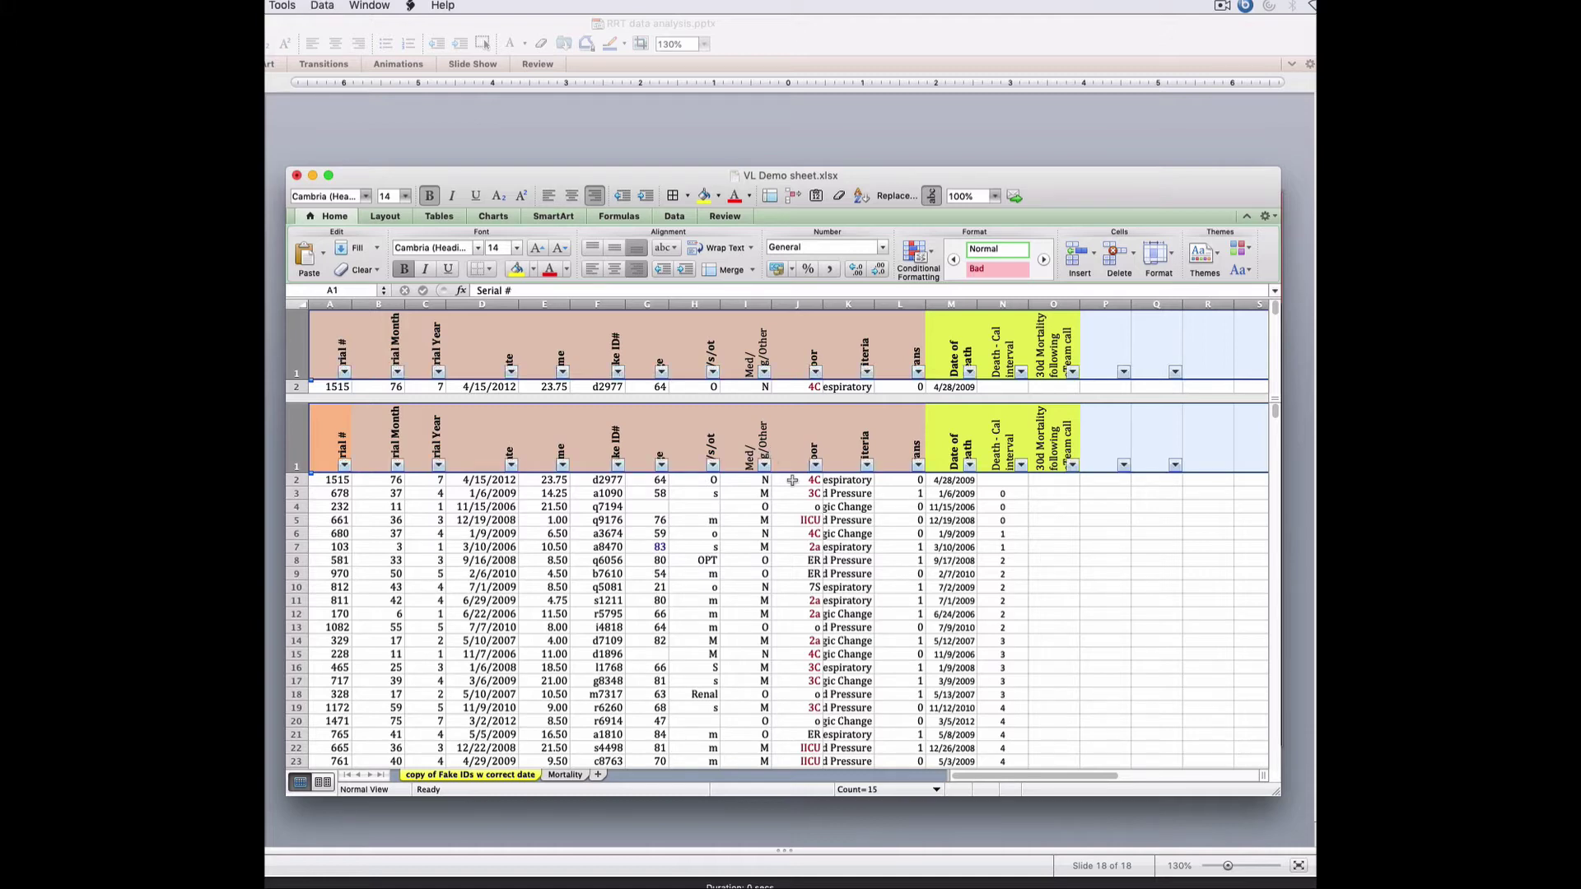
click(800, 433)
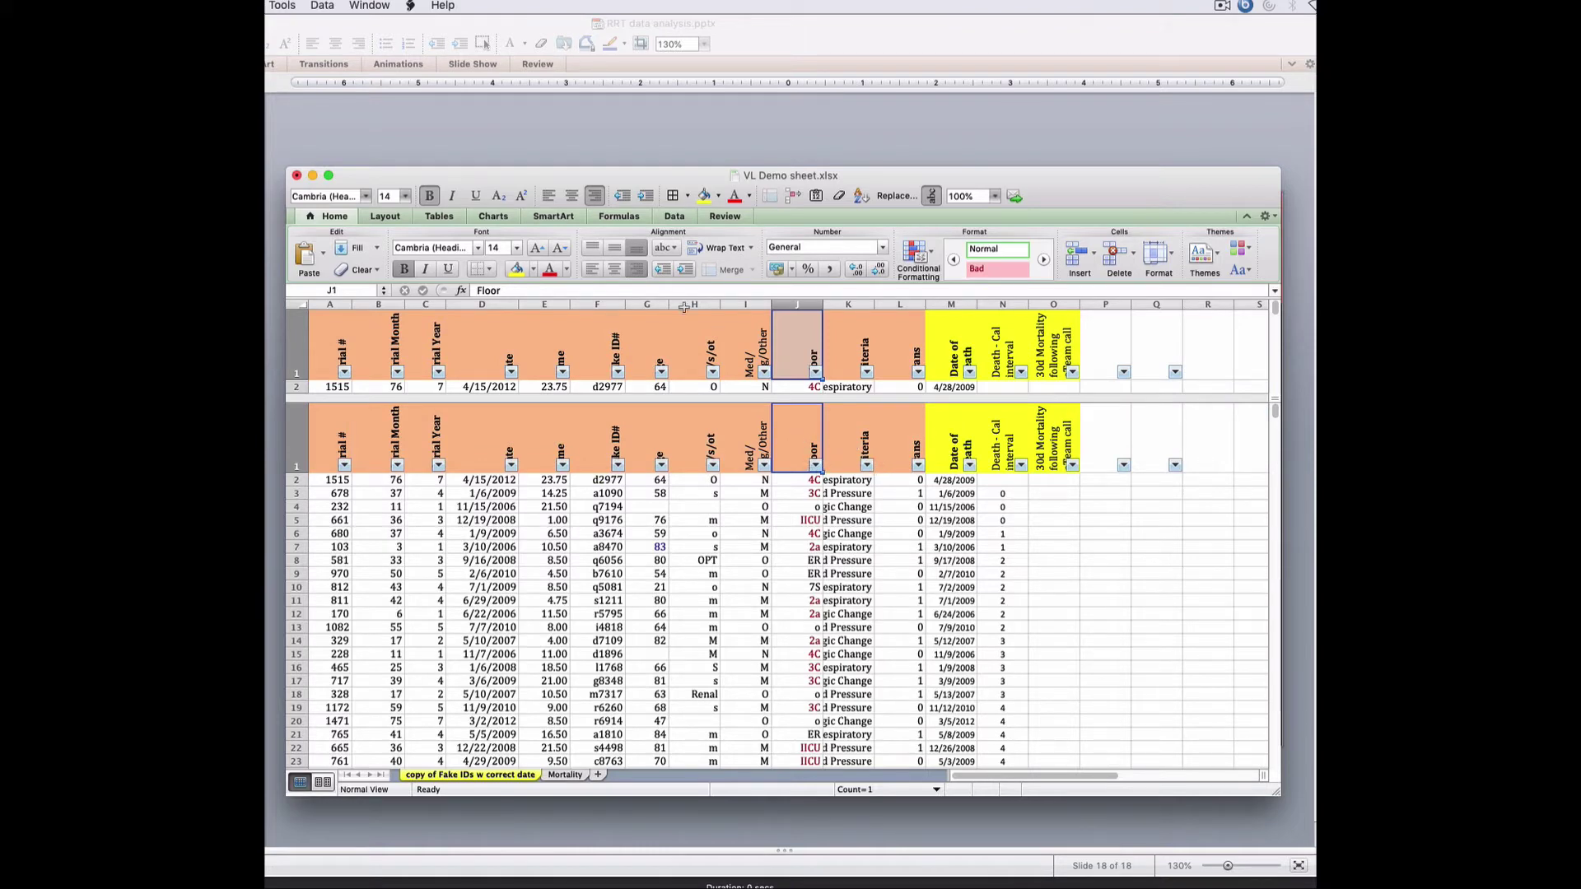
- Move the workbook window aside to view the Filtering slide in PowerPoint, and bring the VL Demo sheet back
drag(527, 181, 1316, 222)
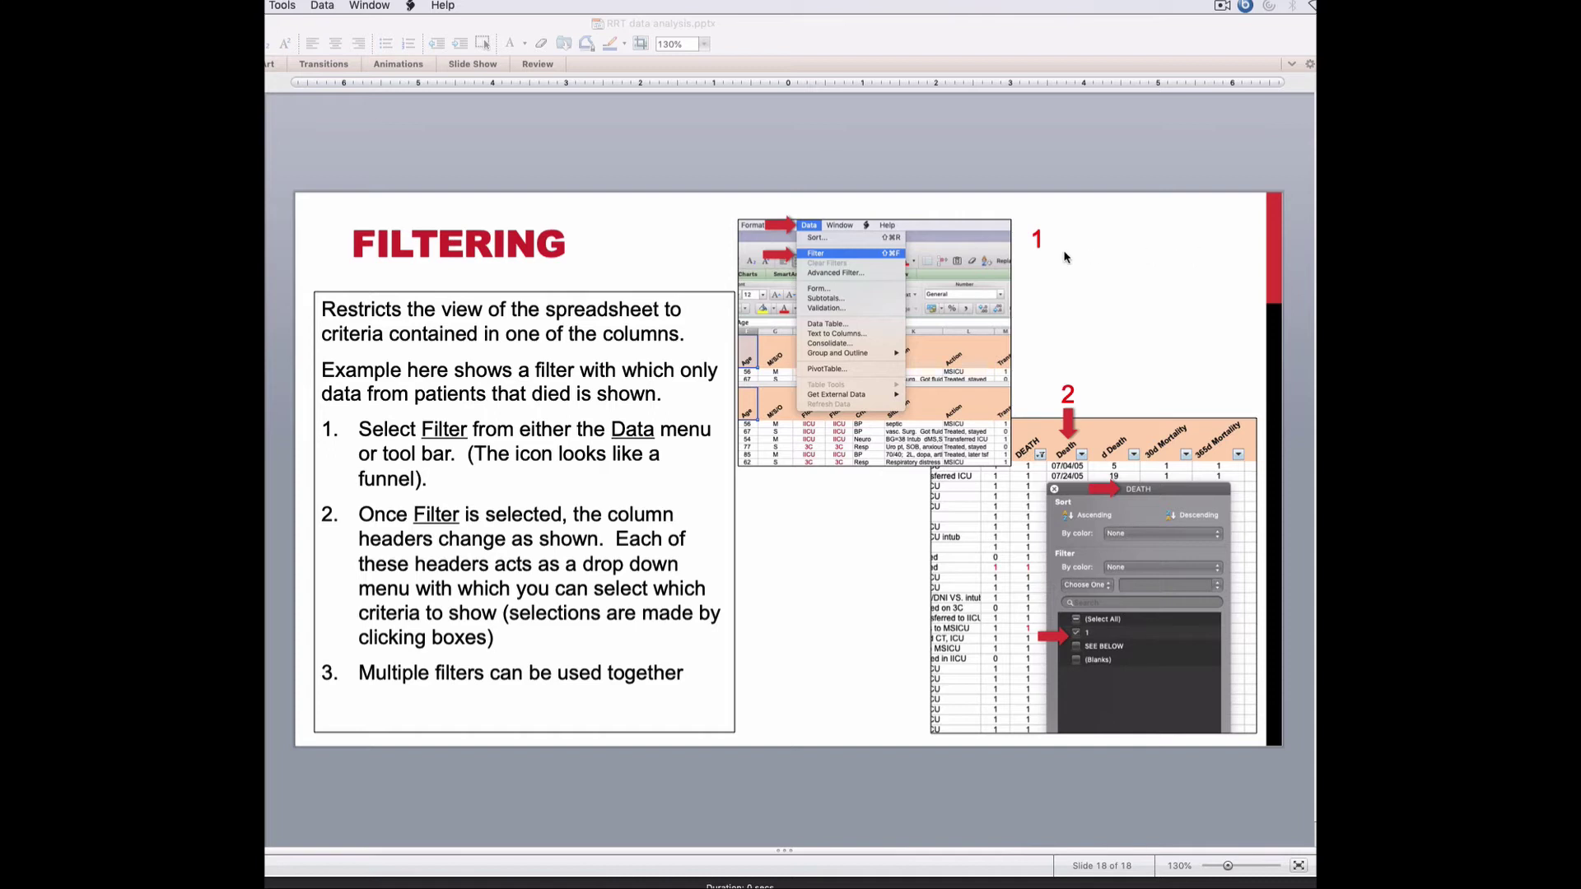
click(1160, 238)
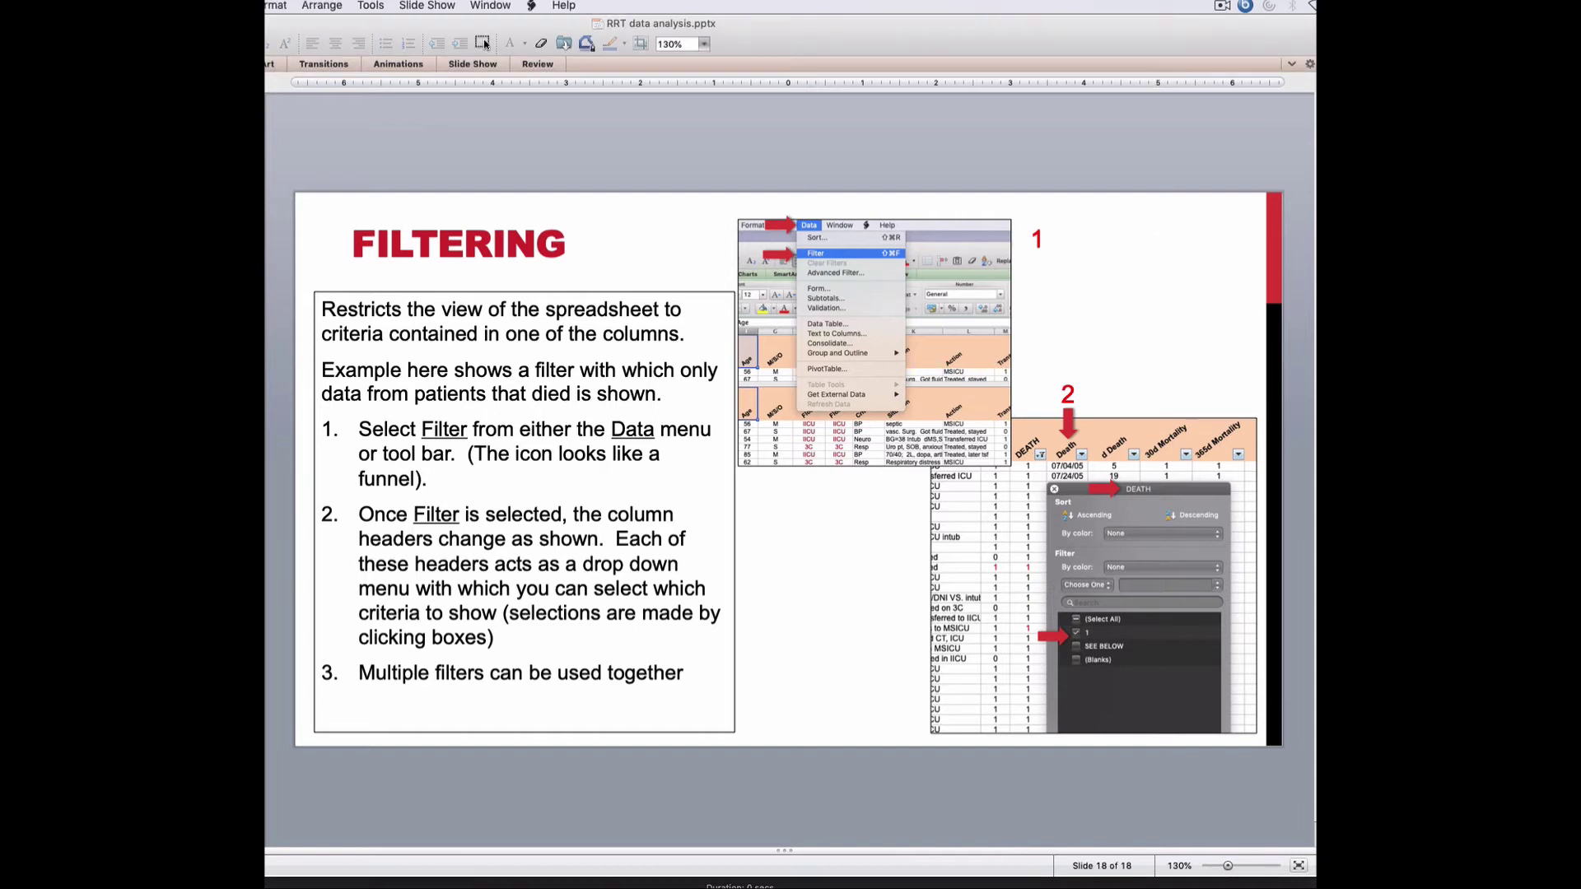
drag(1580, 216, 583, 85)
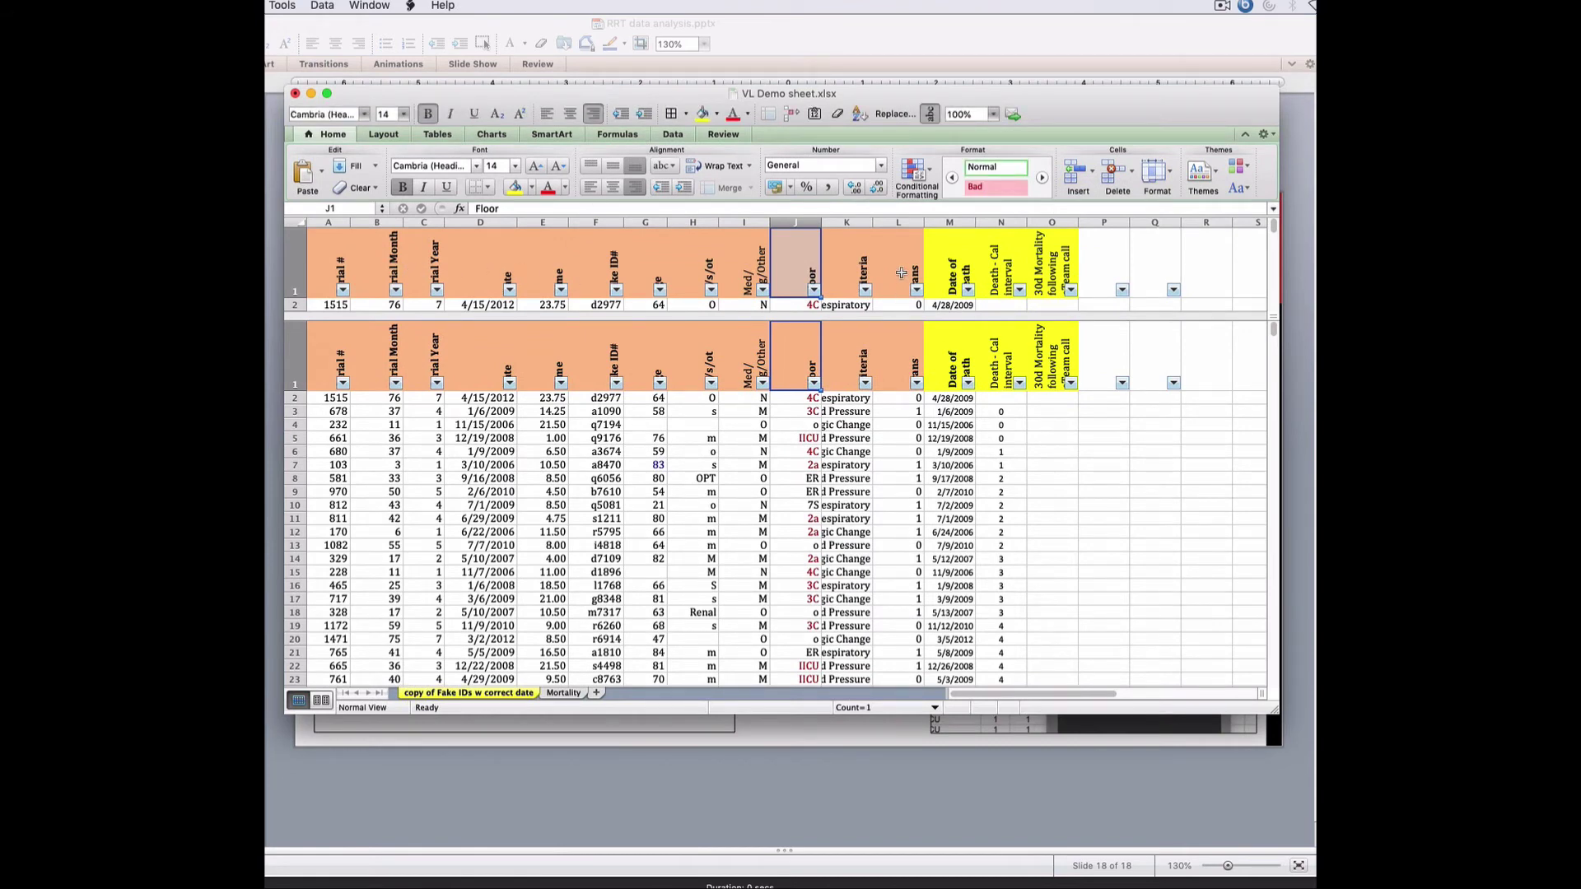
- Filter the Floor column to show only IICU records
click(899, 265)
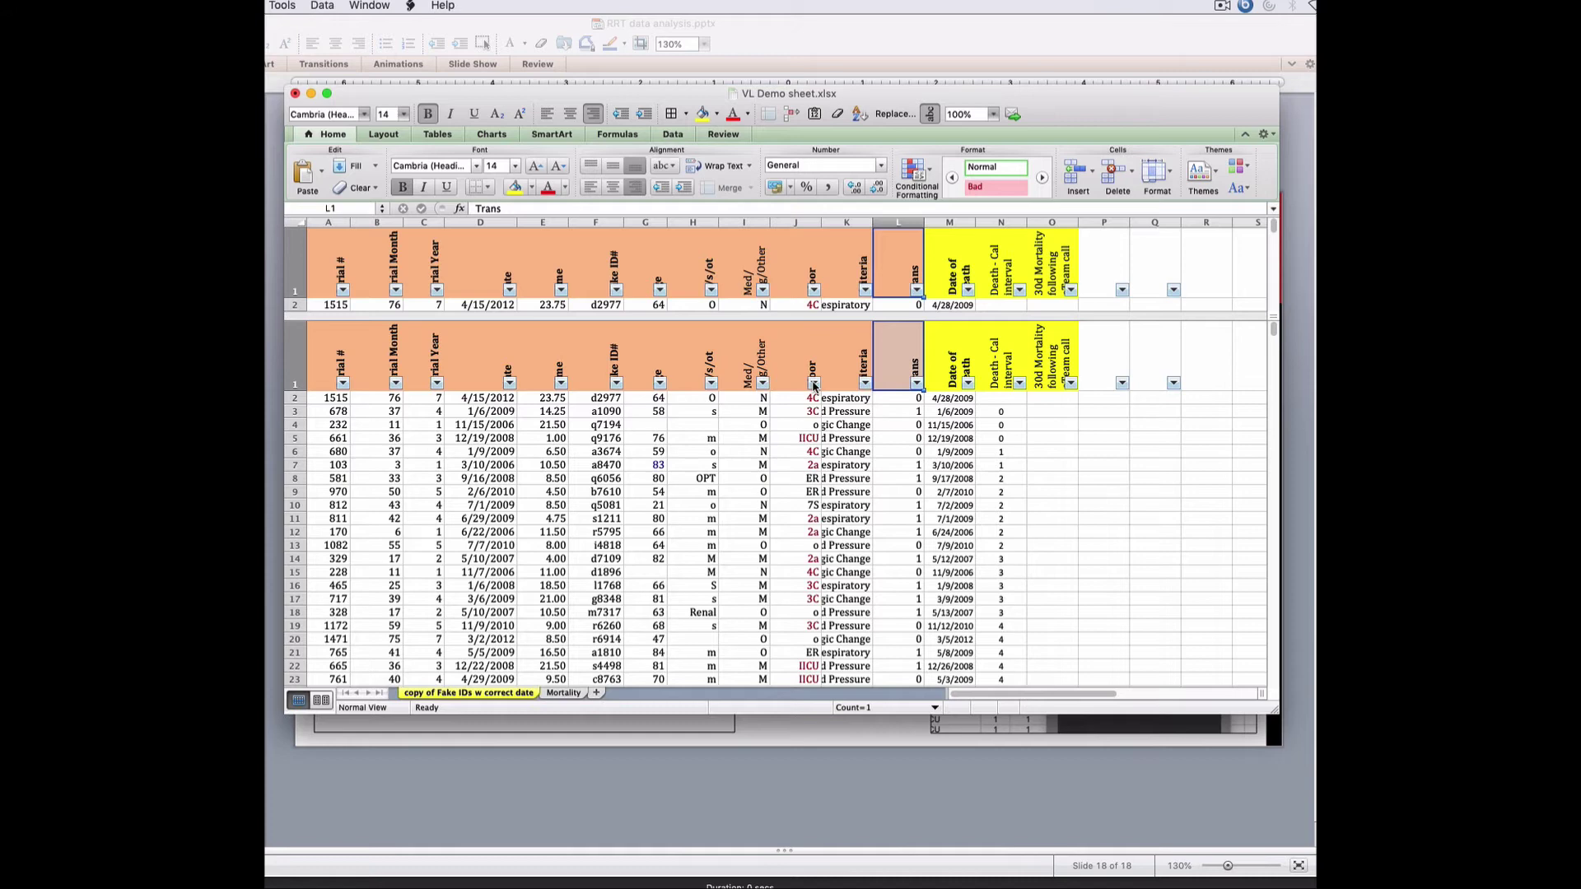
click(814, 383)
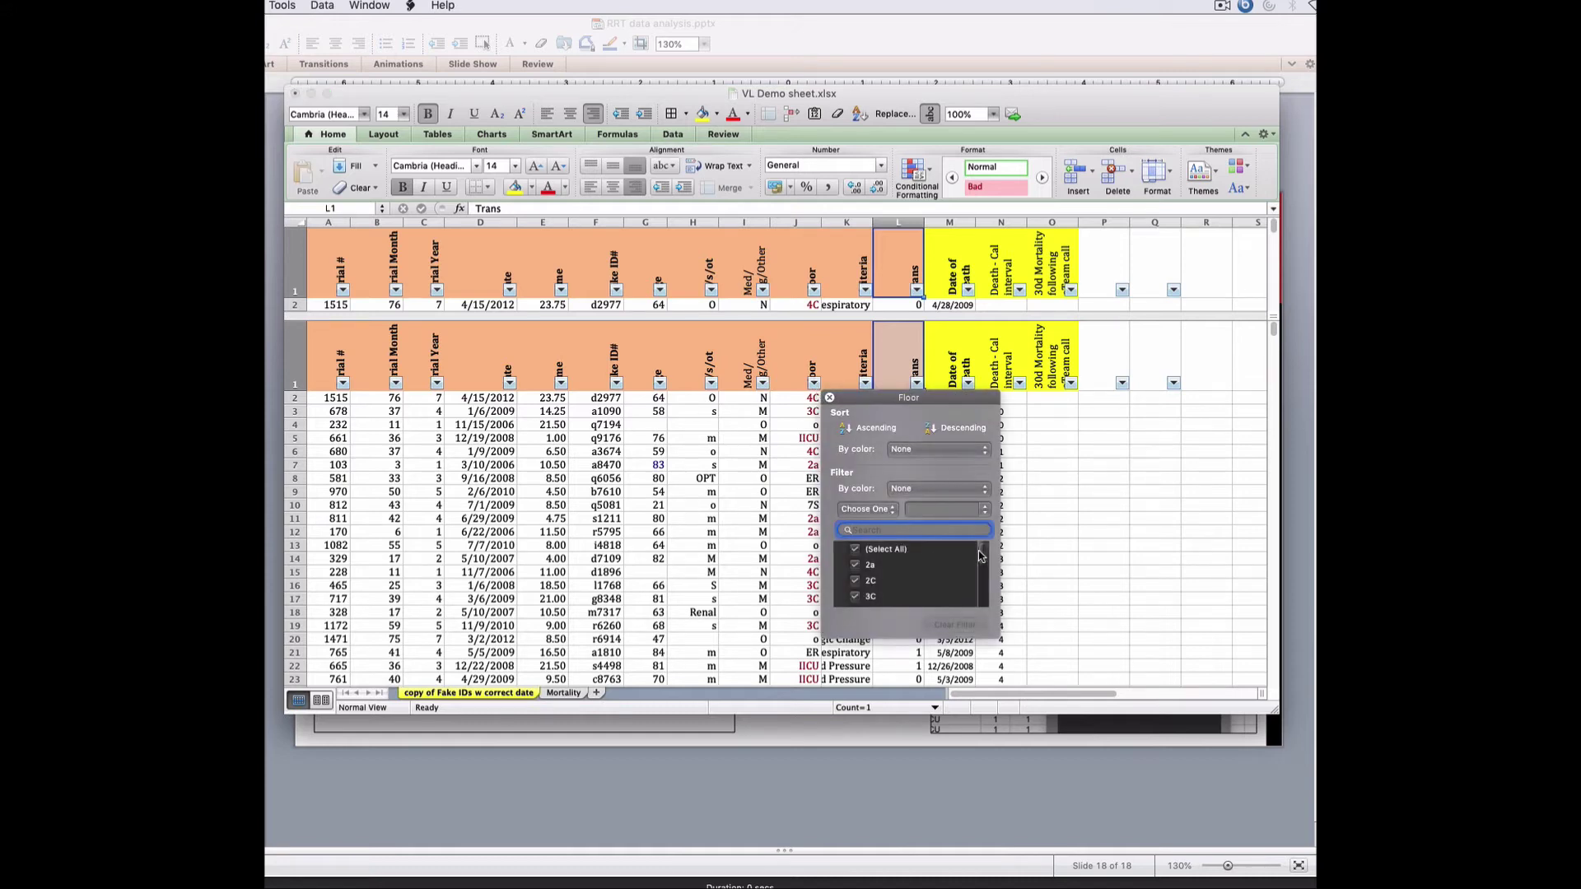
mouse_move(985, 558)
mouse_down()
mouse_move(985, 595)
mouse_move(985, 550)
mouse_up()
click(856, 554)
drag(983, 555, 987, 598)
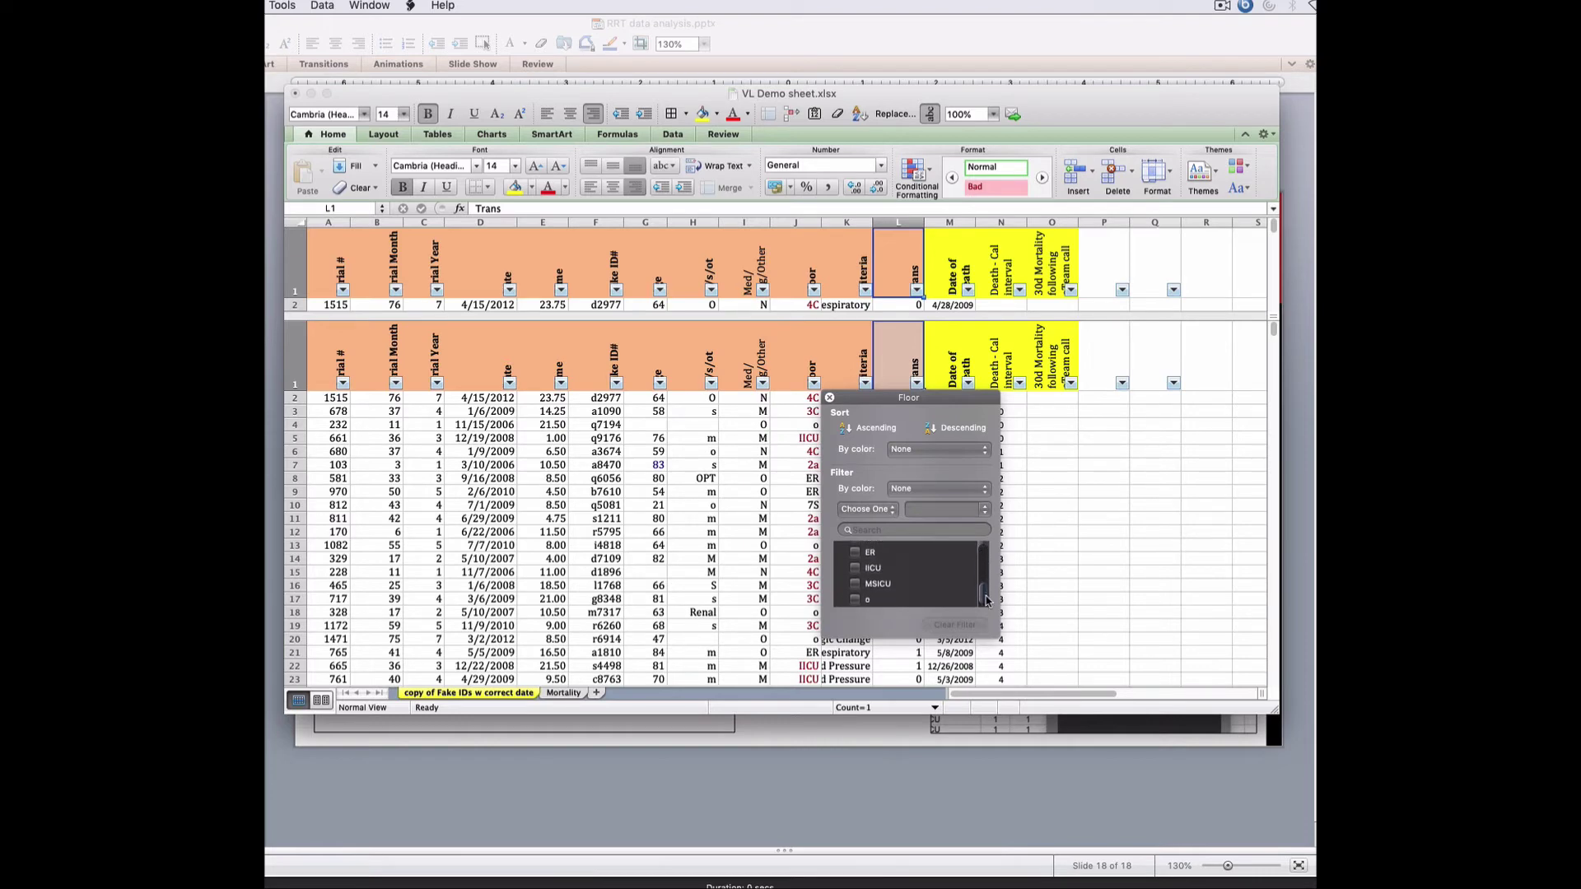
click(856, 570)
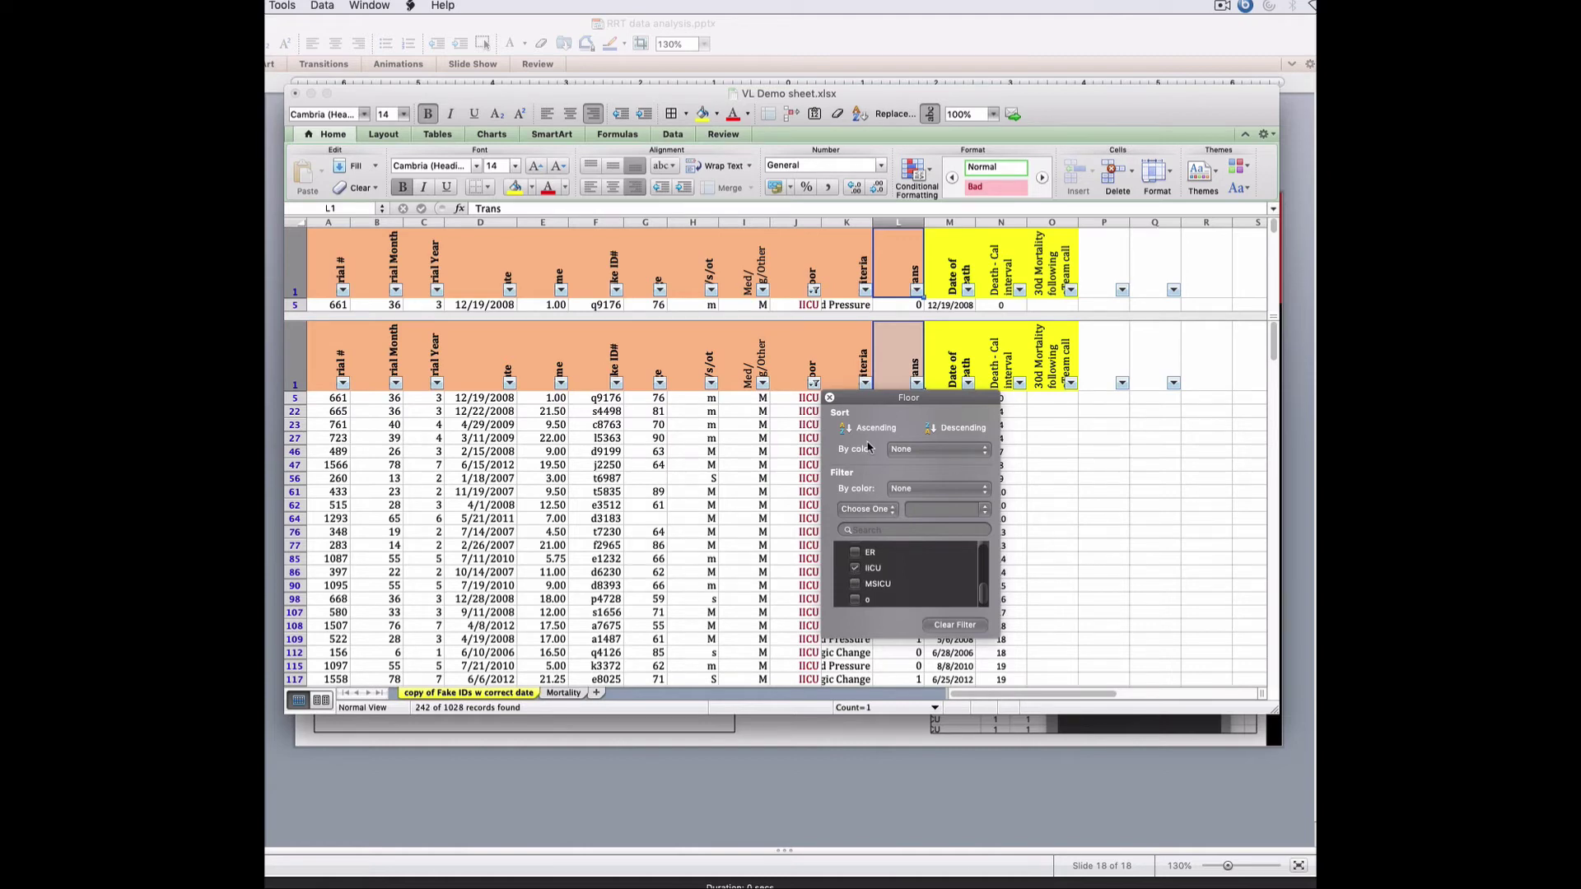
drag(861, 399, 1084, 409)
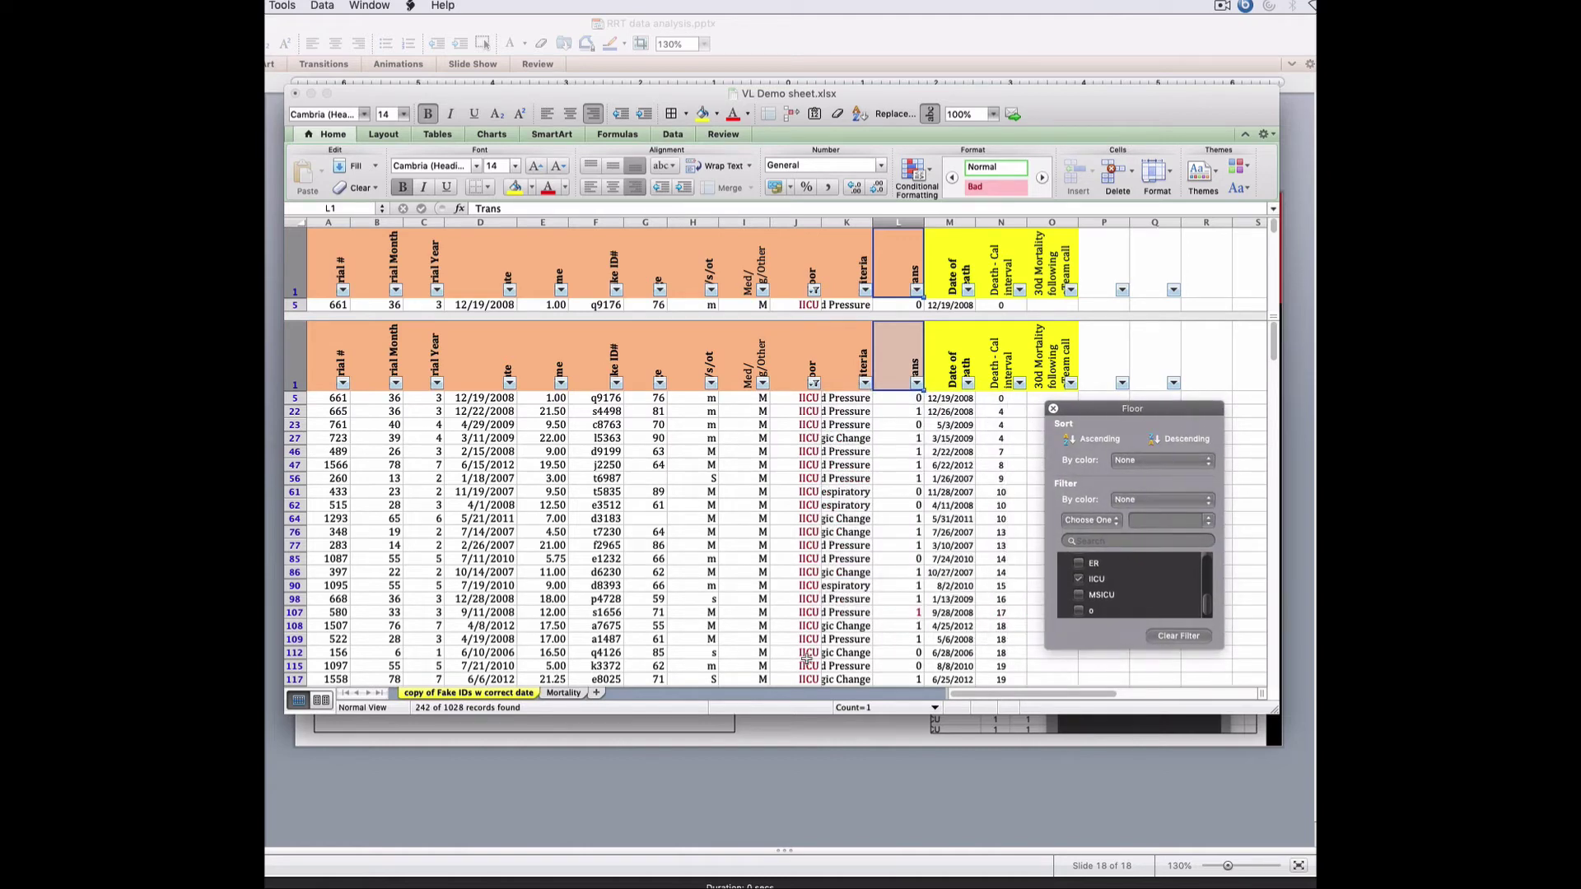
mouse_move(1272, 342)
mouse_down()
mouse_move(1255, 605)
mouse_move(1273, 314)
mouse_up()
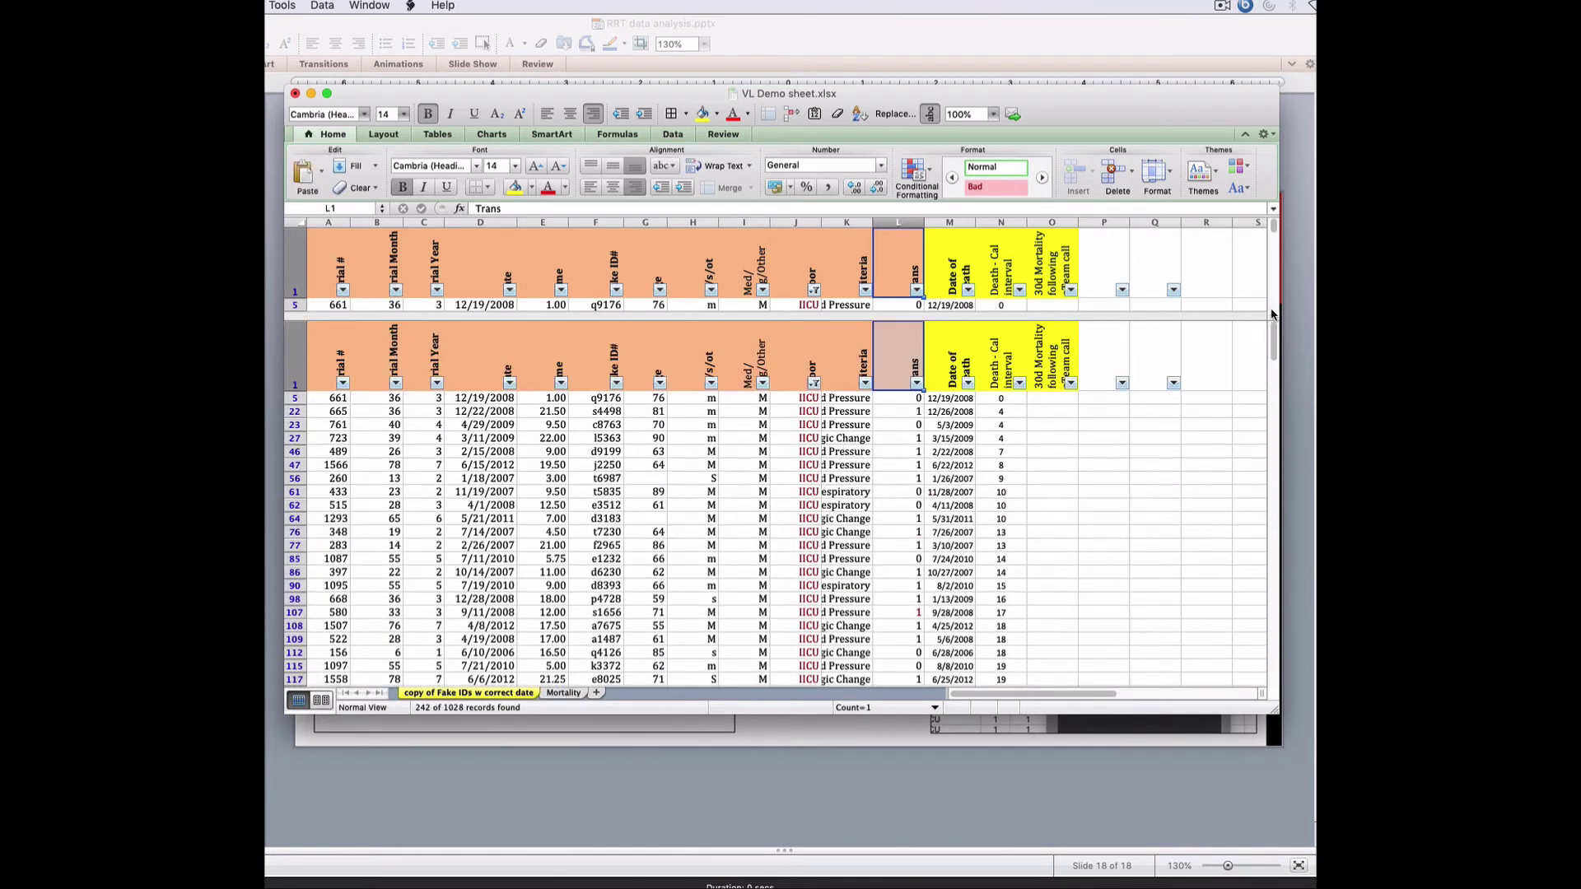
- Check the Med/Nsg/Other filter choices, and filter the m/s/ot column to show only m
click(764, 384)
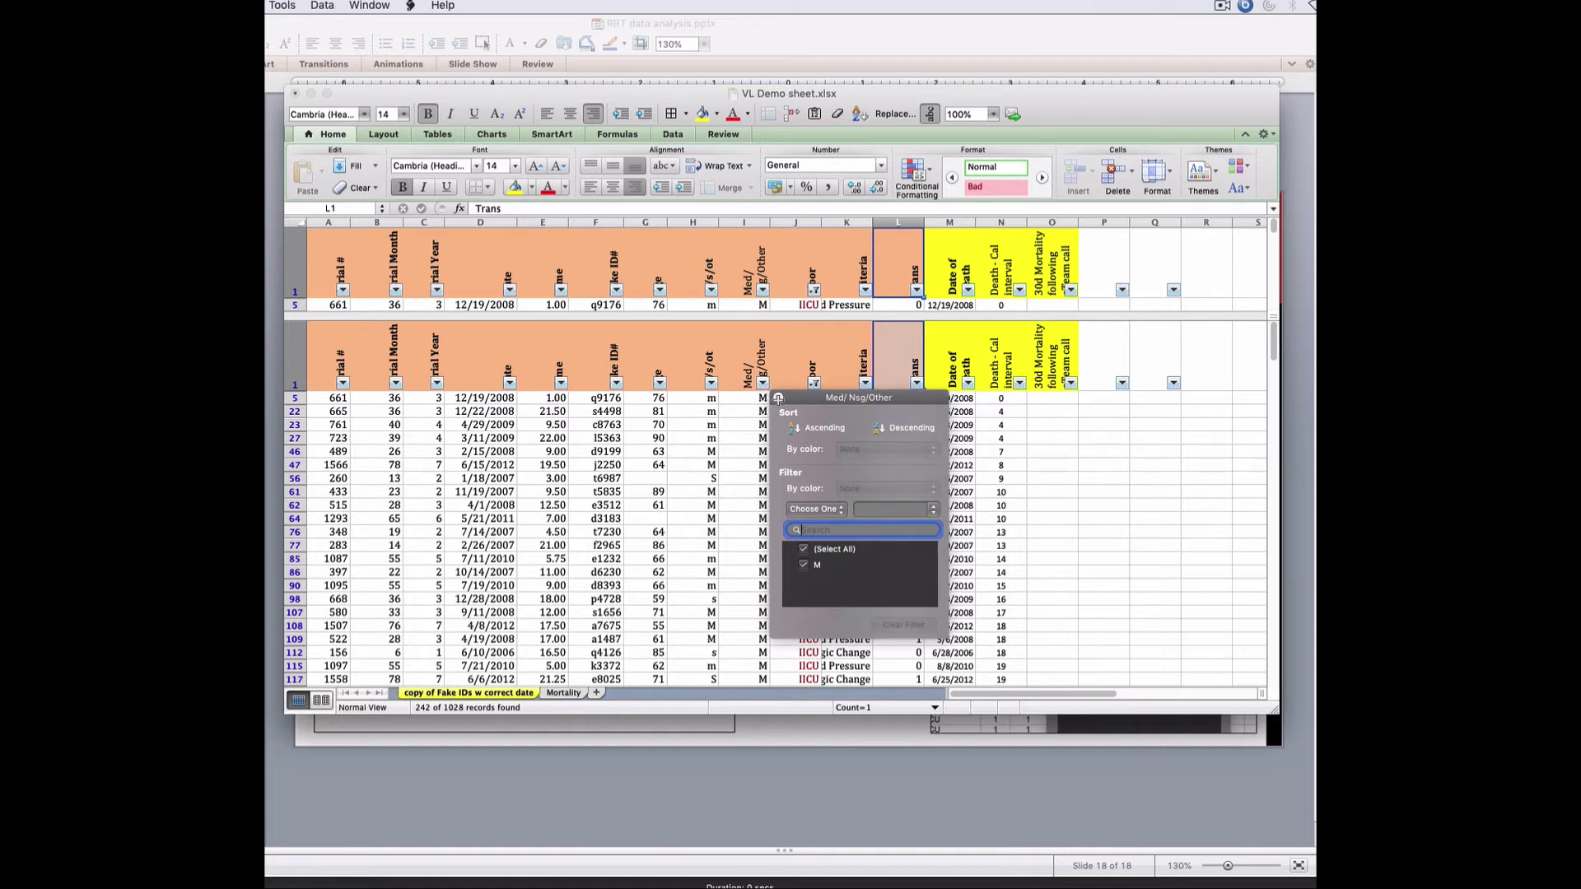
click(777, 398)
click(715, 383)
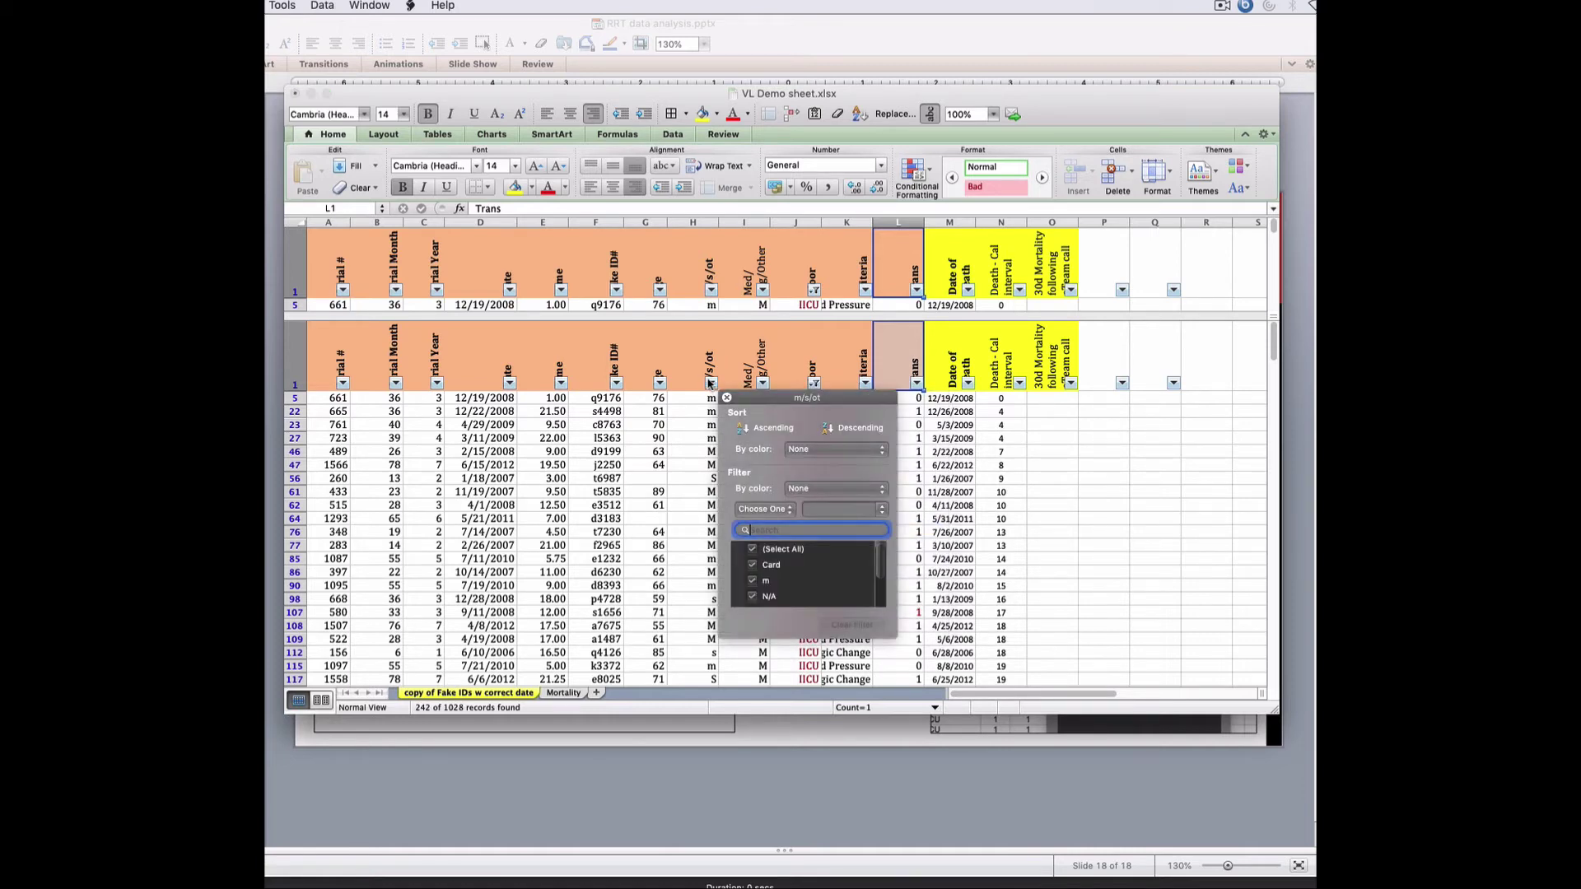
click(754, 550)
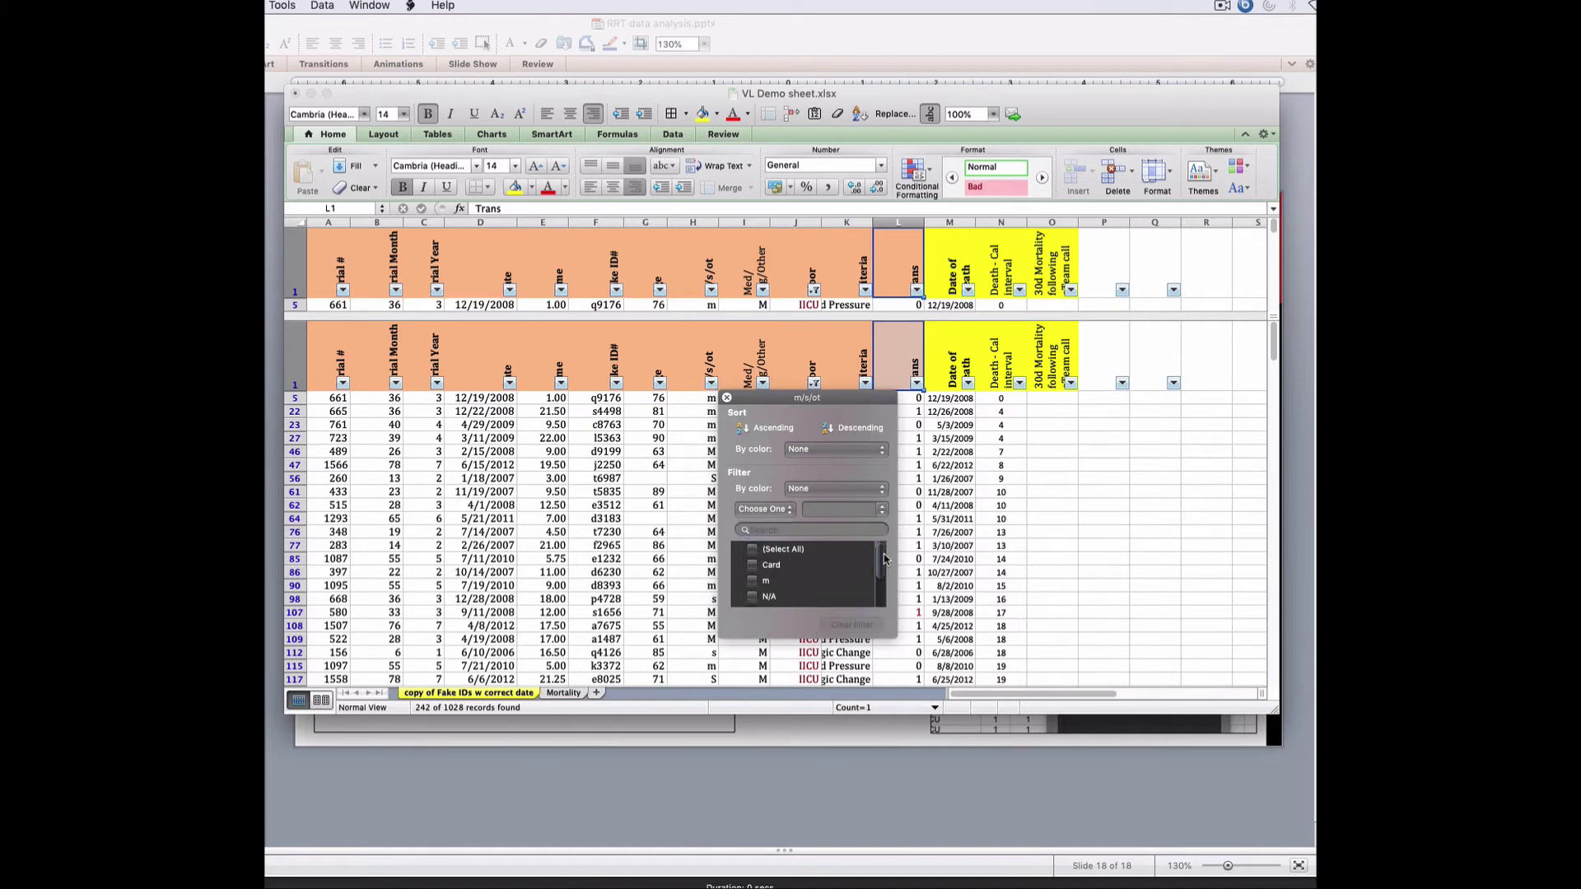
scroll(884, 559, down, 1)
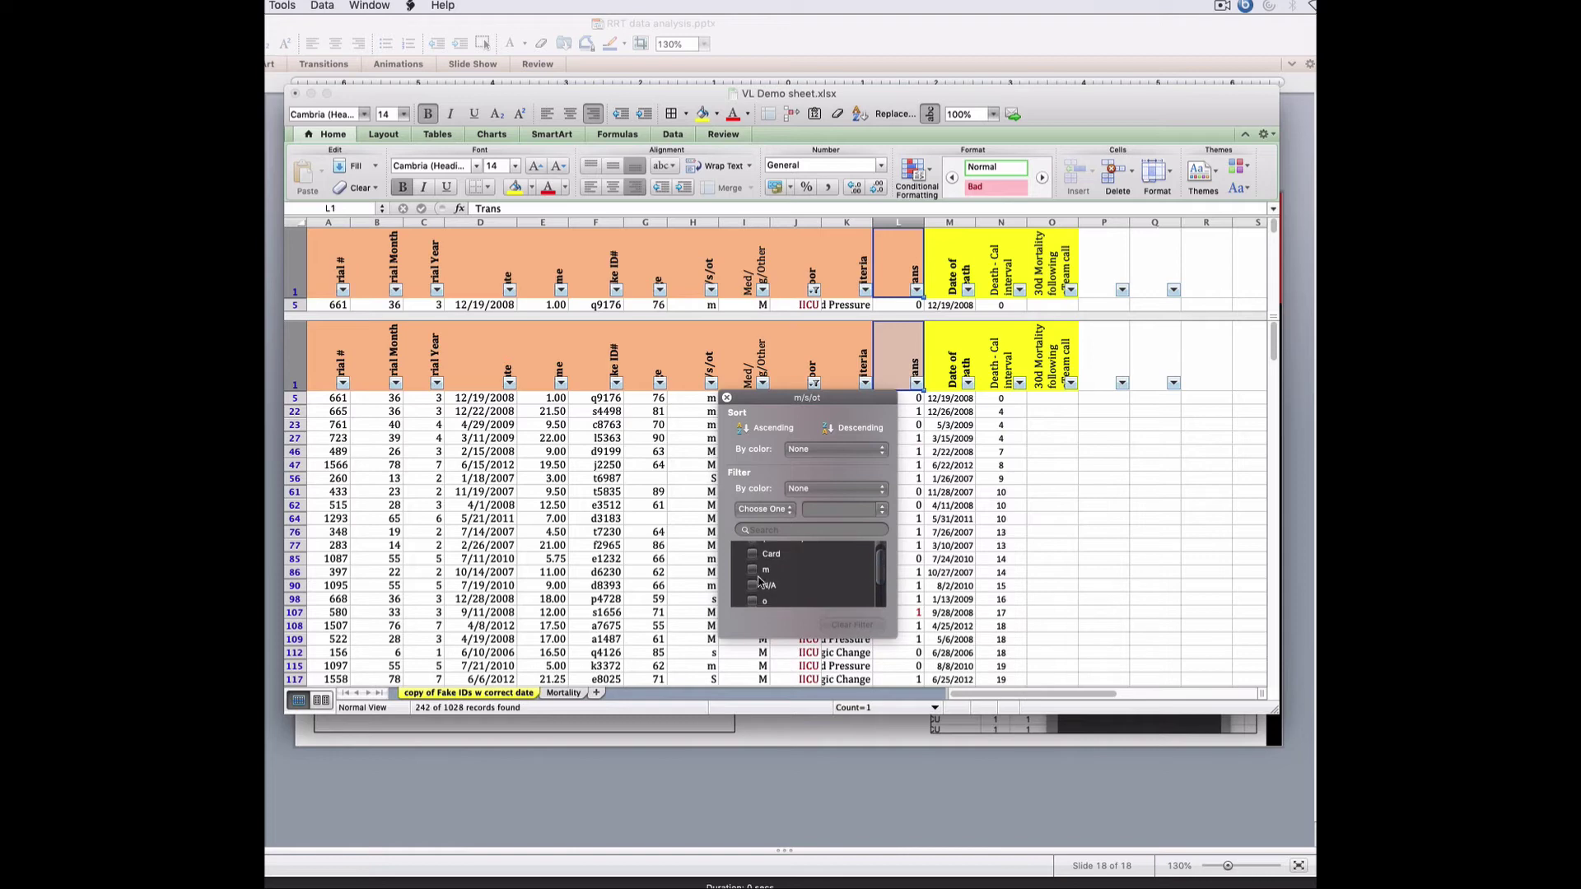
click(752, 569)
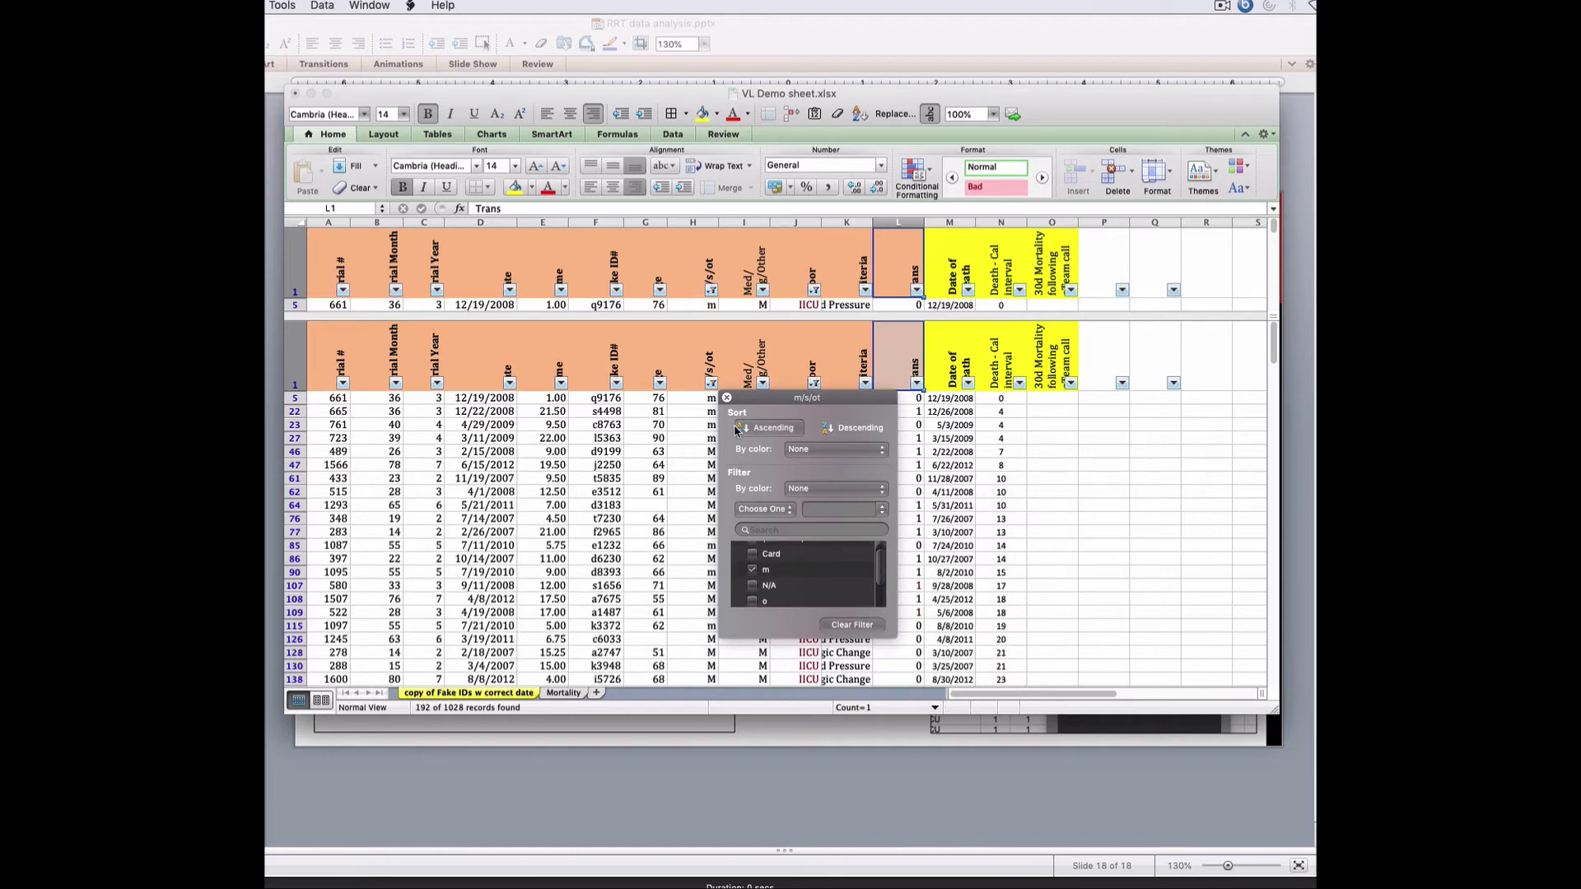
click(726, 398)
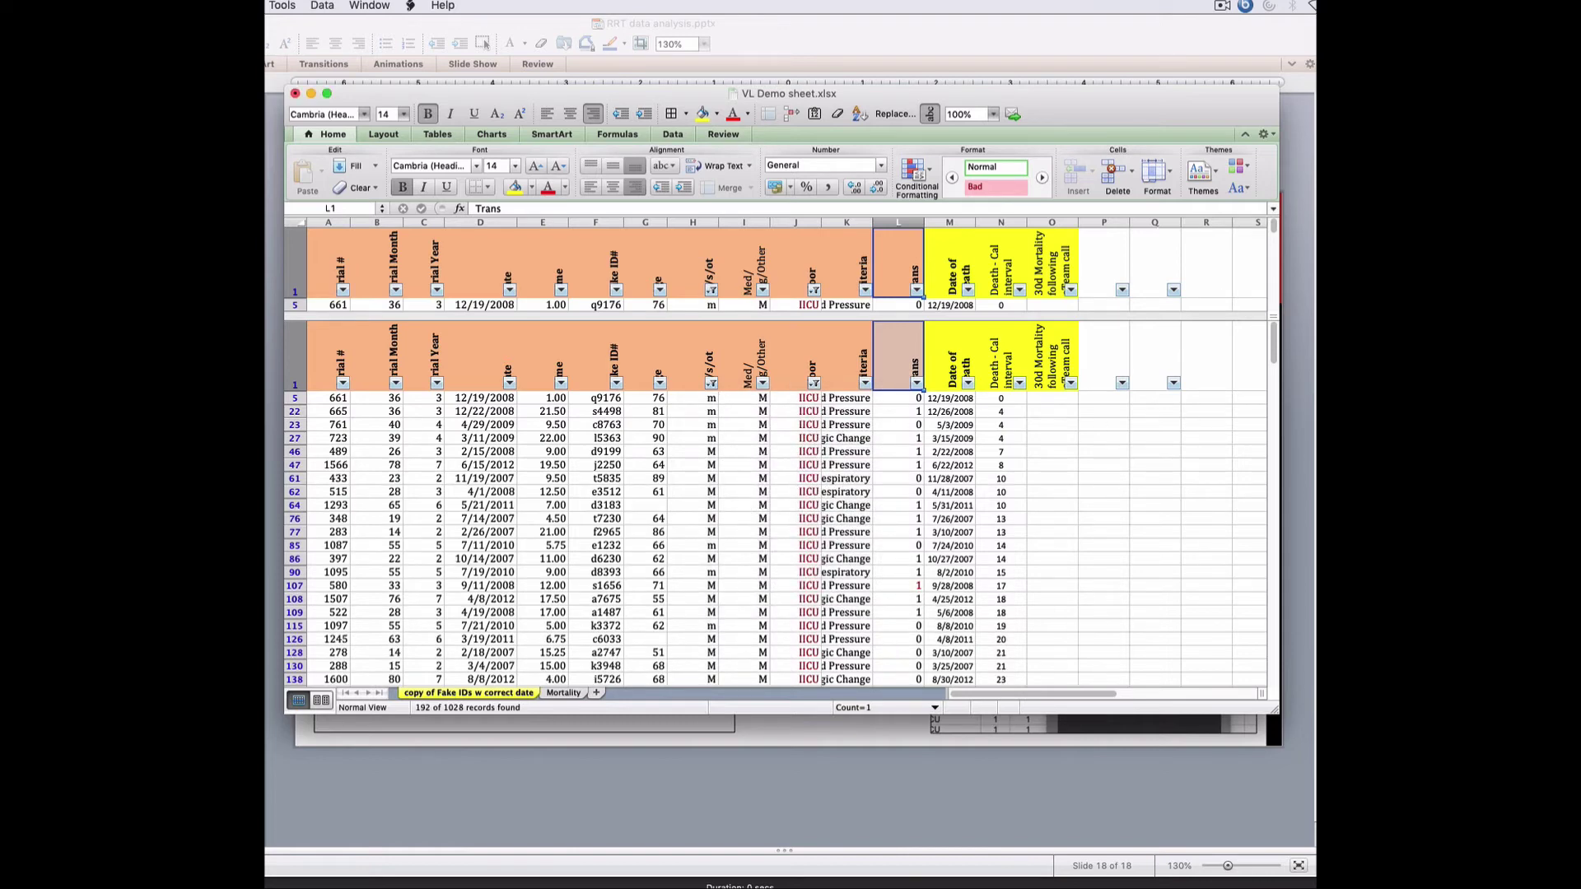
mouse_move(1273, 346)
mouse_down()
mouse_move(1269, 667)
mouse_move(1274, 330)
mouse_up()
- Select the filtered Trans values from L5 to L1025 and display their sum instead of the count
click(907, 451)
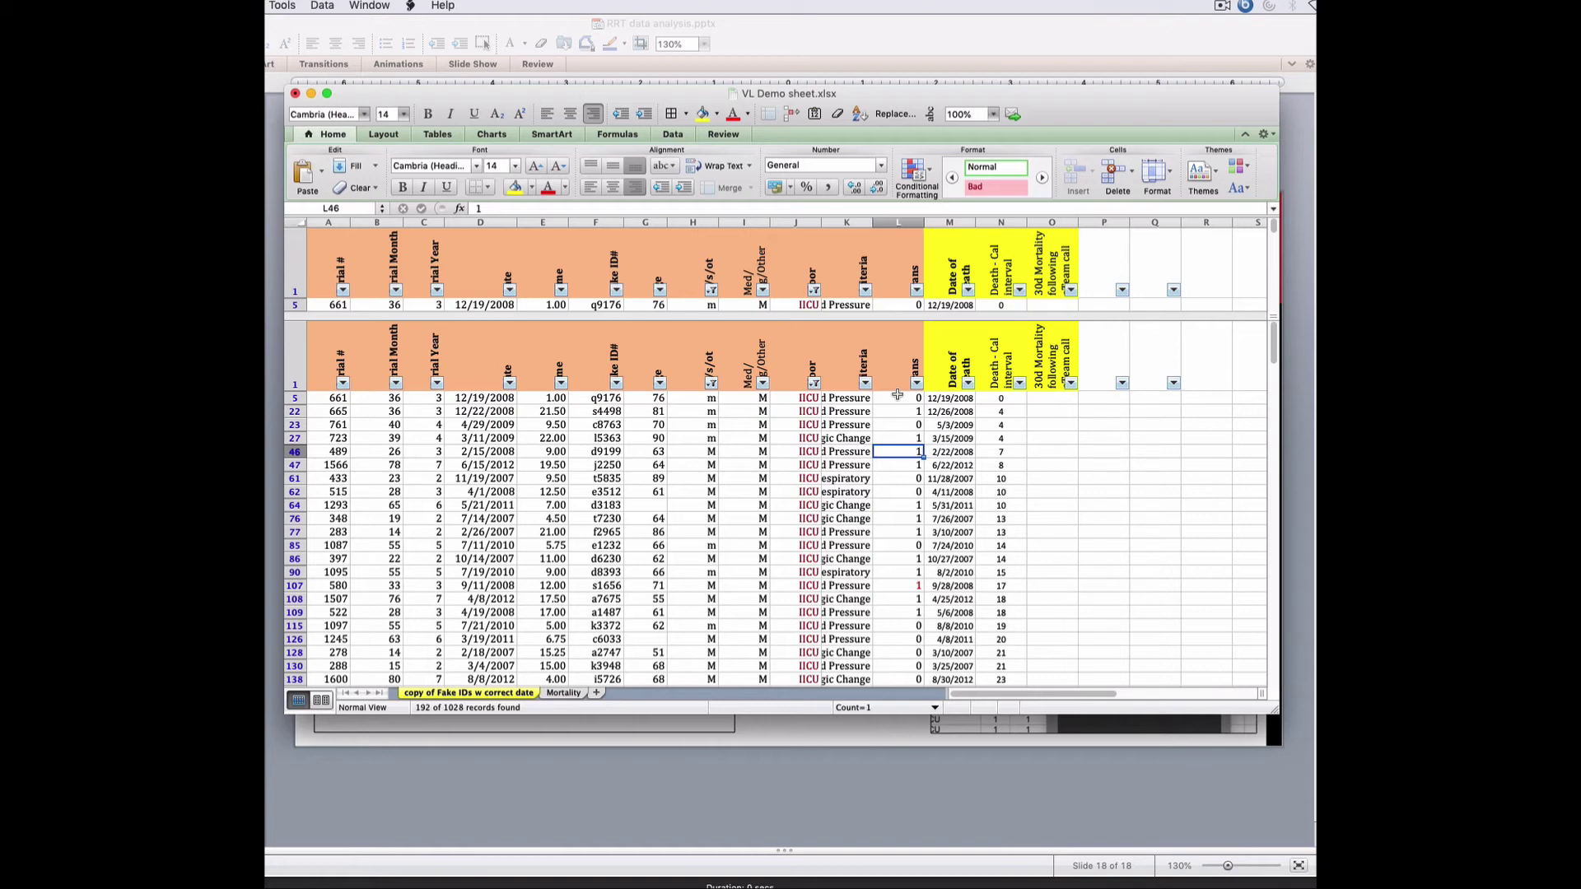
drag(899, 436, 925, 583)
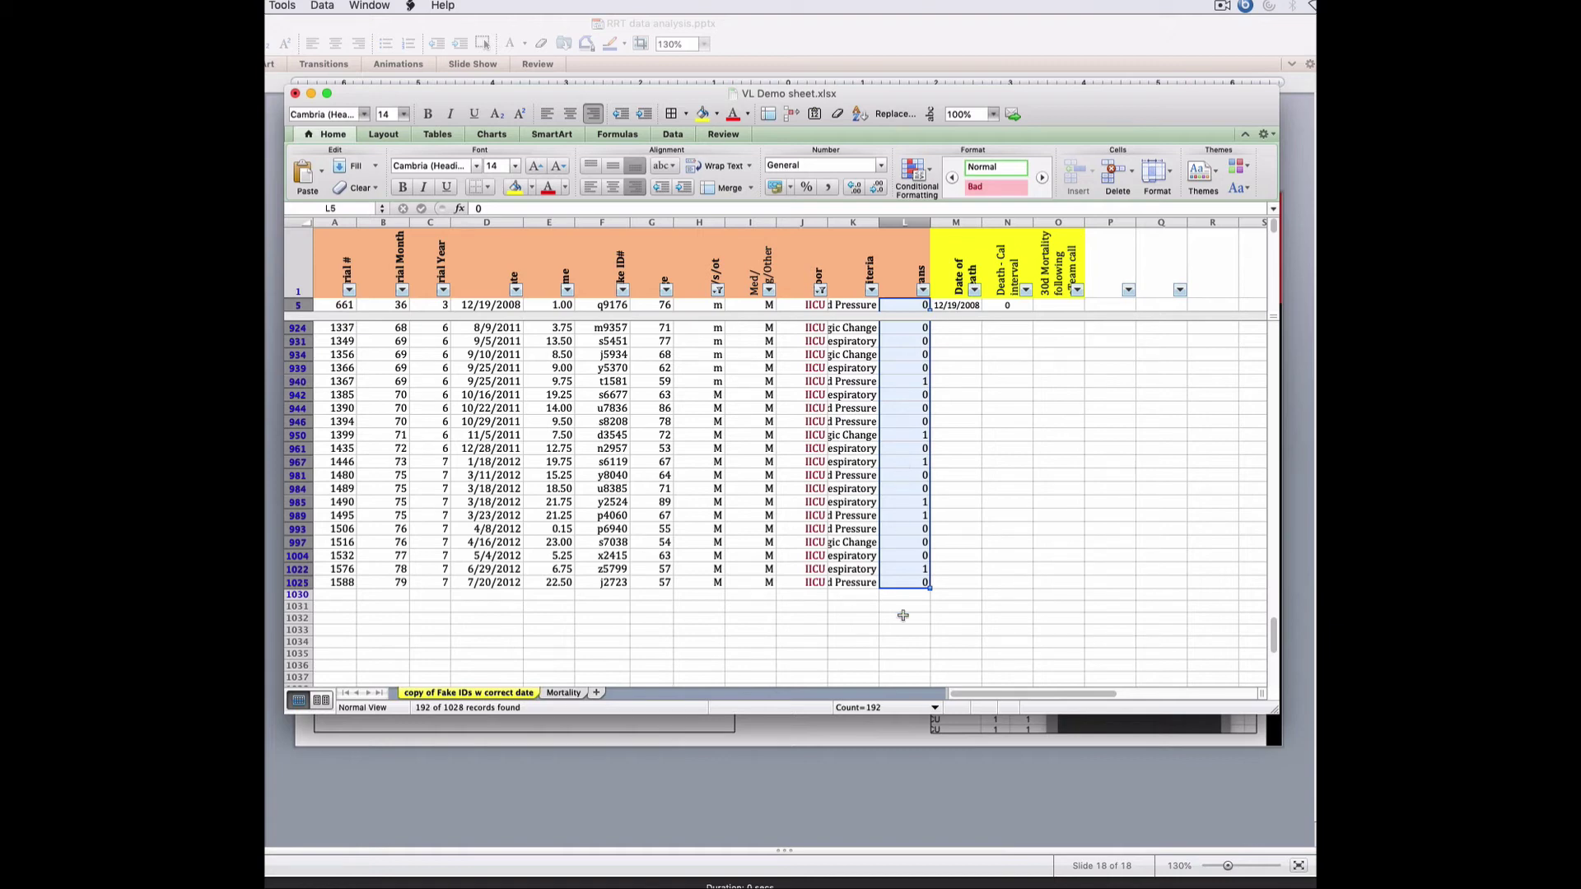
click(935, 708)
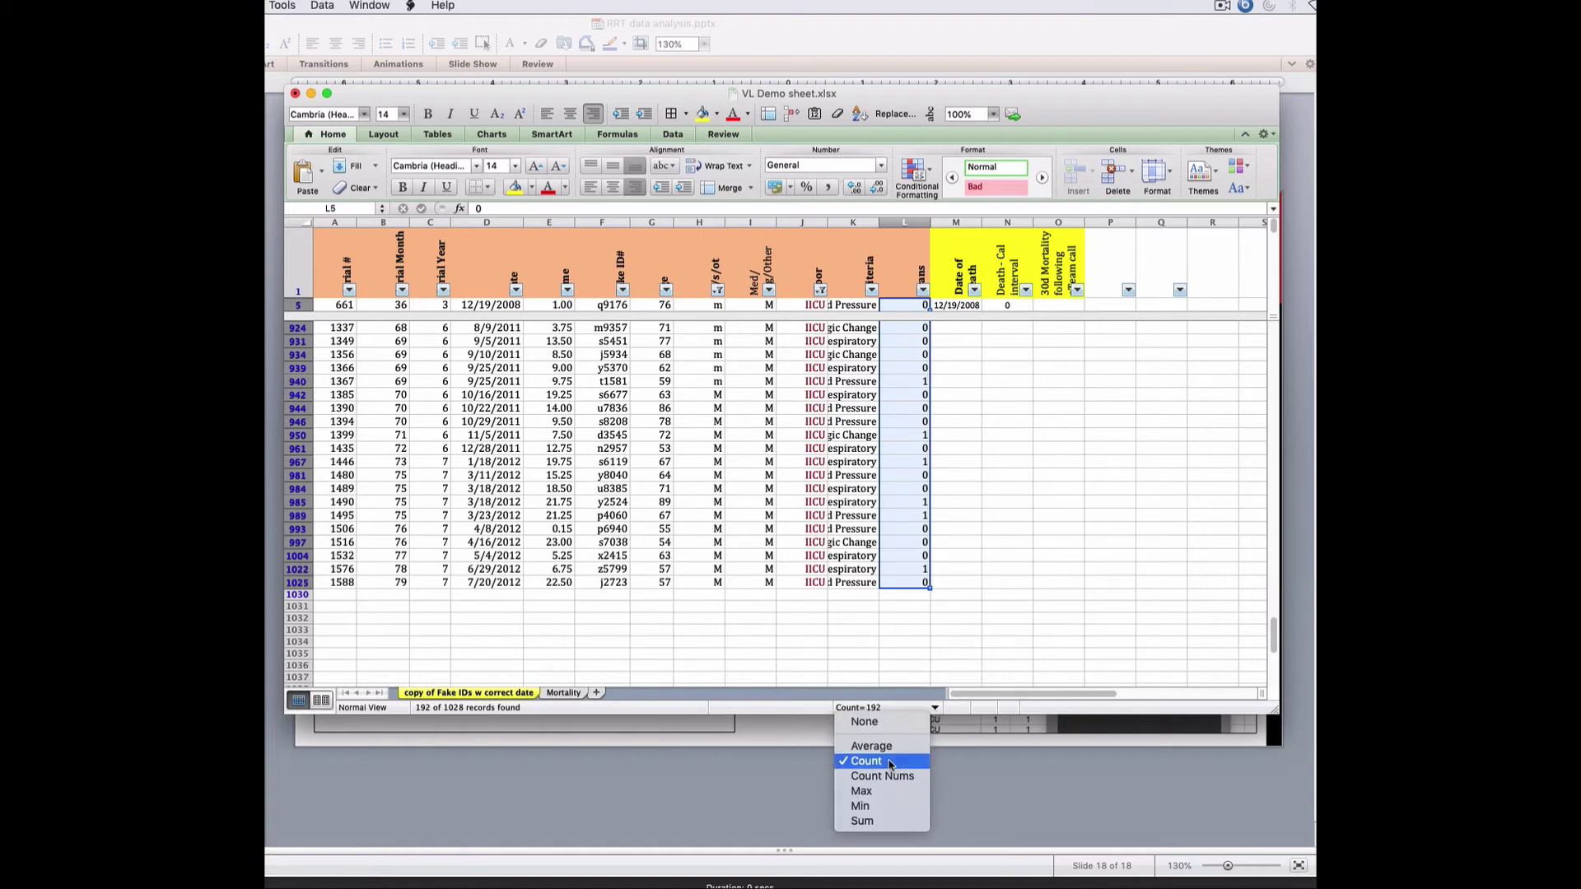
click(880, 822)
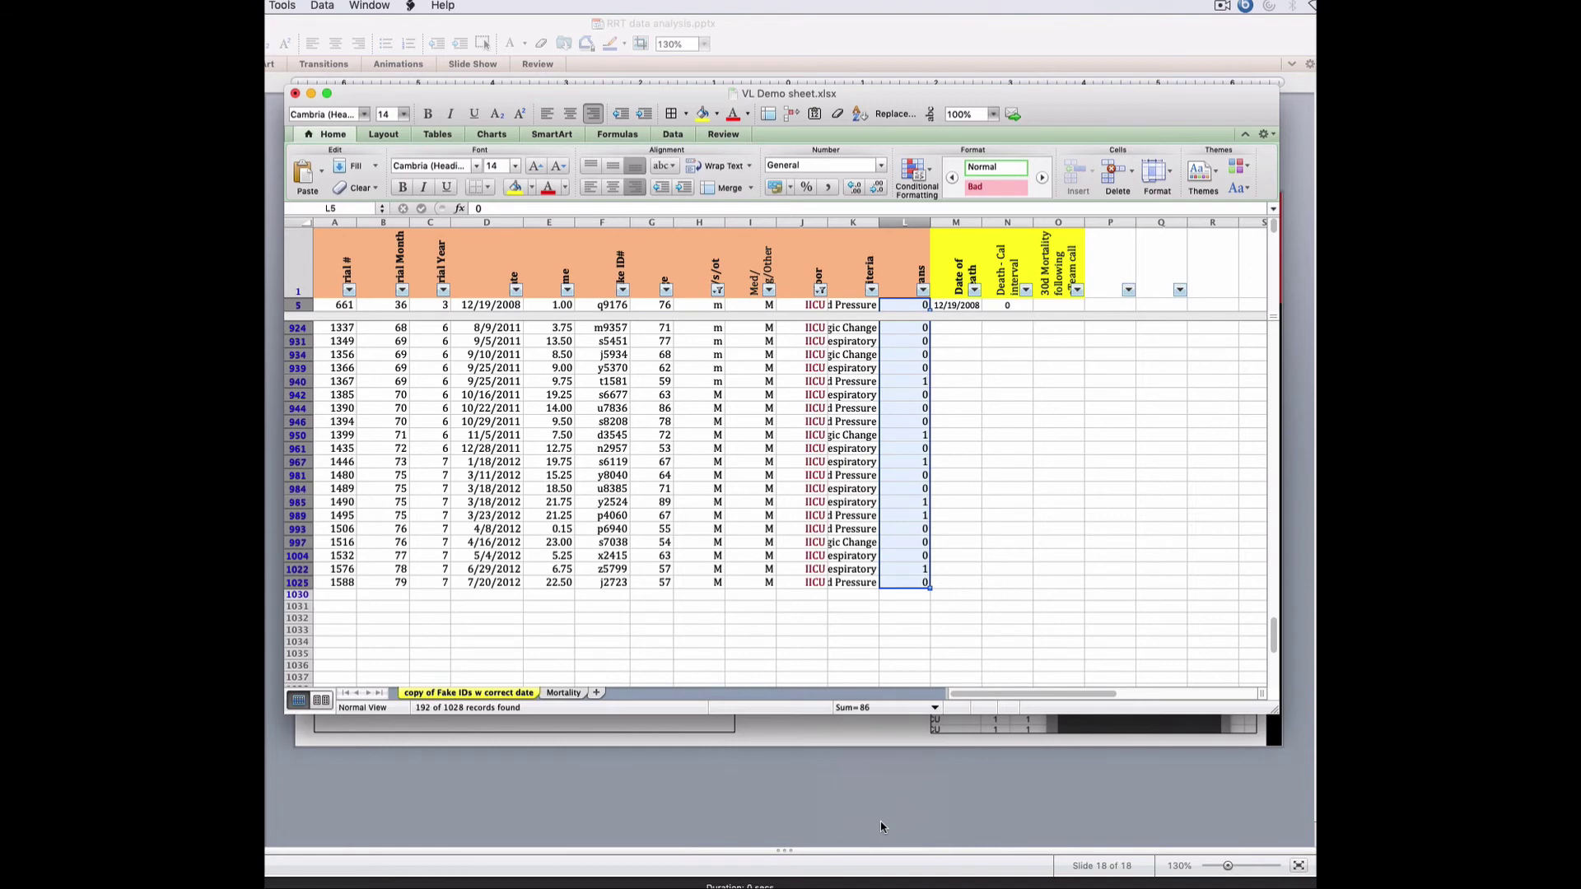
click(996, 408)
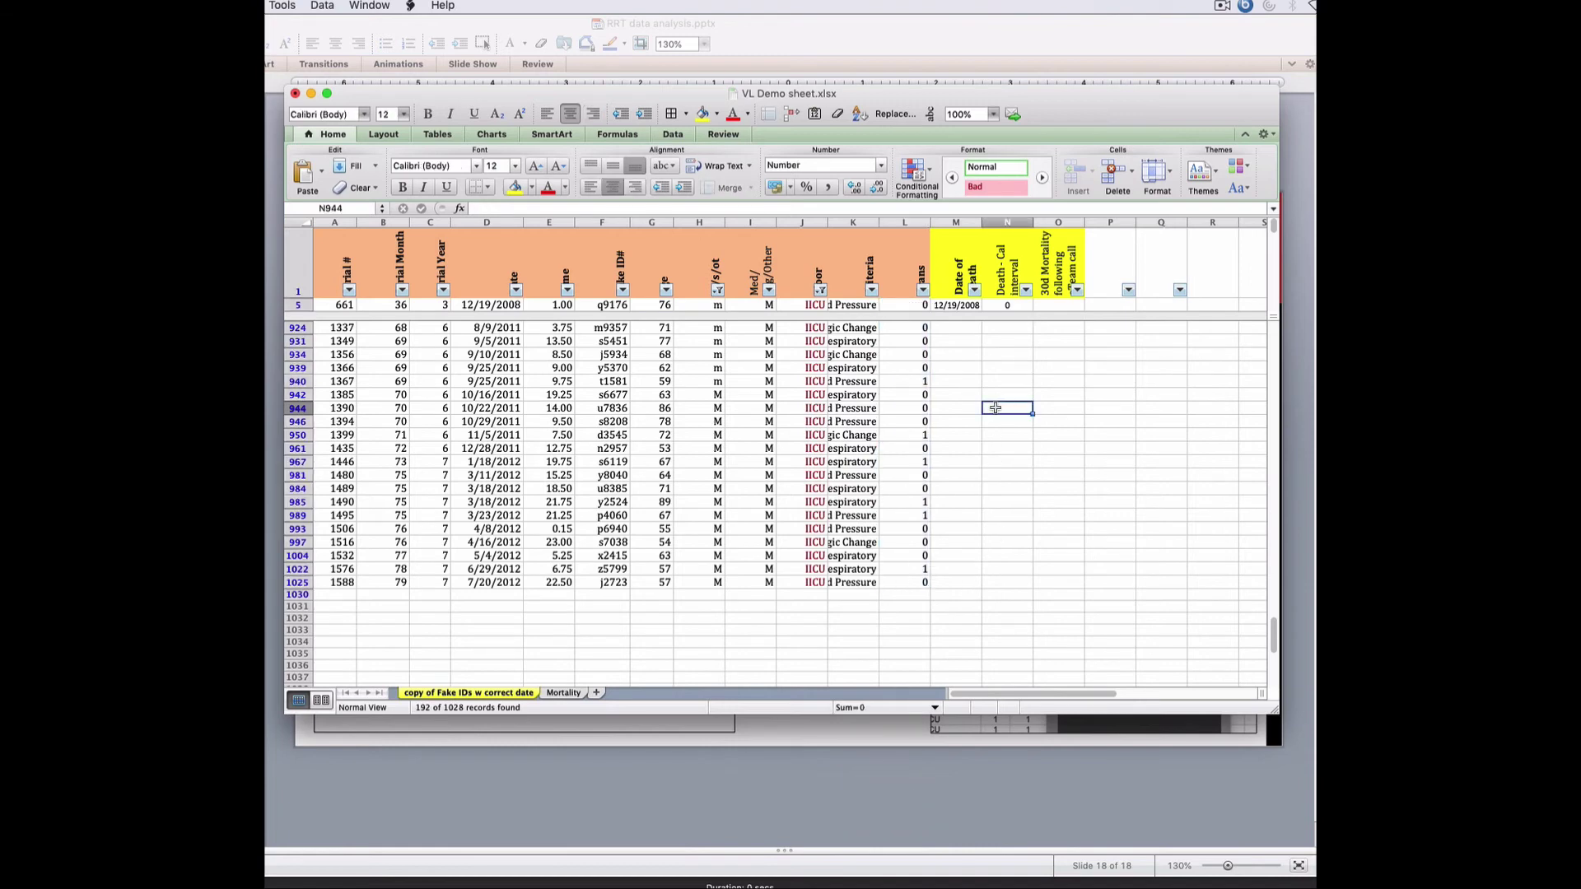
- Calculate the proportion of transfers among the filtered records in N944 with =86/192
text(=86)
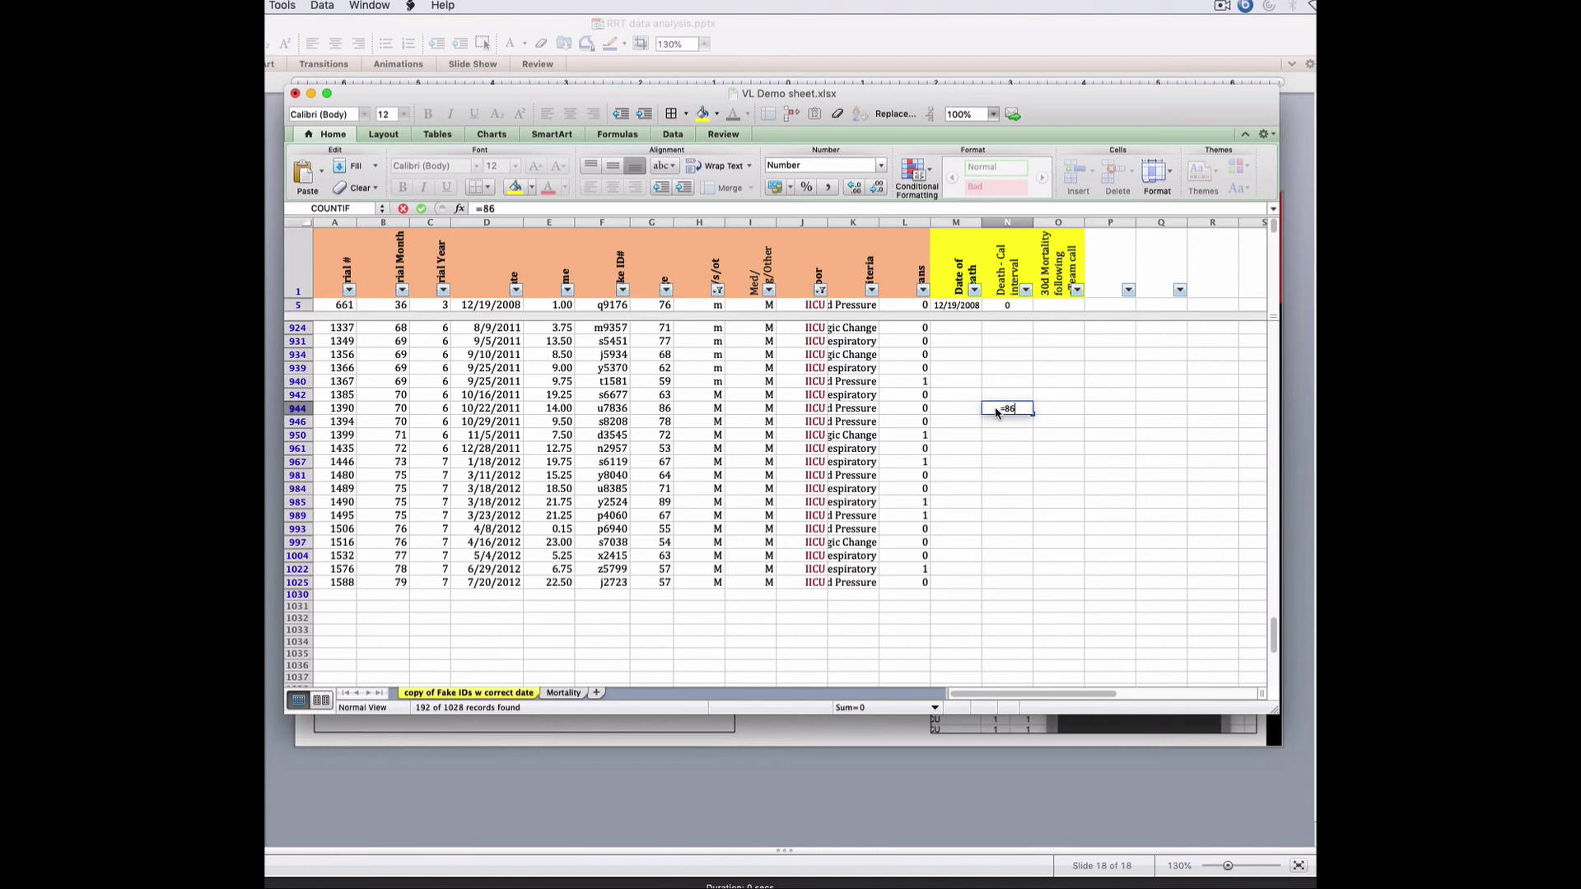
text(/192)
key(Return)
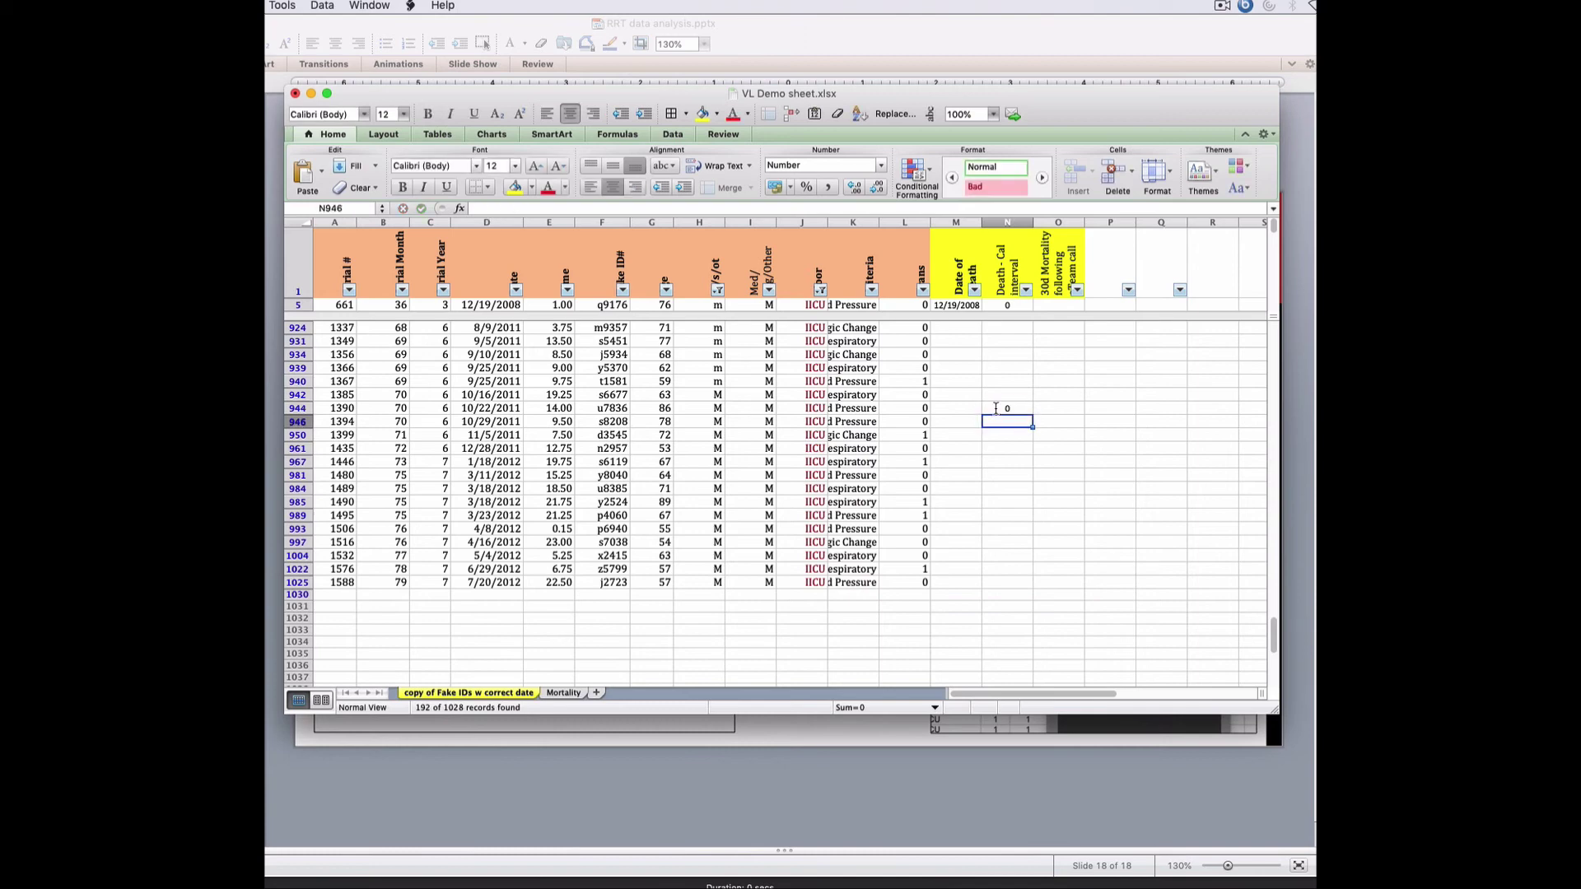
- Format the ratio in N944 with two decimal places to read it, and erase the cell's contents
click(1018, 409)
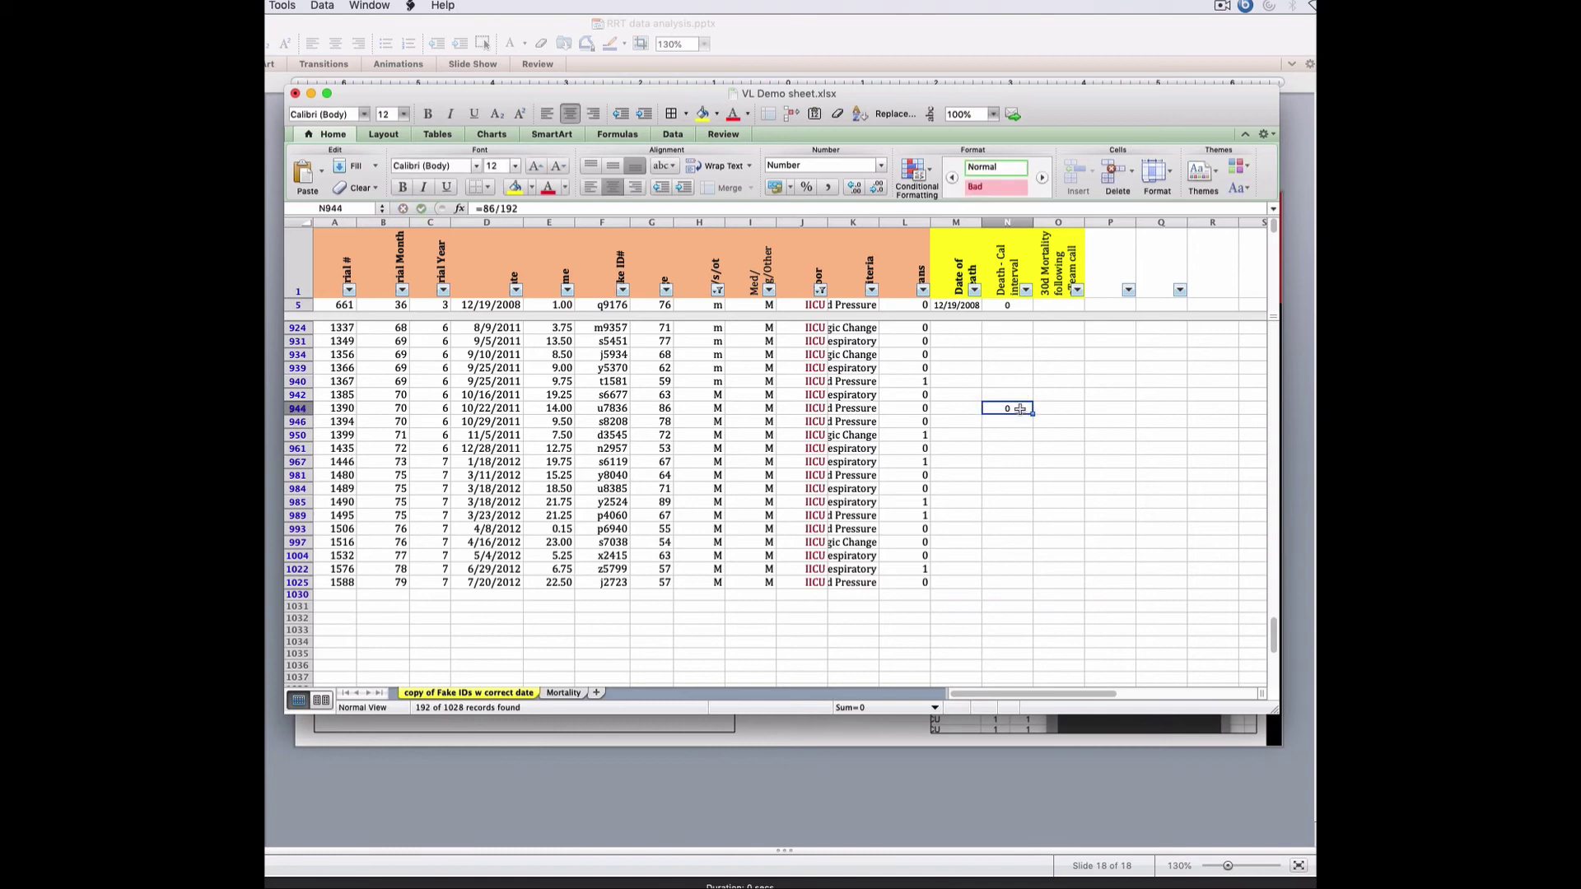
key(super+1)
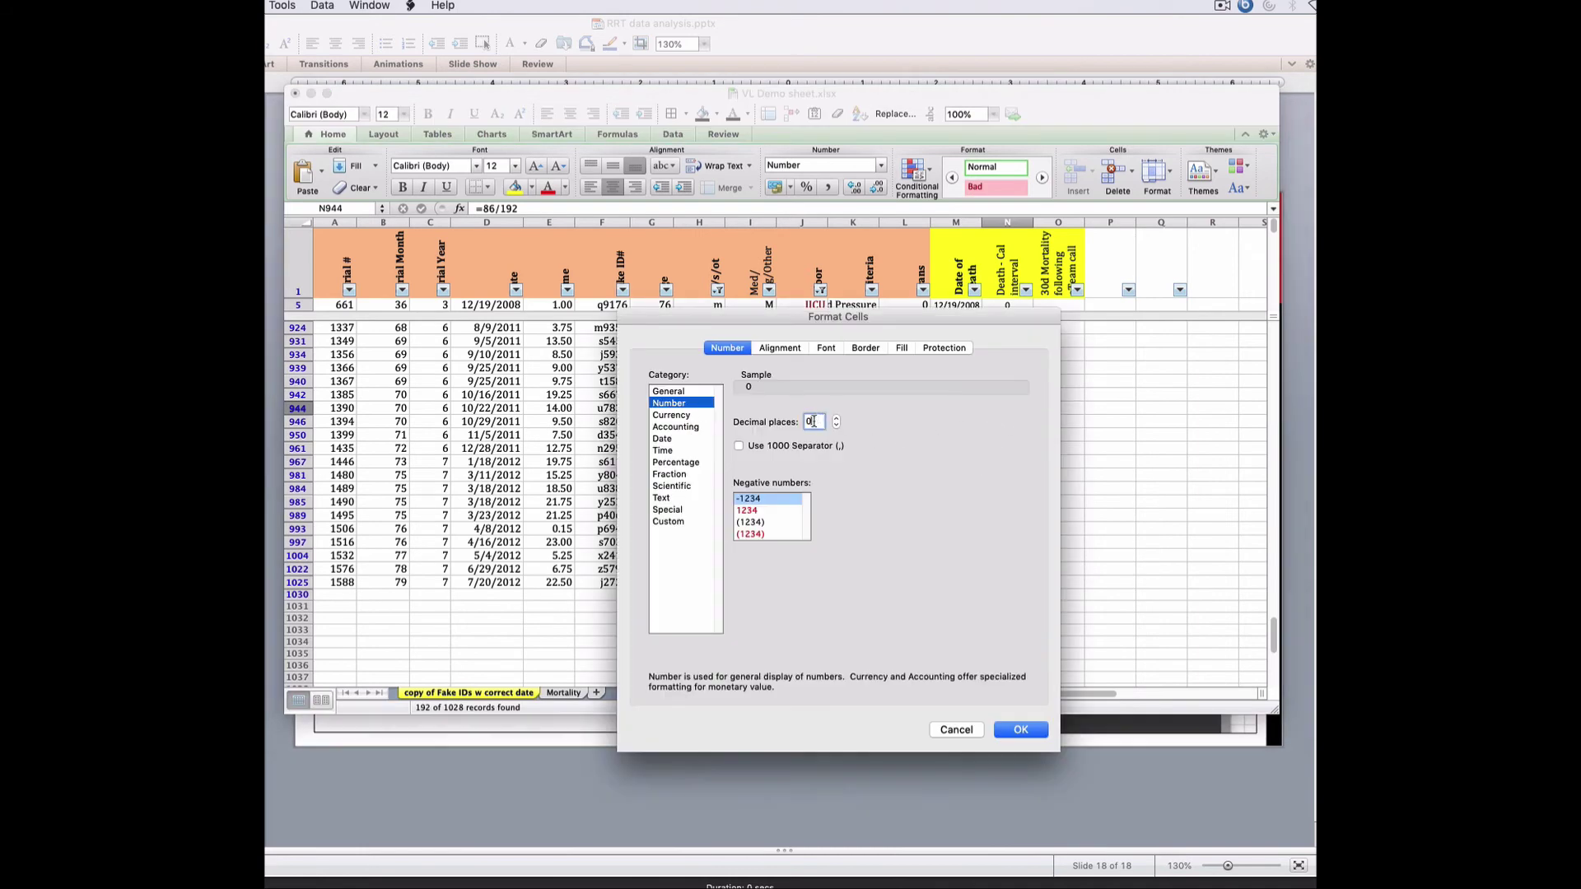
text(2)
key(Return)
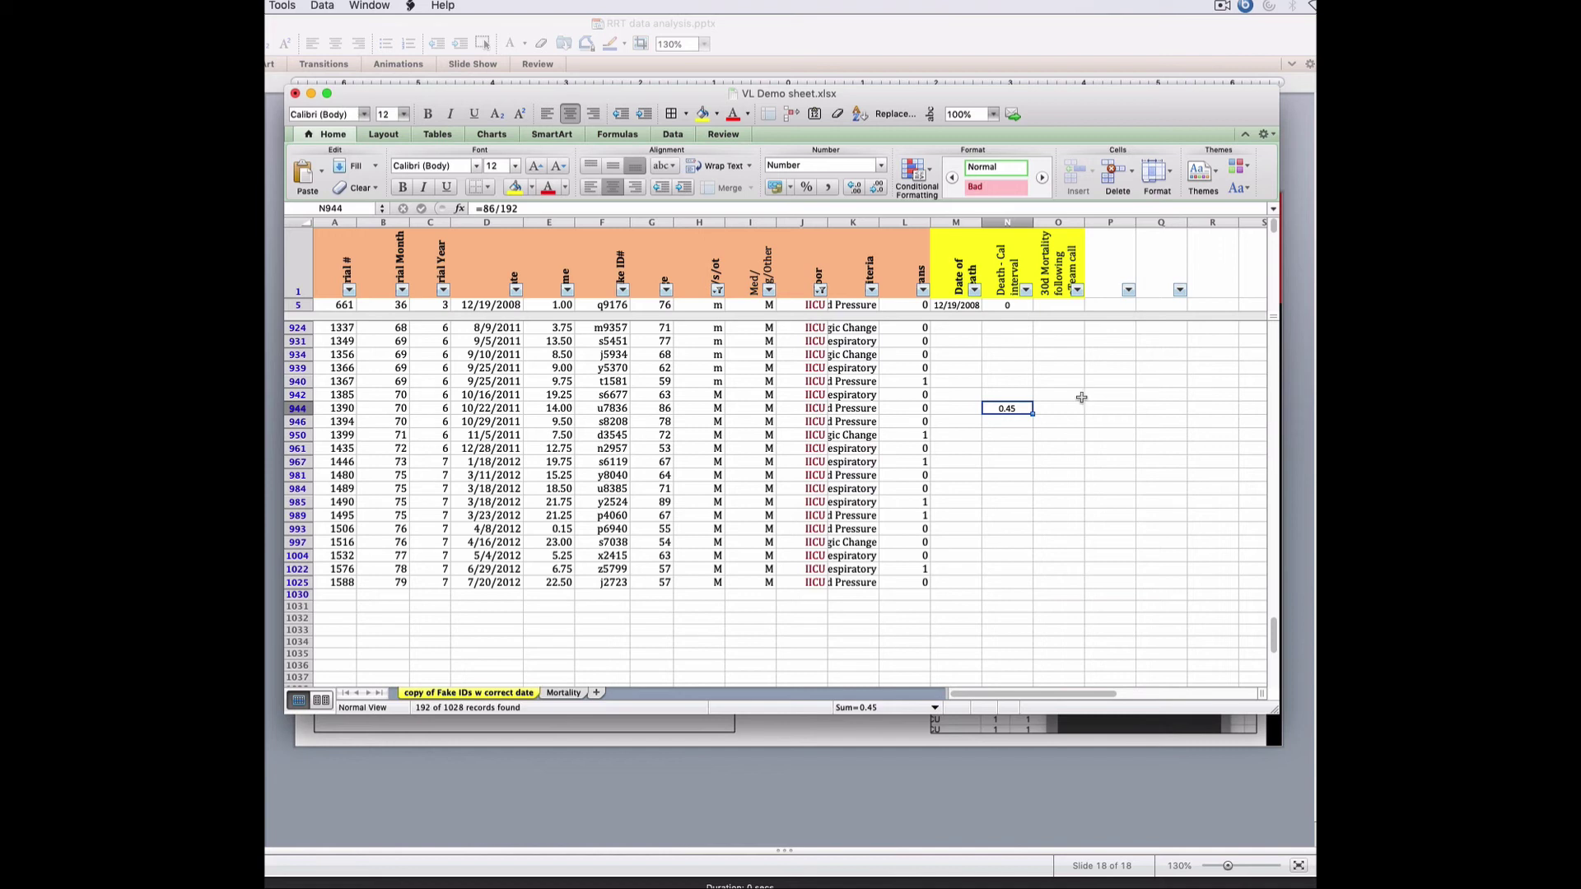
key(BackSpace)
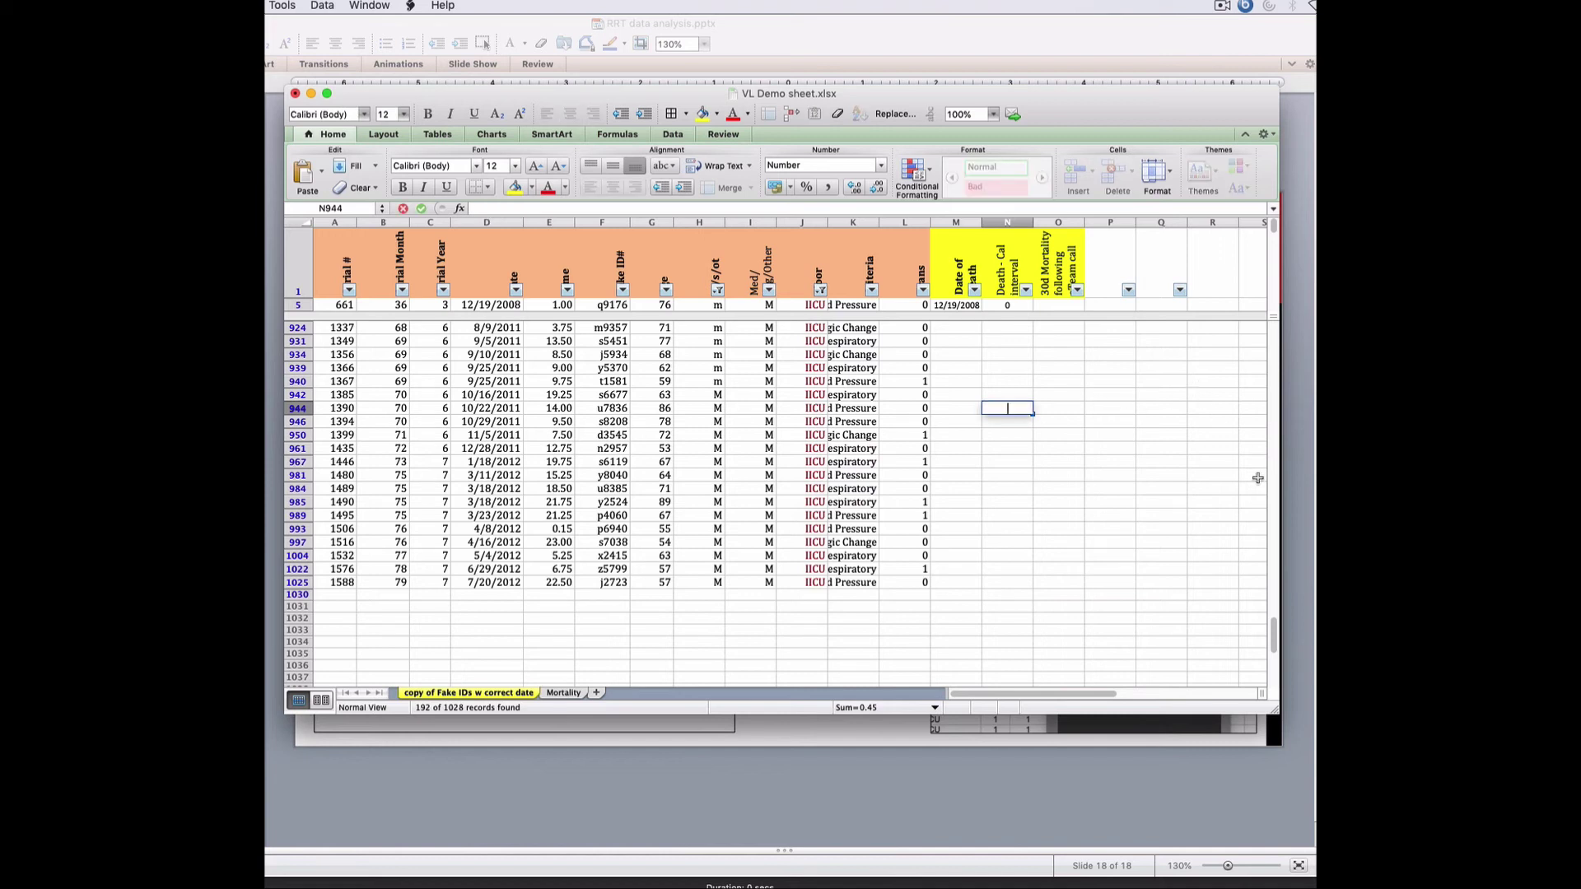
- Remove the Floor column filter by selecting all its values again, and close the filter window
drag(1267, 613, 1278, 334)
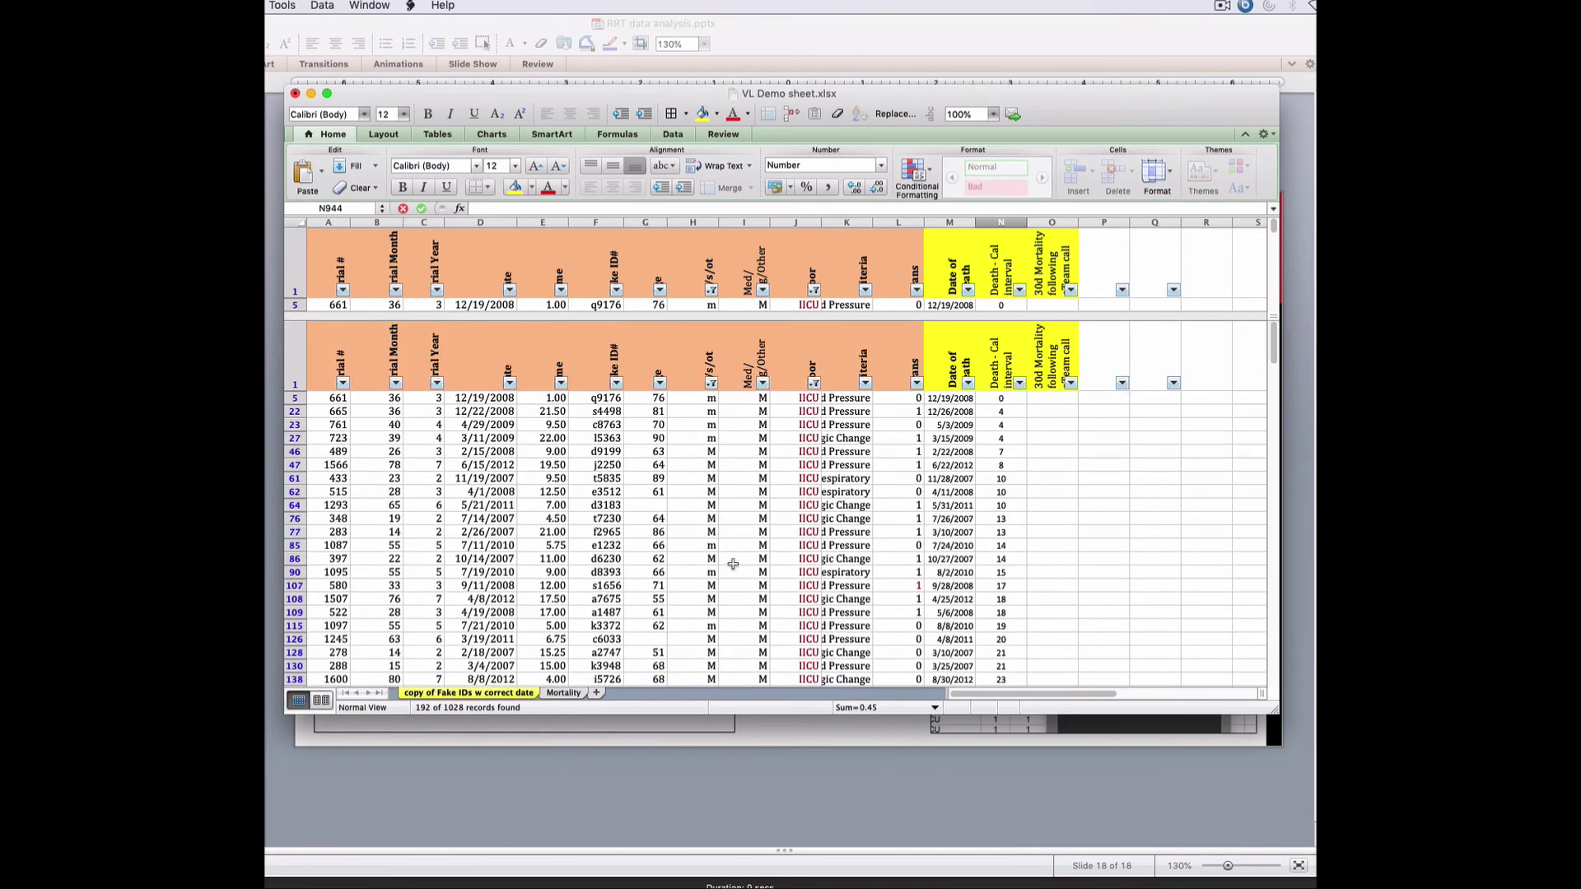
click(814, 383)
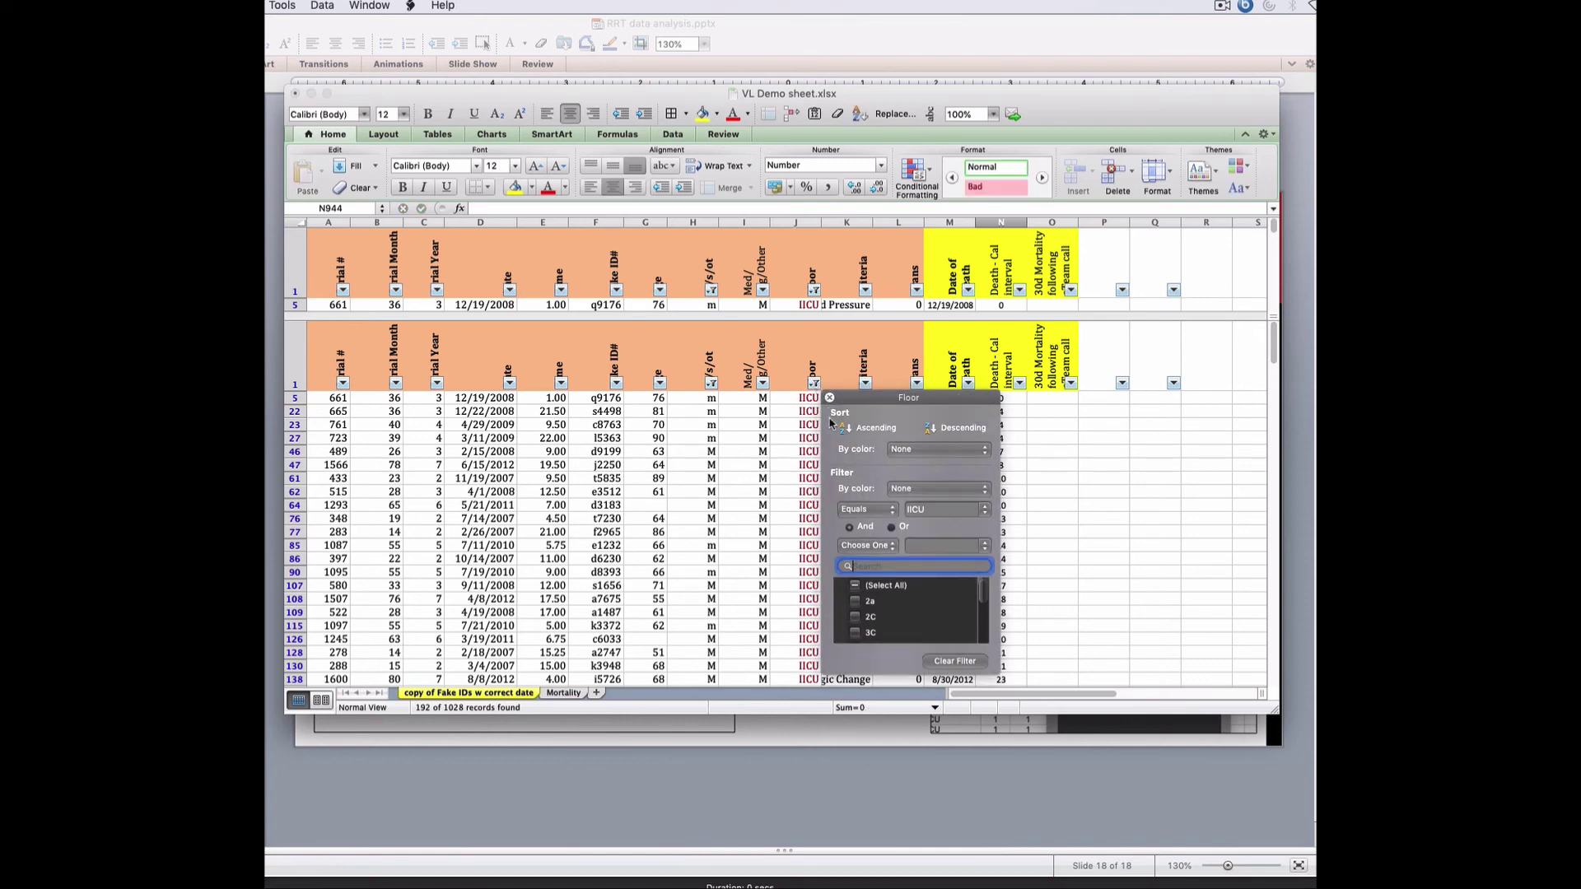
click(855, 585)
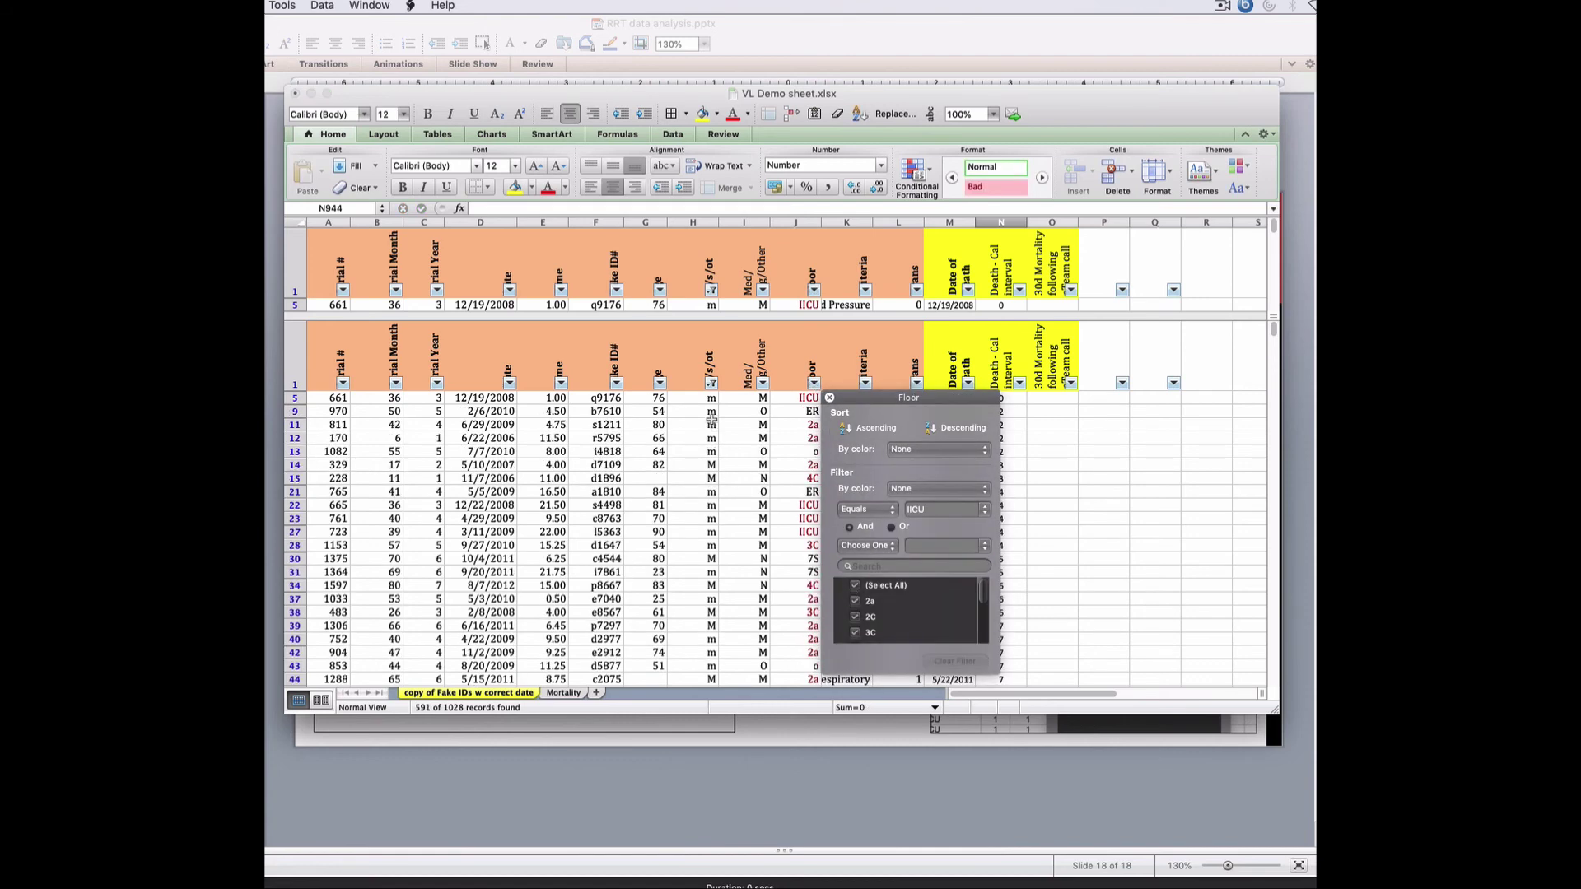
click(830, 397)
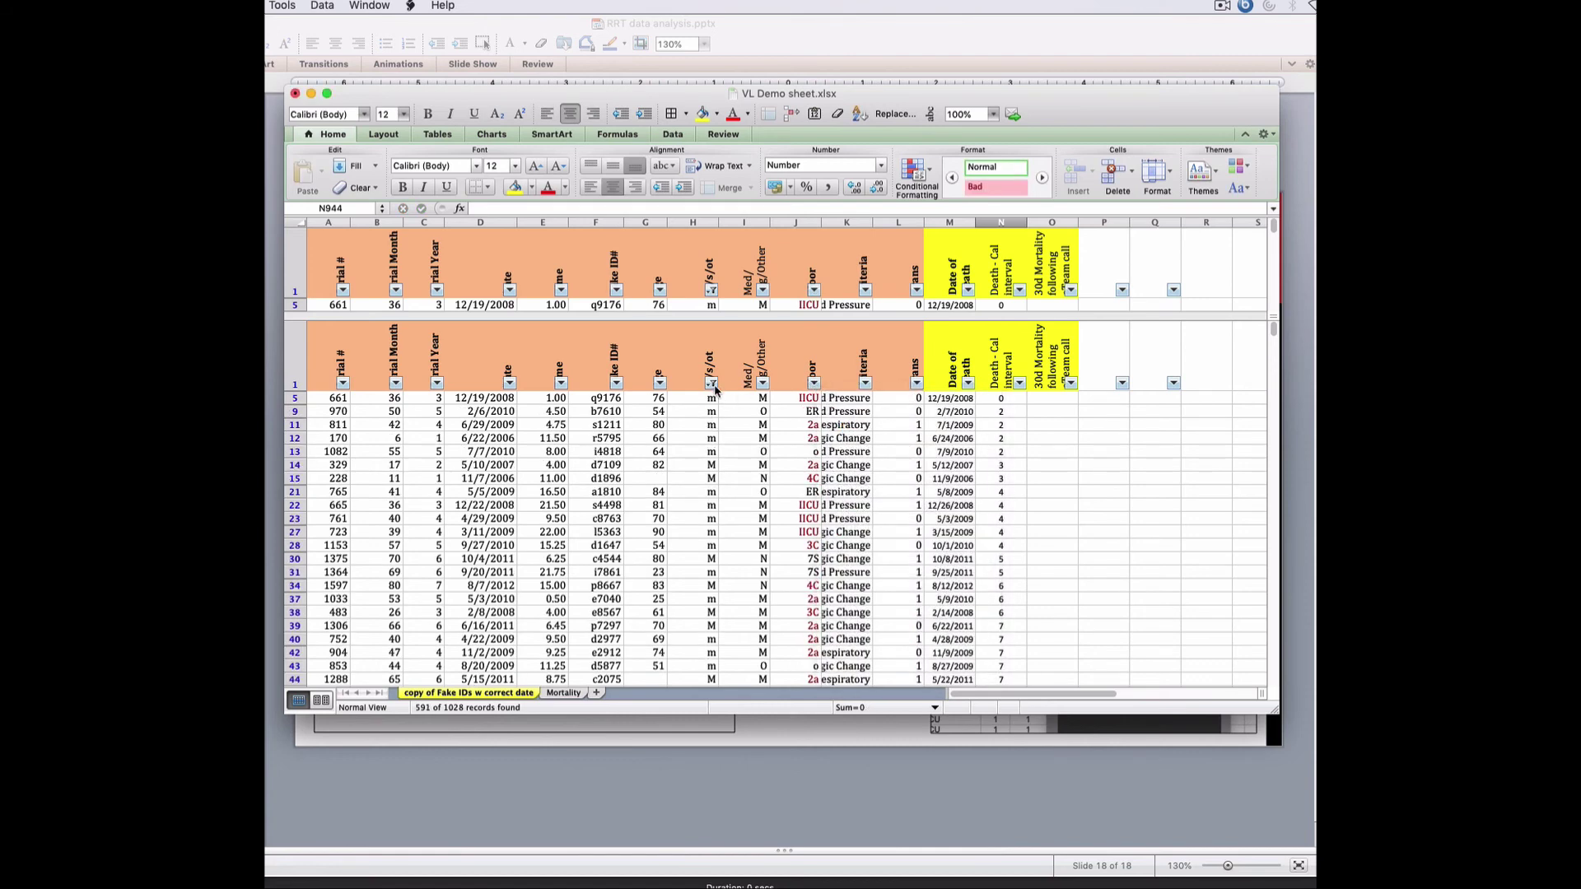
- Remove the m/s/ot column filter by selecting all its values, and close the filter window
click(711, 383)
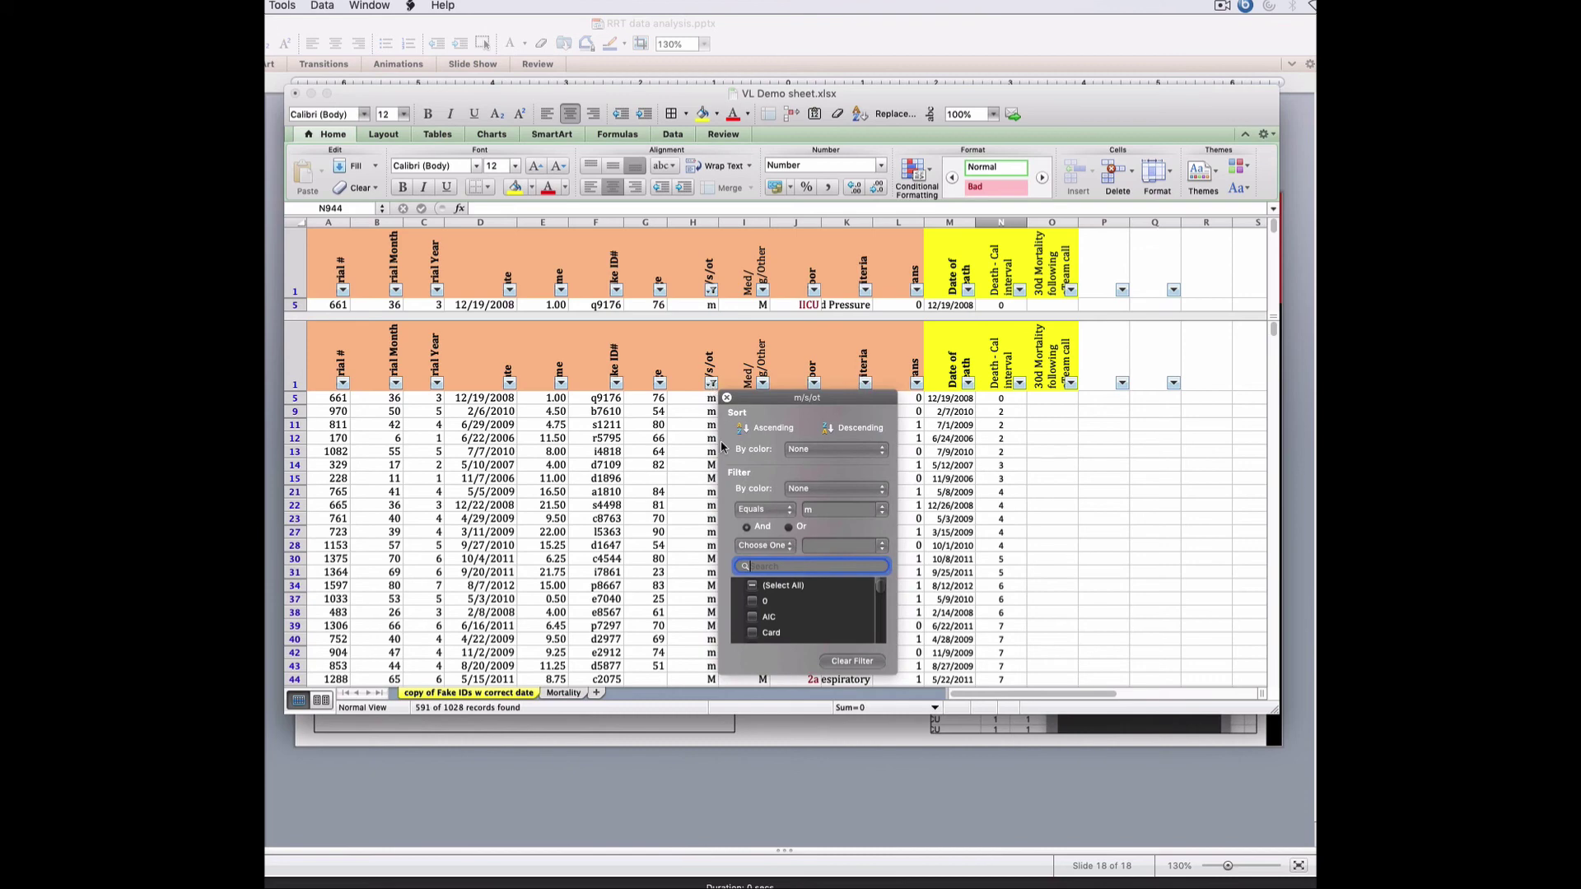
click(753, 586)
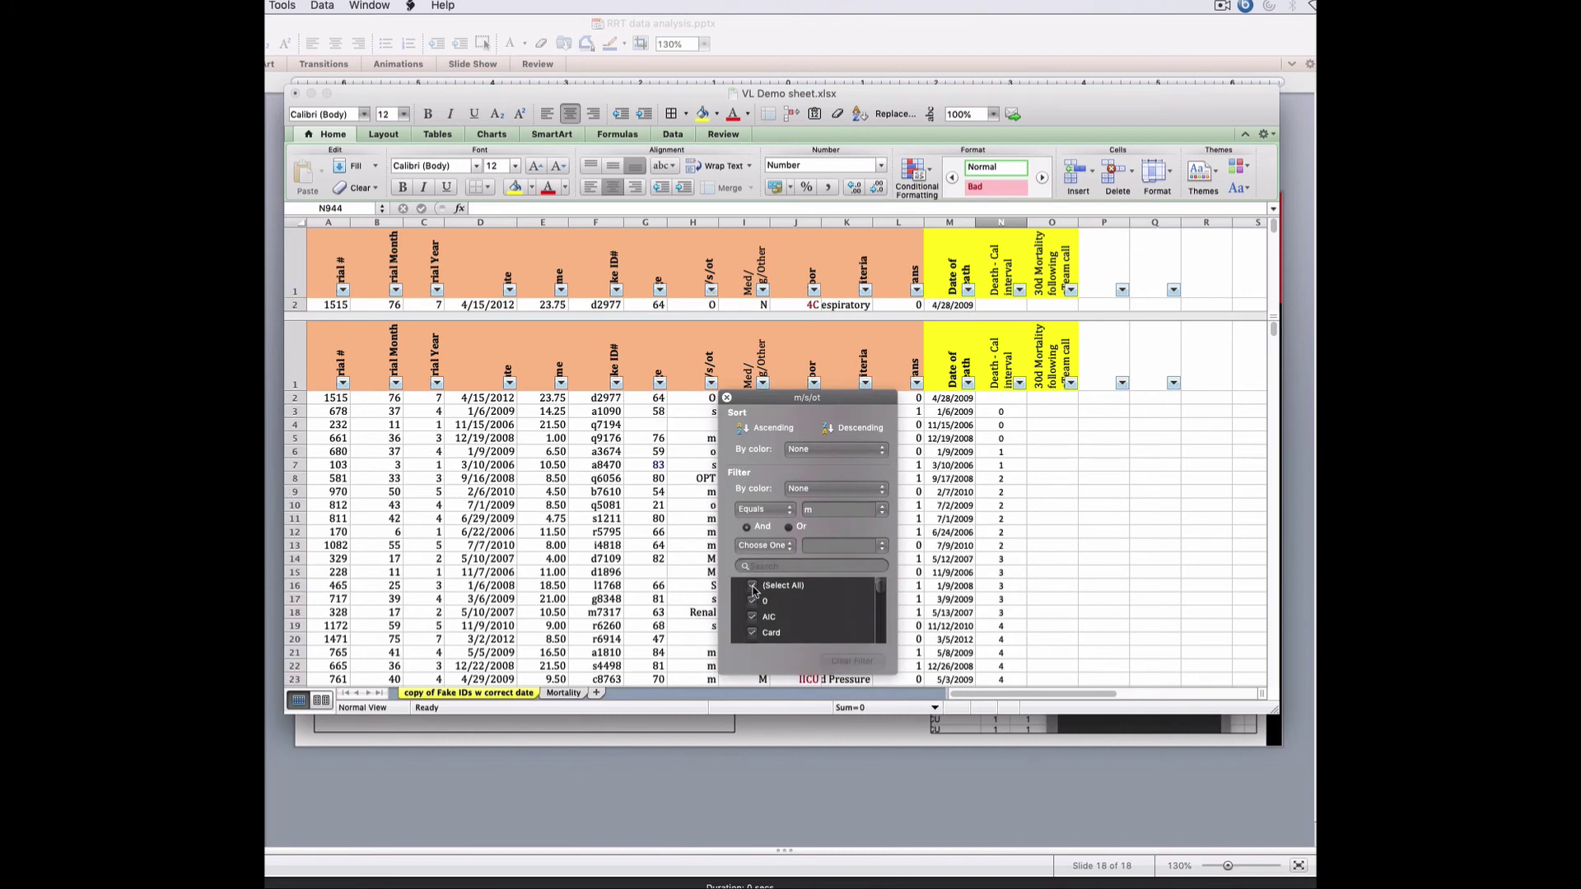
click(728, 399)
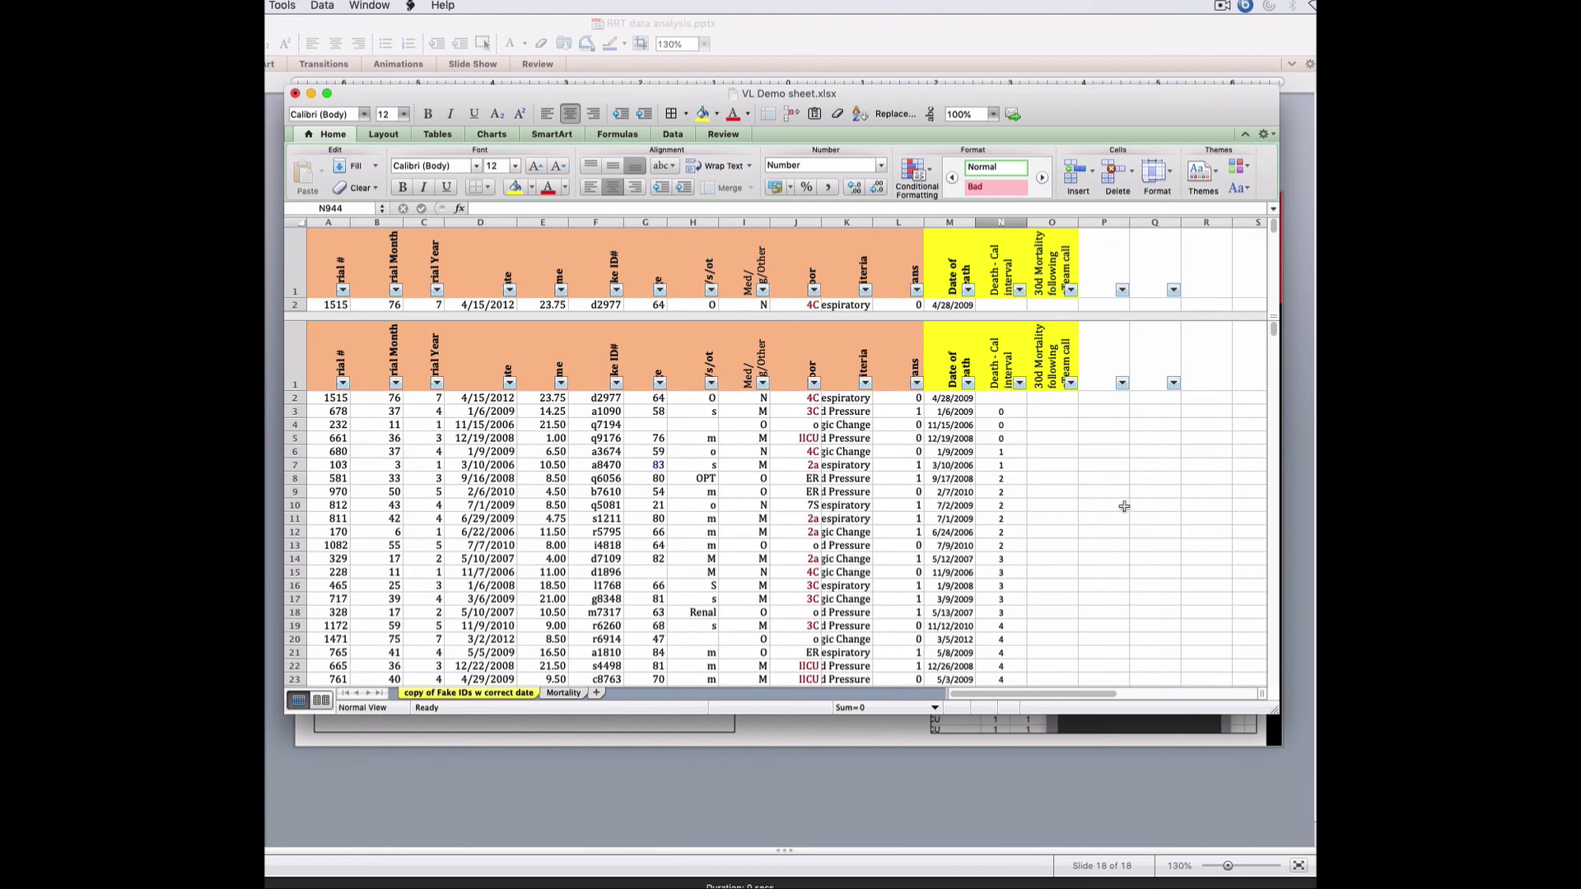
- Move the VL Demo sheet window aside and minimize it to return to the Filtering slide in PowerPoint
drag(404, 93, 606, 119)
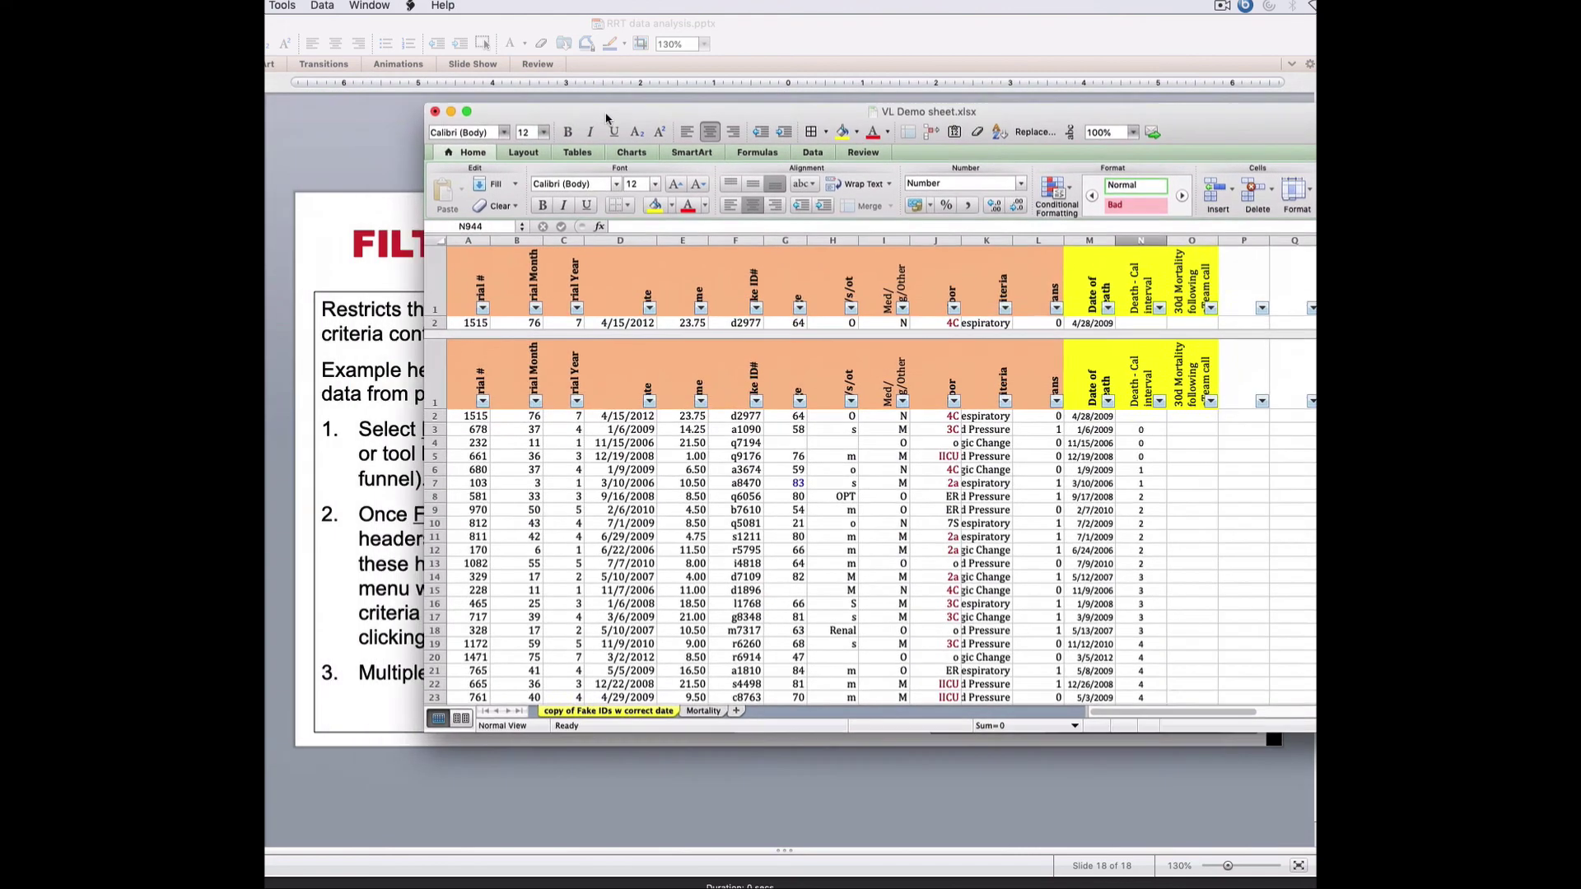
click(450, 111)
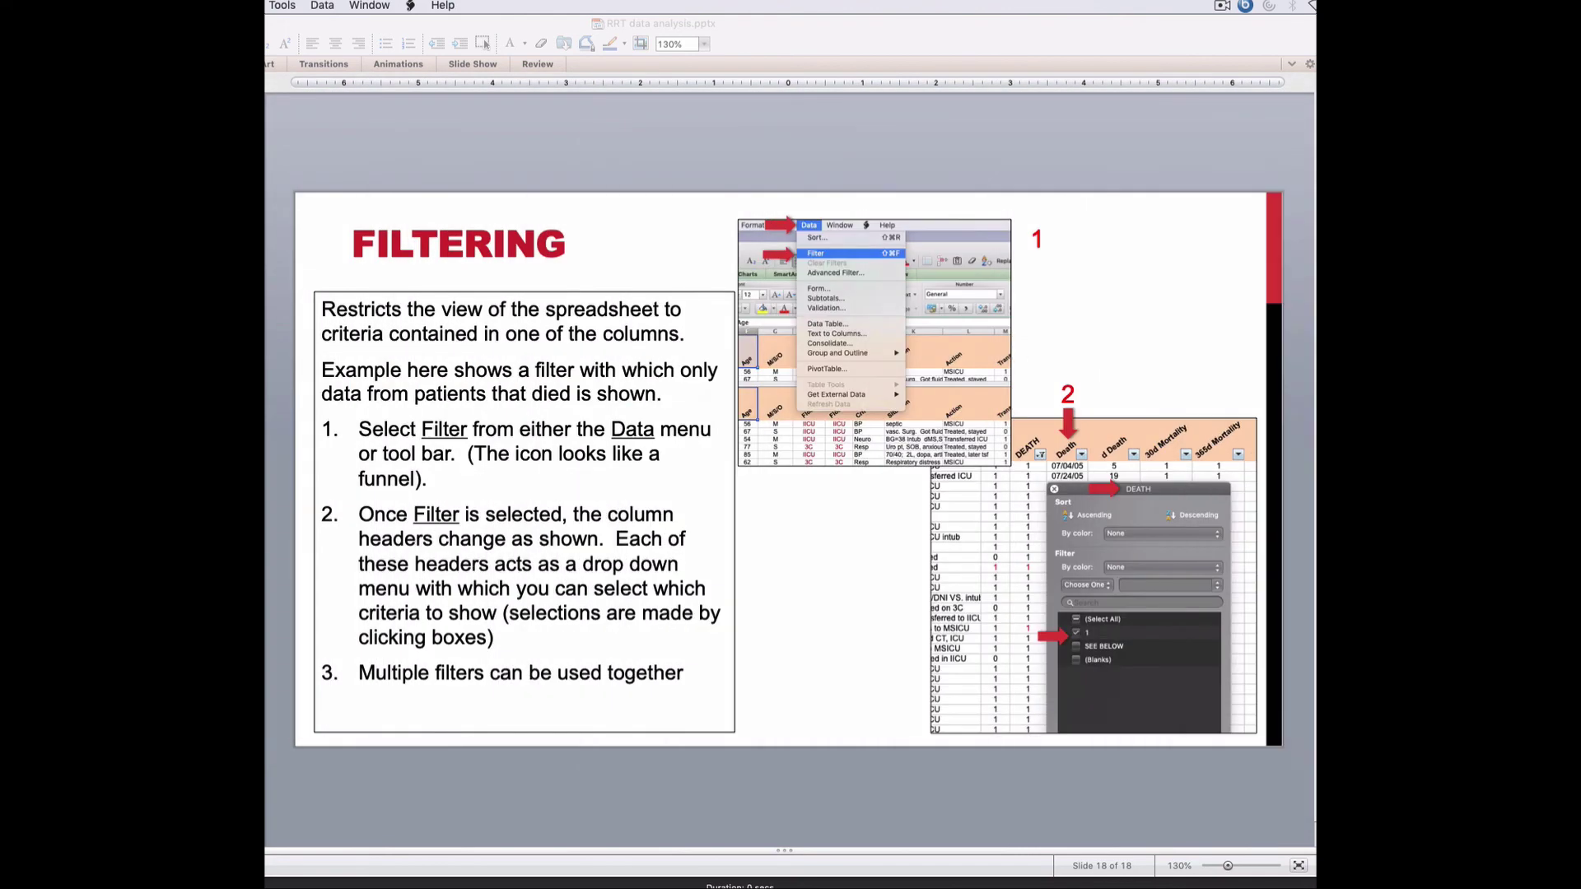
click(451, 111)
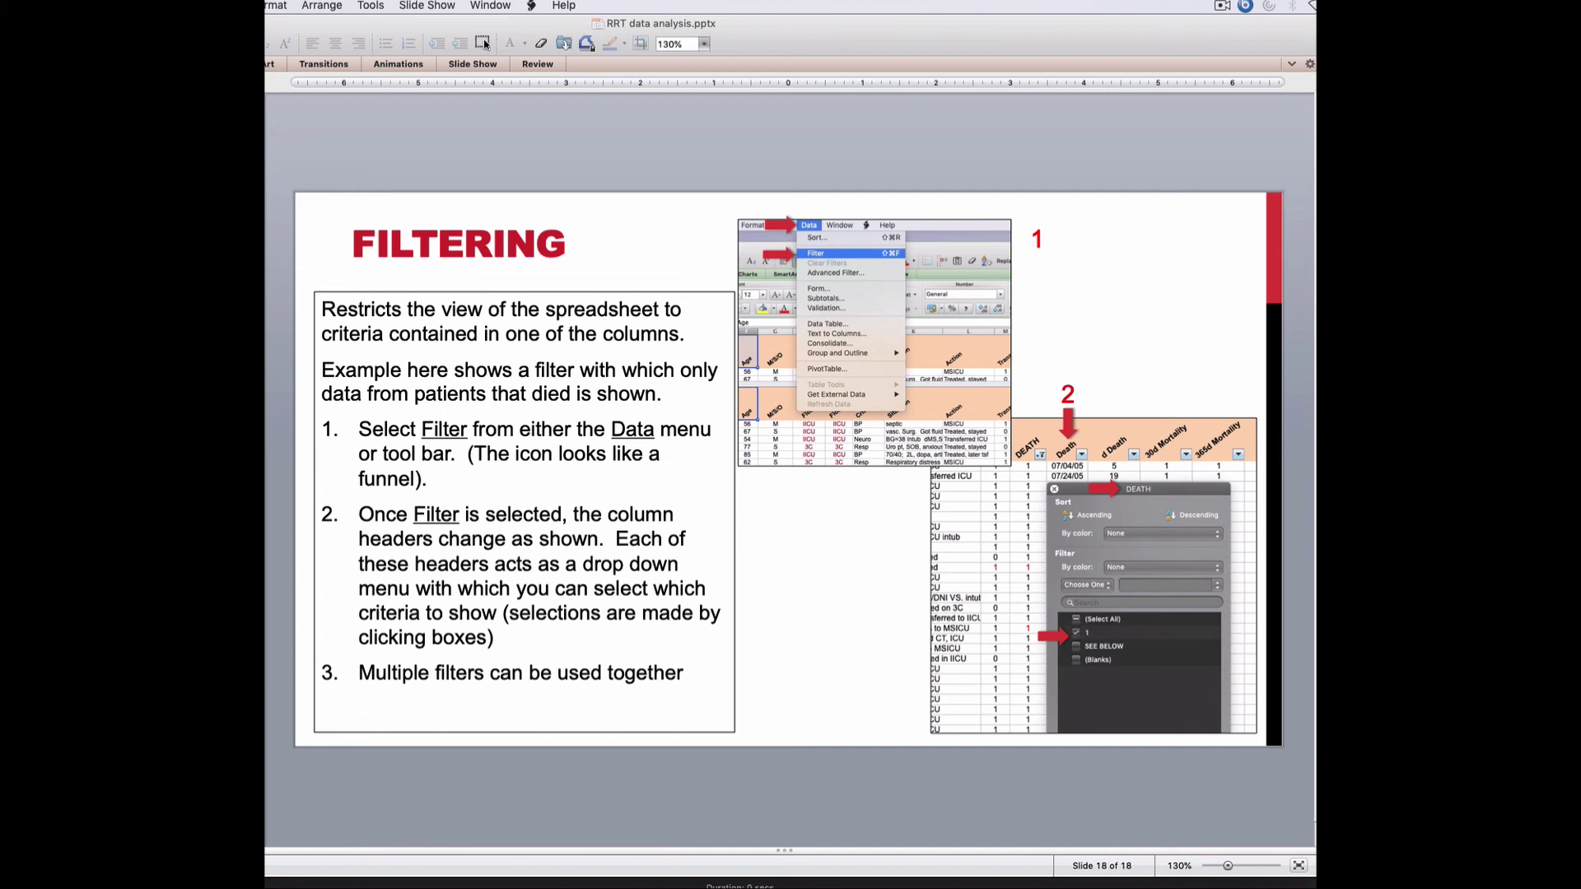